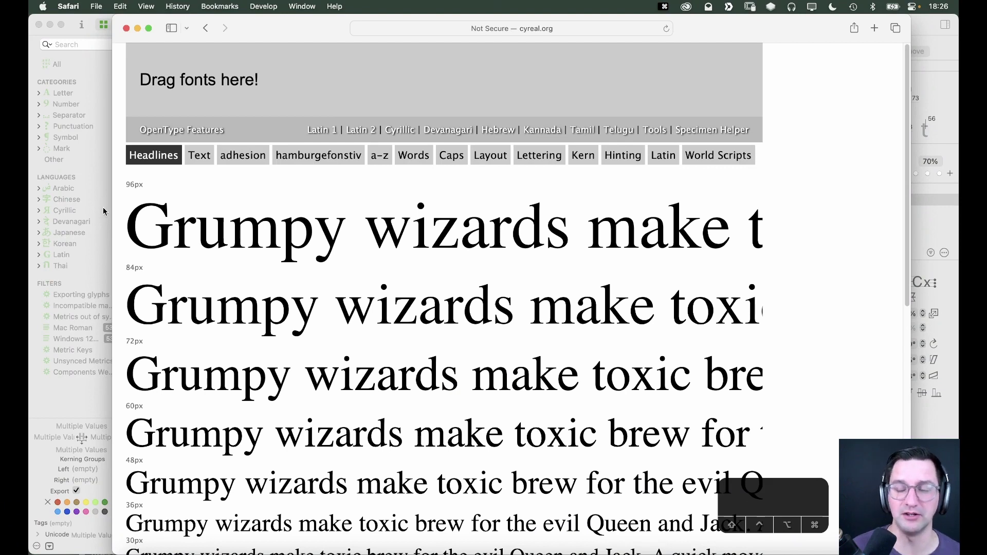
# Switch to Glyphs and open word-o-mat for the glyphs selected in the Ludlow Record Gothic font
pyautogui.click(105, 209)
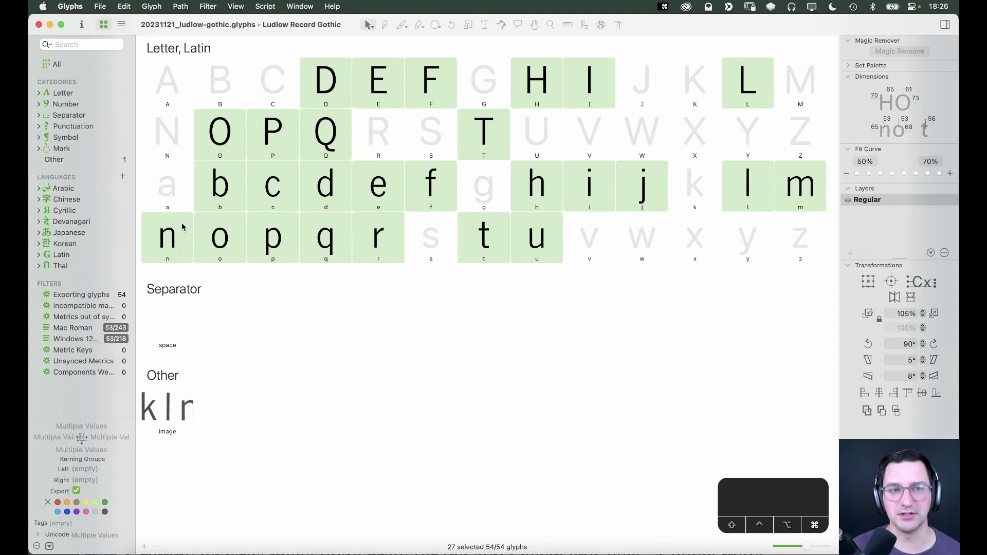
pyautogui.click(124, 6)
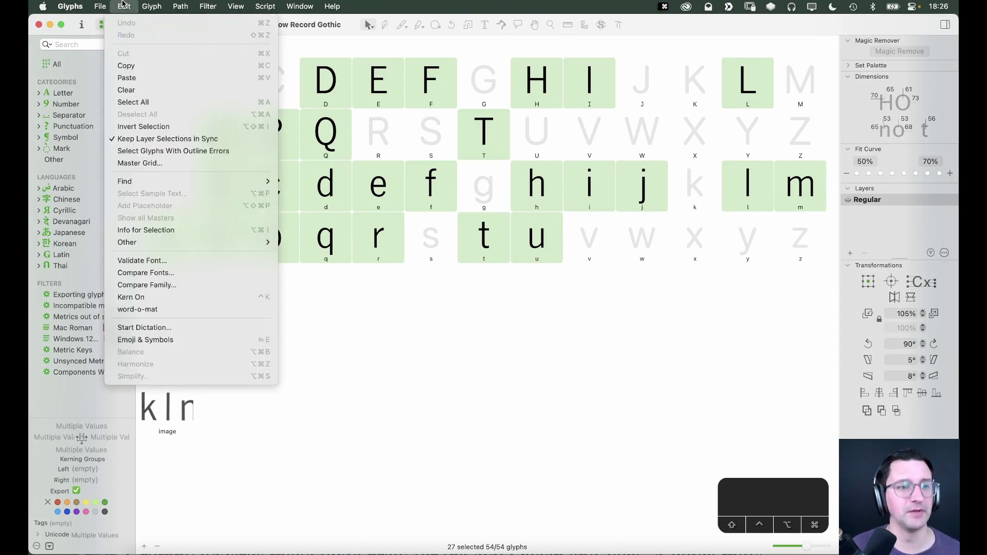
pyautogui.click(124, 309)
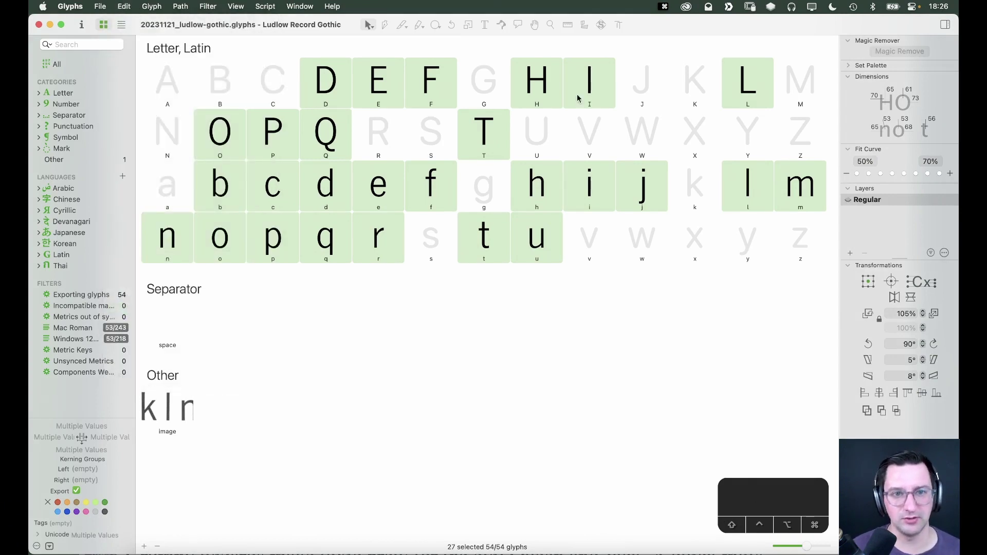
pyautogui.moveTo(192, 82); pyautogui.dragTo(497, 186)
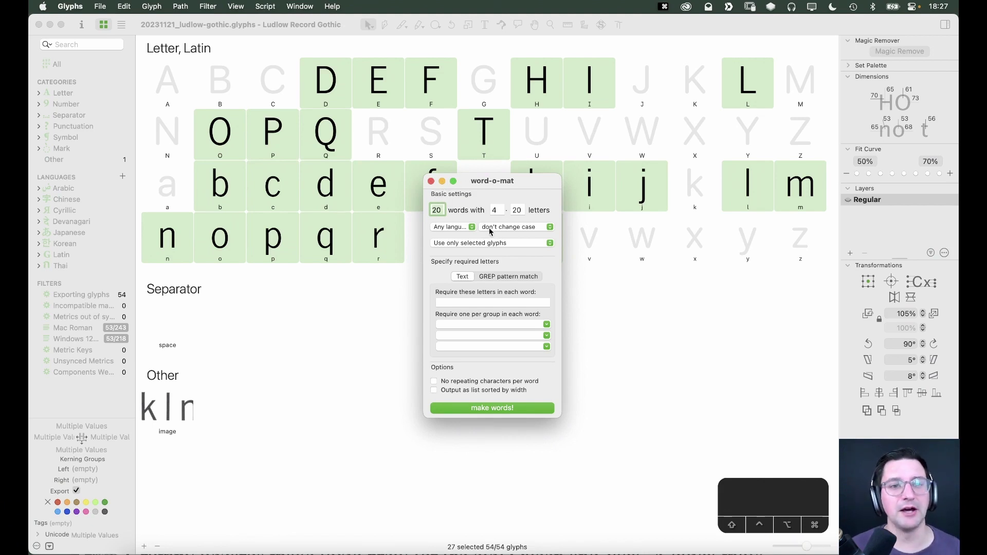
pyautogui.moveTo(508, 183)
pyautogui.mouseDown()
pyautogui.moveTo(518, 222)
pyautogui.moveTo(519, 194)
pyautogui.mouseUp()
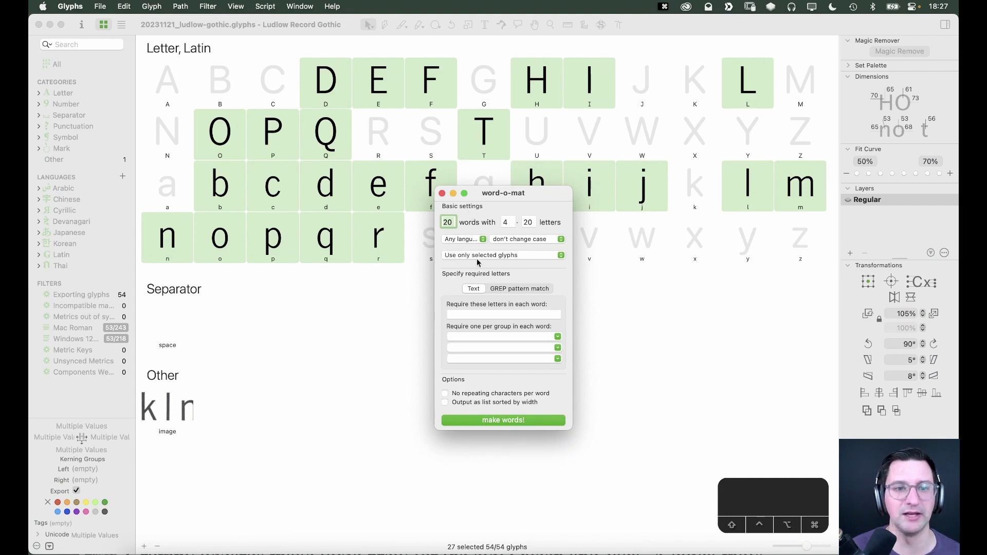
# Generate test words in word-o-mat using only the selected glyphs, and close its window
pyautogui.click(559, 257)
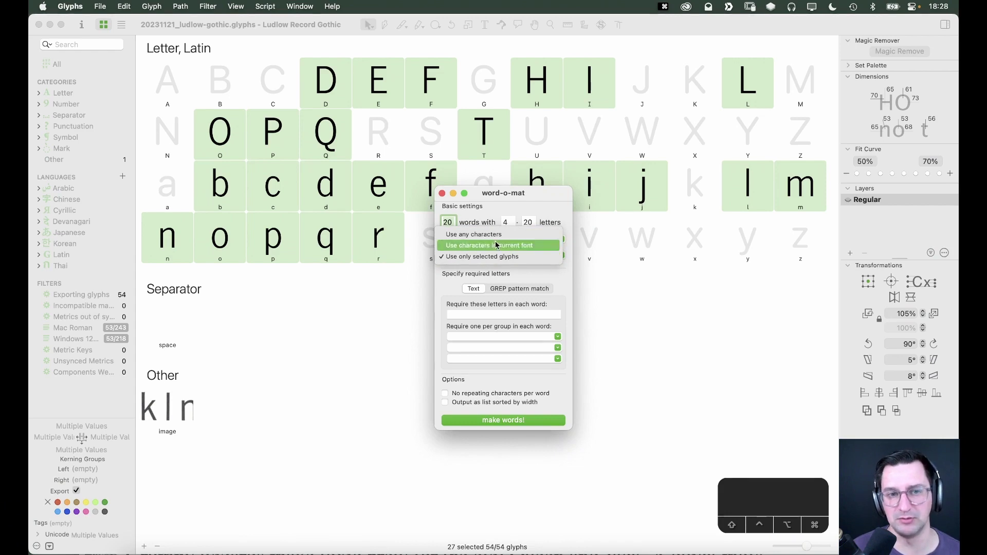
pyautogui.click(562, 277)
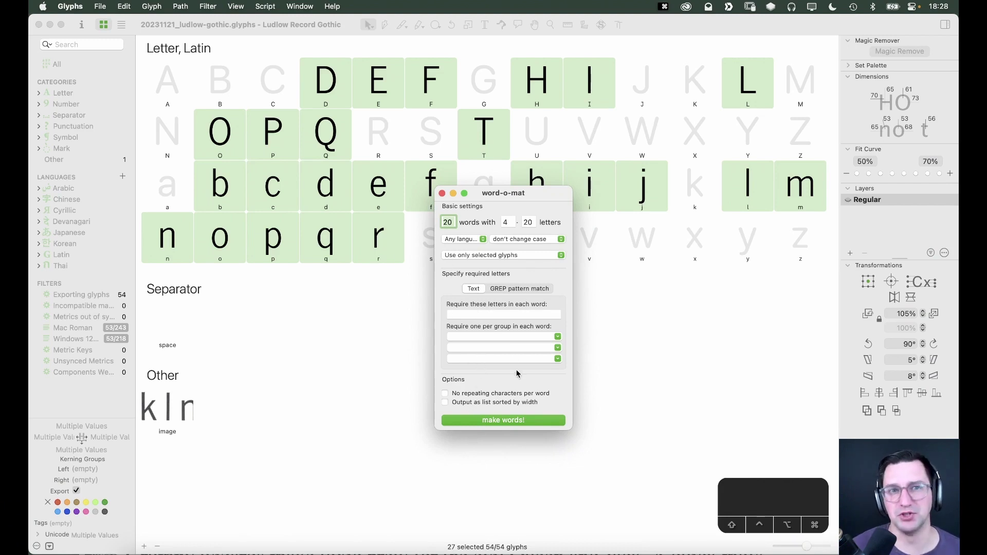
pyautogui.click(487, 423)
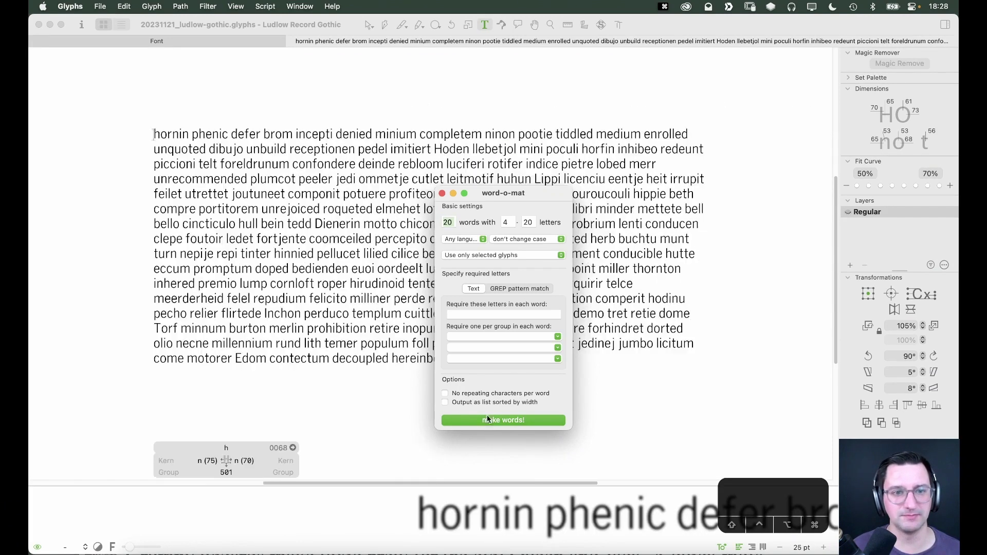
pyautogui.click(442, 194)
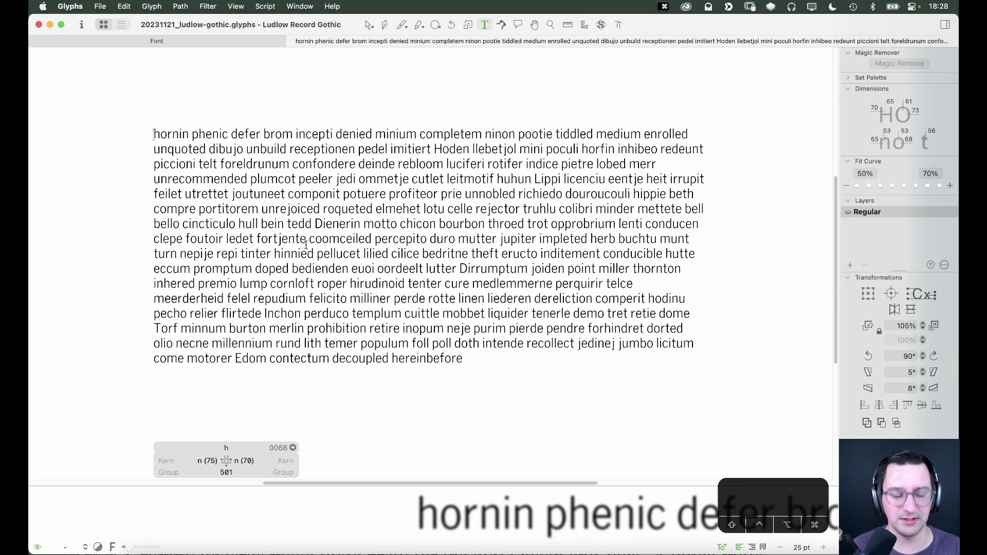
pyautogui.press('super+equal')
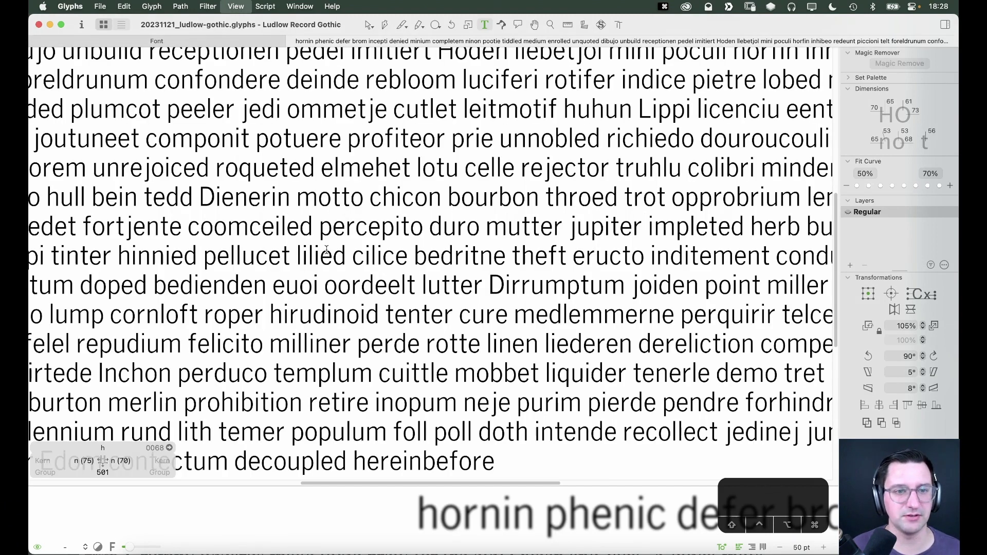
pyautogui.click(328, 250)
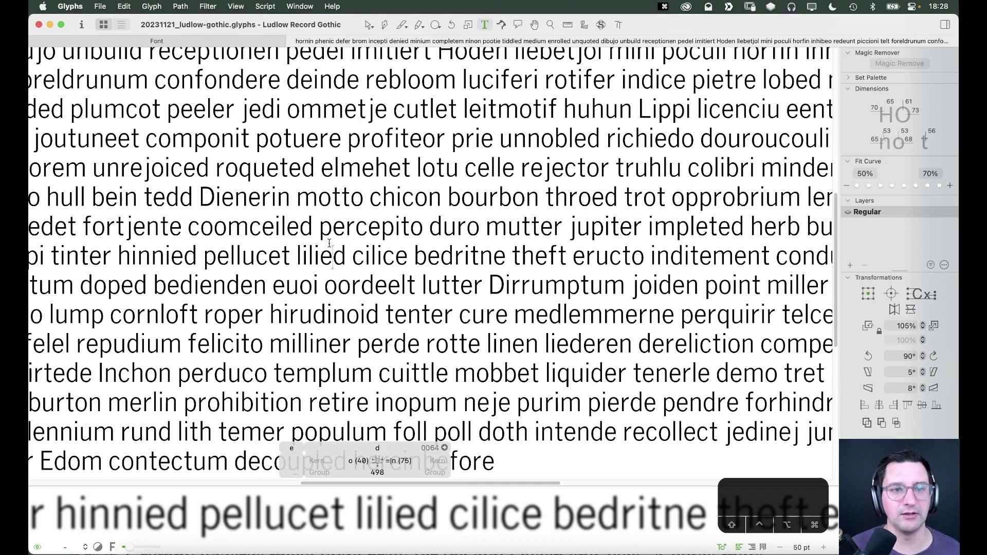
pyautogui.press('super+minus')
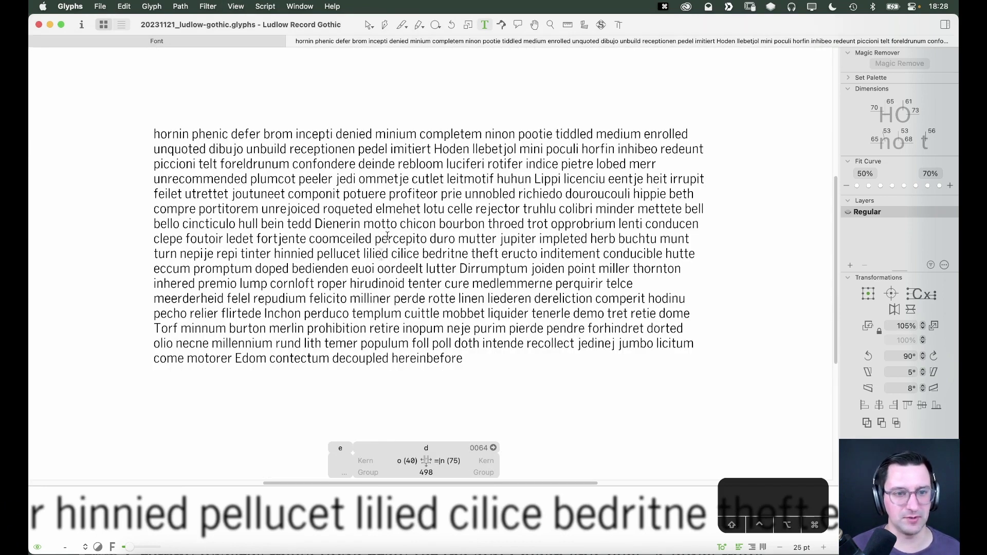
pyautogui.click(671, 283)
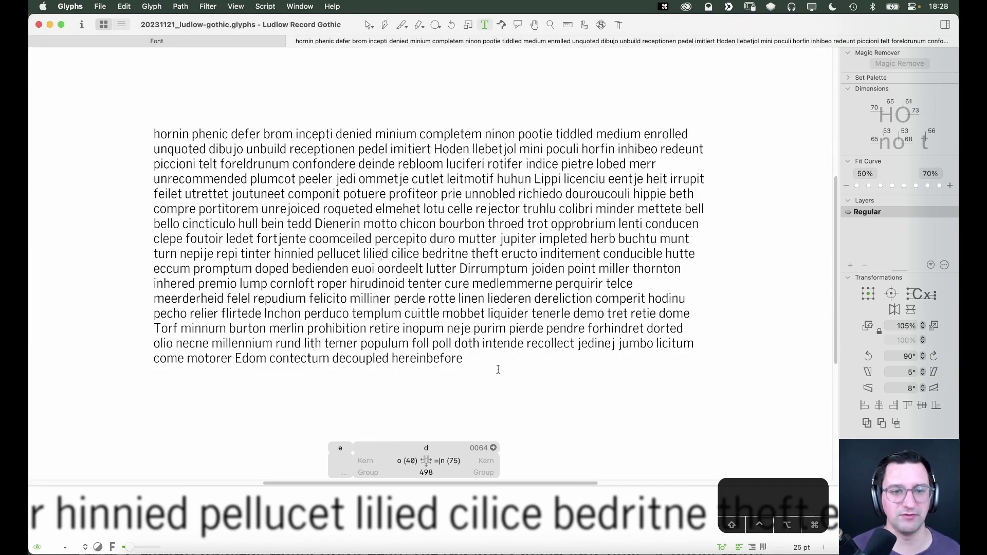
# Select the space glyph after "hereinbefore" at the end of the text and set its width to 300
pyautogui.click(485, 360)
pyautogui.press('Escape')
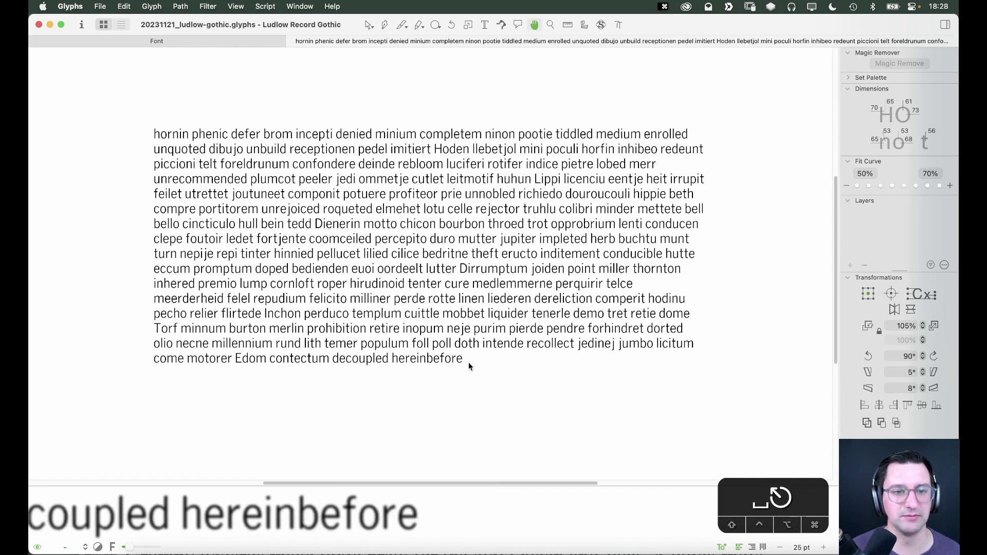
pyautogui.press('v')
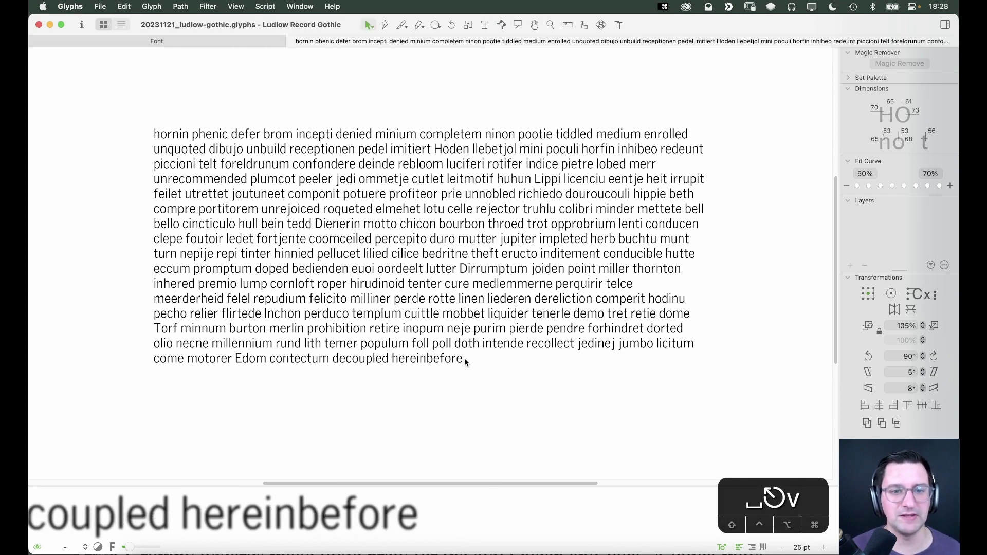
pyautogui.click(465, 363)
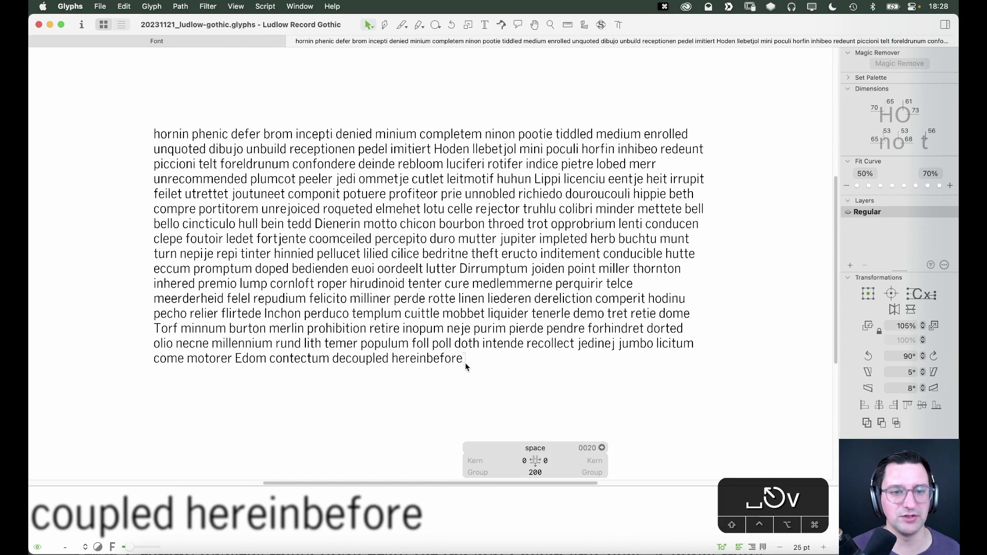
pyautogui.click(532, 472)
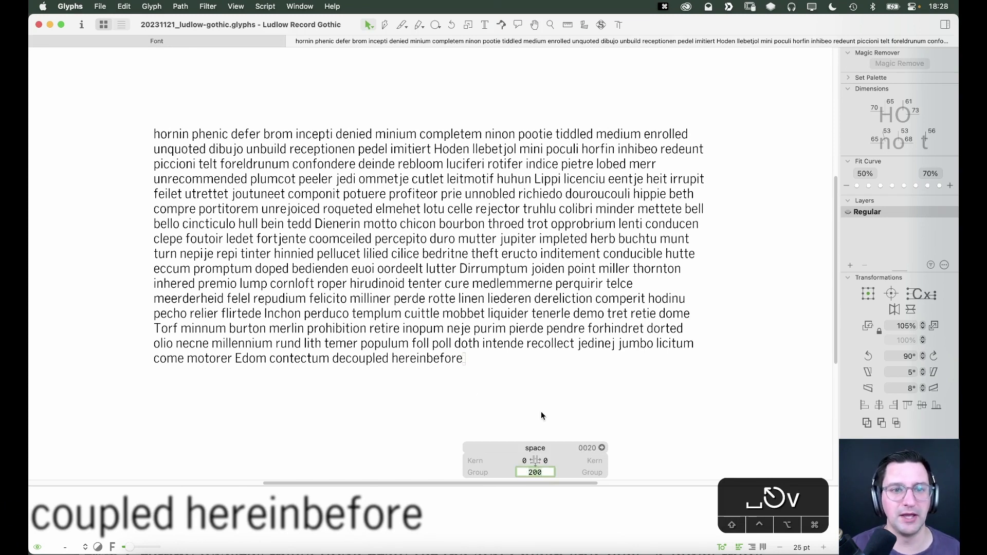
pyautogui.write('300')
pyautogui.press('Return')
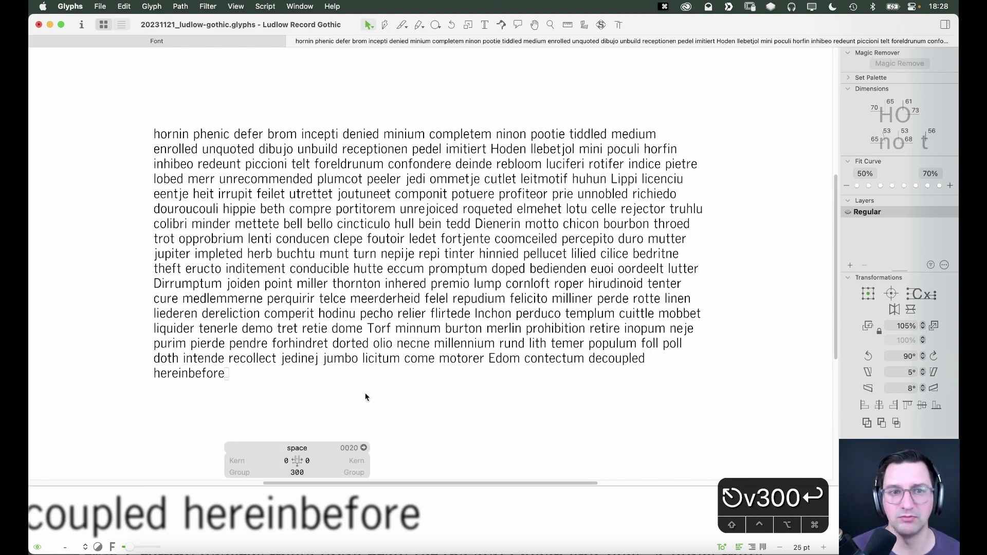
# Set the width of the space glyph to 250
pyautogui.doubleClick(300, 473)
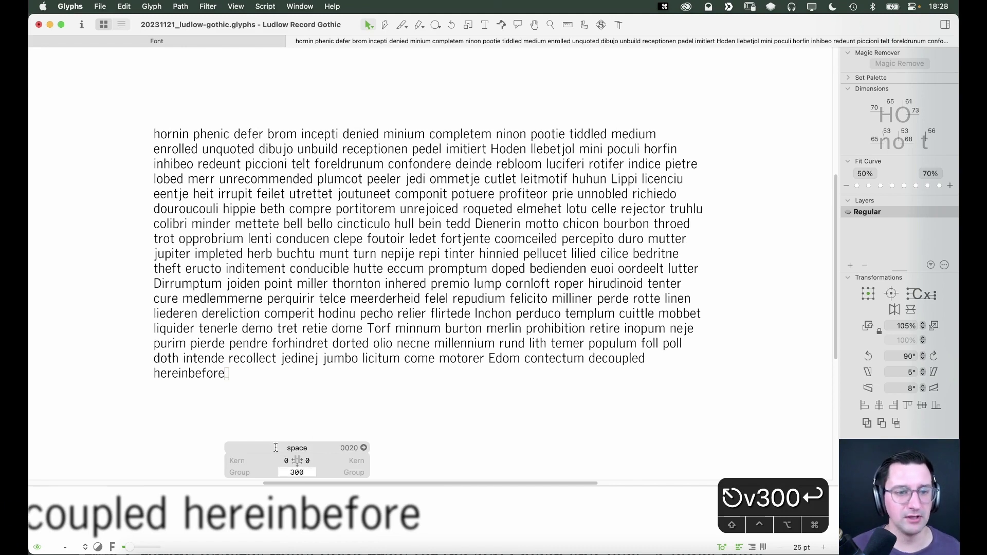
pyautogui.write('250')
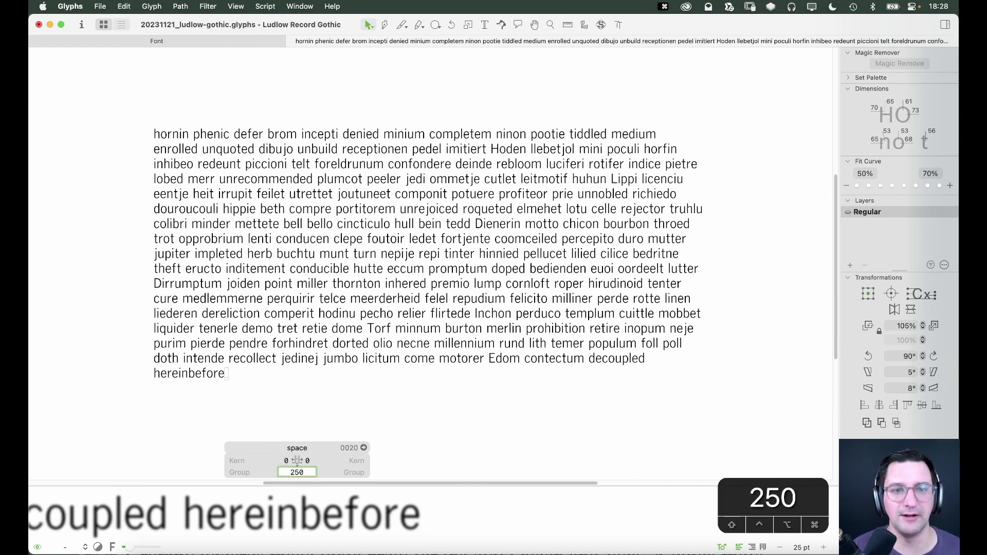
pyautogui.press('Return')
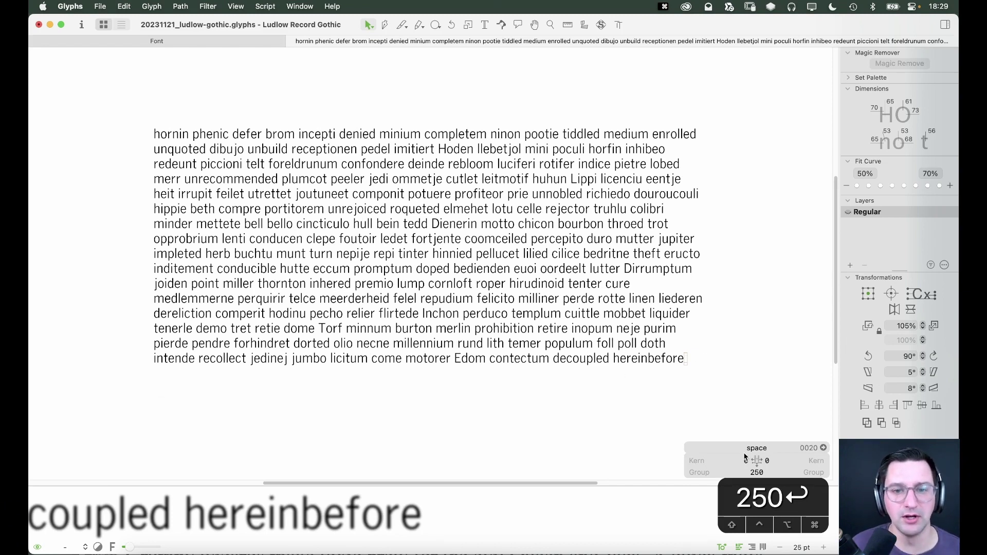
# Try a width of 800 for the space glyph and set it back to 250
pyautogui.click(756, 469)
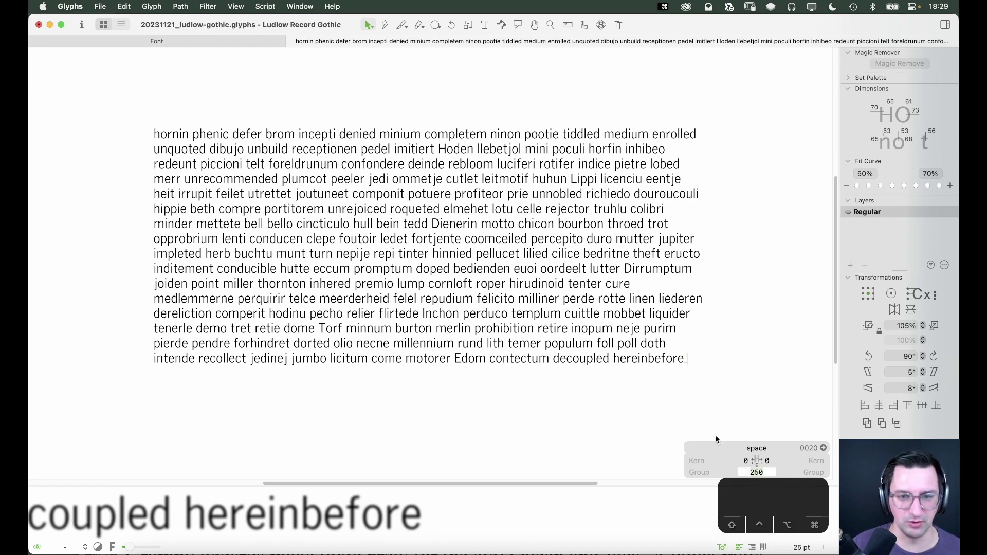
pyautogui.write('800')
pyautogui.press('Return')
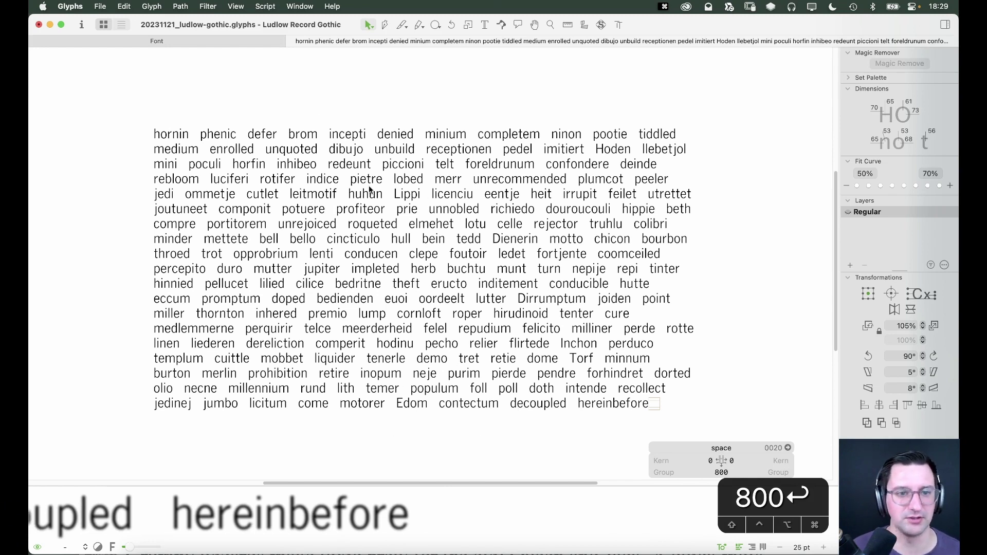
pyautogui.click(722, 472)
pyautogui.write('250')
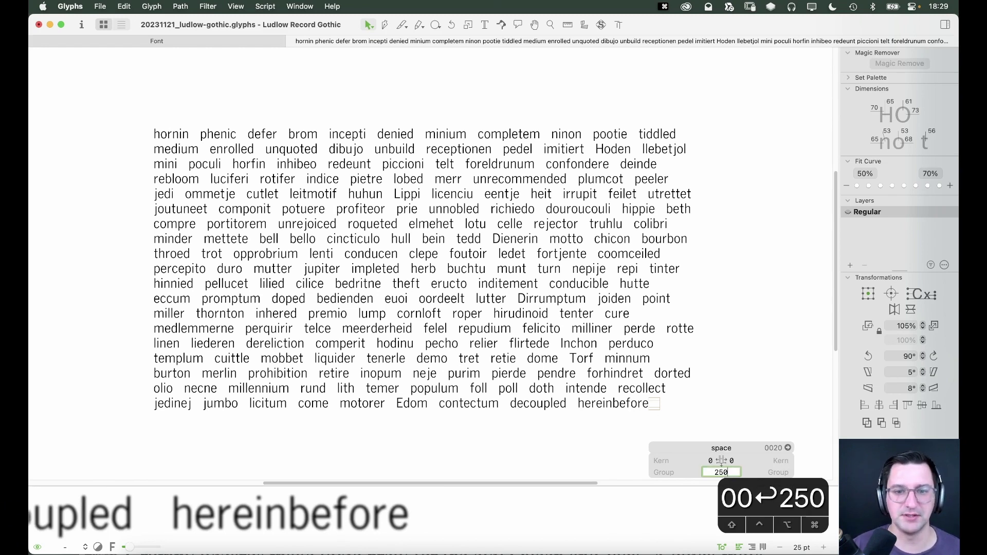
pyautogui.press('Return')
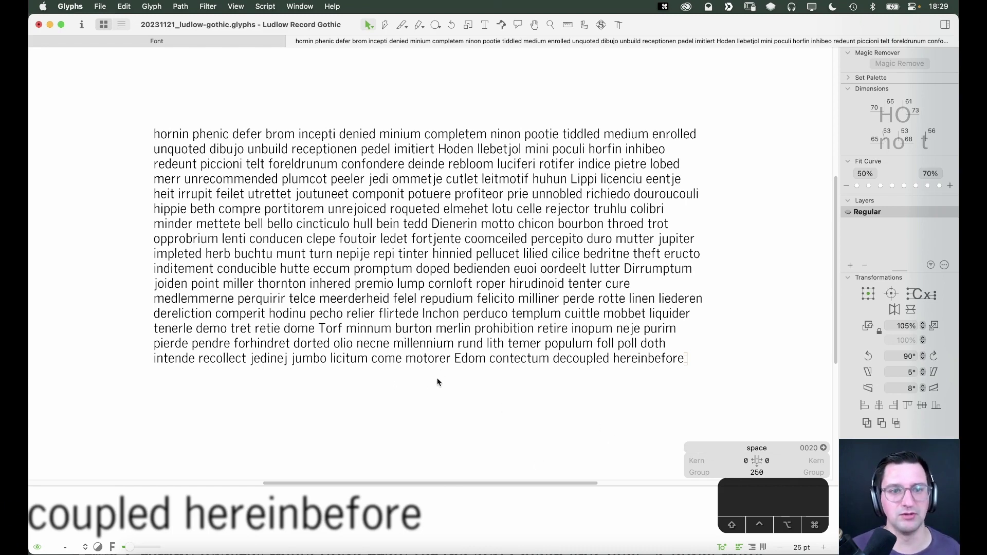
# Examine the word spacing in the text at a larger size and in the slightly reduced preview area
pyautogui.press('super+plus')
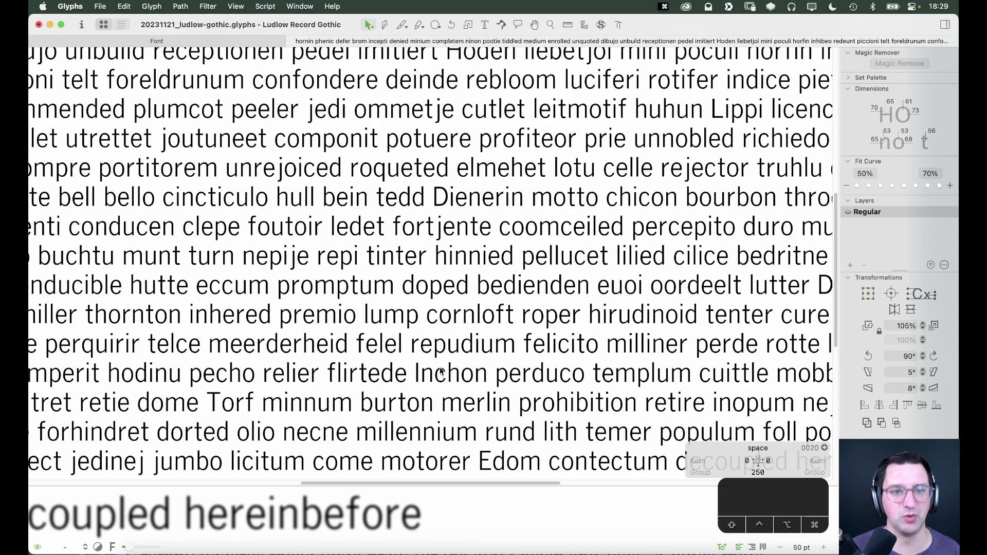
pyautogui.press('super+plus')
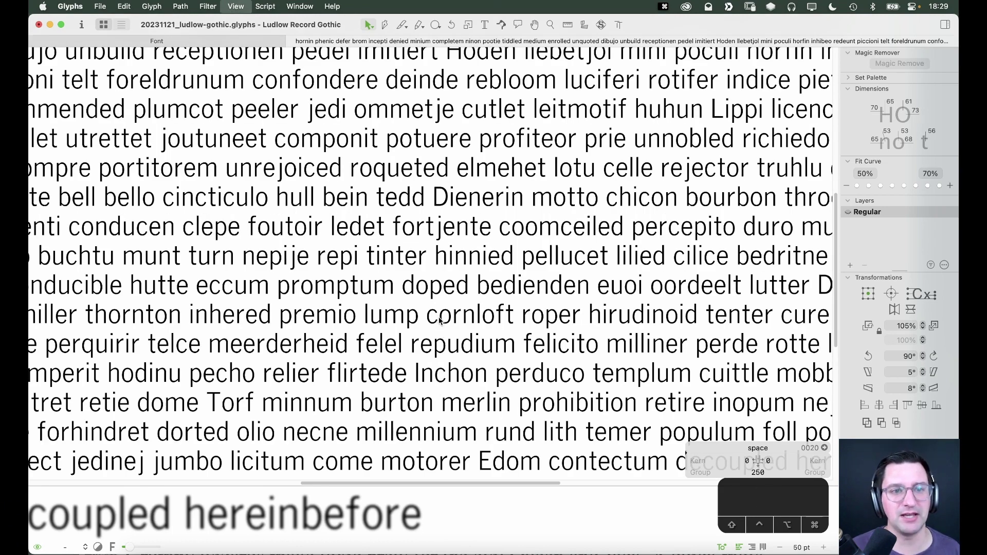
pyautogui.press('super+minus')
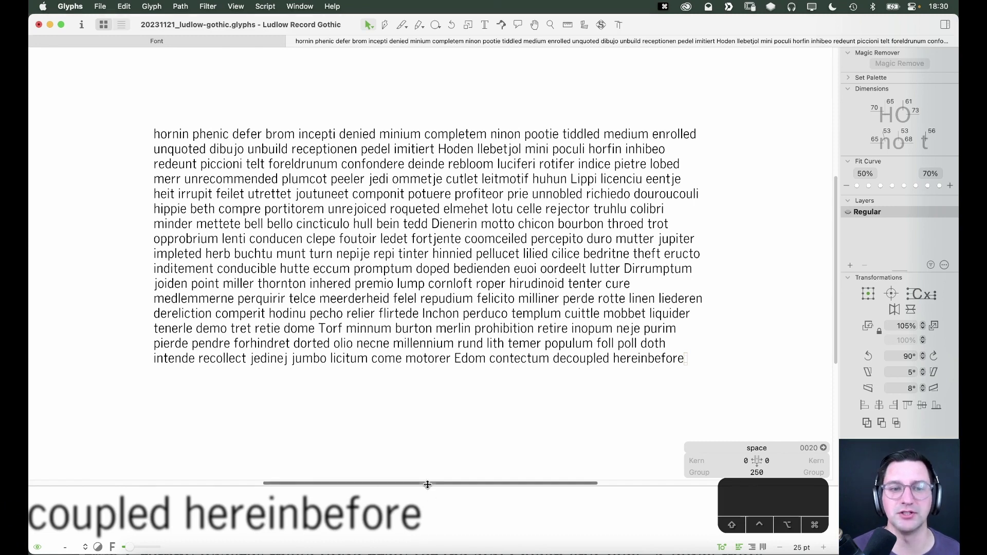
pyautogui.moveTo(426, 485); pyautogui.dragTo(427, 491)
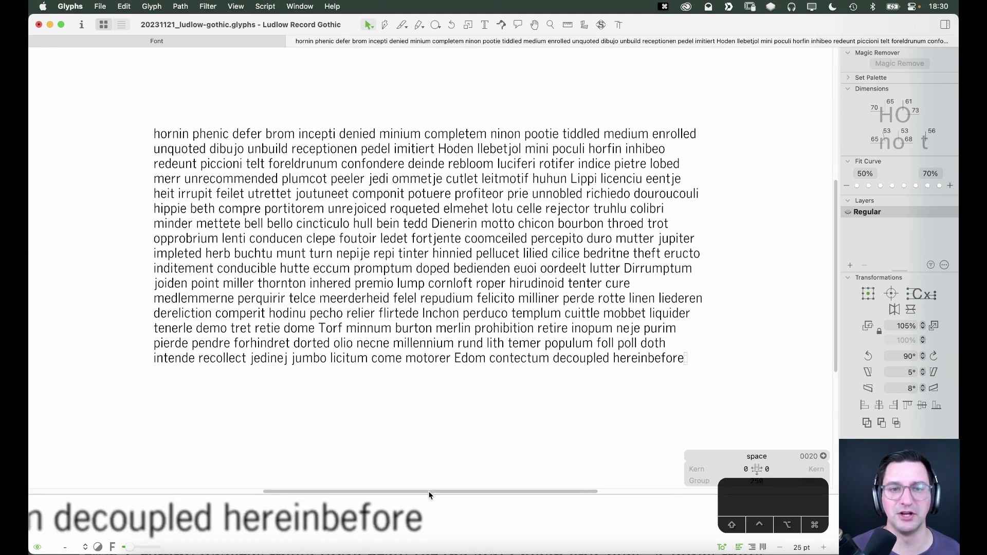
pyautogui.hscroll(-10, 569, 519)
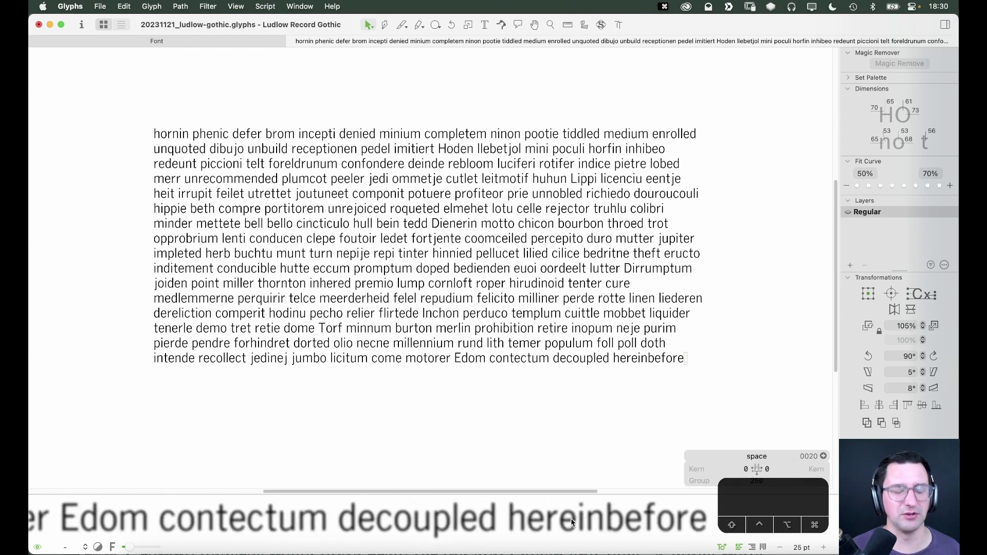
pyautogui.hscroll(4, 605, 513)
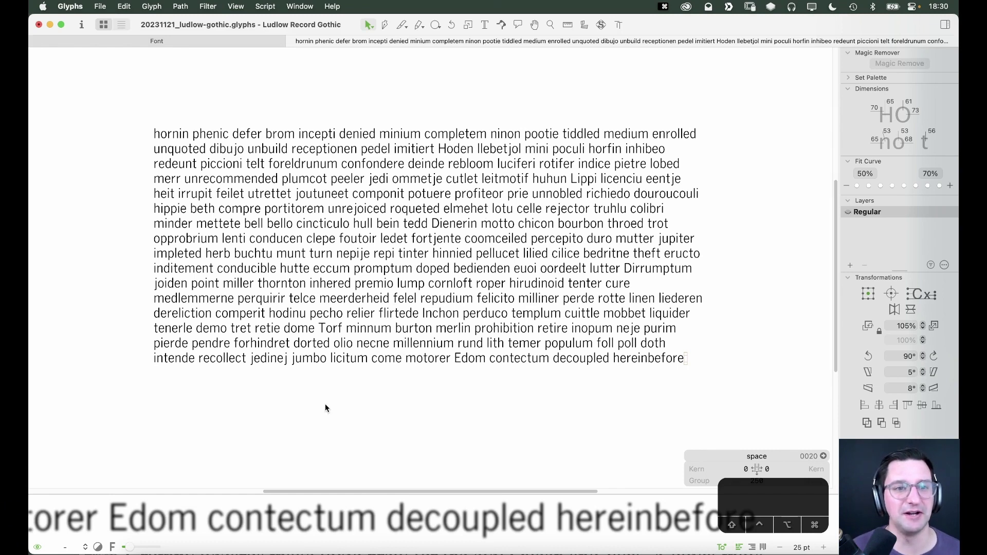
# Examine the gap between the T and o of "Torf" in an enlarged view of the text
pyautogui.press('z')
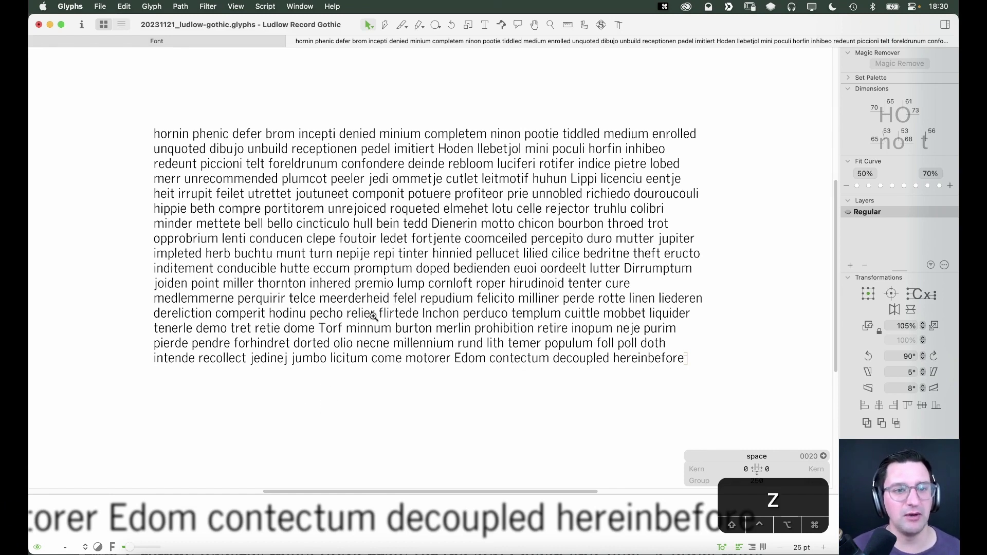
pyautogui.click(298, 356)
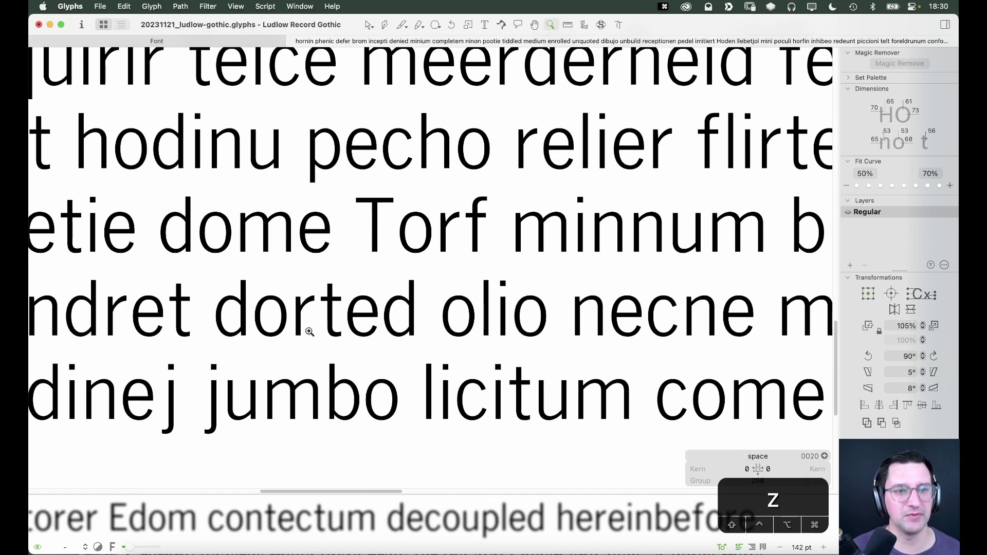
pyautogui.press('v')
pyautogui.press('t')
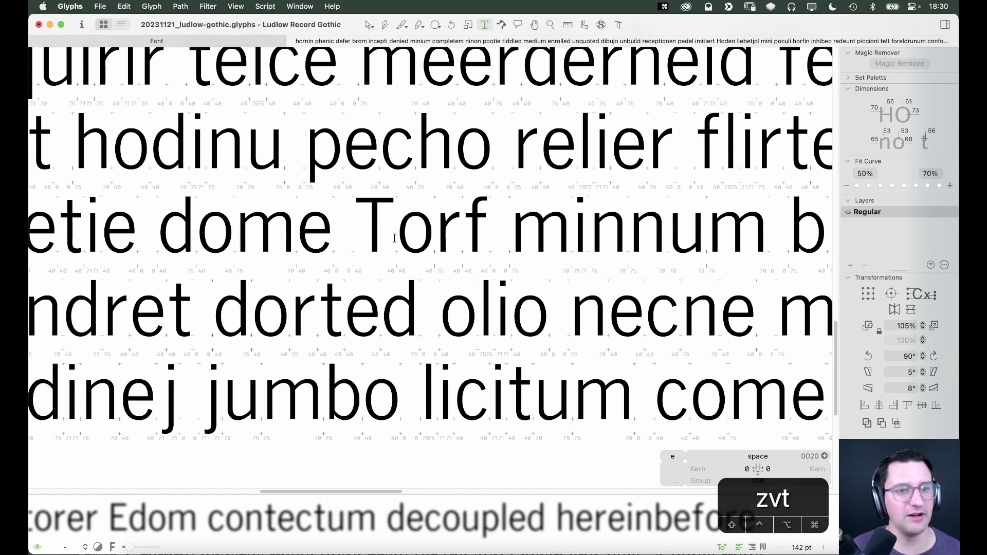
pyautogui.click(394, 237)
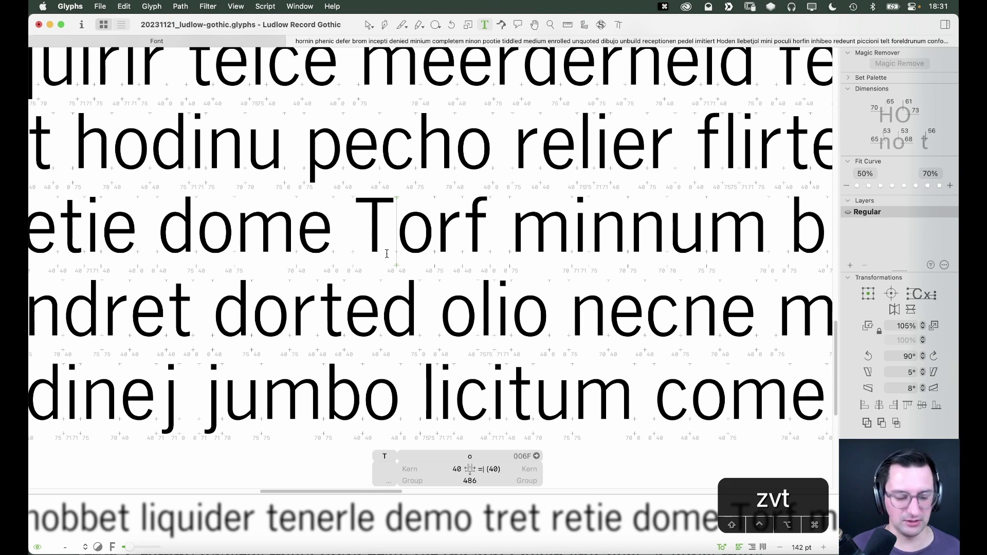
pyautogui.press('super+minus')
pyautogui.press('super+minus')
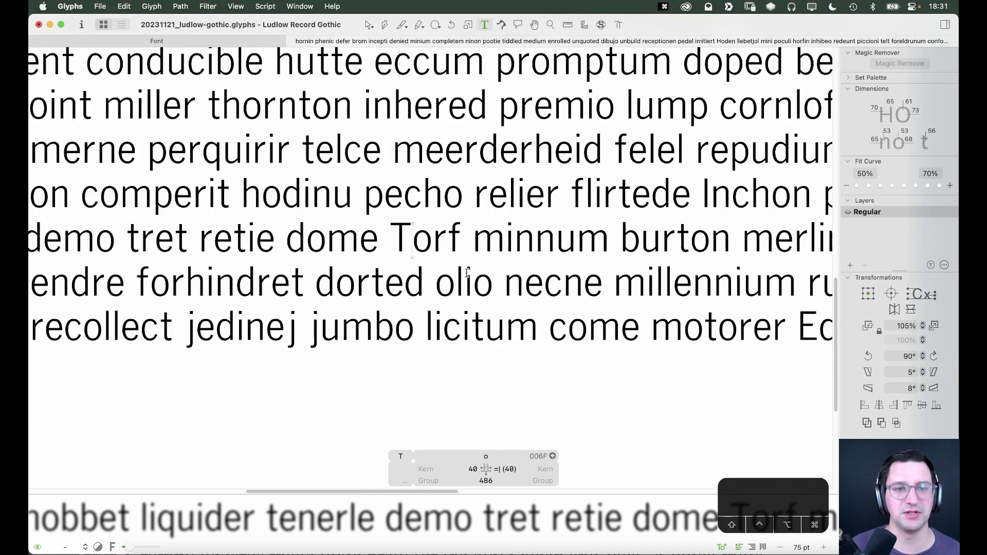
# Compare the word "olio" with the word space after "minnum", and judge the whole text's spacing at a smaller size
pyautogui.moveTo(437, 283); pyautogui.dragTo(491, 291)
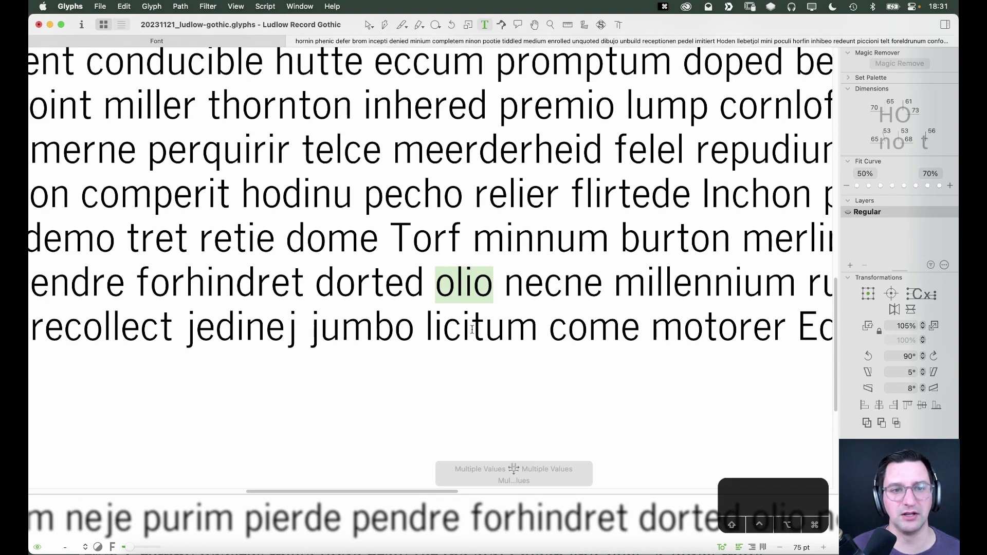
pyautogui.click(483, 230)
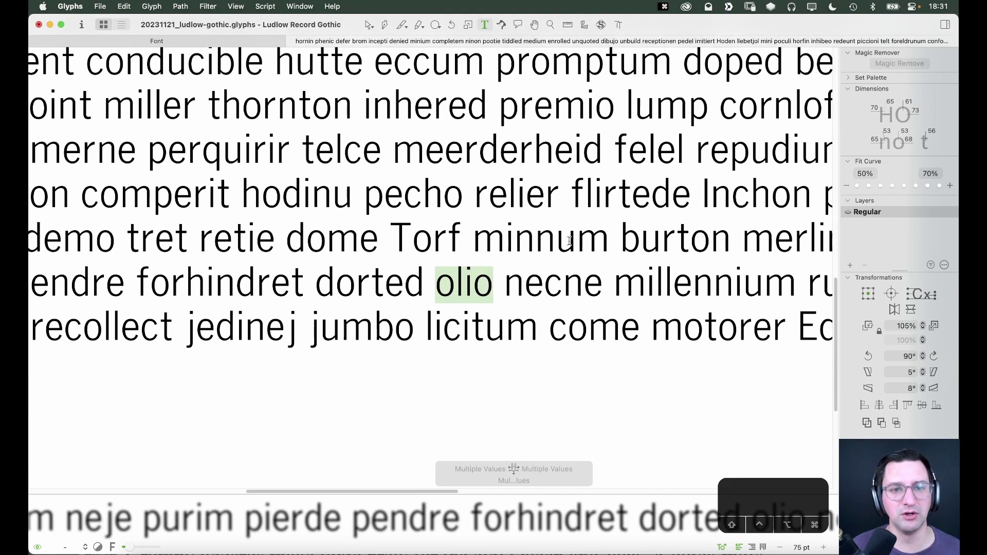
pyautogui.doubleClick(610, 245)
pyautogui.press('Escape')
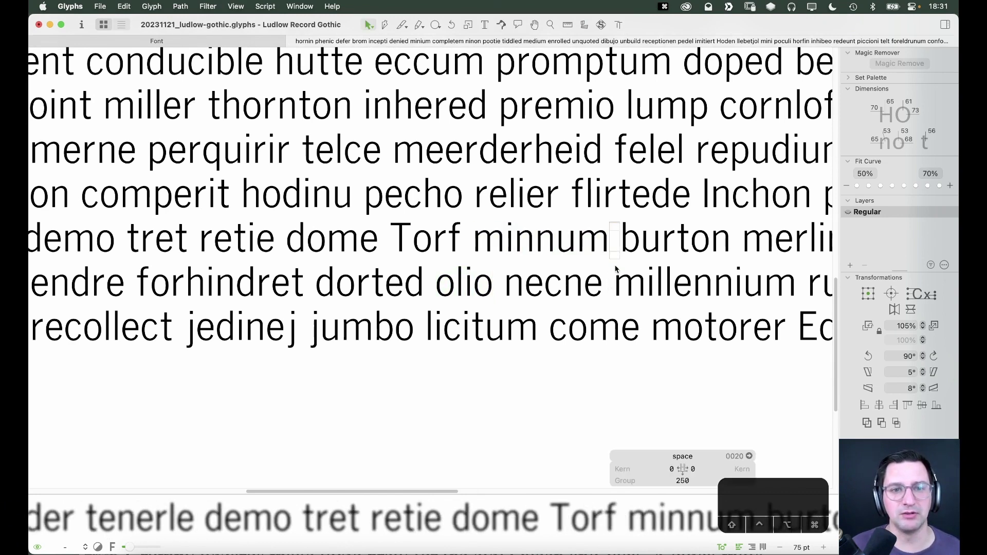
pyautogui.press('t')
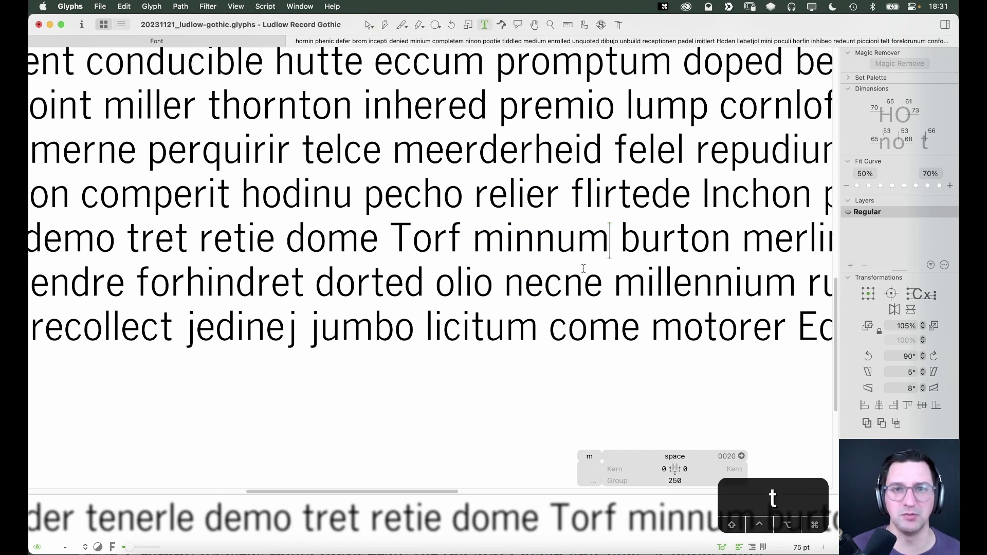
pyautogui.scroll(-2, 538, 277)
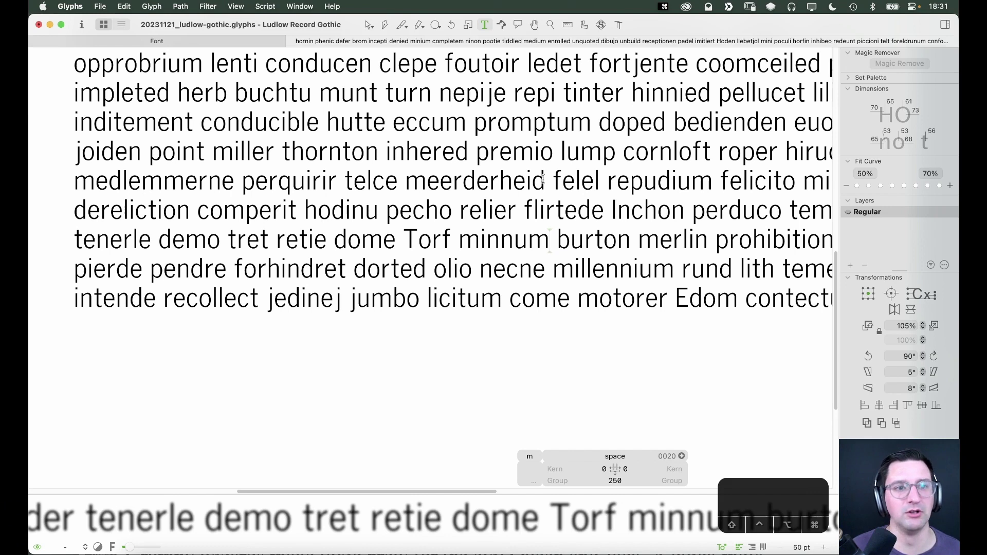
pyautogui.press('super+minus')
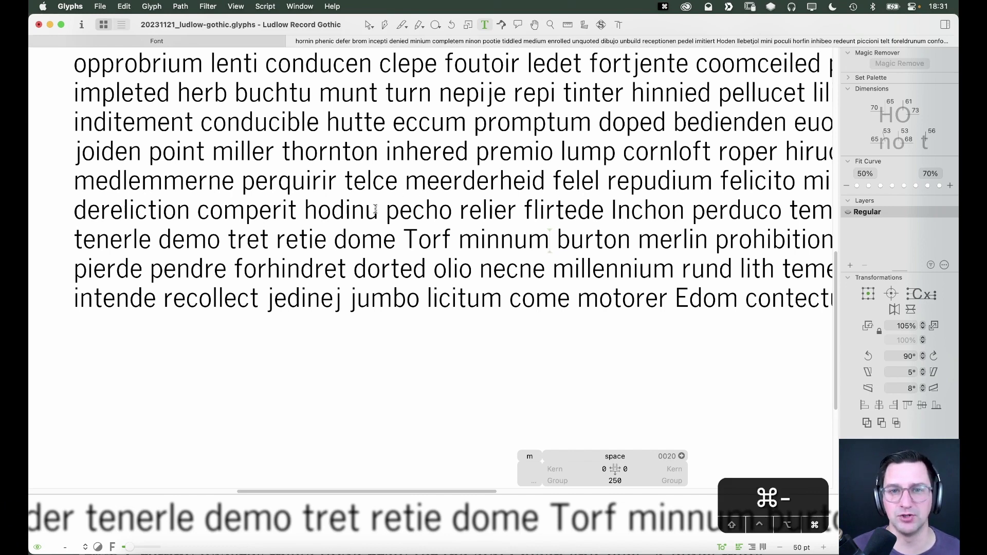
pyautogui.click(552, 177)
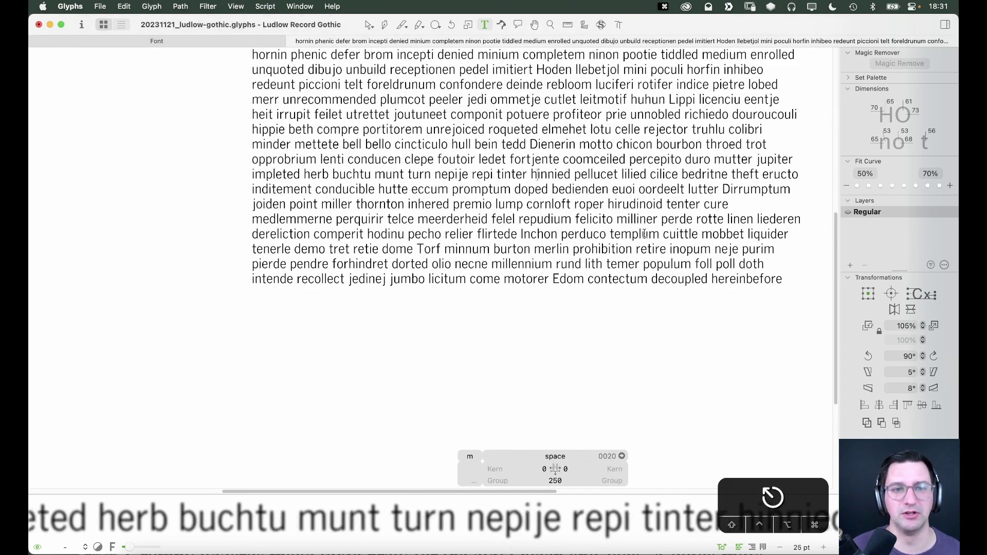
pyautogui.press('space')
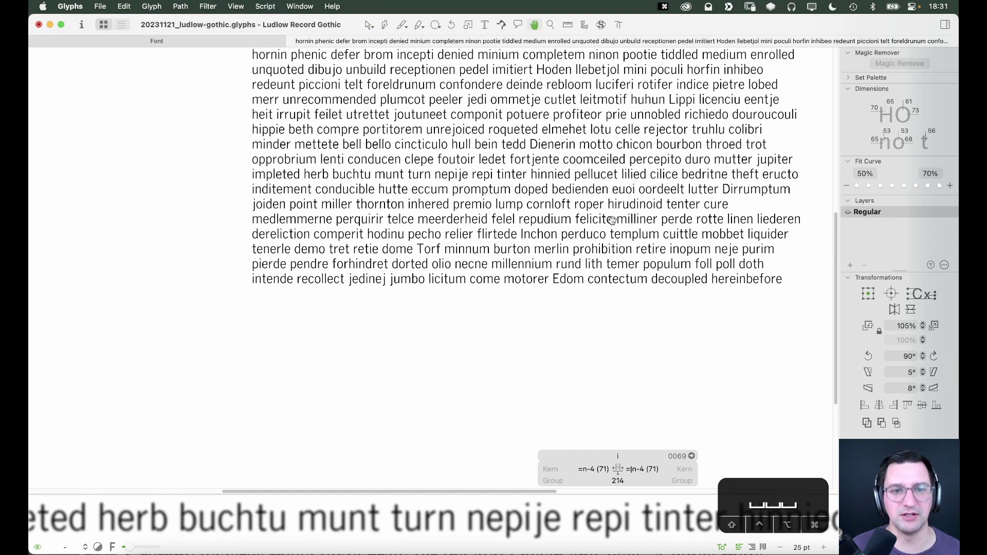
pyautogui.scroll(5, 614, 215)
pyautogui.hscroll(3, 615, 215)
pyautogui.press('Escape')
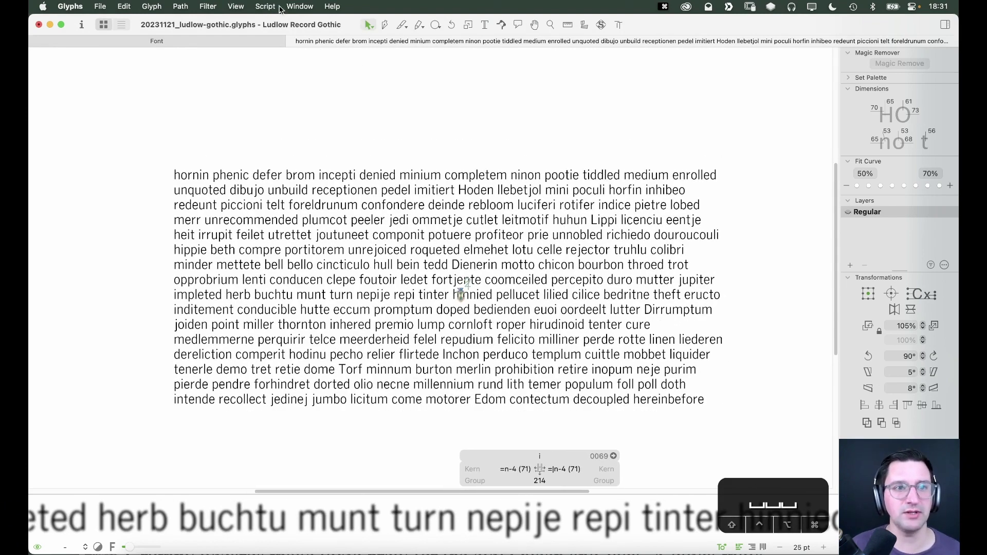
# Select all of the generated test words in the edit view and copy them
pyautogui.click(300, 6)
pyautogui.click(299, 6)
pyautogui.press('t')
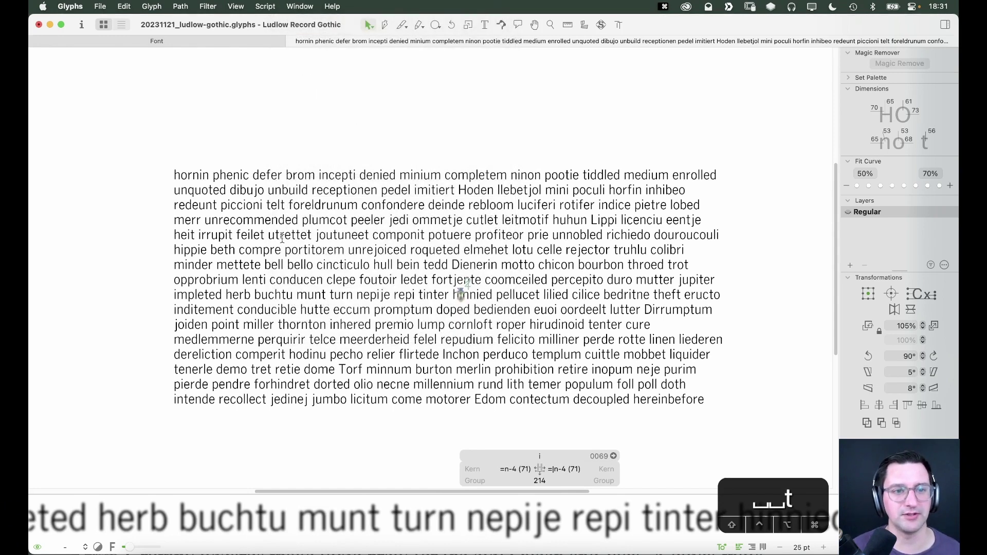
pyautogui.press('super+a')
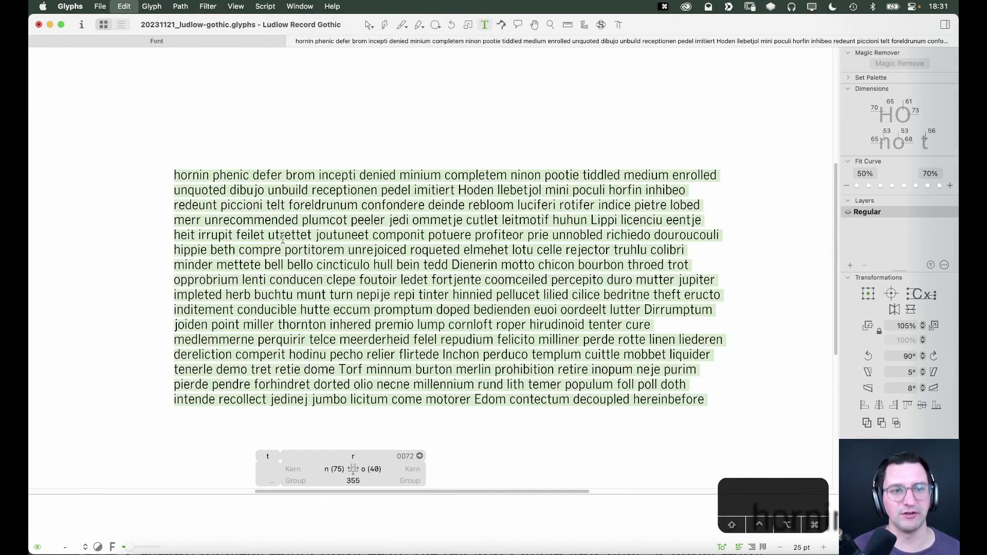
pyautogui.press('super+c')
pyautogui.click(309, 6)
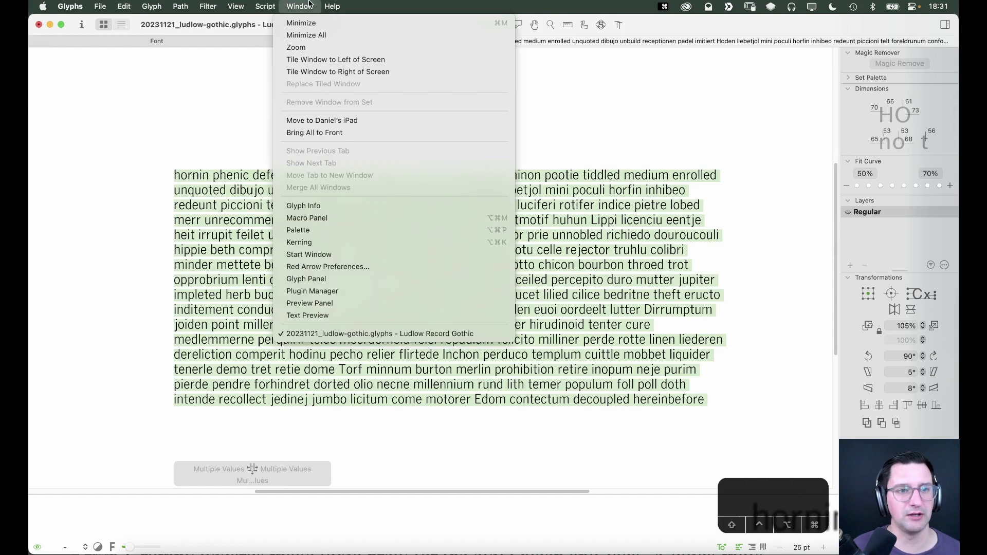
pyautogui.click(310, 302)
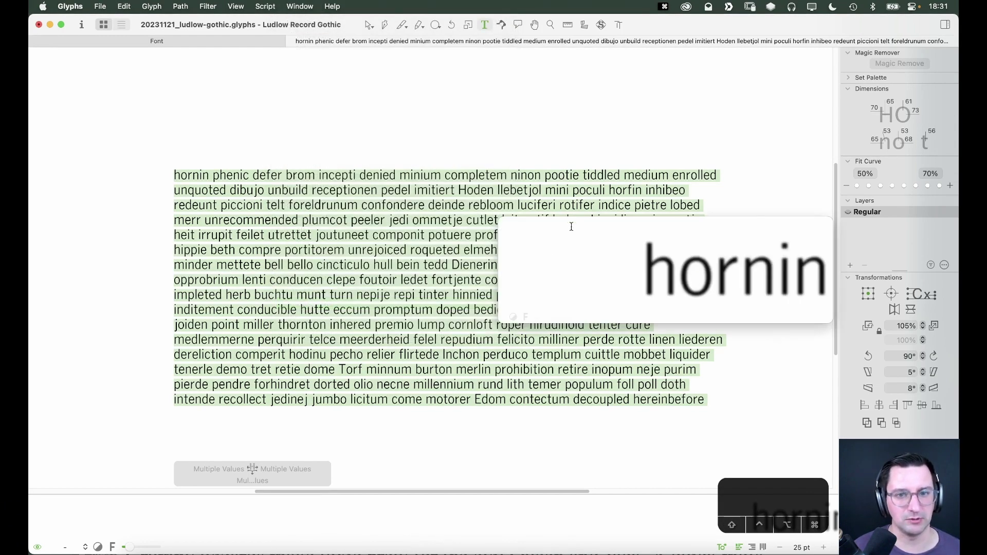
pyautogui.moveTo(505, 227); pyautogui.dragTo(389, 230)
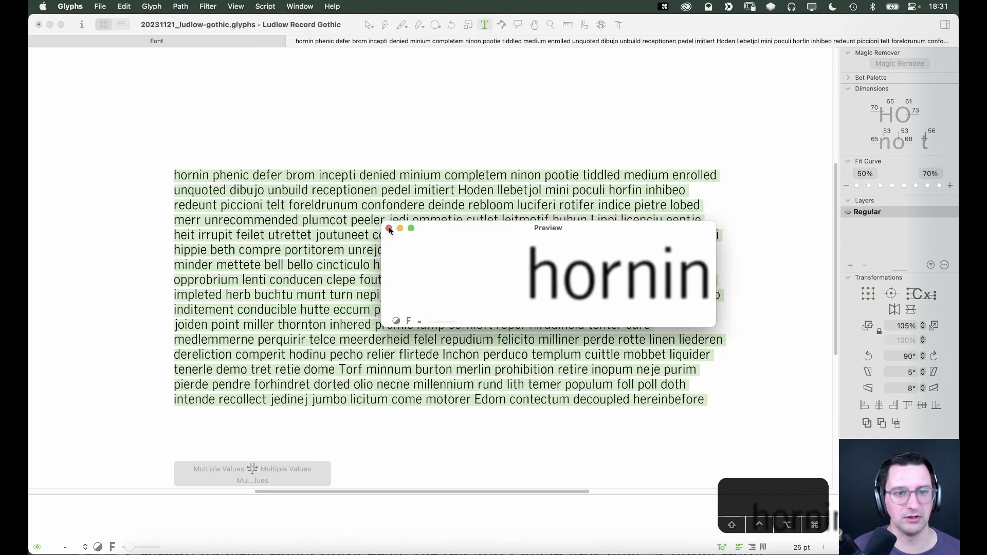
pyautogui.click(388, 228)
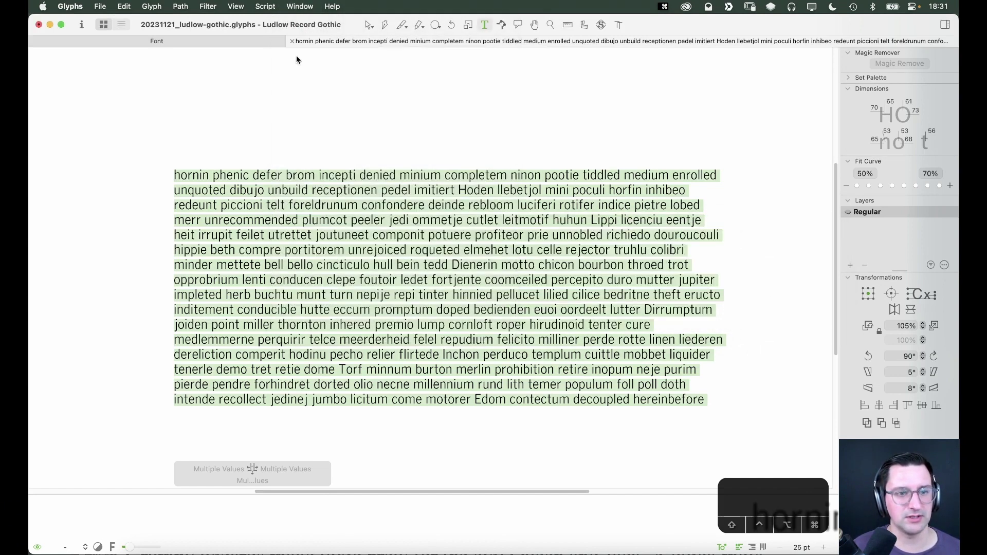
# Open the Text Preview window and replace its sample text with the copied test words
pyautogui.click(305, 6)
pyautogui.click(305, 5)
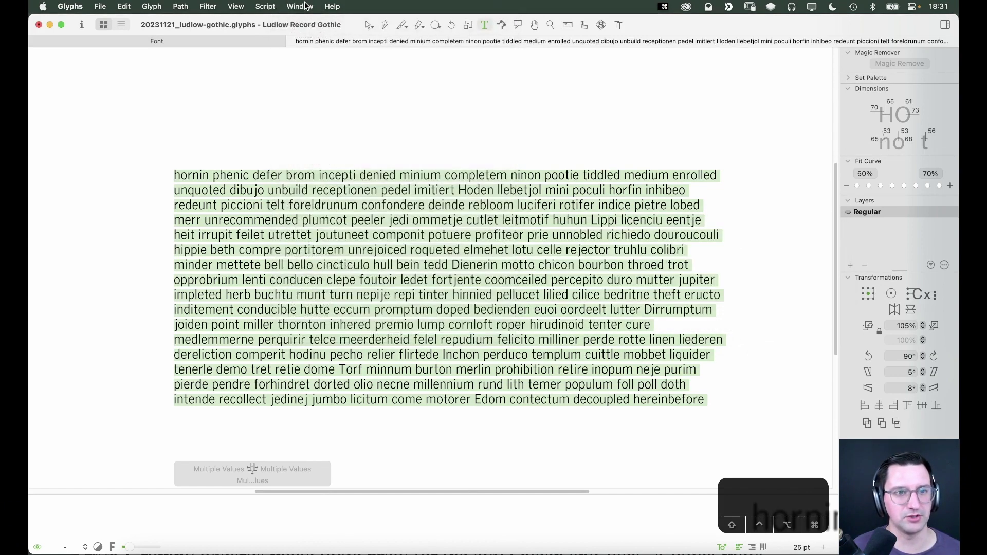
pyautogui.click(306, 5)
pyautogui.click(309, 315)
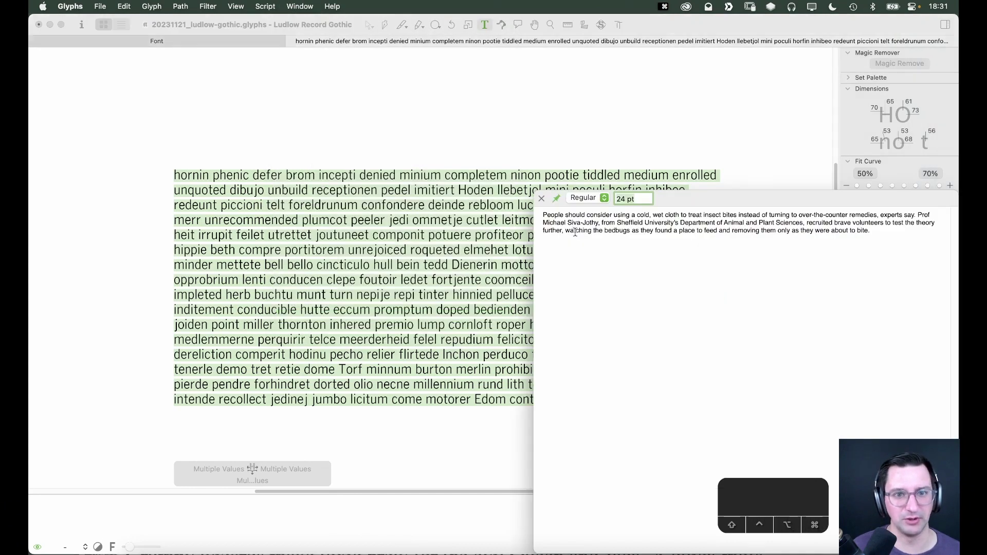
pyautogui.press('super+a')
pyautogui.press('super+v')
pyautogui.moveTo(717, 200); pyautogui.dragTo(676, 102)
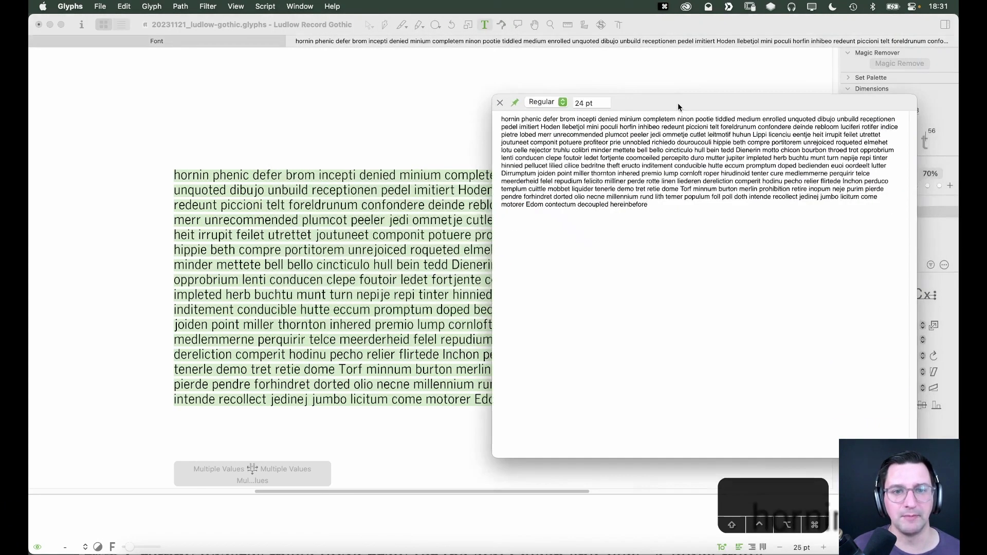
# Refocus the edit view to refresh the text preview in the drawn font, opening and closing the font info
pyautogui.click(545, 102)
pyautogui.click(548, 101)
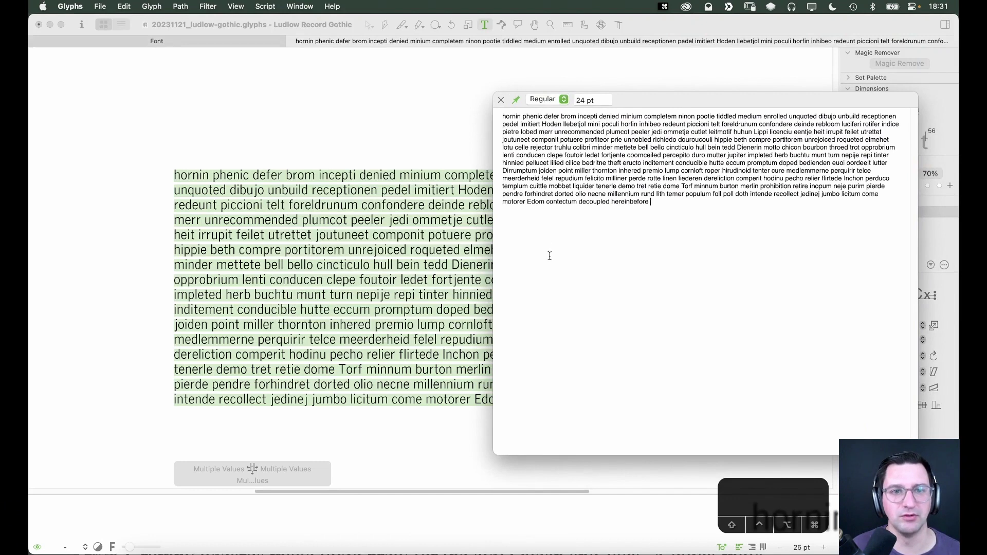
pyautogui.click(627, 155)
pyautogui.click(432, 151)
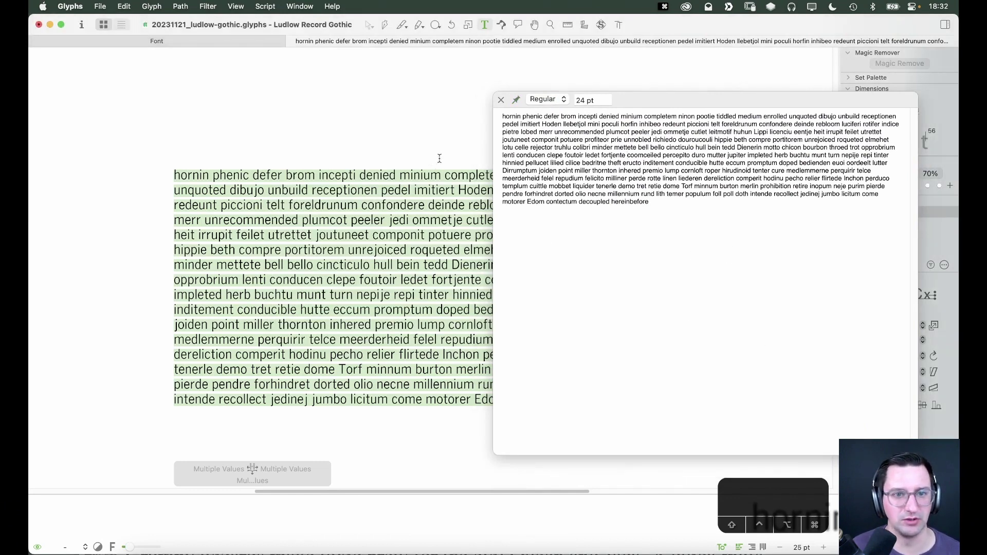
pyautogui.click(319, 143)
pyautogui.press('super+i')
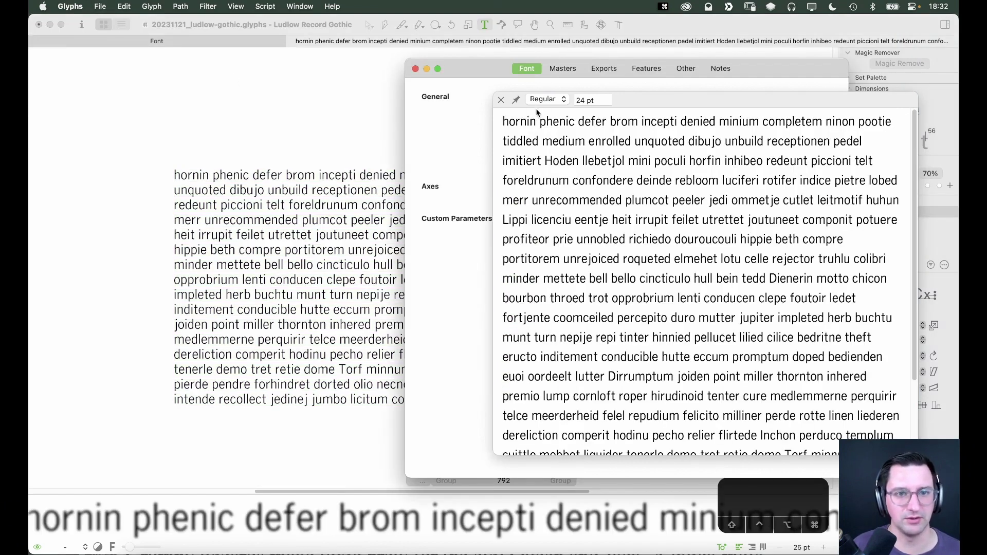
pyautogui.click(415, 68)
# Show the font's glyph overview beside the text preview and set the preview's text size to 16 pt
pyautogui.moveTo(652, 103); pyautogui.dragTo(680, 103)
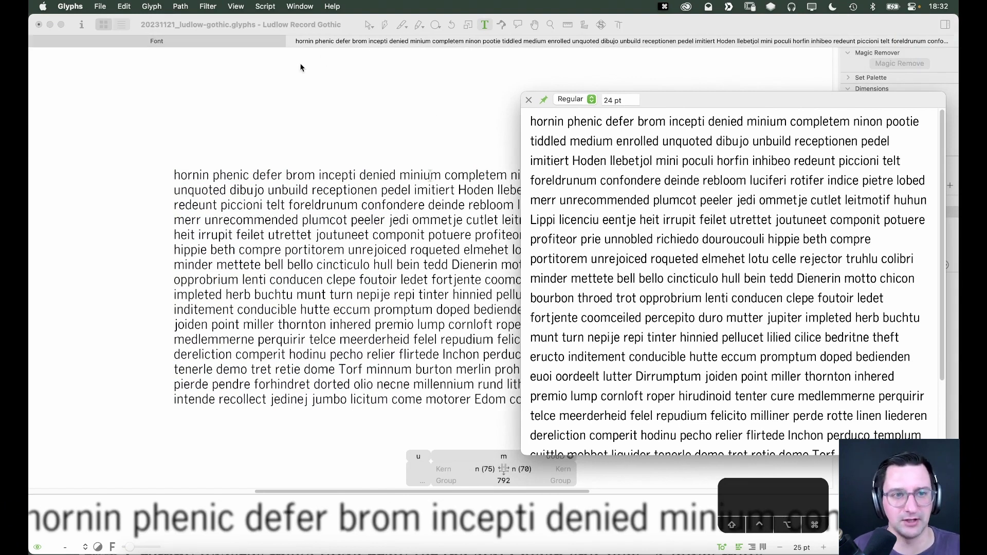
pyautogui.click(239, 39)
pyautogui.click(372, 164)
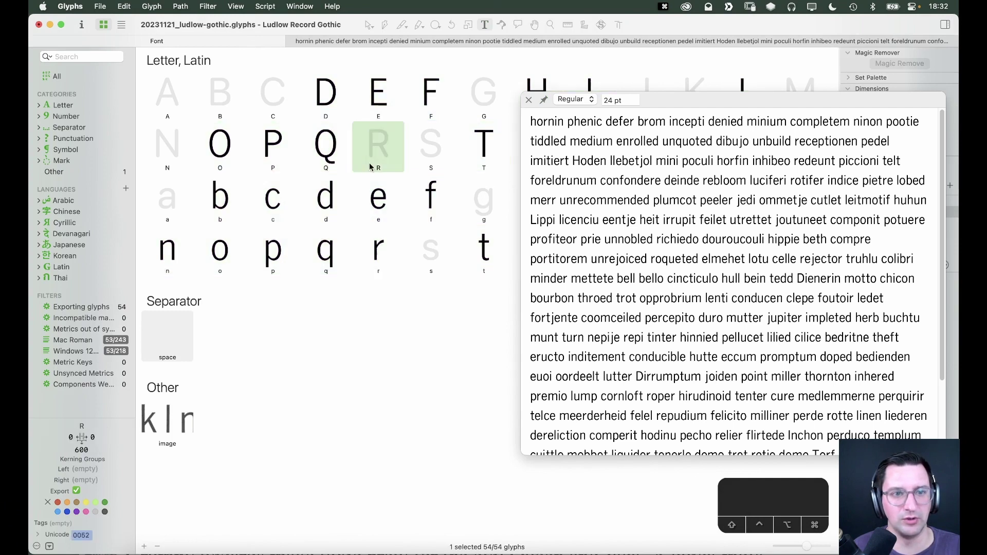
pyautogui.click(572, 94)
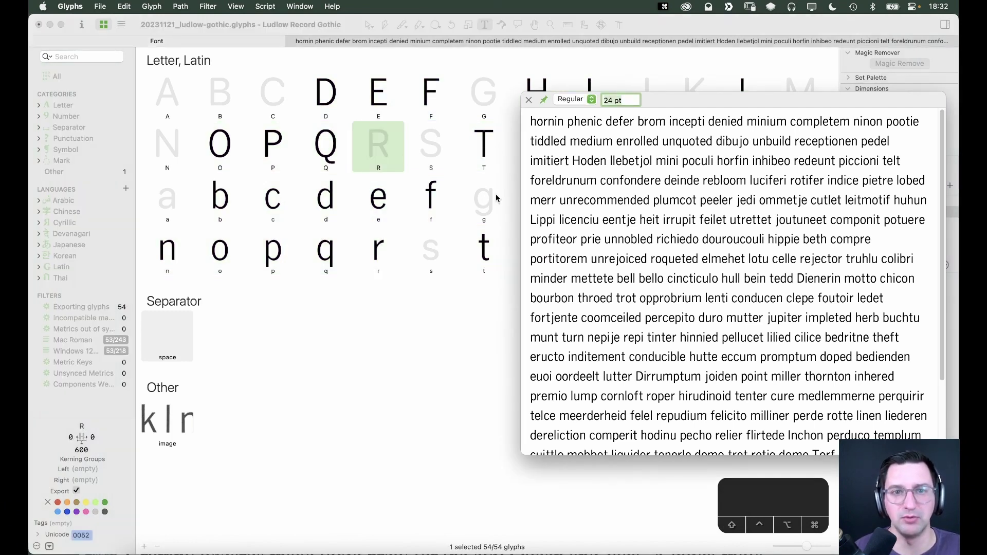
pyautogui.write('16')
pyautogui.press('Return')
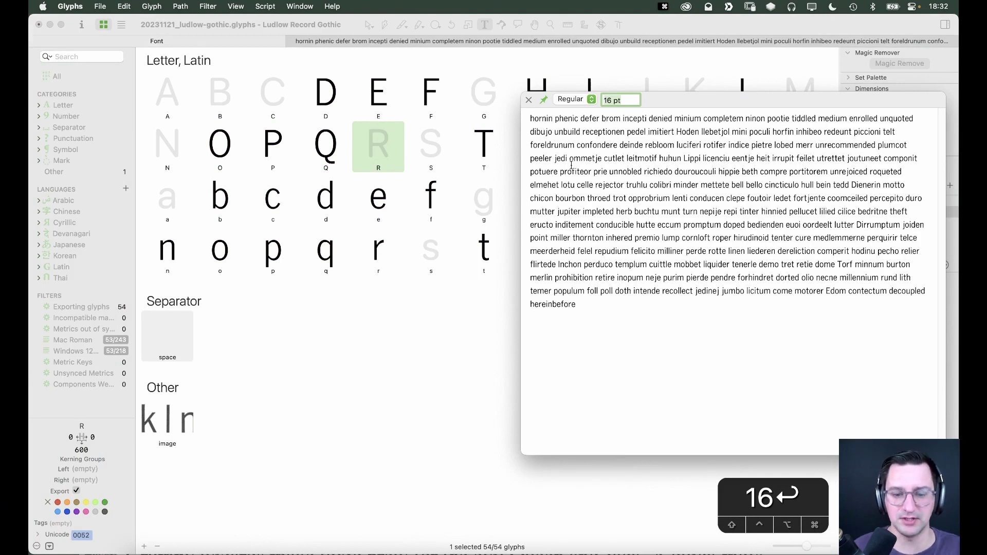
# Try a text size of 12 pt in the text preview and set it back to 16 pt
pyautogui.write('12')
pyautogui.press('Return')
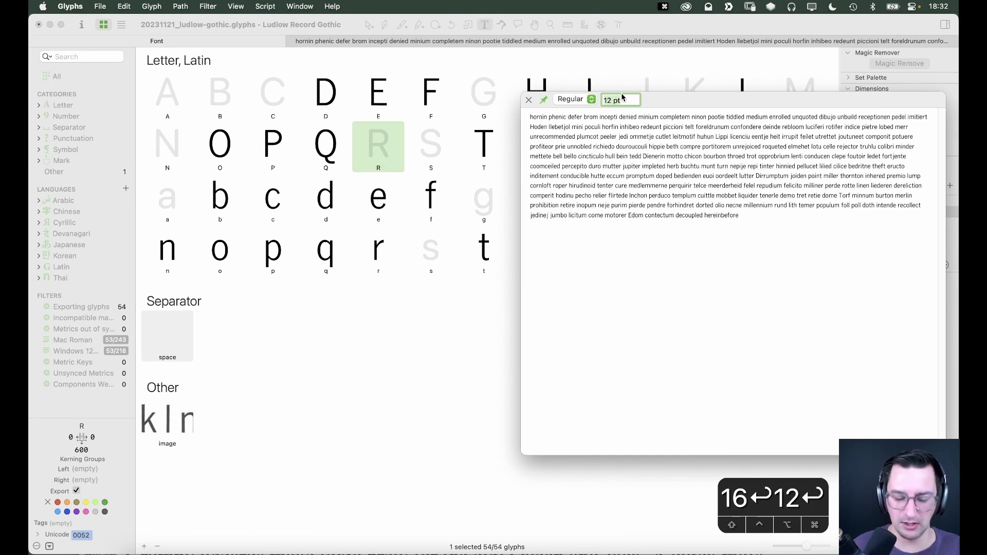
pyautogui.write('16')
pyautogui.press('Return')
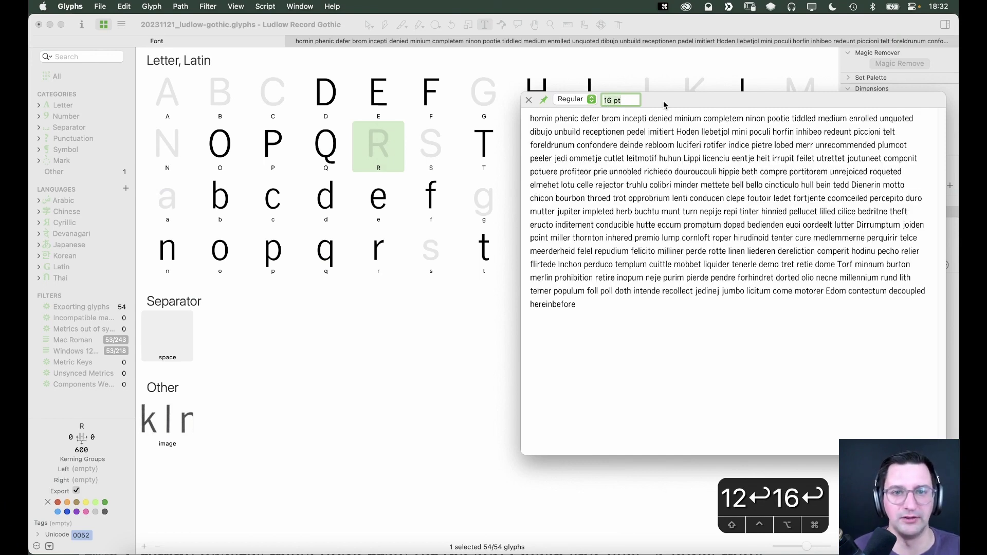
# Move the text preview aside to uncover the glyph overview and open the lowercase i in its own edit tab
pyautogui.moveTo(664, 100); pyautogui.dragTo(718, 114)
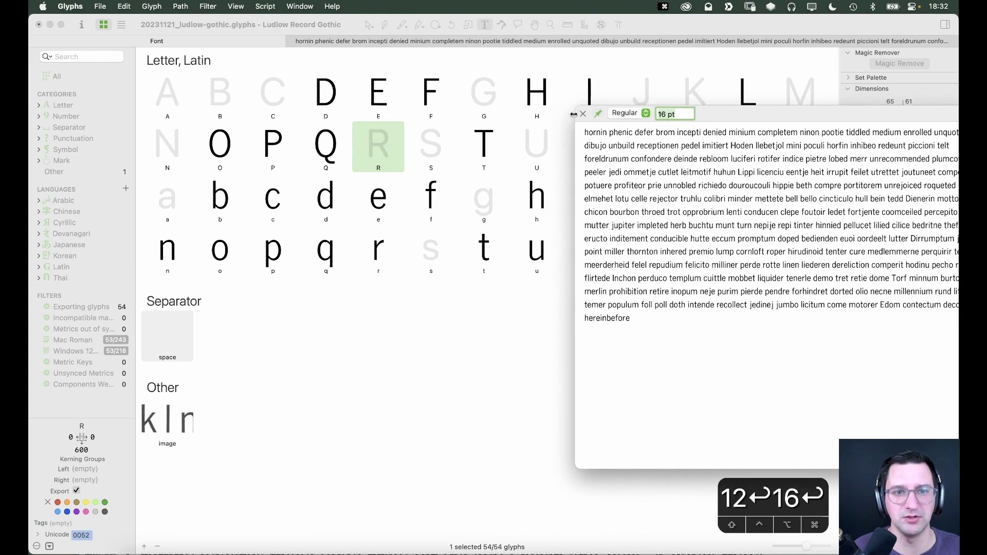
pyautogui.moveTo(756, 116); pyautogui.dragTo(821, 116)
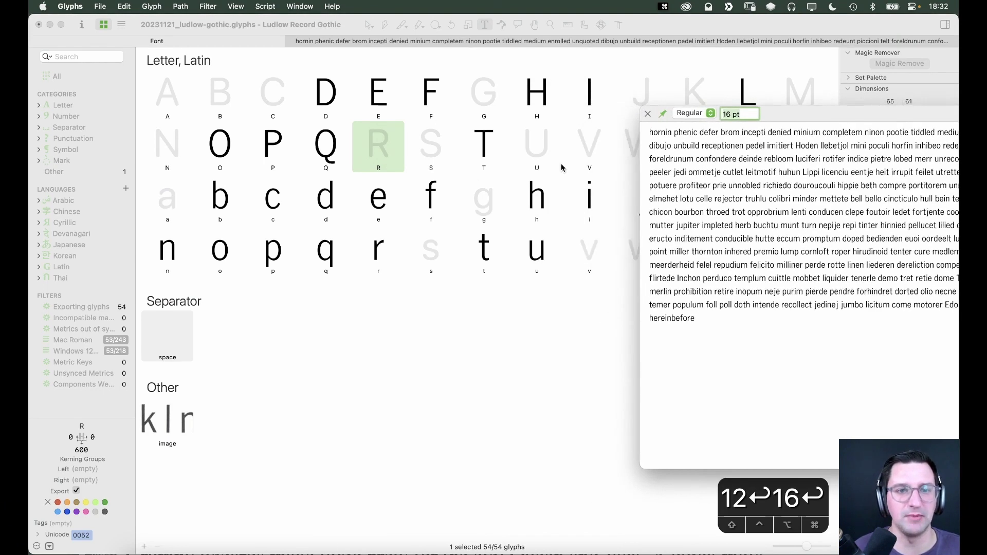
pyautogui.doubleClick(589, 196)
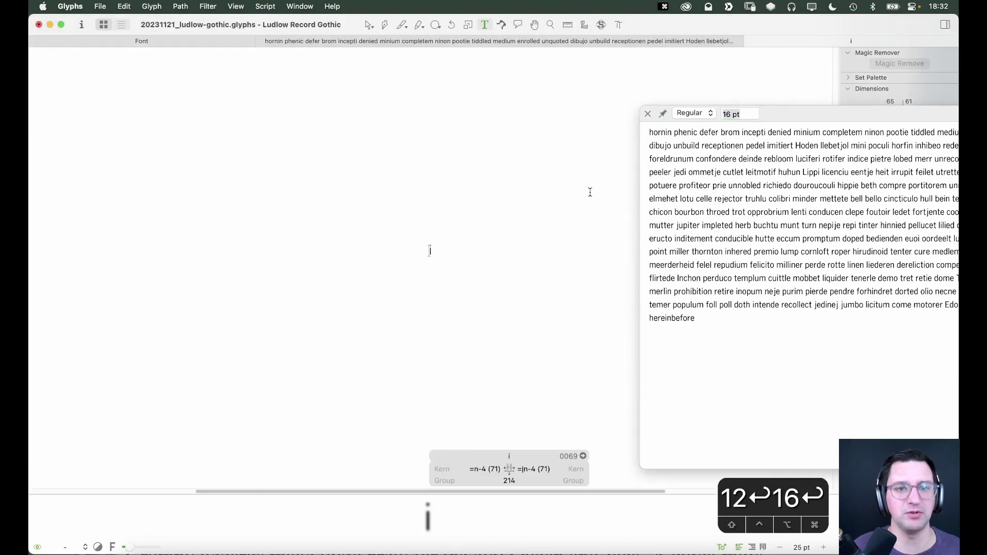
# Widen the lowercase i's stem to about 264 units by moving its right edge outward, with the text preview placed beside it
pyautogui.press('Escape')
pyautogui.press('z')
pyautogui.click(425, 267)
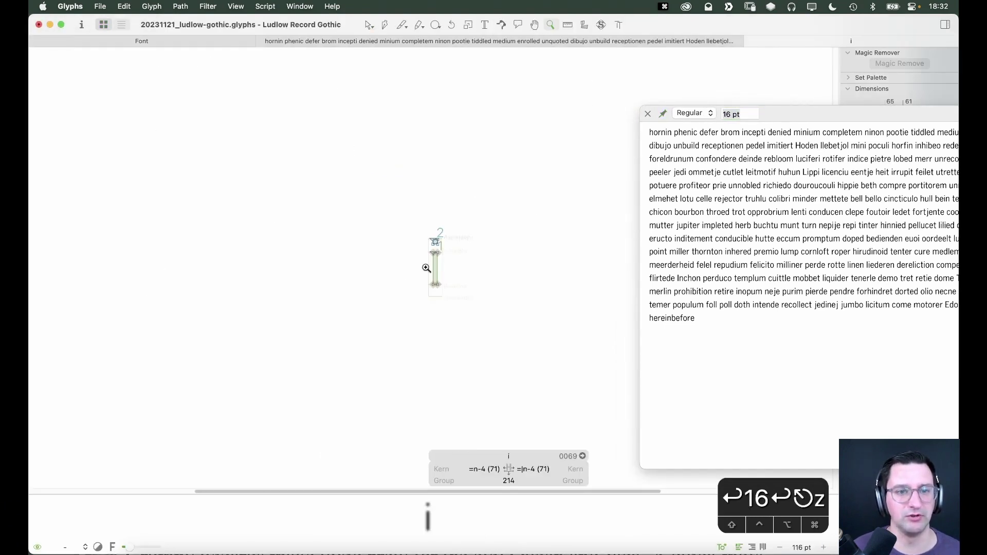
pyautogui.press('v')
pyautogui.press('z')
pyautogui.click(400, 235)
pyautogui.press('v')
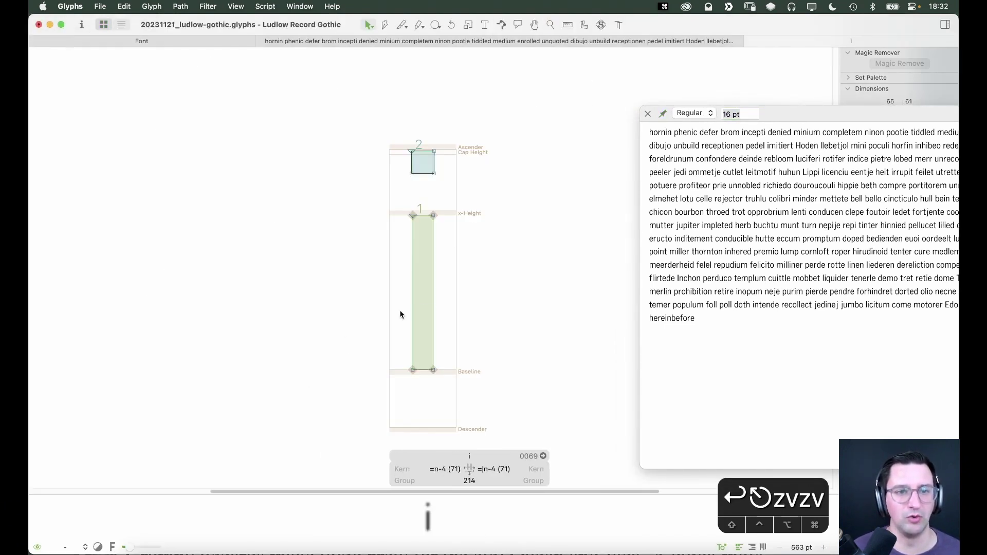
pyautogui.moveTo(388, 226); pyautogui.dragTo(390, 245)
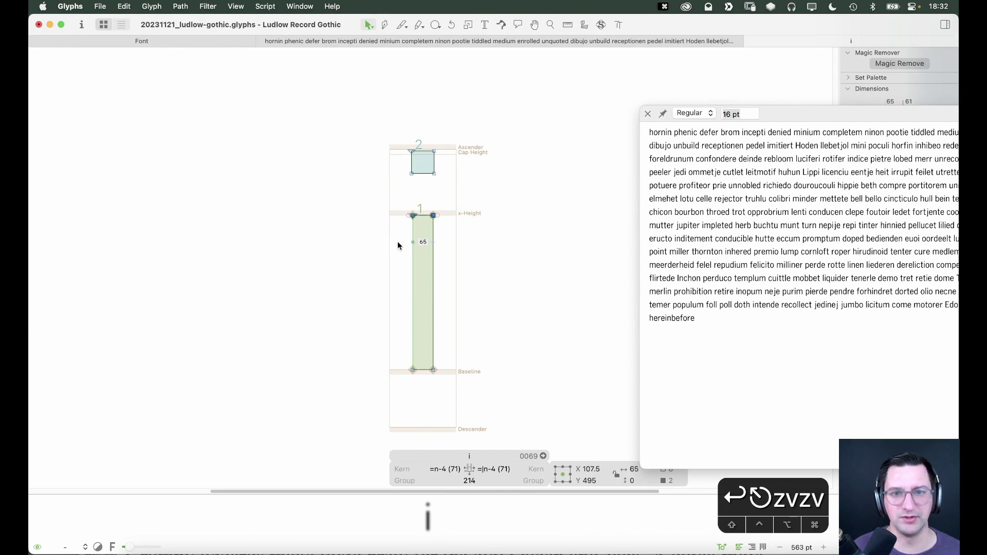
pyautogui.moveTo(807, 111); pyautogui.dragTo(751, 77)
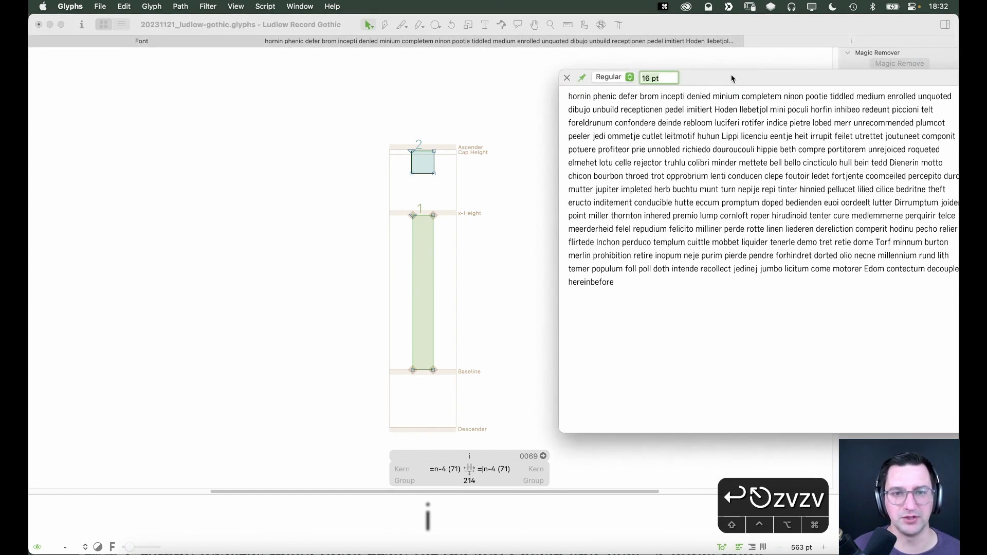
pyautogui.click(475, 245)
pyautogui.click(433, 363)
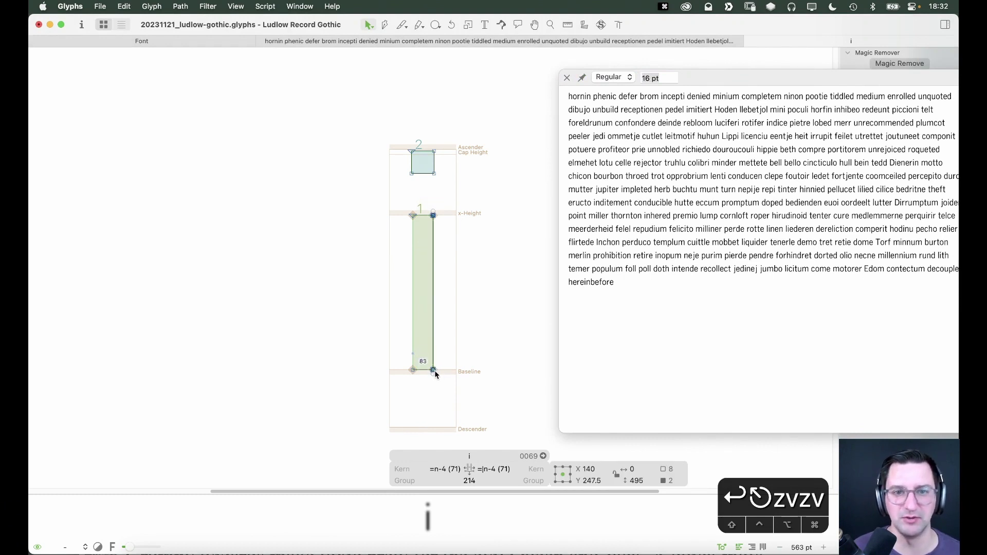
pyautogui.moveTo(433, 371); pyautogui.dragTo(495, 392)
# Set the text preview's text size to 18 pt and return to the i's edit view
pyautogui.click(667, 78)
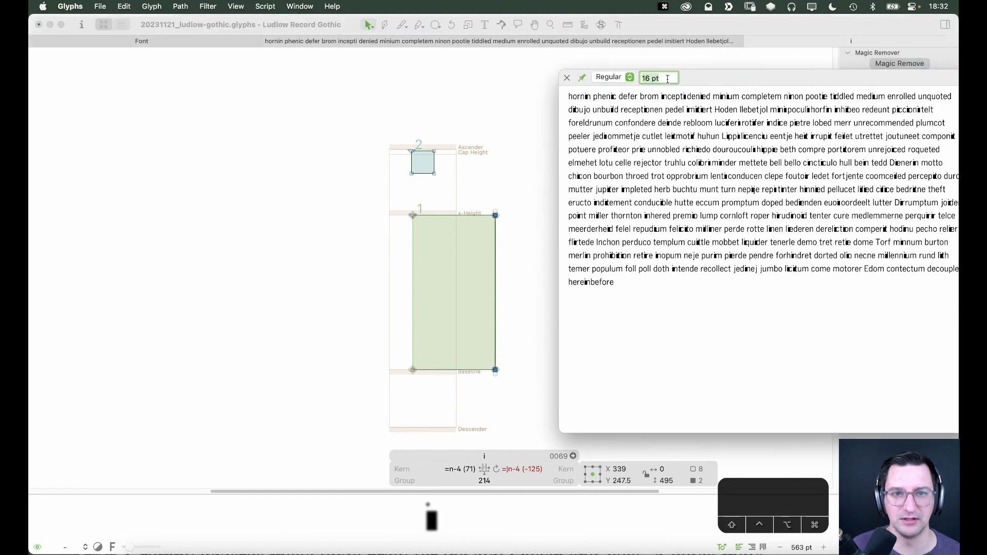
pyautogui.write('18')
pyautogui.press('Return')
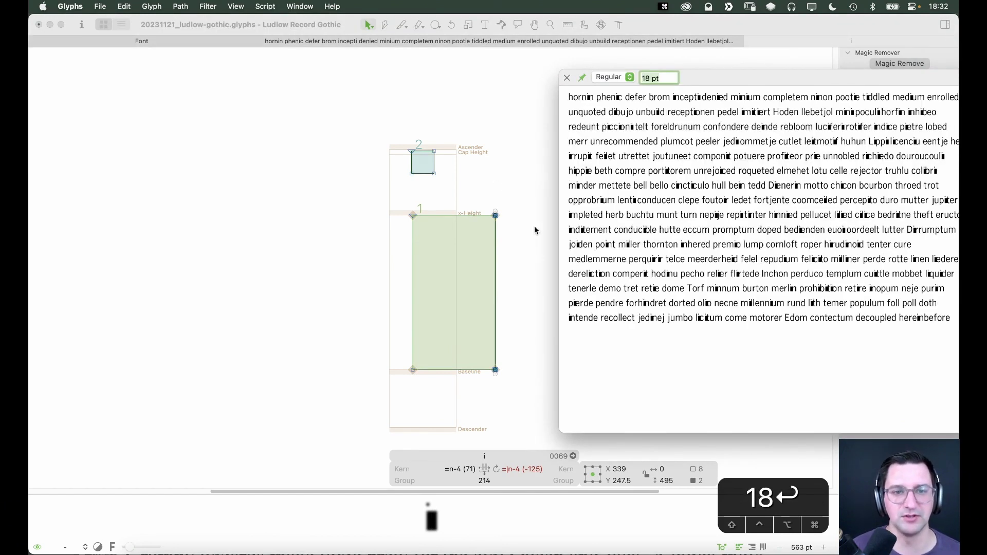
pyautogui.click(535, 230)
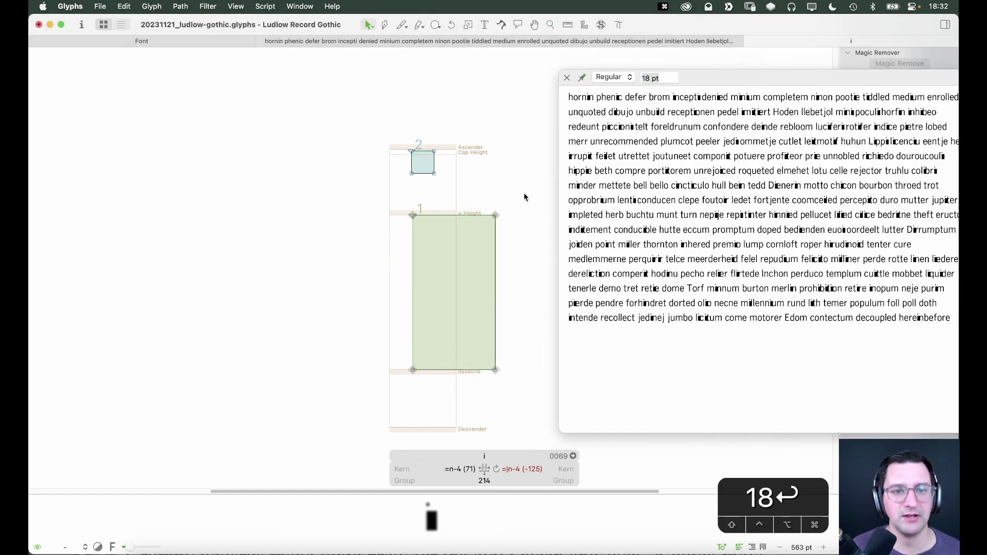
# Set the i's stem width back to 65 units while keeping its left edge in place
pyautogui.click(493, 360)
pyautogui.click(502, 330)
pyautogui.doubleClick(416, 342)
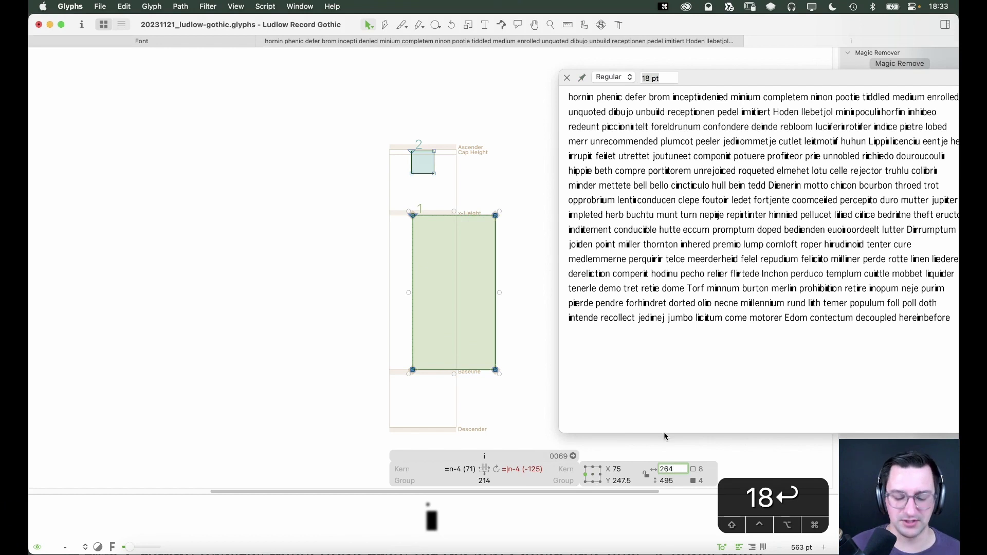
pyautogui.write('65')
pyautogui.press('Return')
pyautogui.click(348, 330)
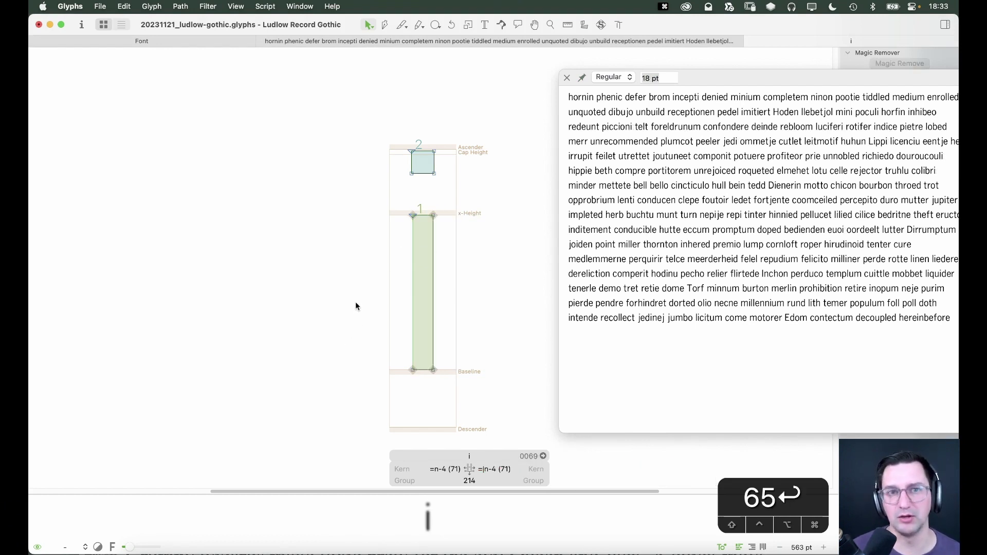
# Close the text preview and both the test-word and i edit tabs to return to the glyph overview
pyautogui.click(567, 77)
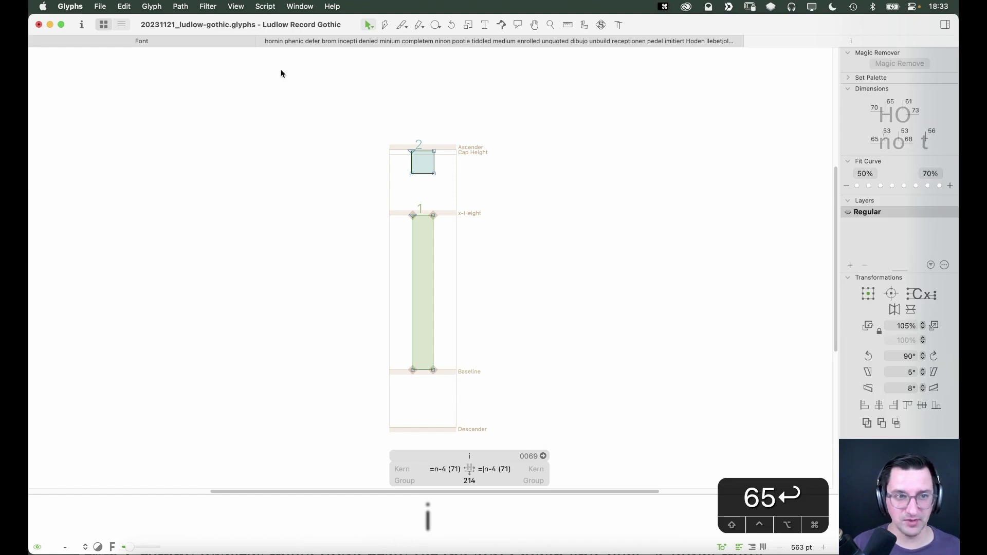
pyautogui.click(262, 40)
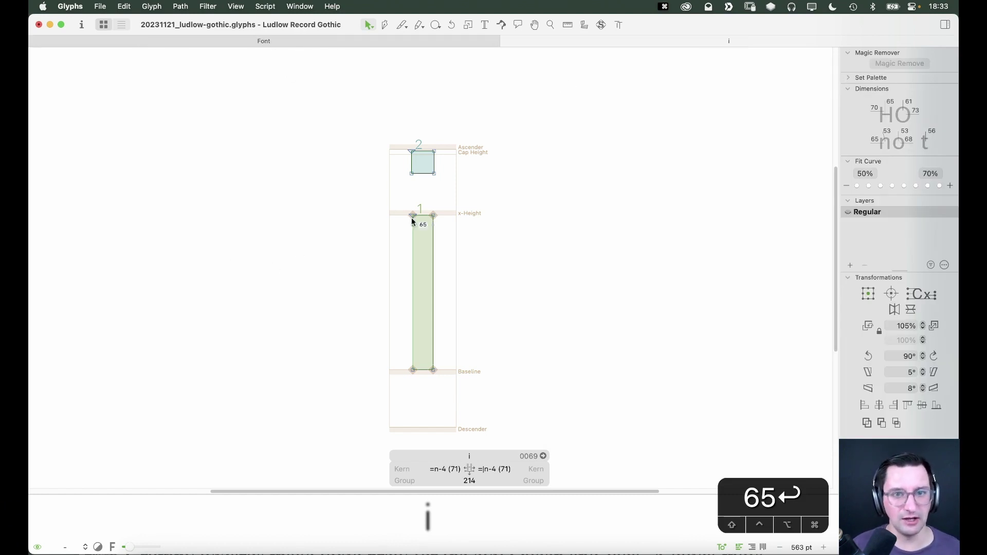
pyautogui.click(506, 41)
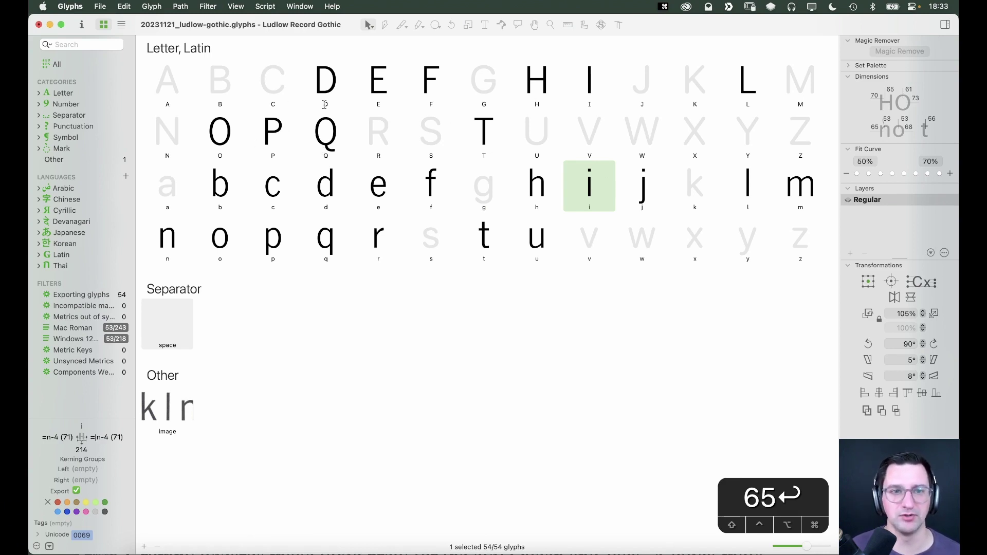
# Open the image glyph and copy its specimen scan
pyautogui.click(174, 403)
pyautogui.doubleClick(177, 404)
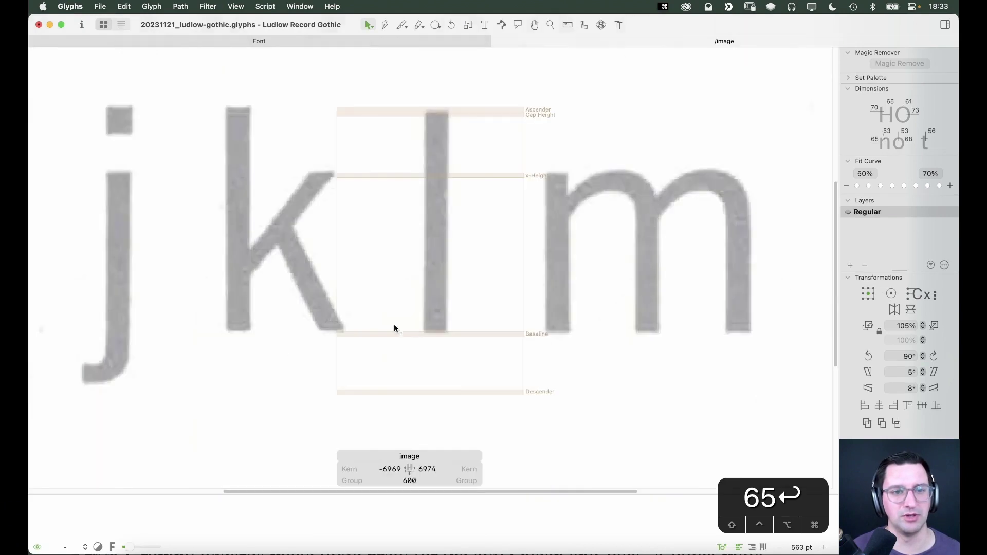
pyautogui.press('super+minus')
pyautogui.press('super+minus')
pyautogui.press('super+minus')
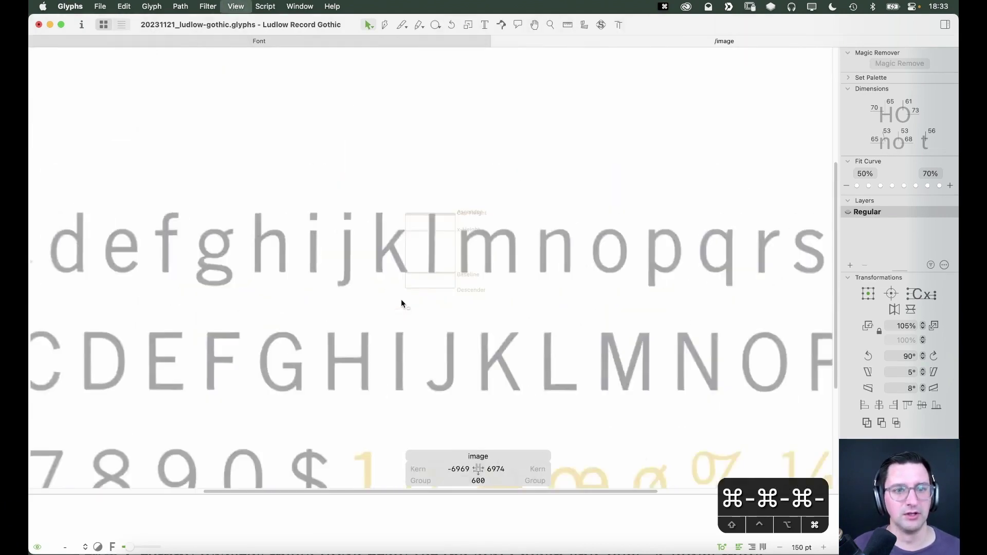
pyautogui.rightClick(367, 326)
pyautogui.click(378, 329)
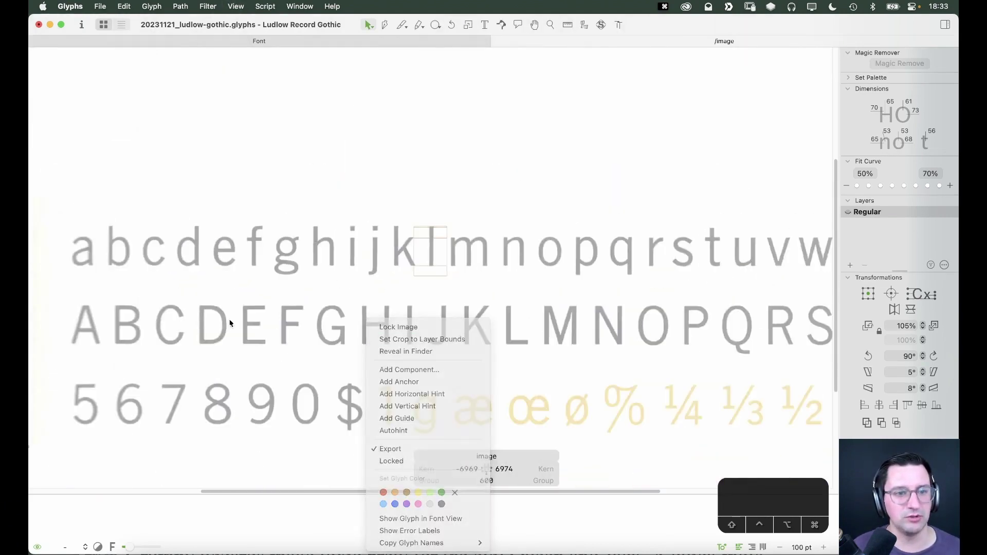
pyautogui.press('super+c')
pyautogui.click(406, 155)
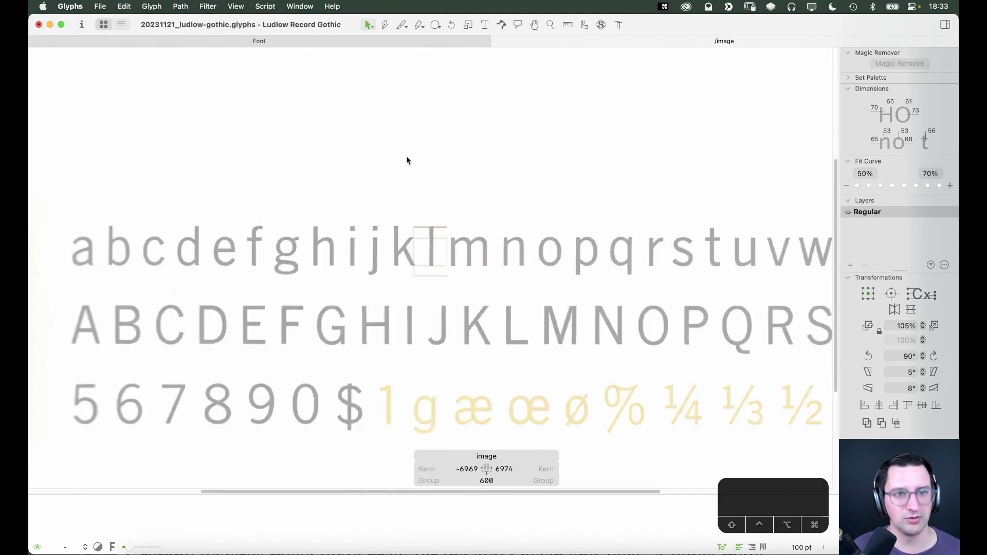
# Paste the specimen scan into the uppercase C glyph and shift it until the scanned C lies roughly over the glyph's frame
pyautogui.press('super+w')
pyautogui.doubleClick(261, 81)
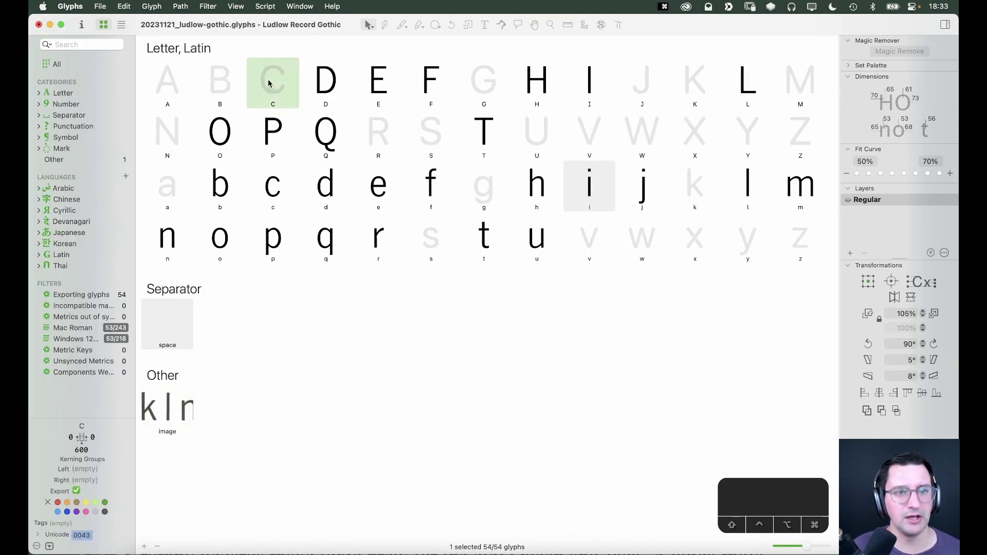
pyautogui.press('super+v')
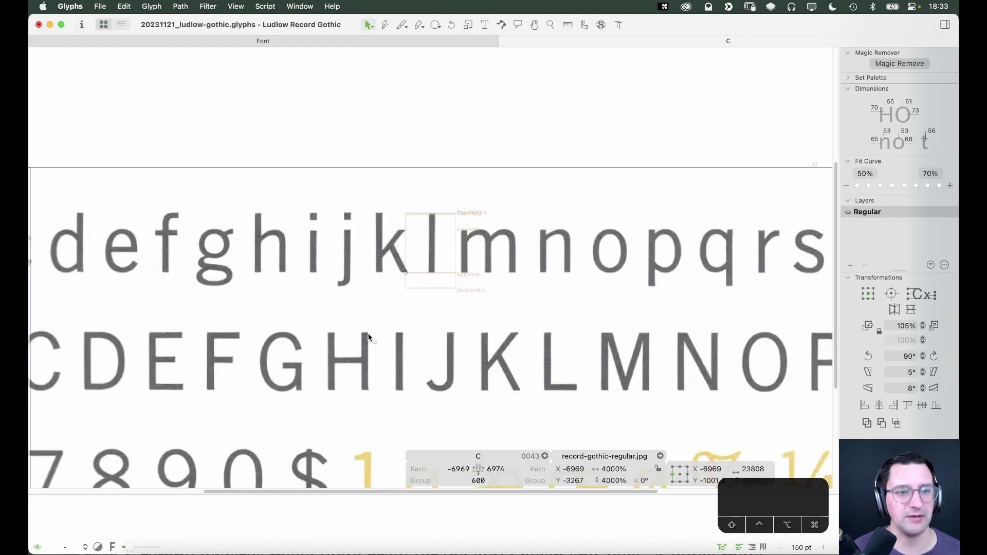
pyautogui.moveTo(368, 336); pyautogui.dragTo(629, 267)
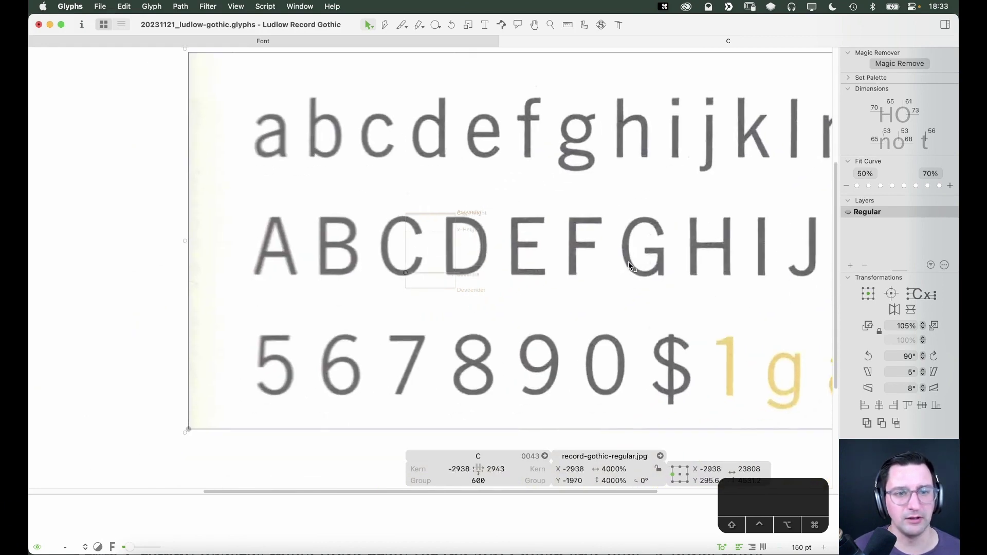
# Fine-position the scan at about X -2272, Y -1857 so its C sits between baseline and cap height within the glyph's width
pyautogui.press('z')
pyautogui.click(419, 239)
pyautogui.press('v')
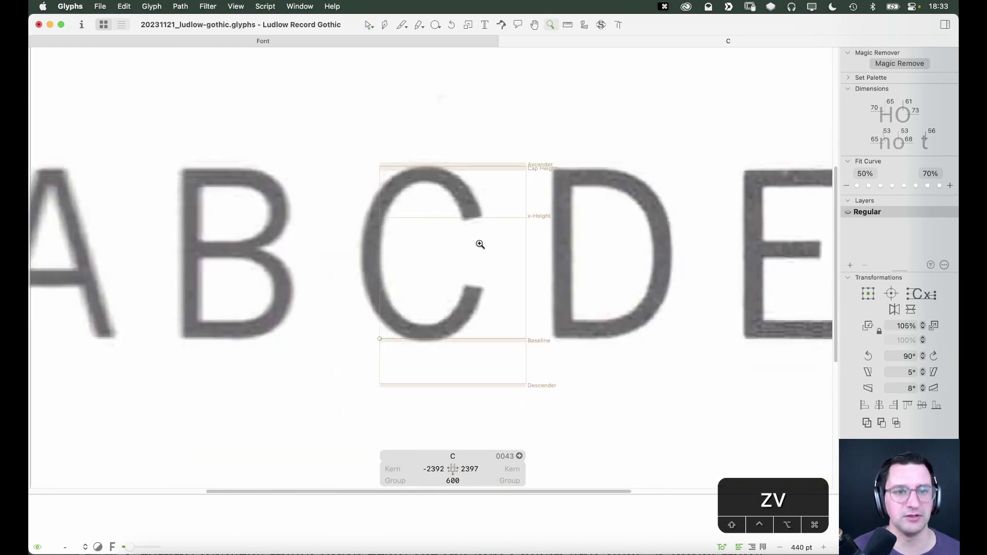
pyautogui.moveTo(492, 241); pyautogui.dragTo(504, 250)
pyautogui.hotkey('shift', 'Right')
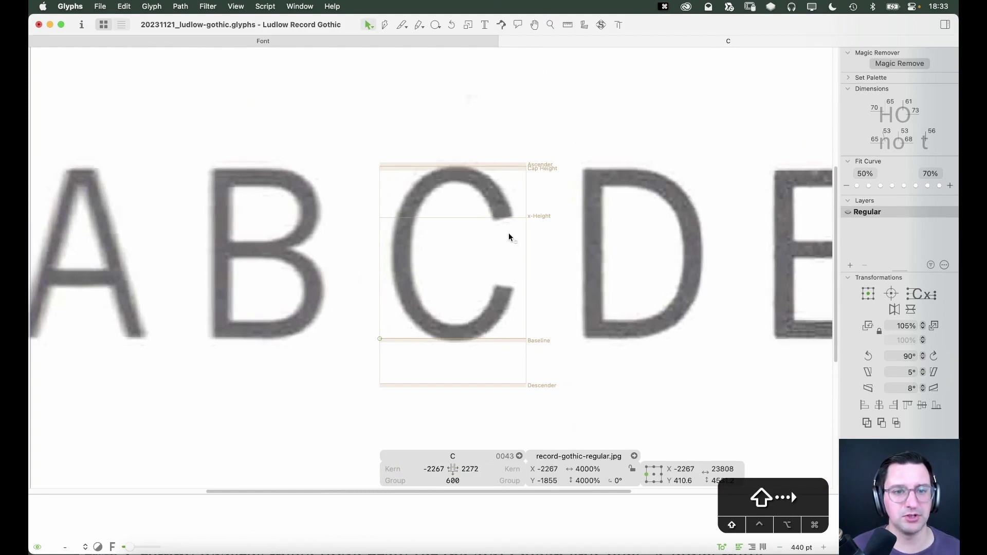
pyautogui.hotkey('shift', 'Left')
pyautogui.press('Up')
pyautogui.press('Up')
pyautogui.press('Up')
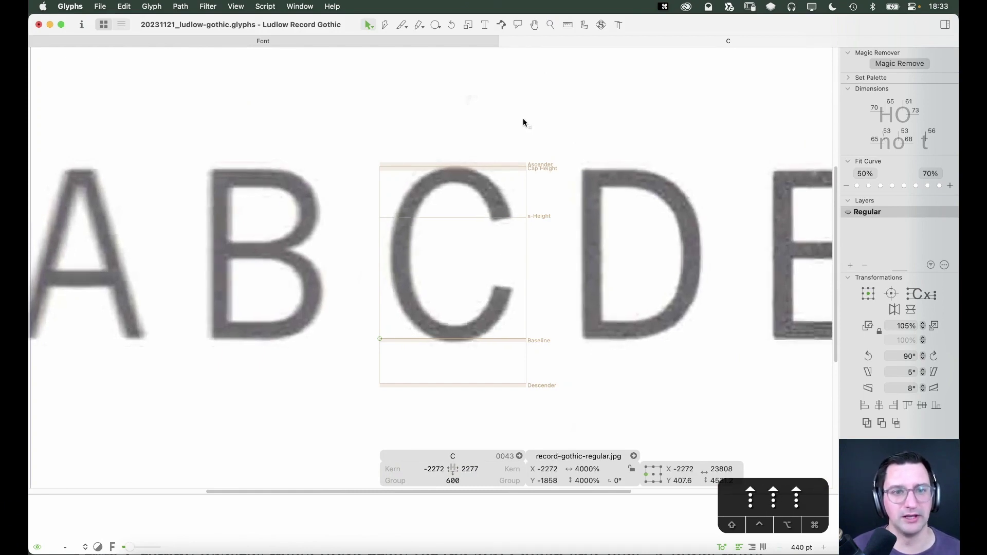
# Add a capital O before the C in the edit view
pyautogui.press('t')
pyautogui.click(352, 221)
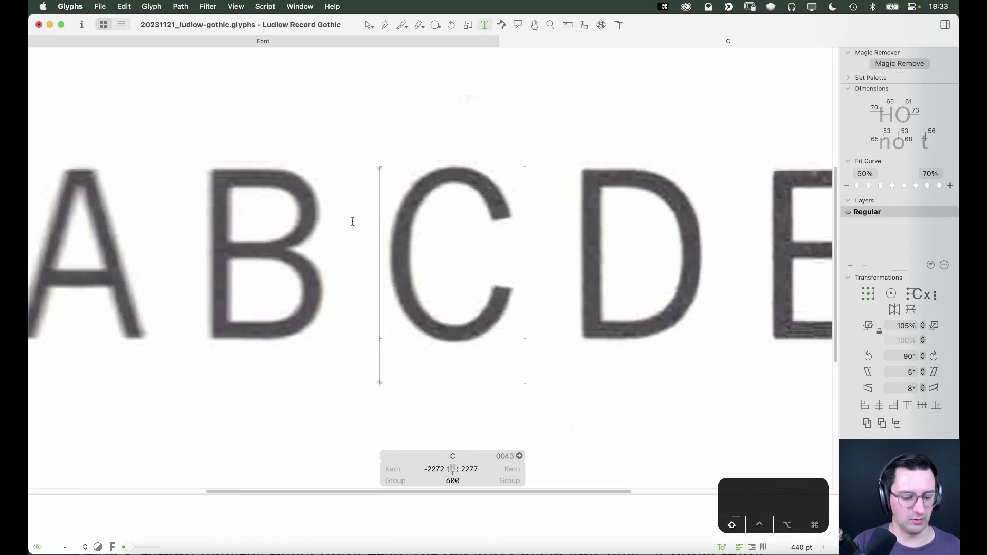
pyautogui.write('O')
pyautogui.press('Escape')
pyautogui.press('t')
pyautogui.click(669, 252)
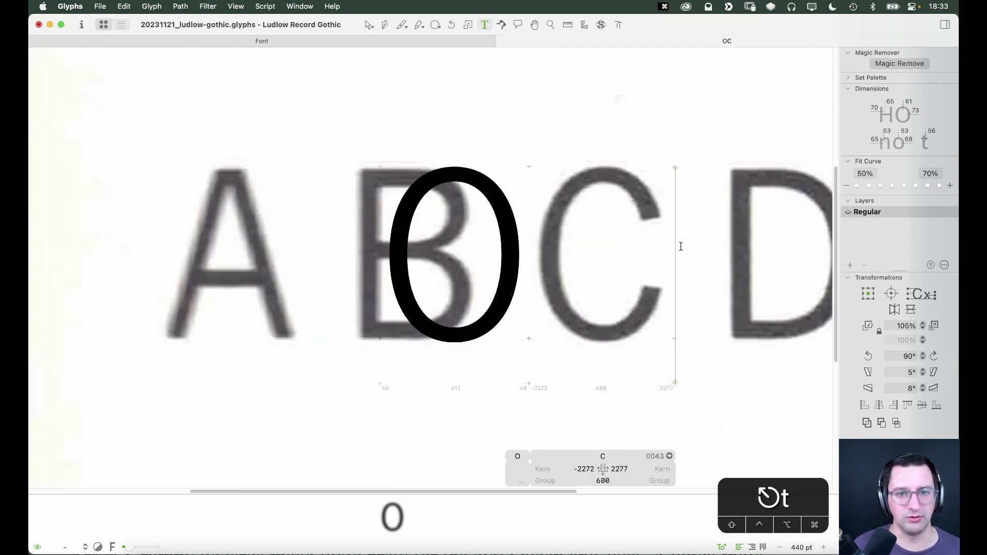
# Add a capital H after the C and replace it with a capital G
pyautogui.write('H')
pyautogui.press('Escape')
pyautogui.press('t')
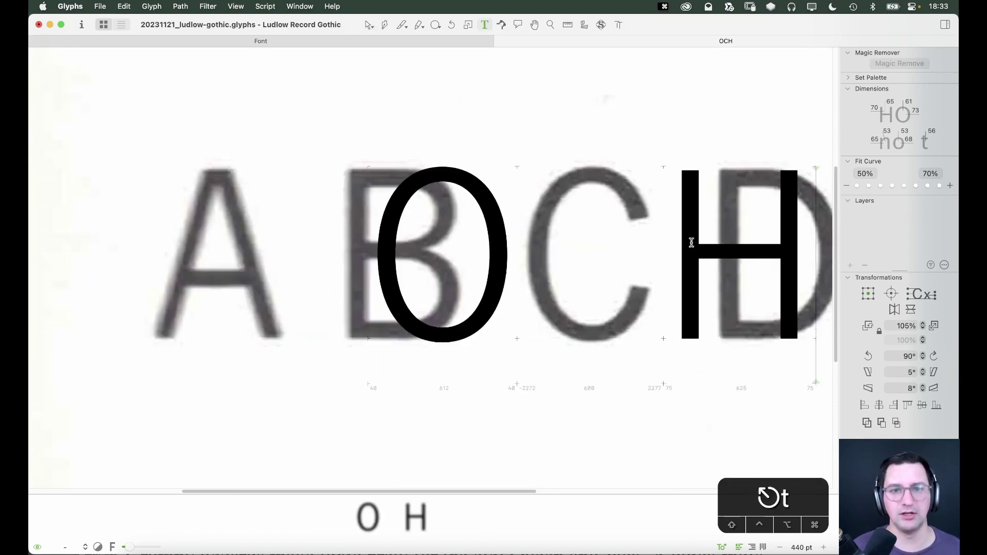
pyautogui.press('BackSpace')
pyautogui.write('G')
pyautogui.press('Escape')
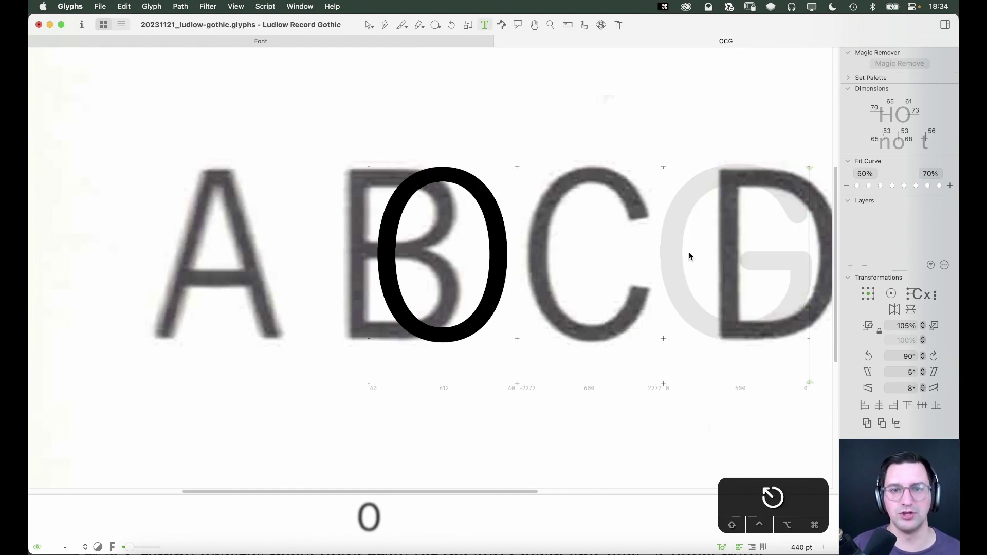
# Copy the capital O's outlines, lock the scan in the C glyph and paste the outlines over it
pyautogui.doubleClick(454, 246)
pyautogui.press('super+a')
pyautogui.press('super+c')
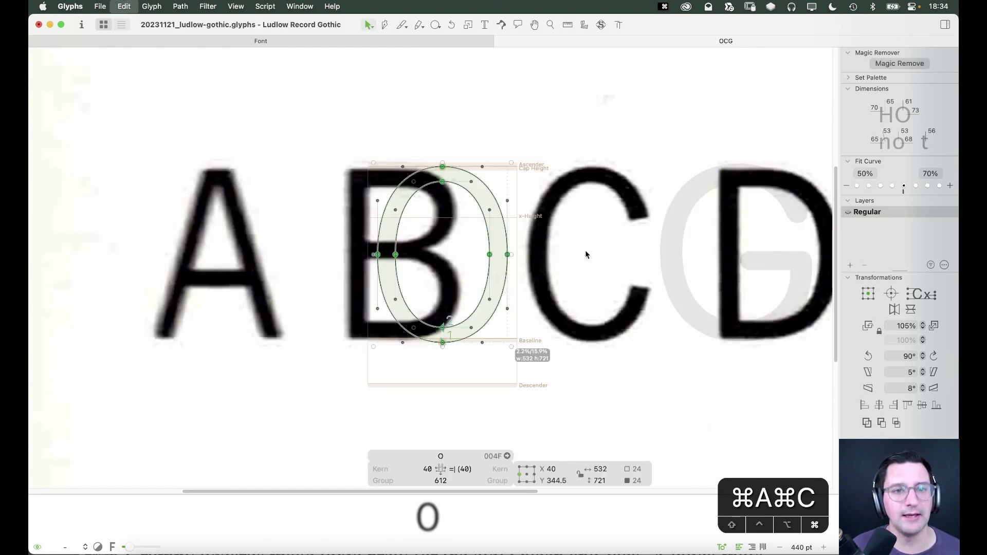
pyautogui.doubleClick(605, 253)
pyautogui.rightClick(596, 228)
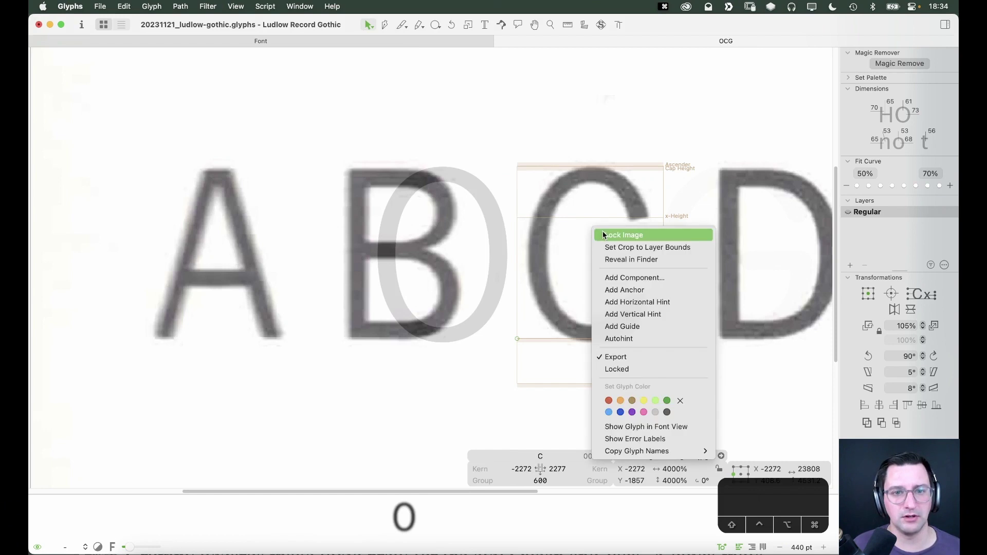
pyautogui.click(603, 236)
pyautogui.press('super+v')
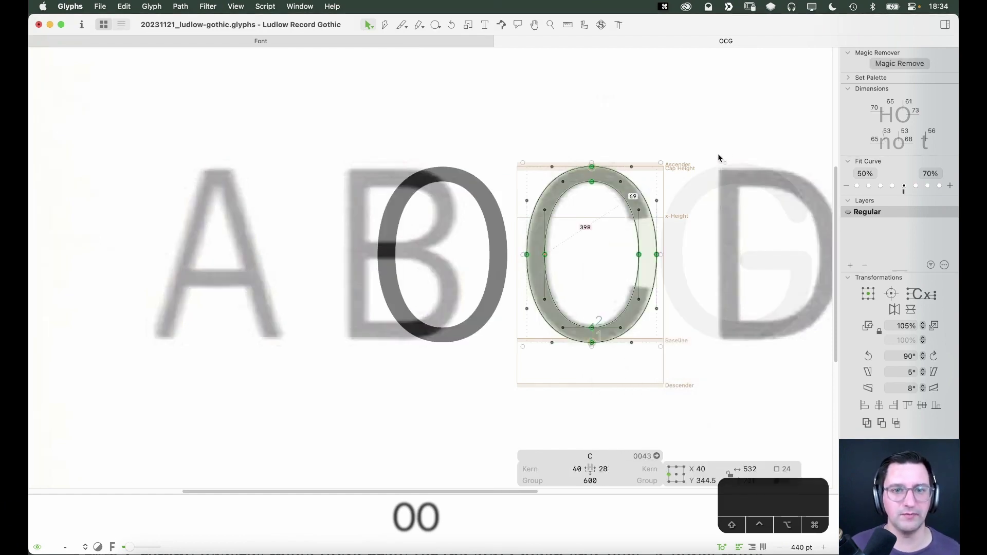
# Shift the pasted outlines in the C glyph right to X 47 to match the scanned letter's left curve
pyautogui.press('z')
pyautogui.click(433, 391)
pyautogui.press('v')
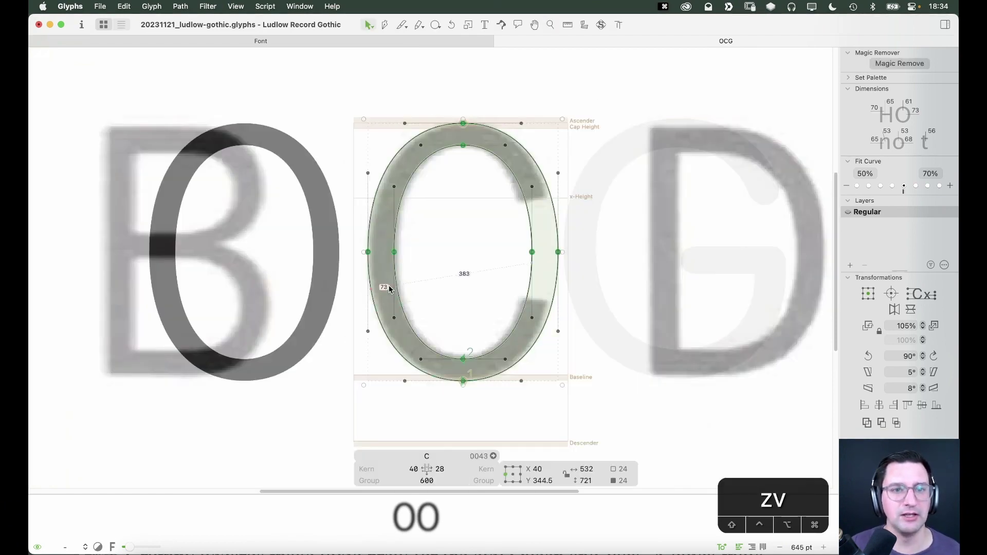
pyautogui.press('Right')
pyautogui.press('Right')
pyautogui.press('Right')
pyautogui.press('Right')
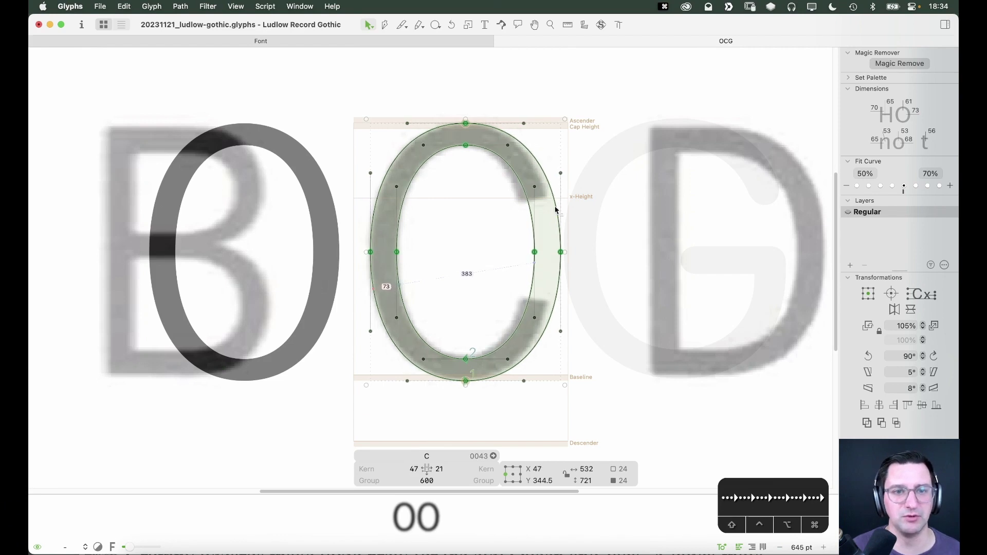
# Try to shift the right half of the C's outlines, including the top and bottom nodes, left to X 299
pyautogui.click(486, 228)
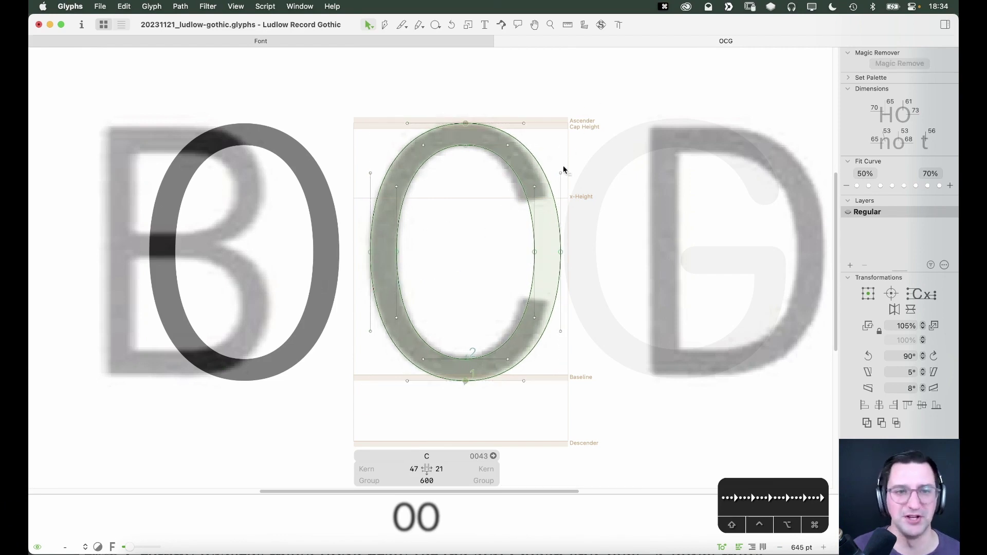
pyautogui.moveTo(572, 106); pyautogui.dragTo(459, 407)
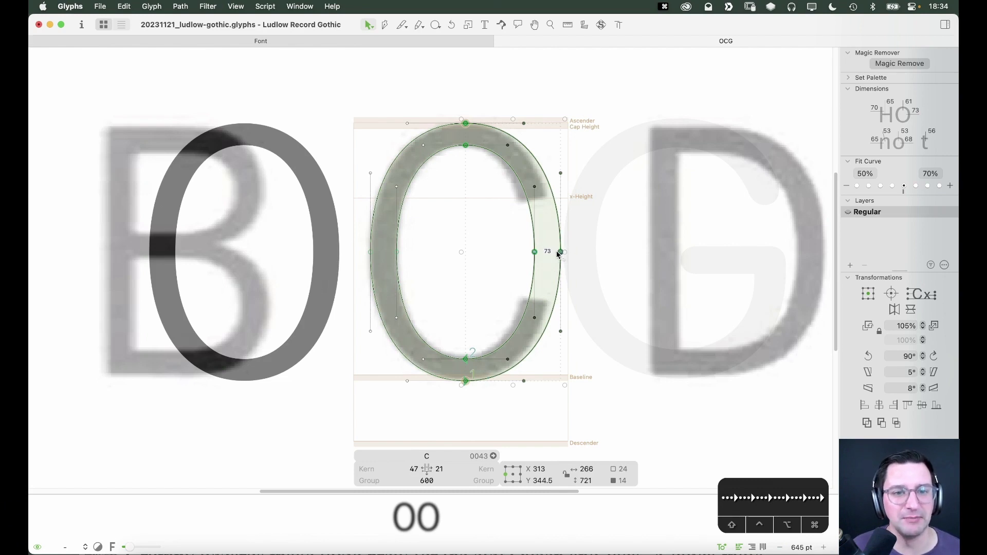
pyautogui.hotkey('shift', 'Left')
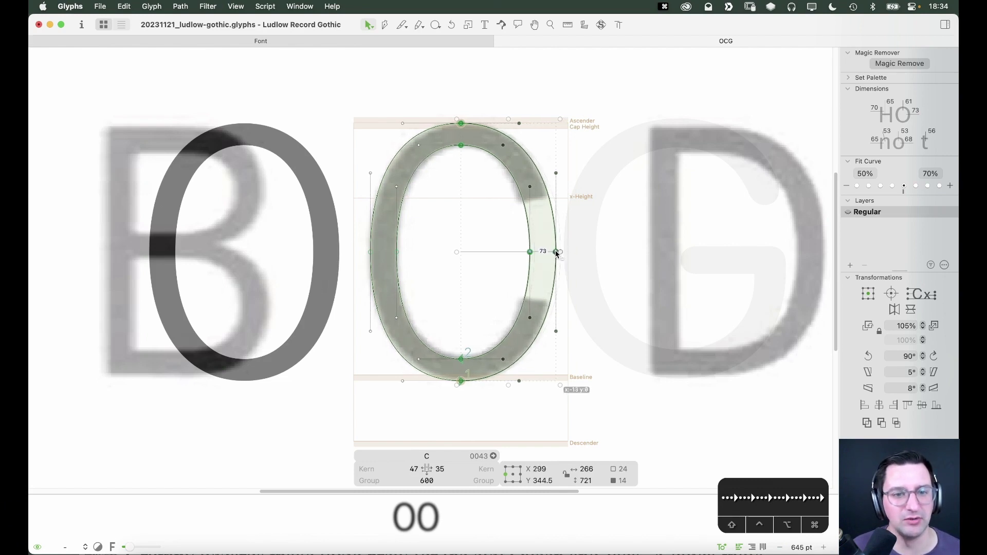
pyautogui.press('super+z')
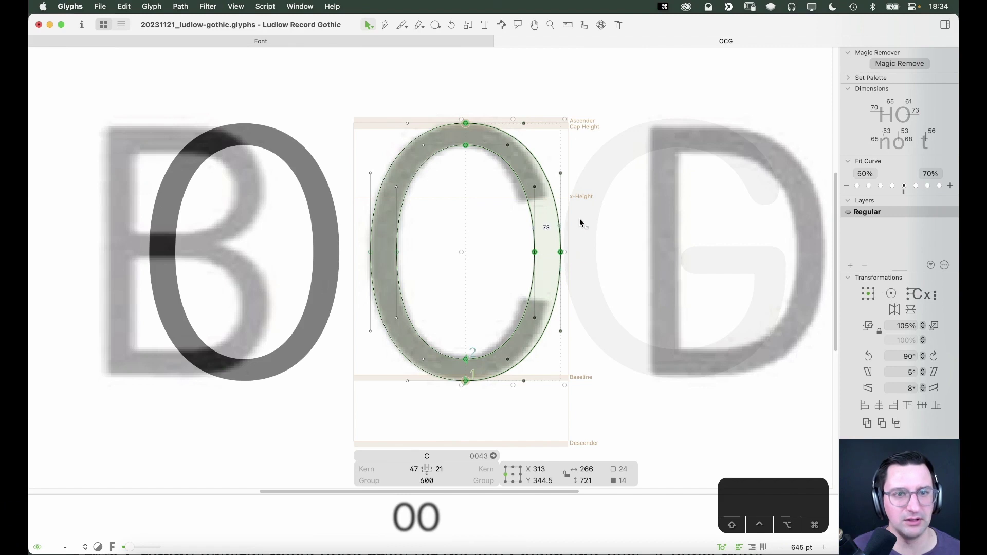
# Narrow the C by moving the right-side nodes and handles of both contours left to a right sidebearing of 46
pyautogui.moveTo(591, 80); pyautogui.dragTo(488, 426)
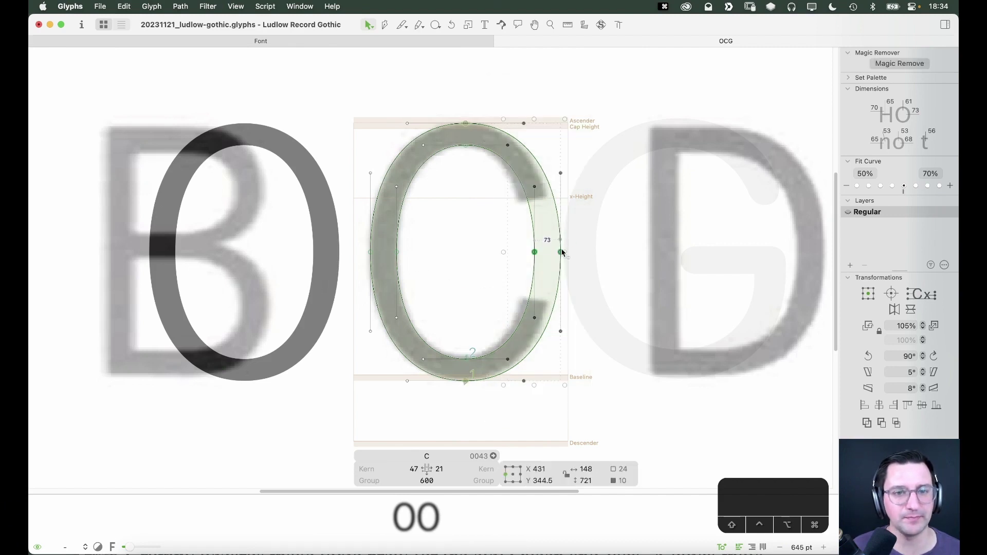
pyautogui.moveTo(560, 252); pyautogui.dragTo(556, 252)
pyautogui.click(577, 246)
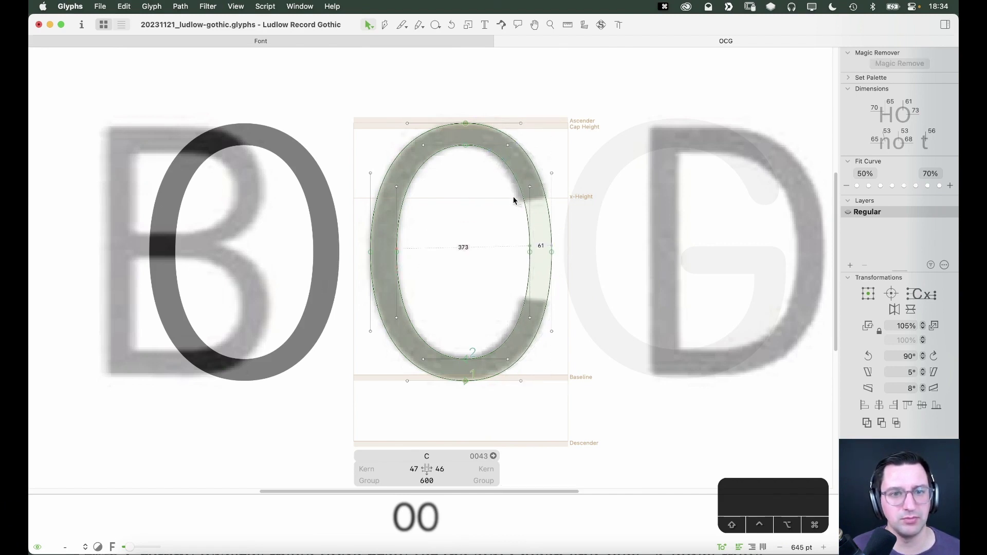
# Thicken the C's right stroke by shifting the right side of the inner contour slightly left to match the scan
pyautogui.click(526, 195)
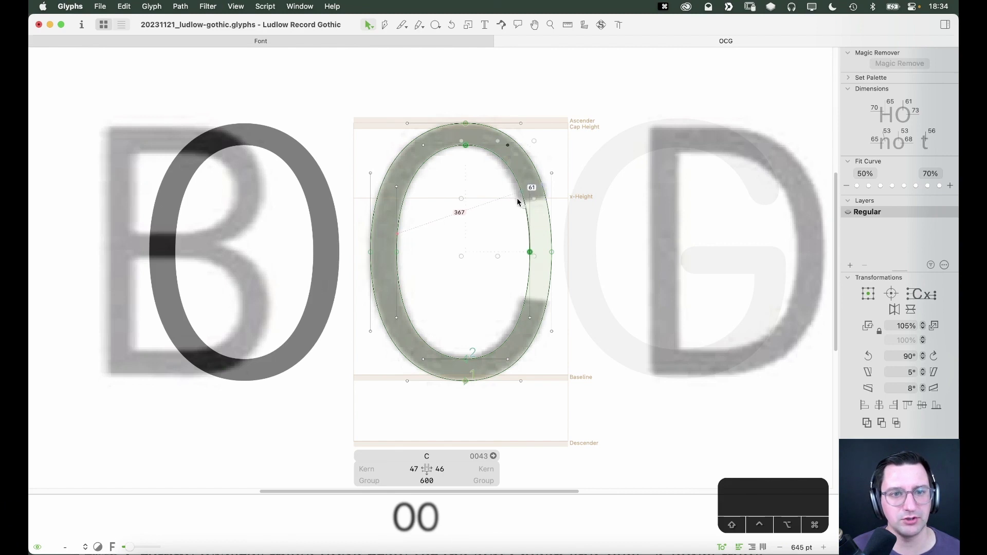
pyautogui.keyDown('shift'); pyautogui.click(517, 333); pyautogui.keyUp('shift')
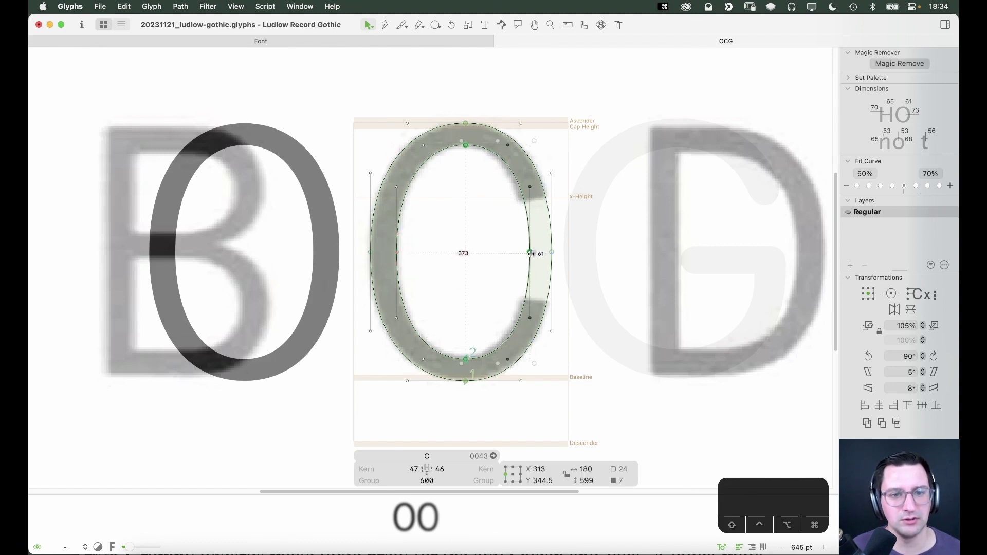
pyautogui.moveTo(531, 253); pyautogui.dragTo(529, 254)
pyautogui.click(535, 191)
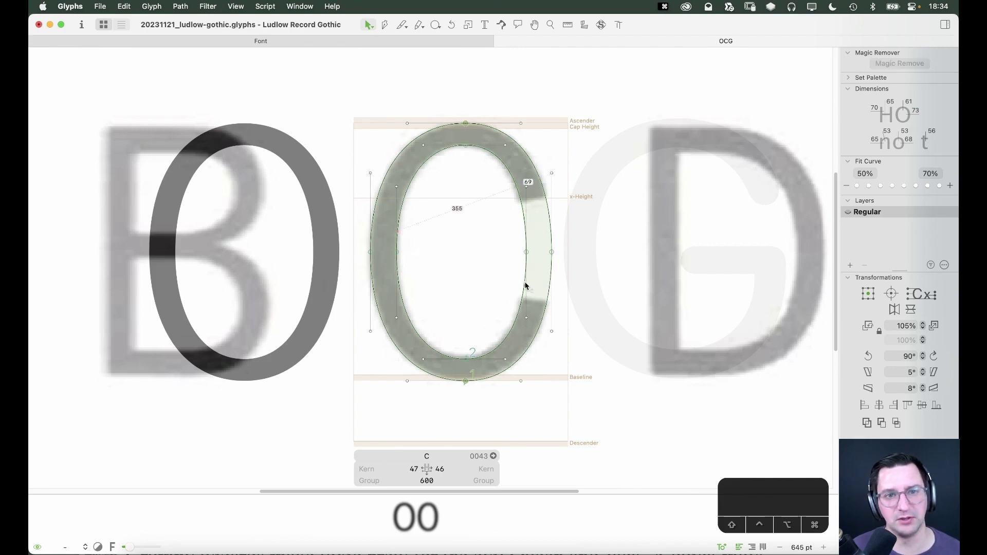
# Cut the C's outlines along the scanned letter's upper terminal, and add a lowercase c after the C
pyautogui.press('e')
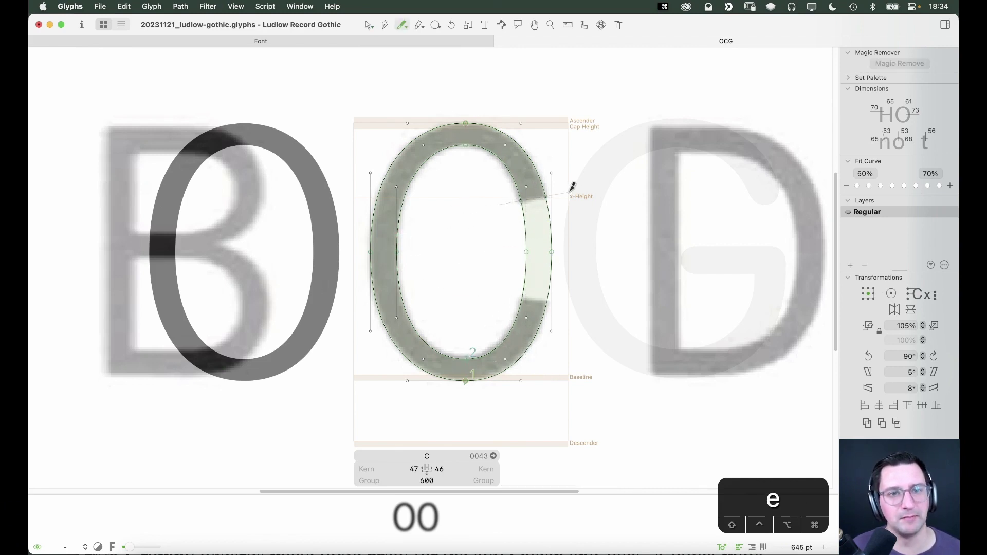
pyautogui.moveTo(571, 186); pyautogui.dragTo(579, 190)
pyautogui.write('vt')
pyautogui.write('c')
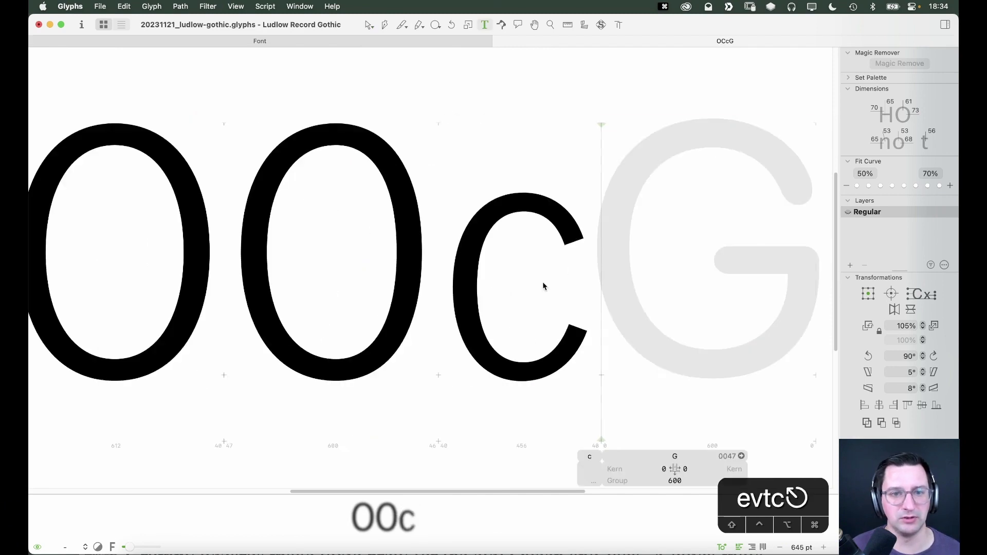
pyautogui.press('Escape')
# Reopen the C for editing and cut its outlines across the right stroke just above the scanned lower terminal
pyautogui.doubleClick(360, 246)
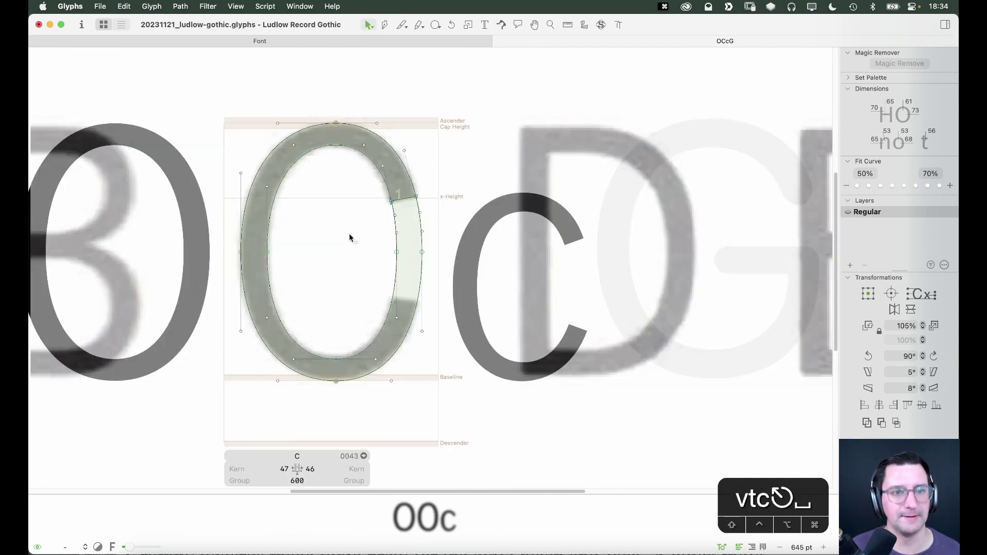
pyautogui.press('space')
pyautogui.hscroll(-3, 400, 252)
pyautogui.press('e')
pyautogui.moveTo(455, 288); pyautogui.dragTo(501, 290)
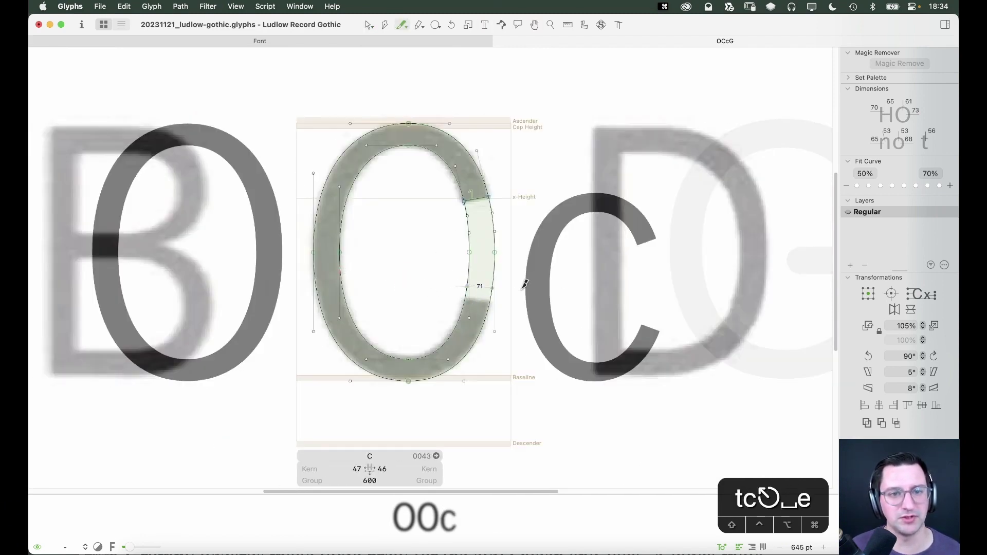
# Delete the cut-off right piece and the lower half of the C's outlines, keeping only the upper arch
pyautogui.press('v')
pyautogui.press('BackSpace')
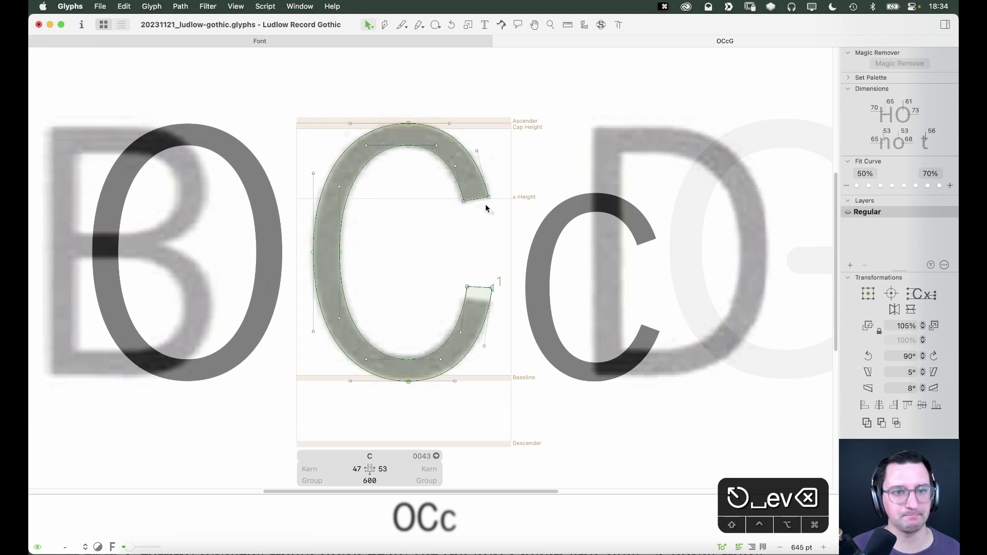
pyautogui.moveTo(505, 261); pyautogui.dragTo(277, 381)
pyautogui.press('BackSpace')
# Try to recut the end of the C's upper arch at a closer zoom
pyautogui.press('z')
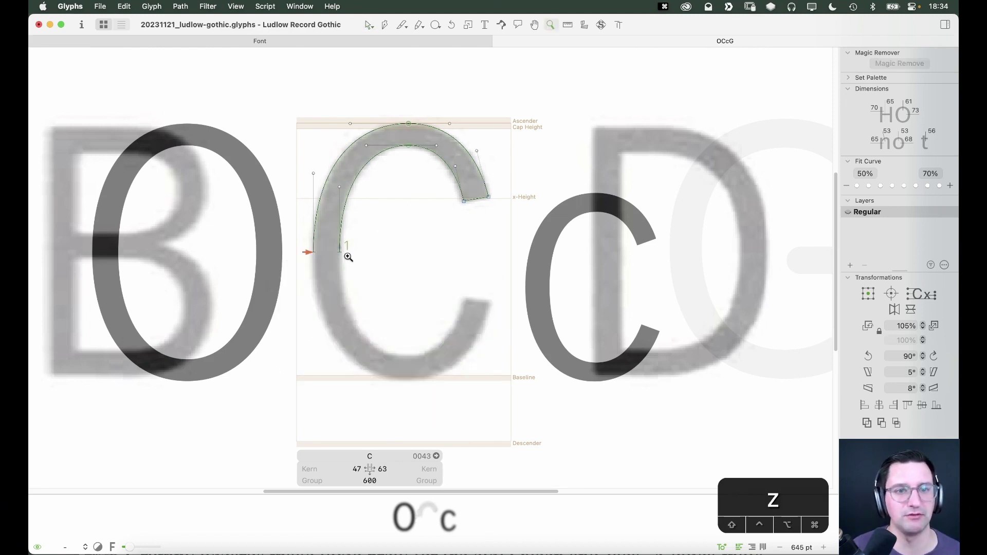
pyautogui.click(477, 200)
pyautogui.press('v')
pyautogui.press('space')
pyautogui.press('space')
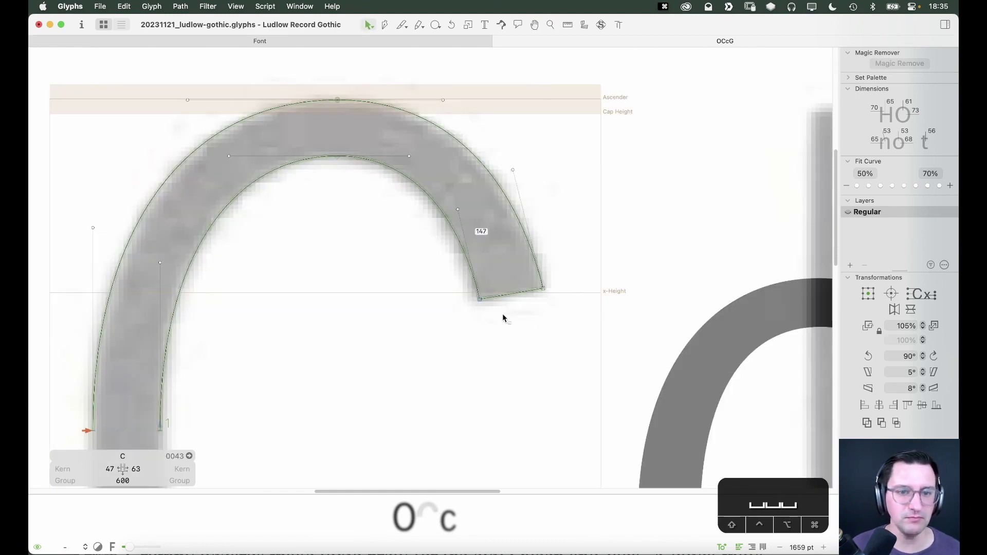
pyautogui.press('e')
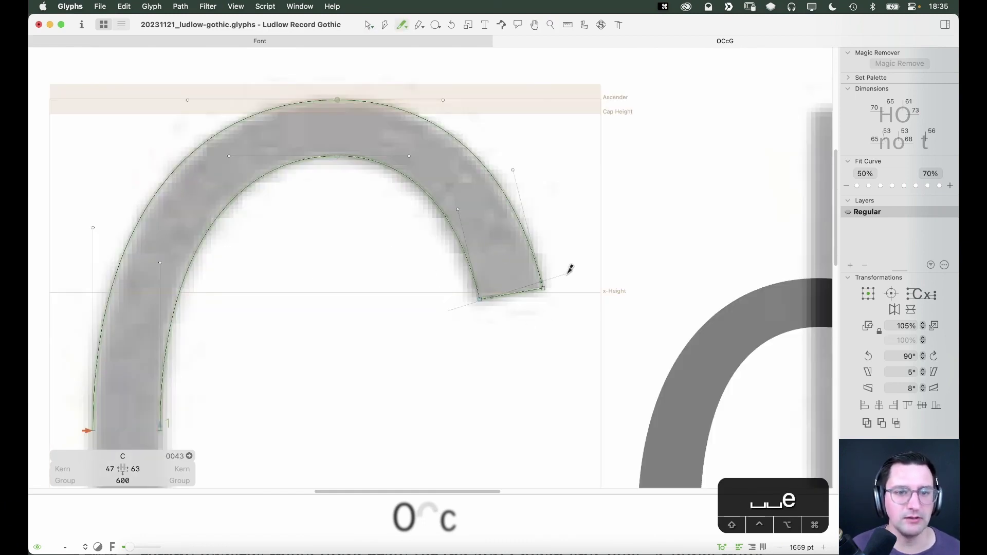
pyautogui.click(555, 293)
pyautogui.press('super+z')
pyautogui.press('v')
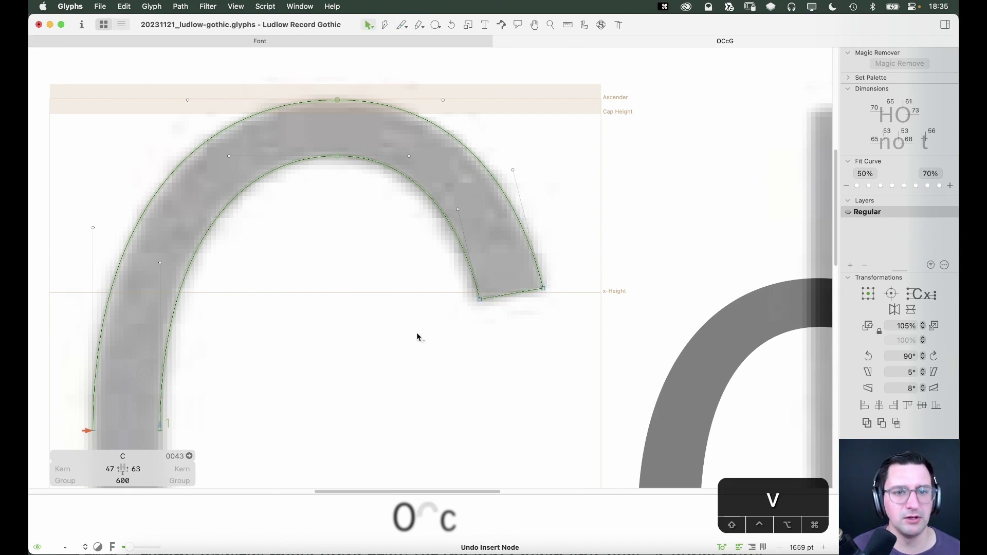
# Open both corners of the C's upper terminal
pyautogui.moveTo(417, 337); pyautogui.dragTo(555, 277)
pyautogui.rightClick(503, 242)
pyautogui.click(578, 266)
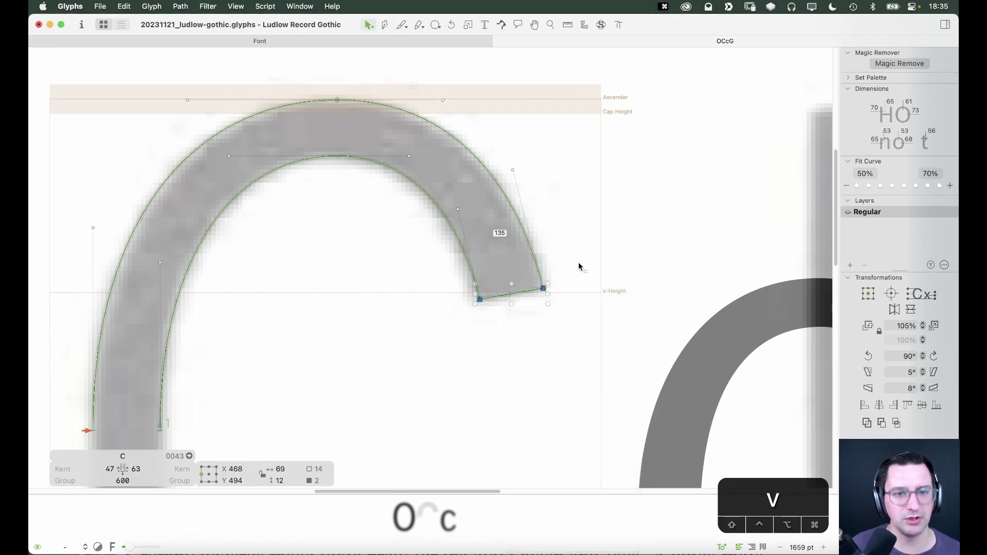
# Tilt the C's upper terminal to match the scan by raising its outer overhang node and lowering the inner one to Y 477
pyautogui.click(439, 307)
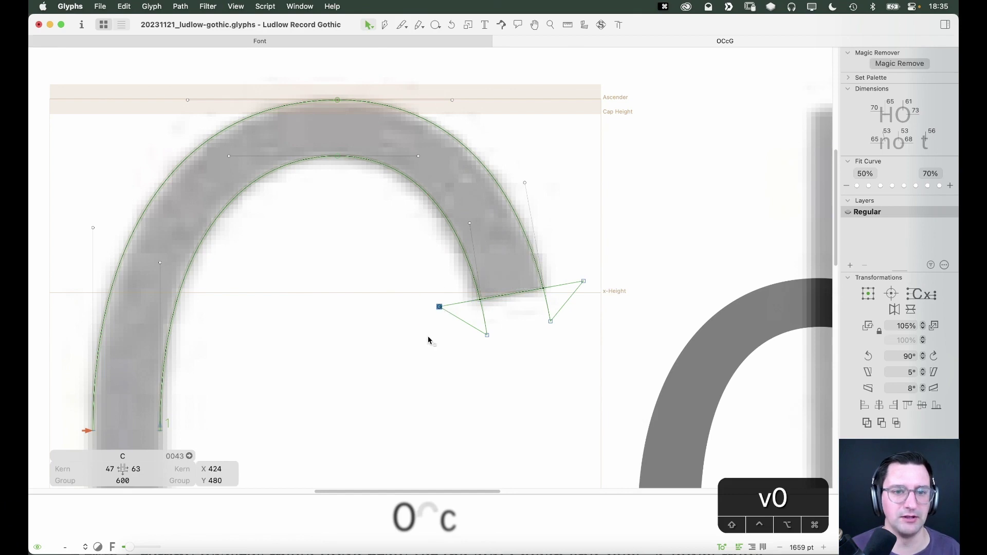
pyautogui.click(583, 281)
pyautogui.press('Up')
pyautogui.press('Up')
pyautogui.press('Up')
pyautogui.press('Up')
pyautogui.press('Up')
pyautogui.press('Up')
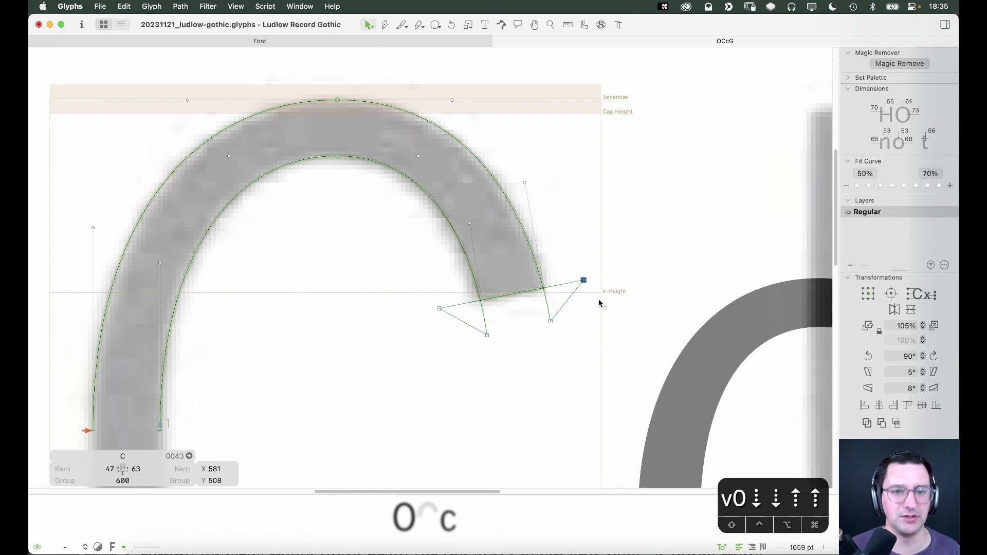
pyautogui.click(439, 309)
pyautogui.press('Down')
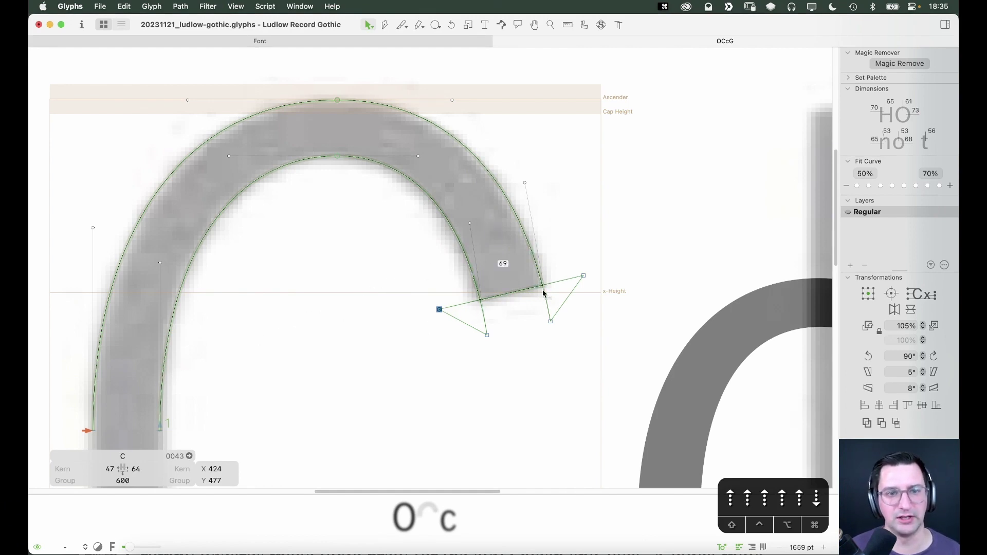
# Compare the shape of the C's opened upper terminal with the terminal of the lowercase c
pyautogui.click(511, 331)
pyautogui.click(486, 336)
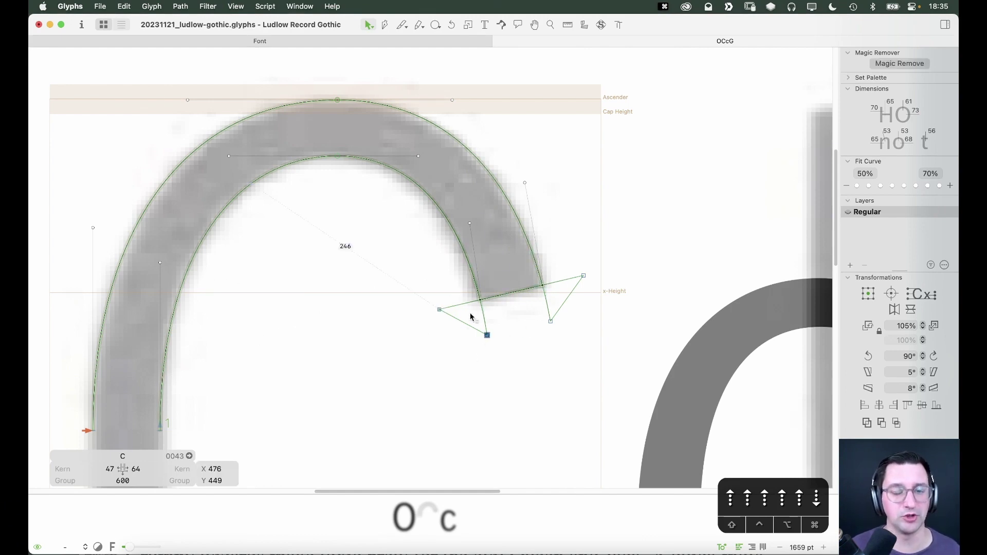
pyautogui.moveTo(569, 307); pyautogui.dragTo(425, 242)
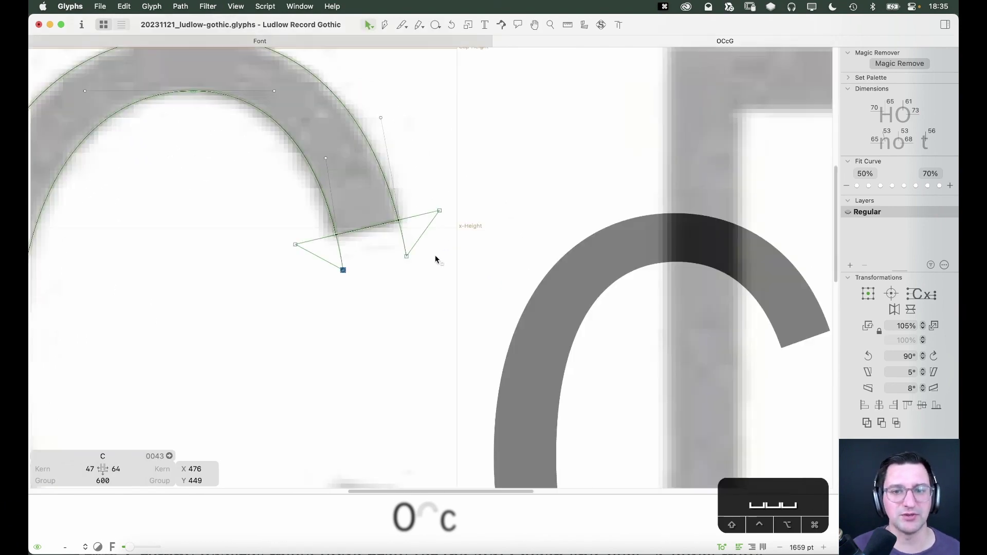
pyautogui.press('super+minus')
pyautogui.click(467, 282)
pyautogui.press('super+minus')
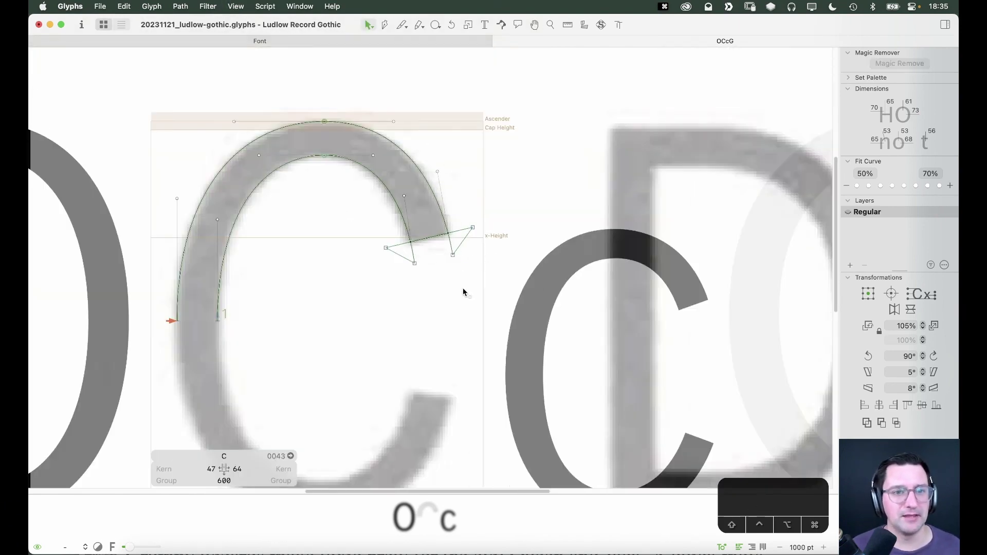
pyautogui.doubleClick(612, 312)
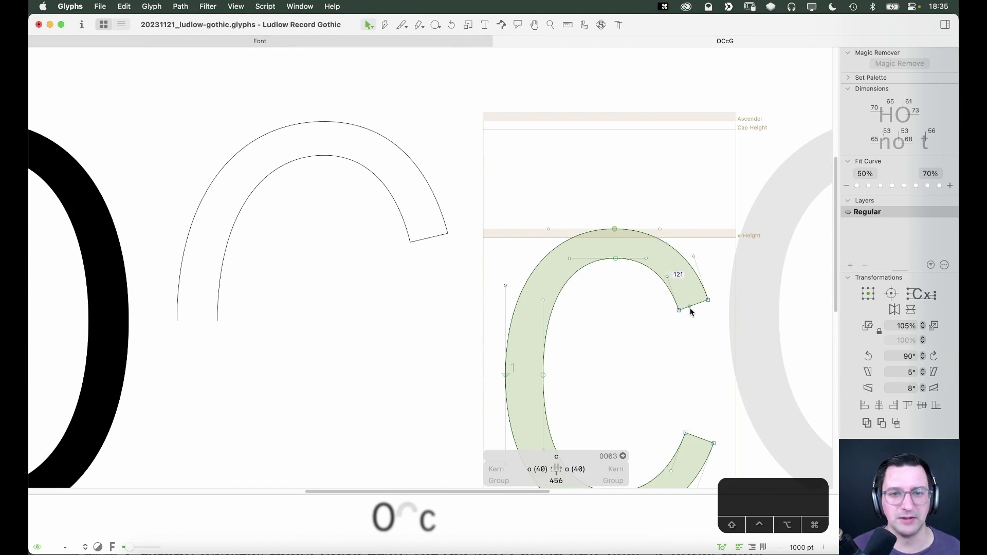
pyautogui.doubleClick(428, 256)
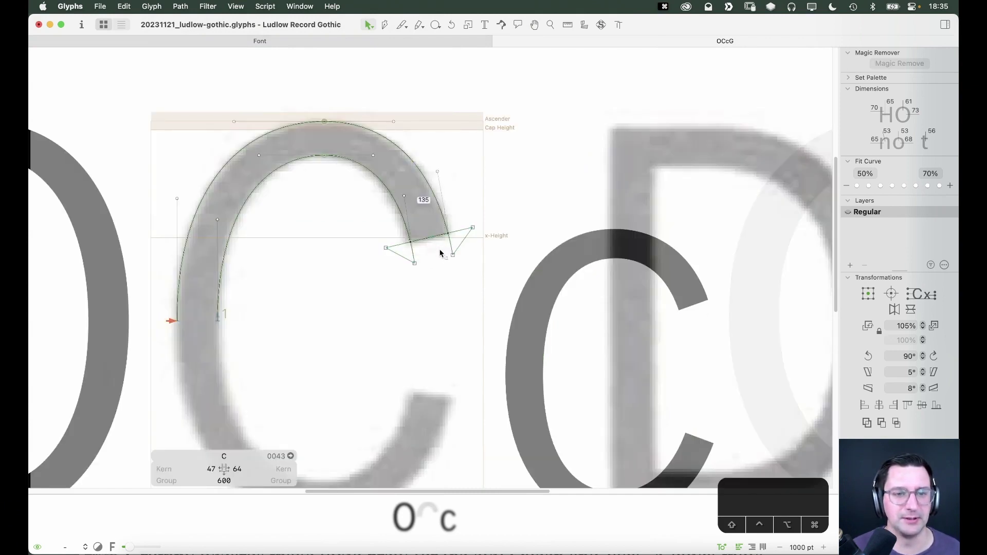
# Nudge the opened curve ends below the C's upper terminal, the inner one to X 478 and the outer one to X 542
pyautogui.click(414, 263)
pyautogui.hotkey('alt', 'Right')
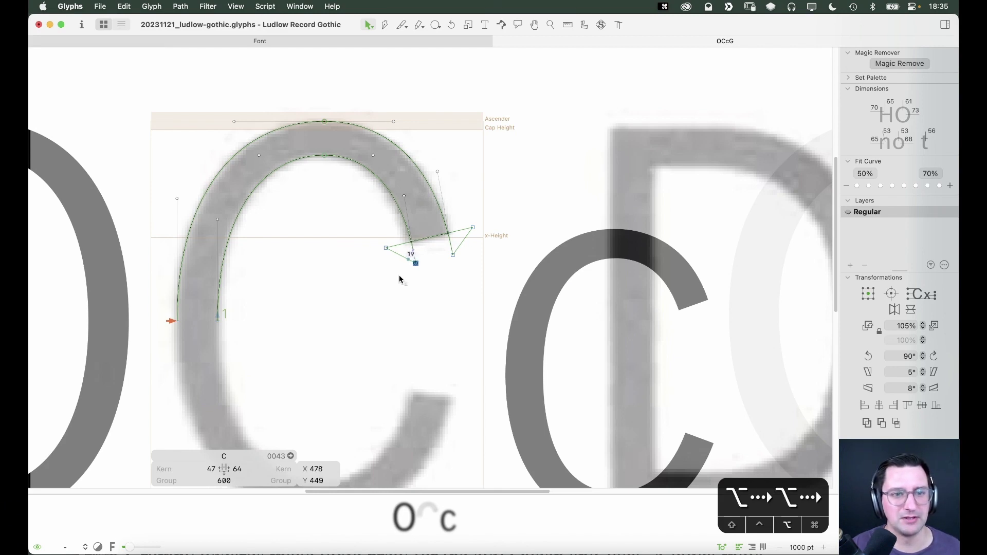
pyautogui.click(452, 254)
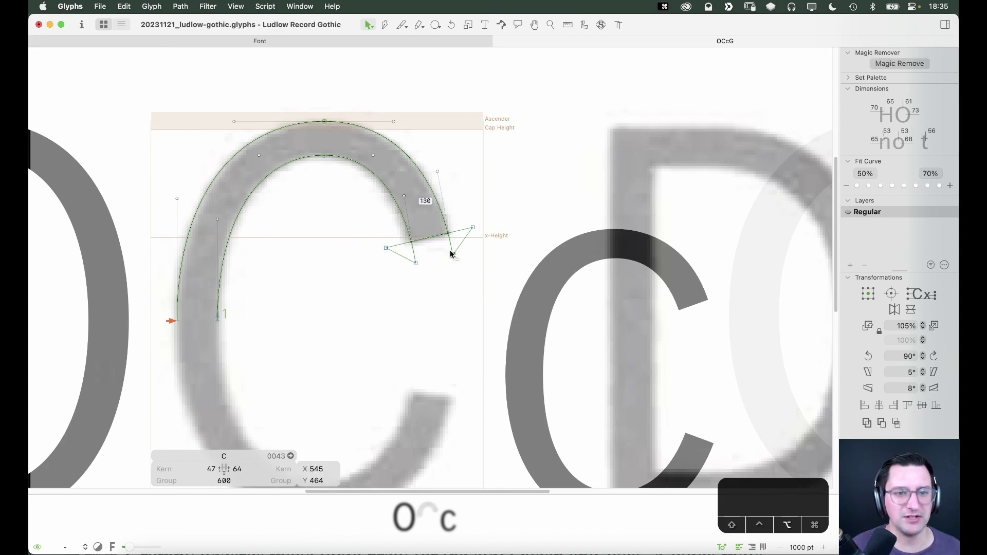
pyautogui.hotkey('alt', 'Left')
pyautogui.hotkey('alt', 'Left')
pyautogui.hotkey('alt', 'Left')
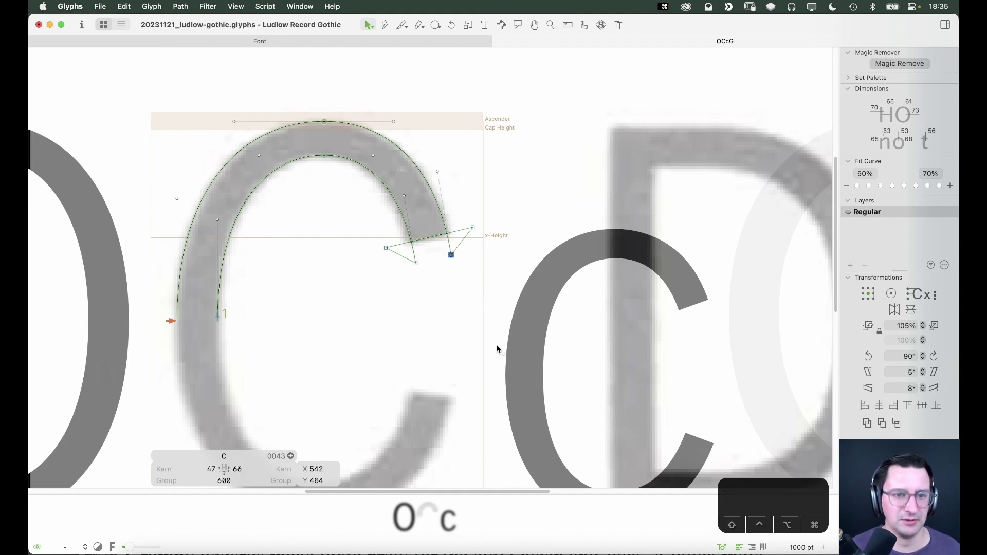
# Steepen the upper terminal's slant by lowering its inner overhang node two units and raising the outer one three units
pyautogui.press('space')
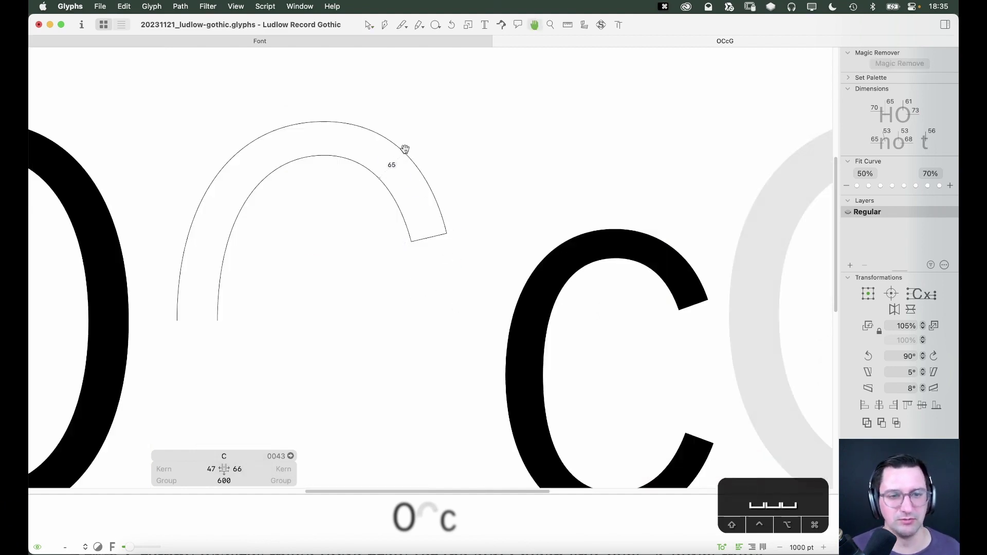
pyautogui.press('Down')
pyautogui.press('Down')
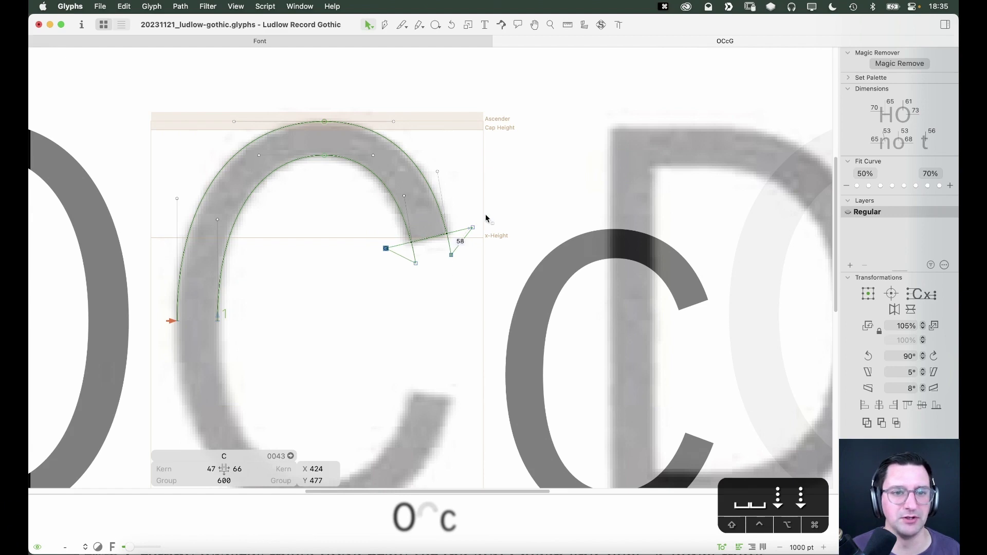
pyautogui.press('Tab')
pyautogui.press('Up')
pyautogui.press('Up')
pyautogui.press('Up')
pyautogui.click(448, 298)
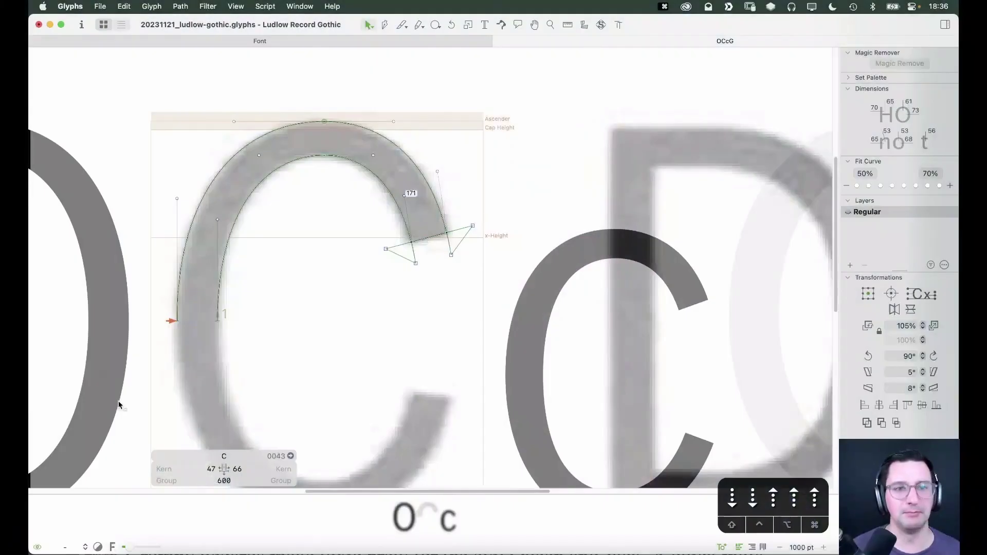
# Duplicate the C's upper half, flip the copy vertically and place it over the lower half of the scanned C
pyautogui.press('space')
pyautogui.moveTo(430, 292); pyautogui.dragTo(572, 269)
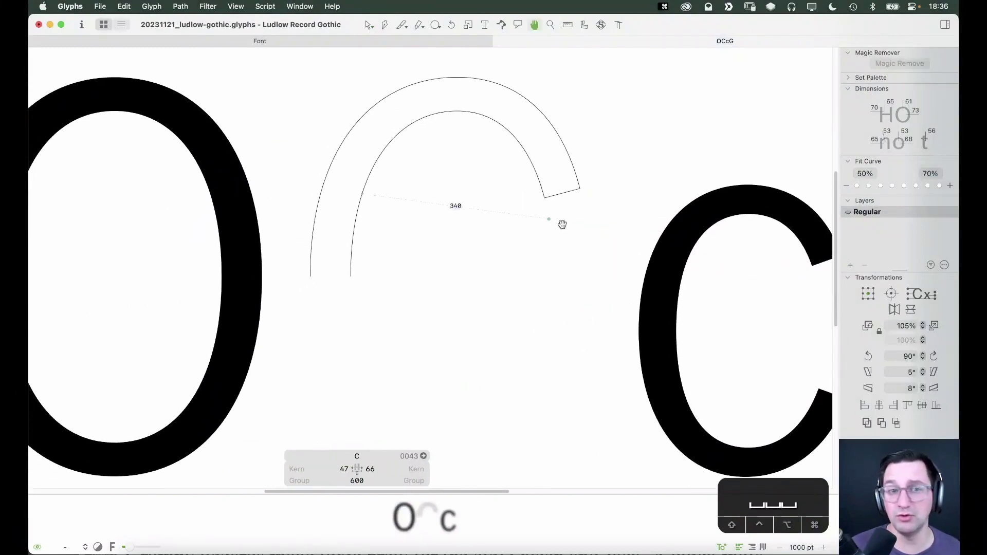
pyautogui.press('super+a')
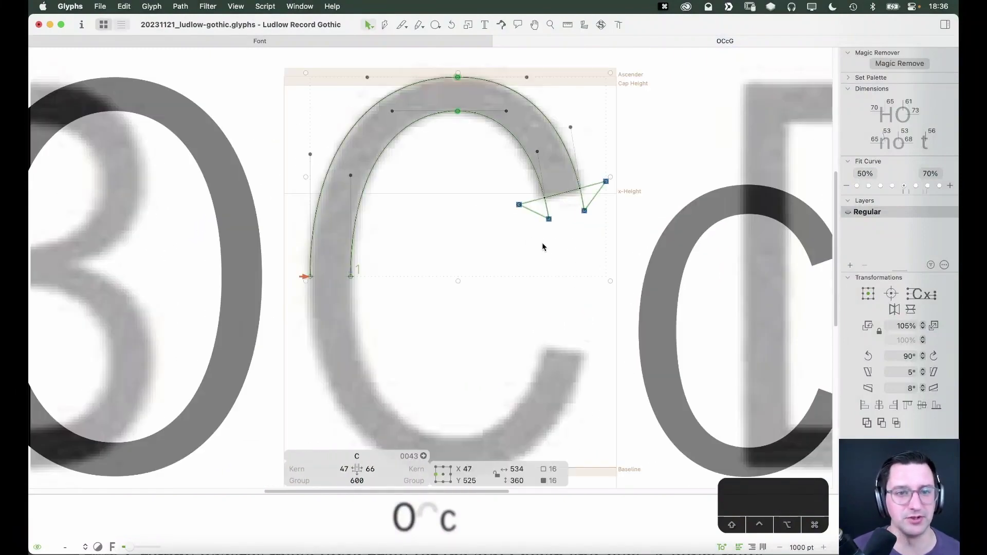
pyautogui.press('super+c')
pyautogui.press('super+v')
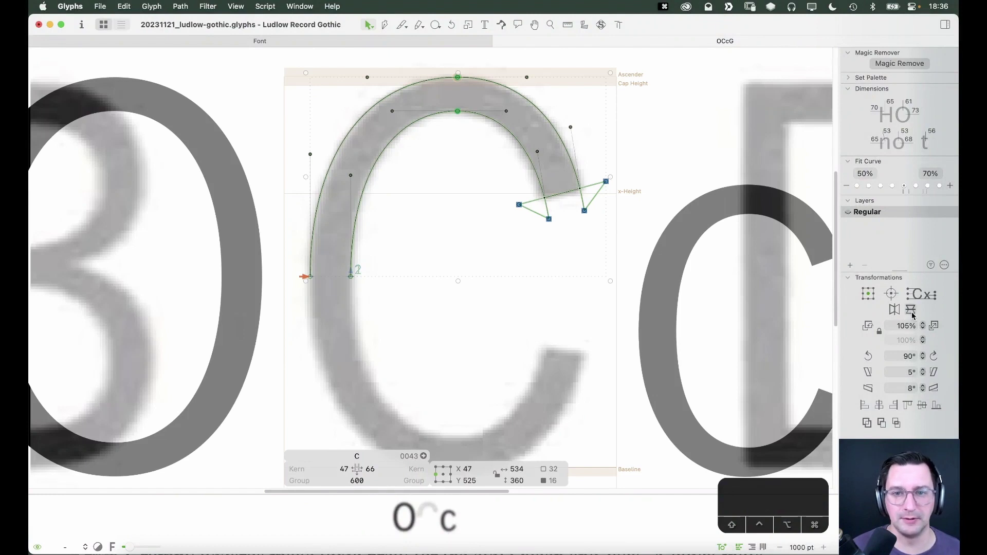
pyautogui.click(911, 309)
pyautogui.moveTo(548, 135); pyautogui.dragTo(429, 335)
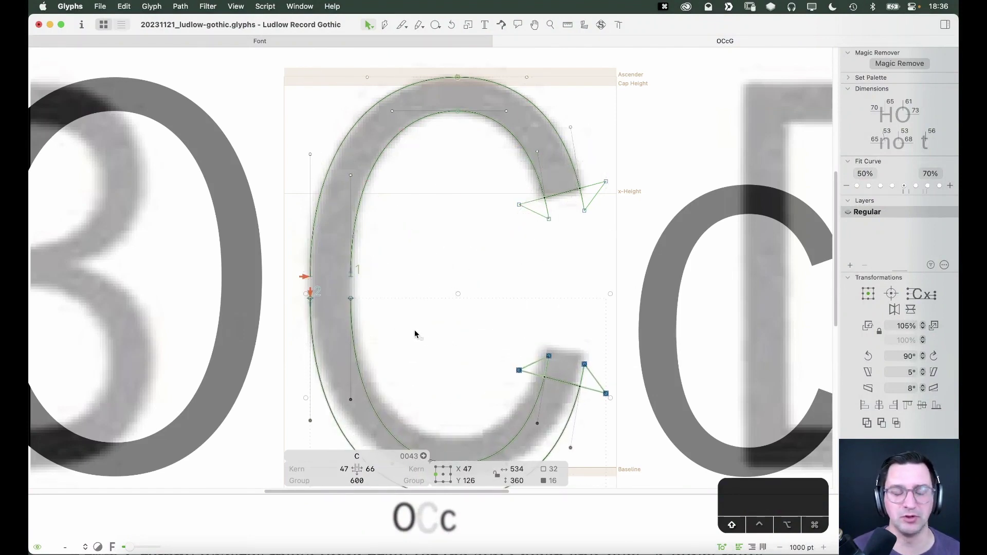
# Raise the flipped half to Y 165 so its stem ends join the upper half's open ends into one outline
pyautogui.press('z')
pyautogui.scroll(5, 293, 311)
pyautogui.press('v')
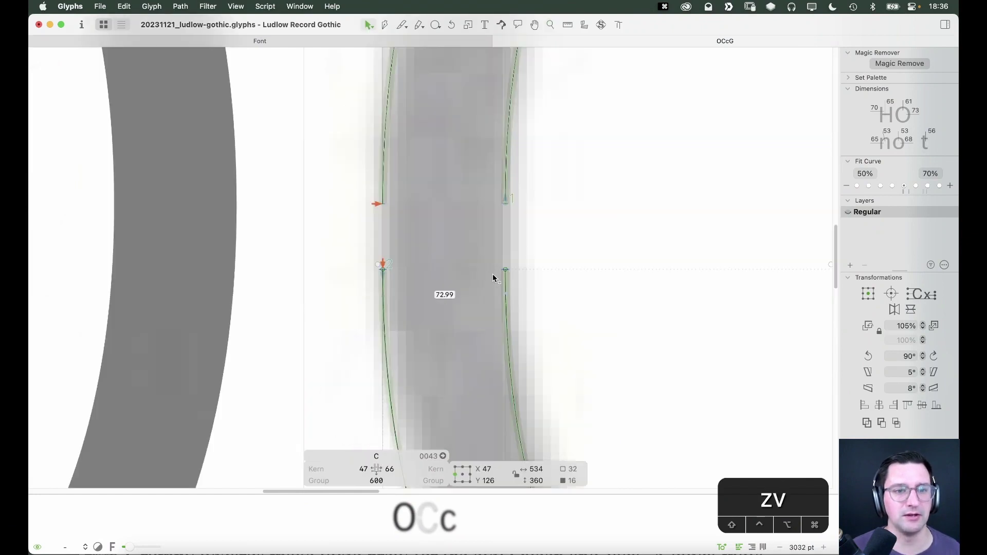
pyautogui.press('shift')
pyautogui.moveTo(501, 218); pyautogui.dragTo(509, 202)
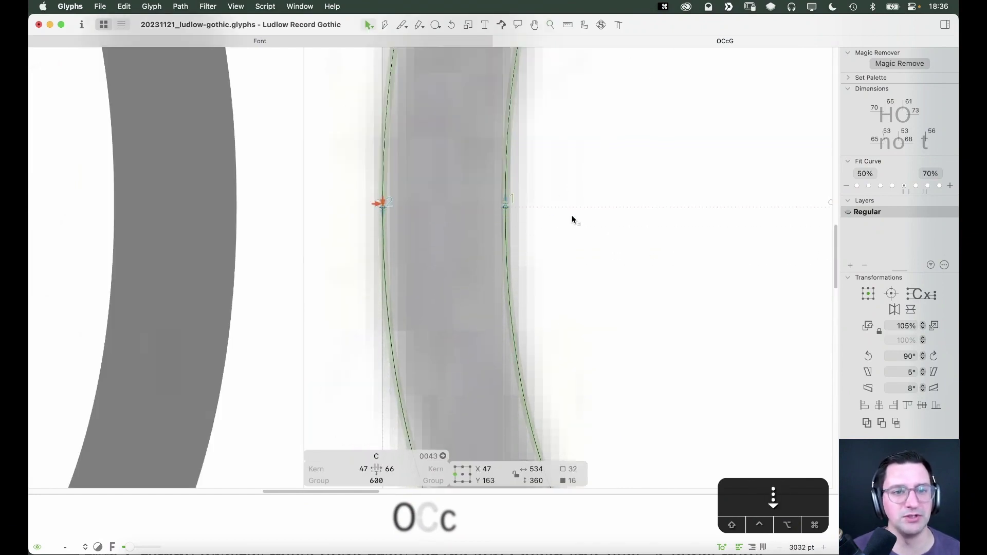
pyautogui.press('Up')
pyautogui.press('Up')
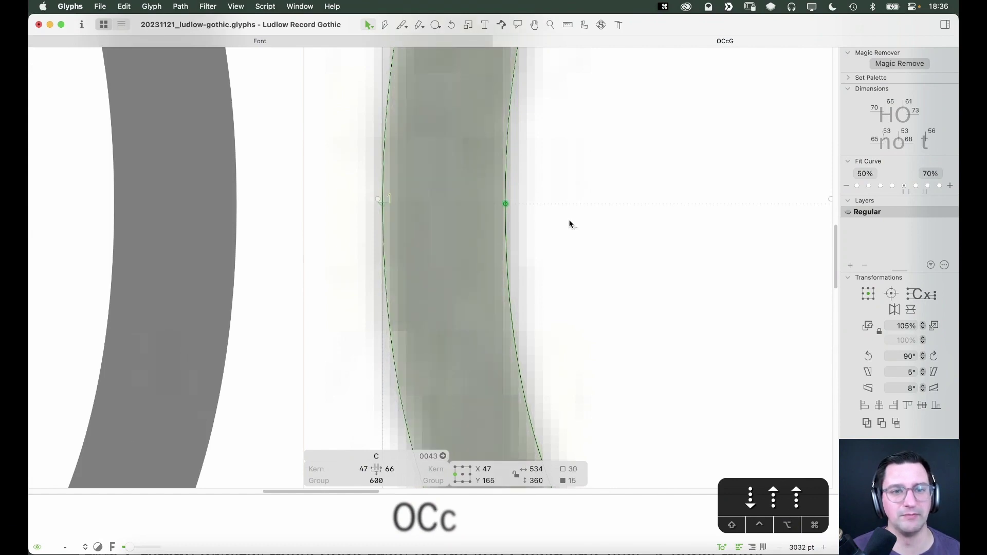
pyautogui.click(569, 224)
pyautogui.press('super+minus')
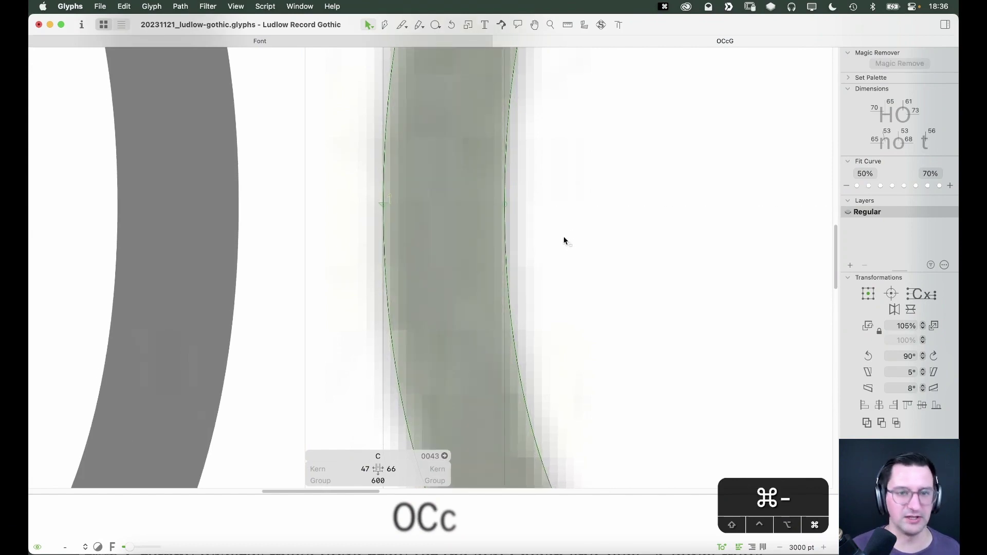
pyautogui.press('super+minus')
pyautogui.press('super+minus')
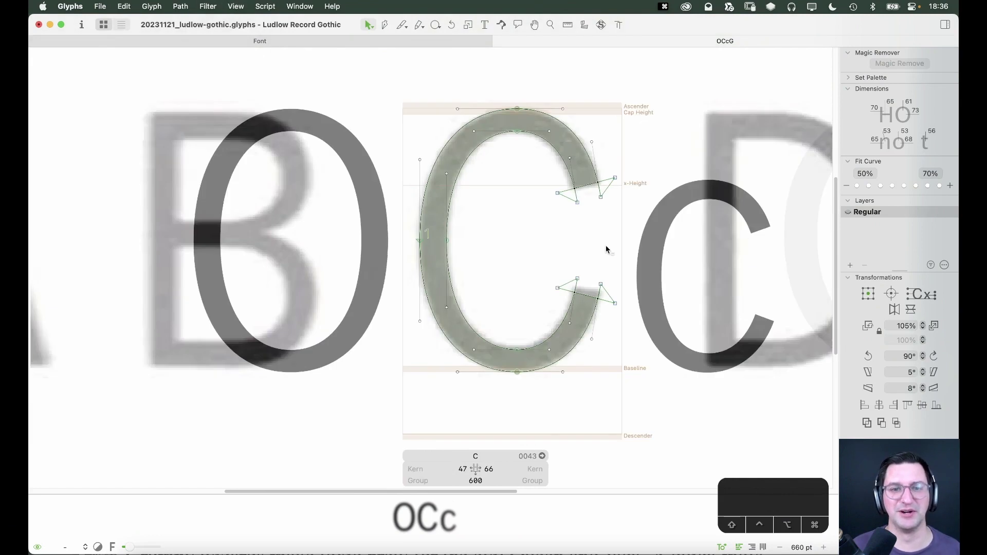
# Move the C's lower terminal cut up along the curve to match the end of the scanned letter
pyautogui.press('space')
pyautogui.press('space')
pyautogui.press('z')
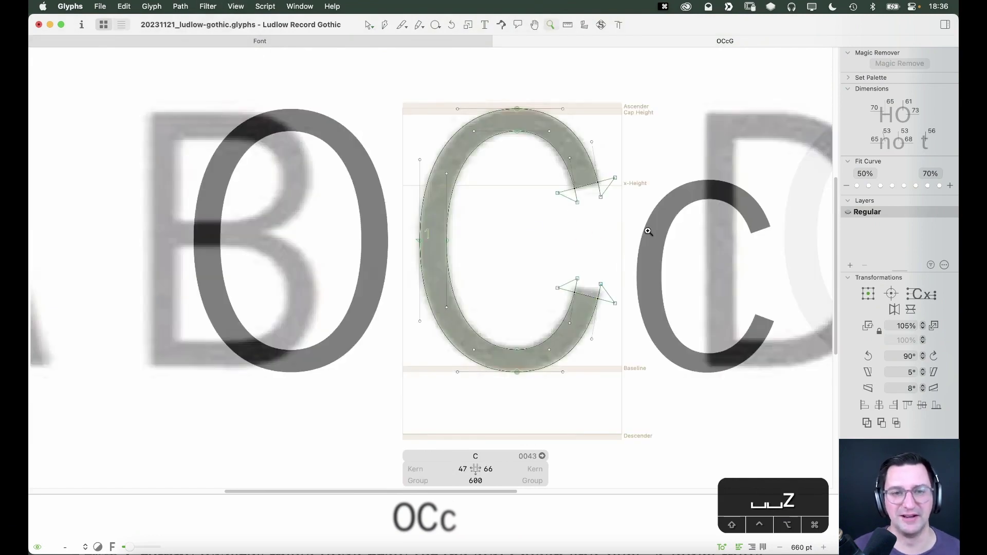
pyautogui.moveTo(647, 231); pyautogui.dragTo(455, 365)
pyautogui.press('a')
pyautogui.press('v')
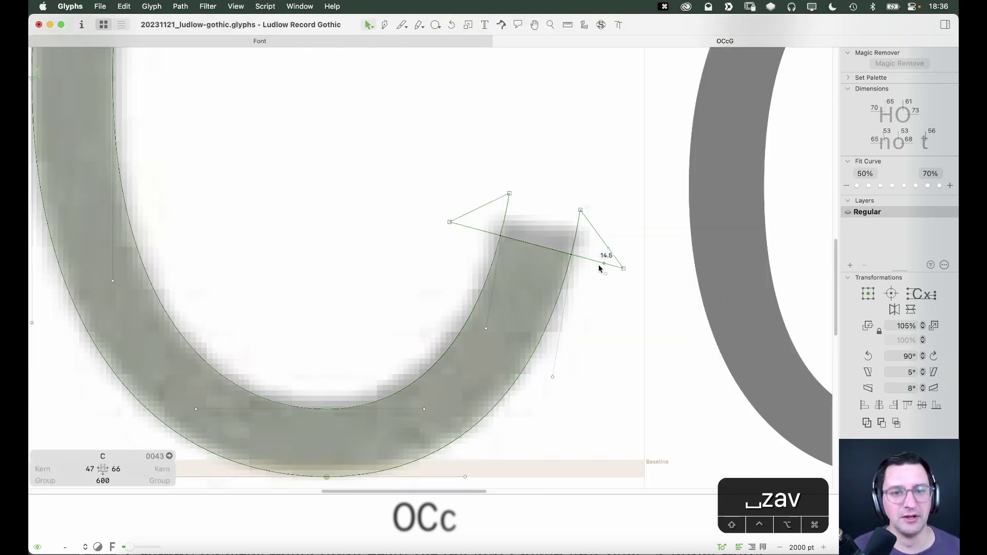
pyautogui.moveTo(598, 265); pyautogui.dragTo(626, 251)
pyautogui.click(625, 259)
pyautogui.click(628, 275)
# Review the completed C beside the O and lowercase c, both in preview and over the specimen scan
pyautogui.press('cmd+minus')
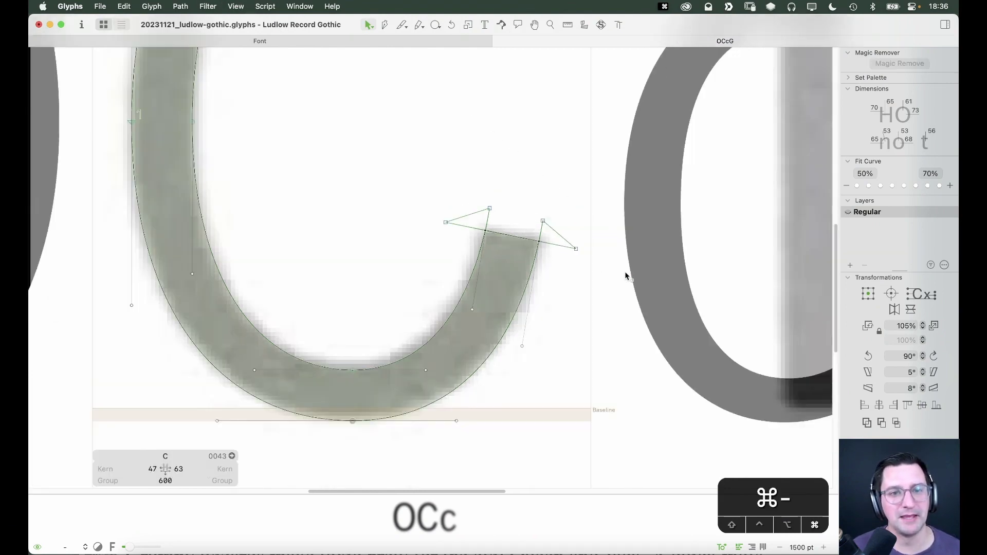
pyautogui.press('cmd+minus')
pyautogui.press('cmd+minus')
pyautogui.press('cmd+minus')
pyautogui.press('cmd+minus')
pyautogui.press('space')
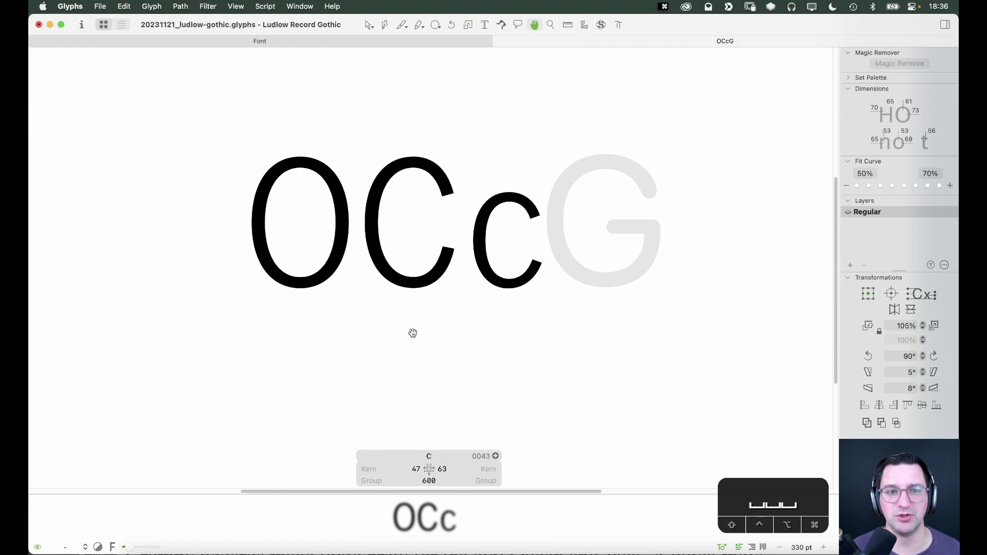
pyautogui.press('cmd+1')
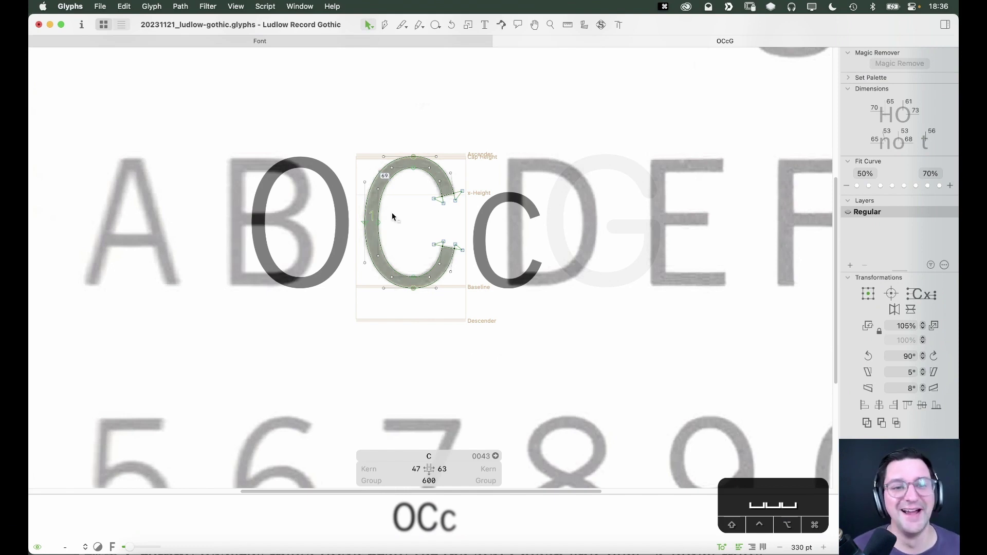
pyautogui.press('space')
pyautogui.press('z')
pyautogui.moveTo(530, 139); pyautogui.dragTo(280, 346)
pyautogui.press('v')
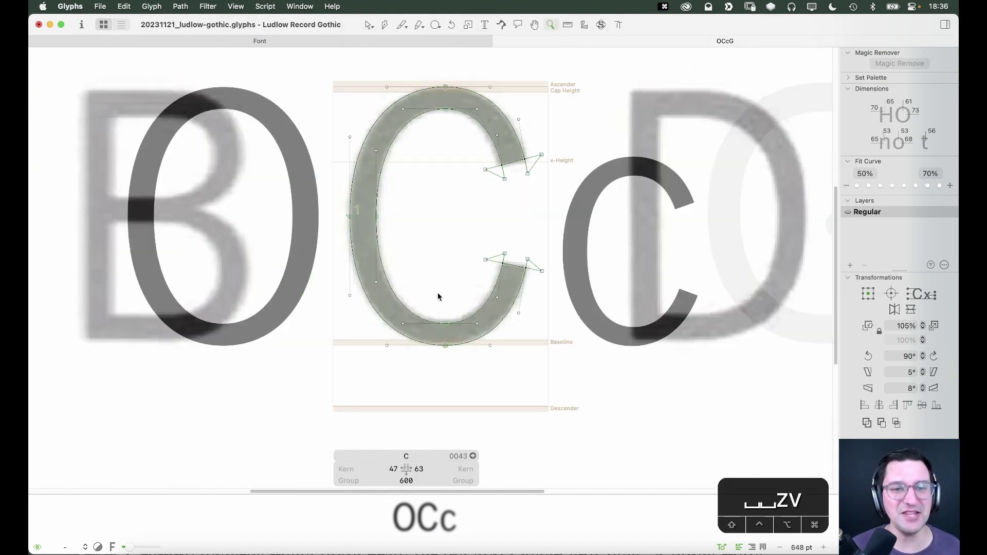
pyautogui.press('space')
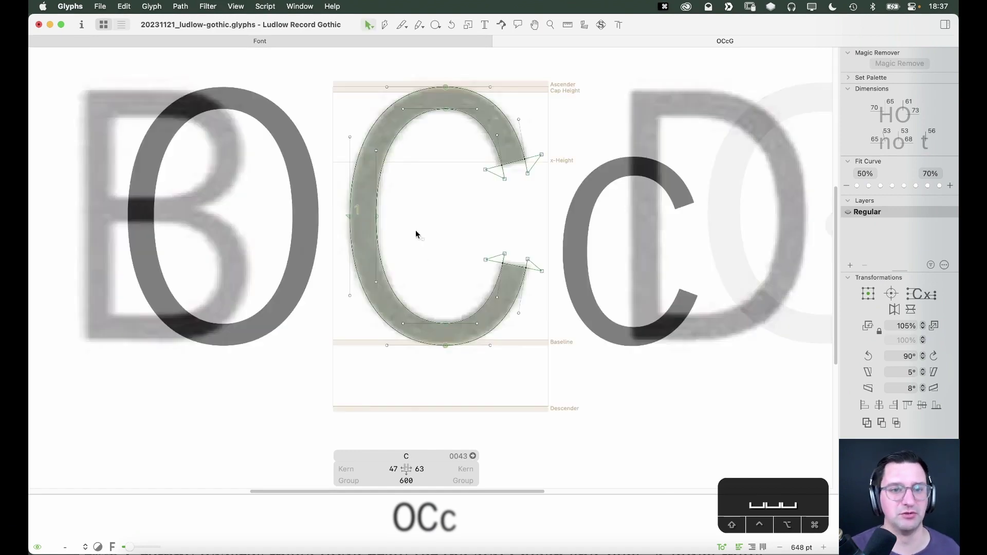
# Steepen the C's lower terminal by lowering its outer overhang node to Y 188
pyautogui.press('z')
pyautogui.click(496, 360)
pyautogui.press('v')
pyautogui.press('space')
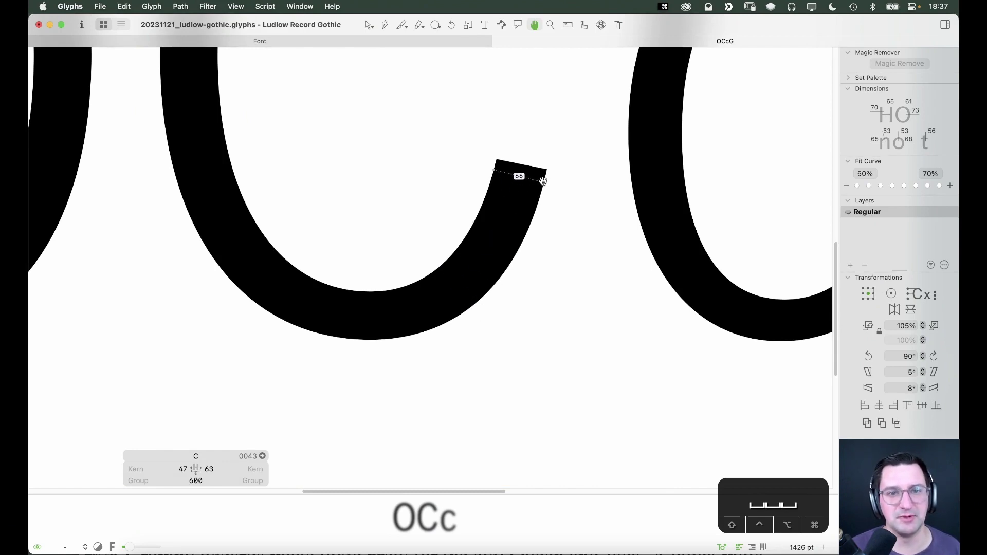
pyautogui.click(579, 178)
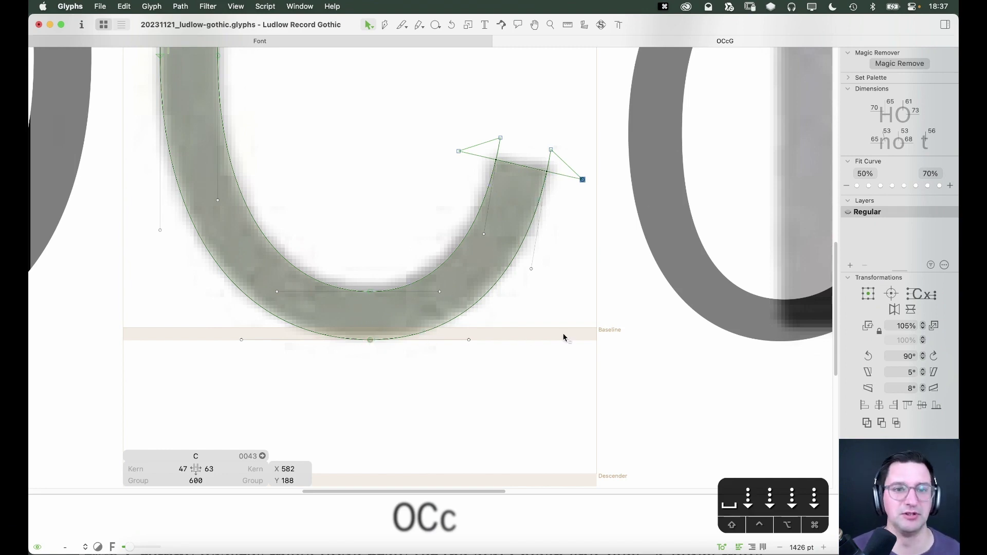
# Compare the C's adjusted lower terminal with the O and the lowercase c in preview
pyautogui.press('super+minus')
pyautogui.press('super+minus')
pyautogui.press('super+minus')
pyautogui.press('space')
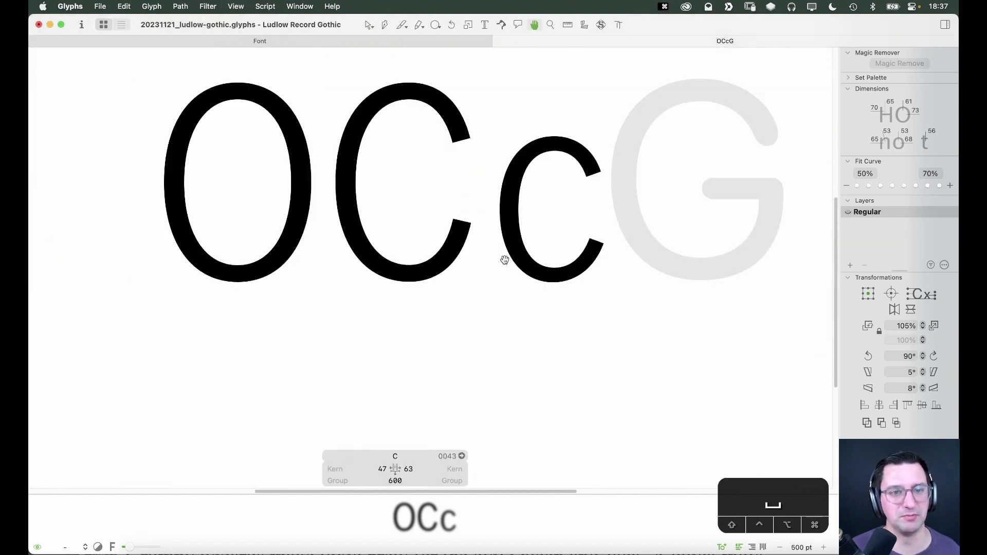
pyautogui.moveTo(504, 260); pyautogui.dragTo(482, 291)
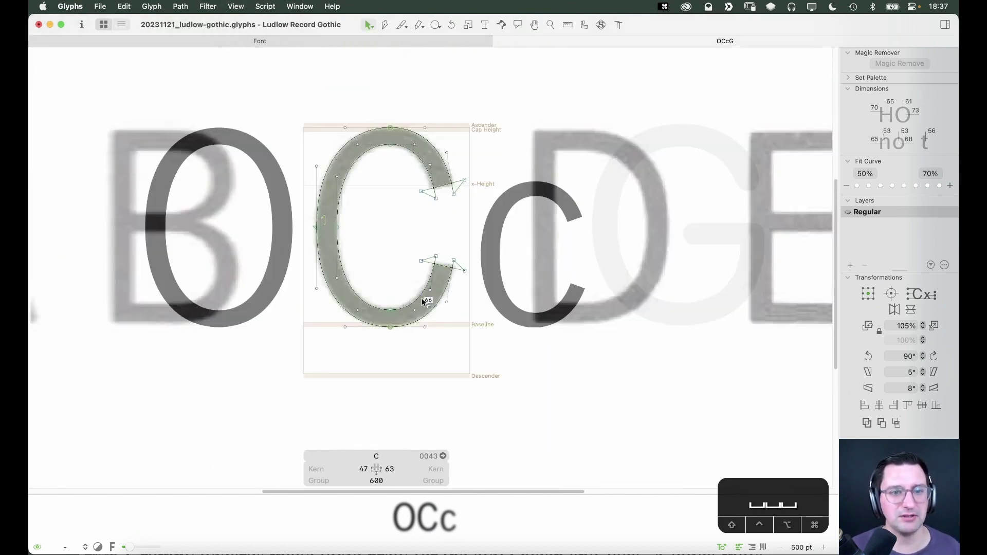
pyautogui.press('space')
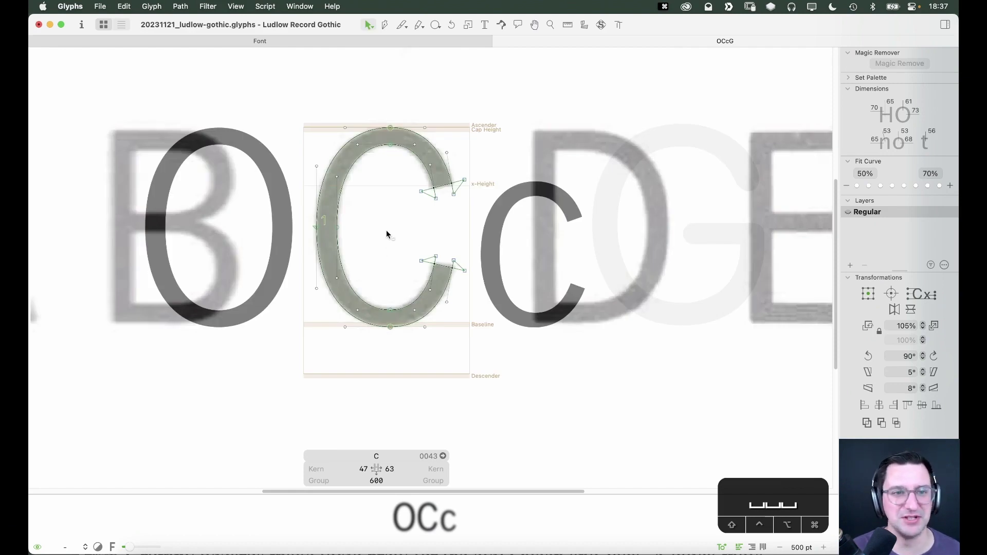
pyautogui.press('space')
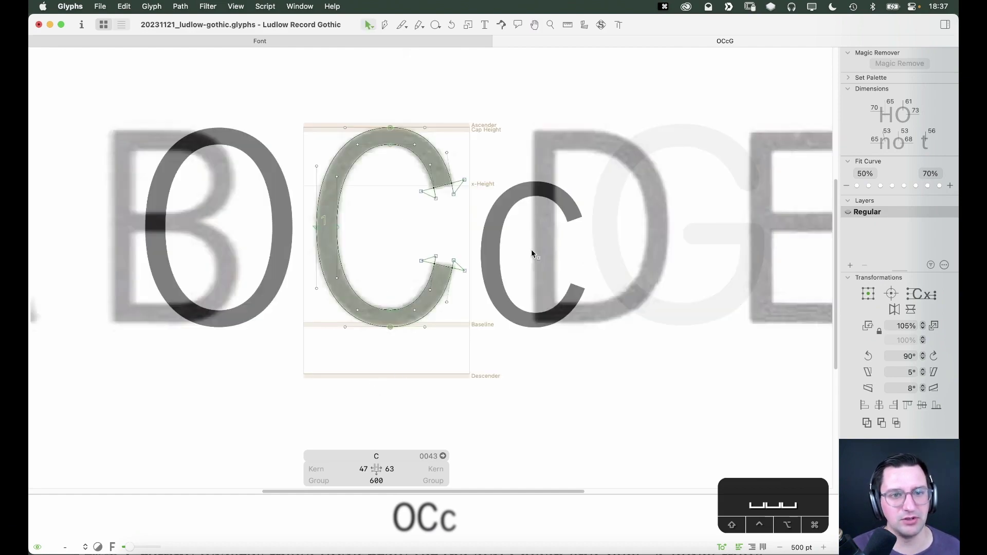
# Cut the specimen scan image out of the C glyph and paste it into the G glyph
pyautogui.rightClick(422, 223)
pyautogui.click(423, 225)
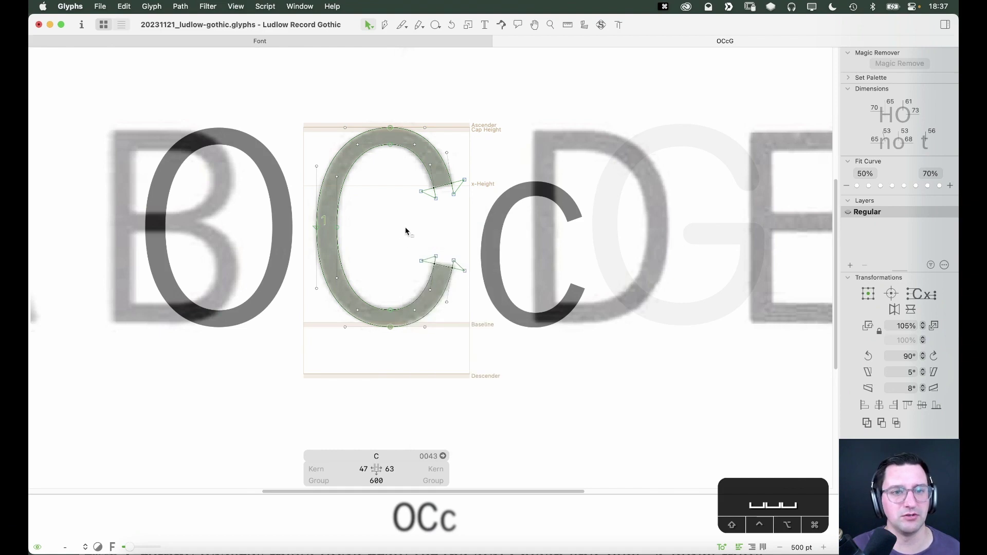
pyautogui.press('Delete')
pyautogui.doubleClick(651, 235)
pyautogui.press('super+v')
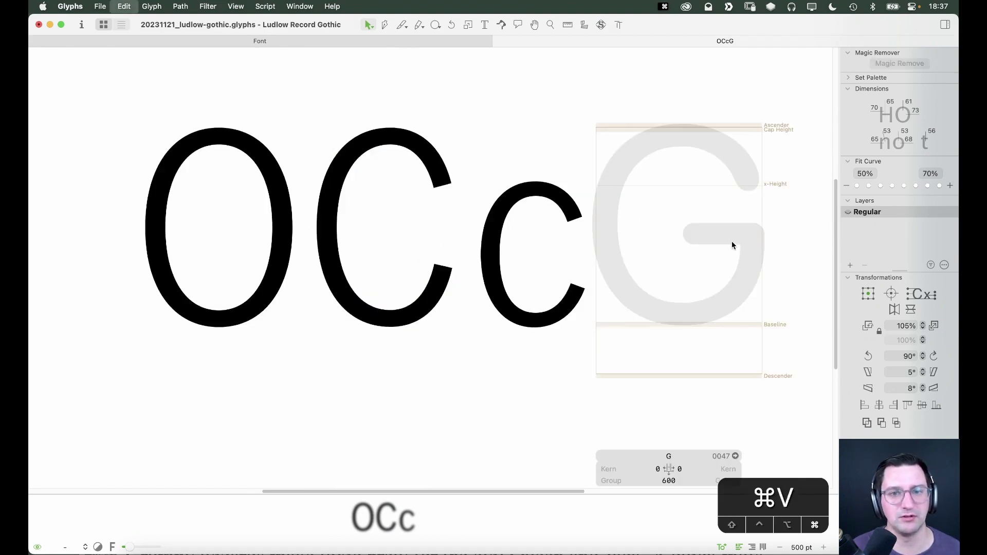
# Shift the scan image horizontally to X -5170 so the scanned G sits inside the G glyph's width
pyautogui.moveTo(564, 221); pyautogui.dragTo(387, 213)
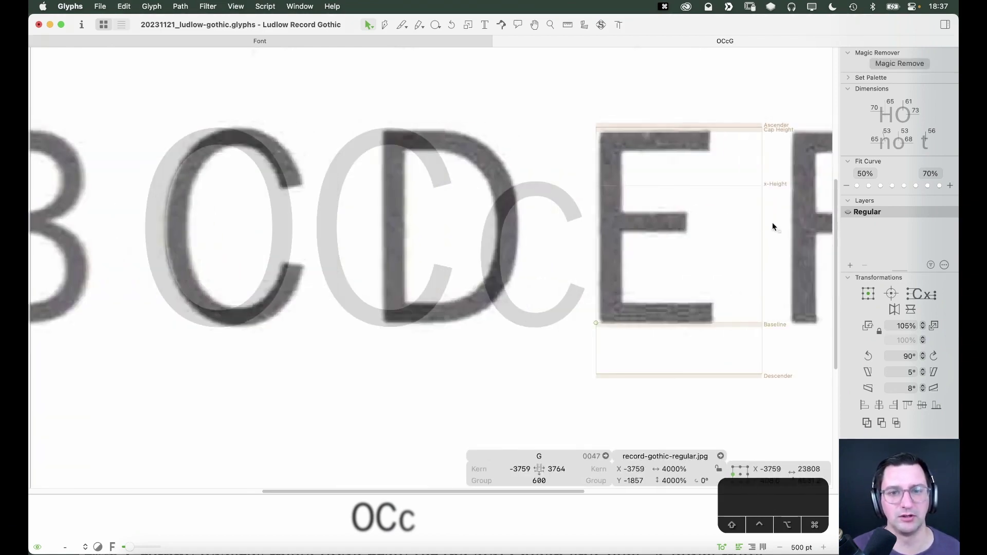
pyautogui.moveTo(804, 232); pyautogui.dragTo(449, 226)
pyautogui.press('Left')
pyautogui.press('Left')
pyautogui.press('Left')
pyautogui.press('Left')
pyautogui.press('Left')
pyautogui.press('Left')
pyautogui.press('Left')
pyautogui.press('Left')
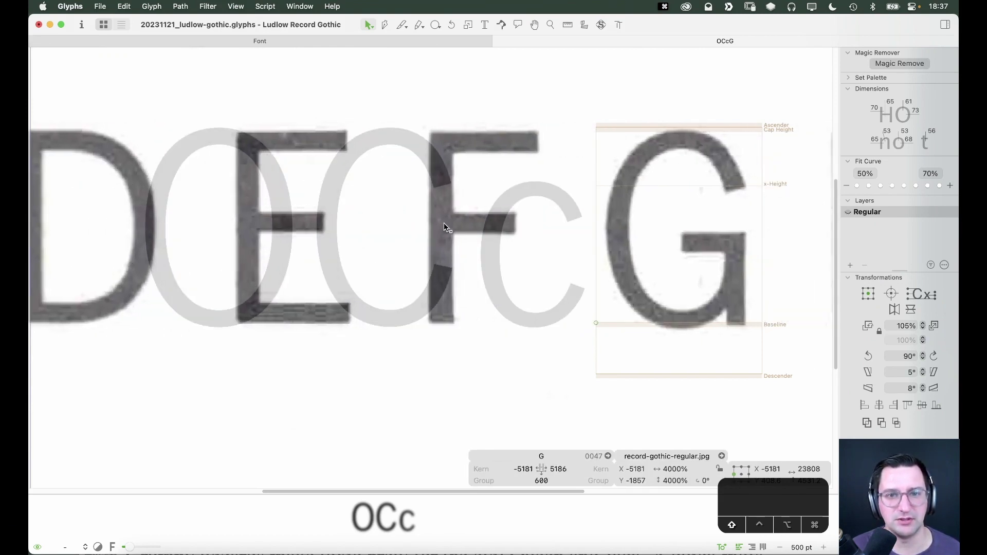
pyautogui.press('Right')
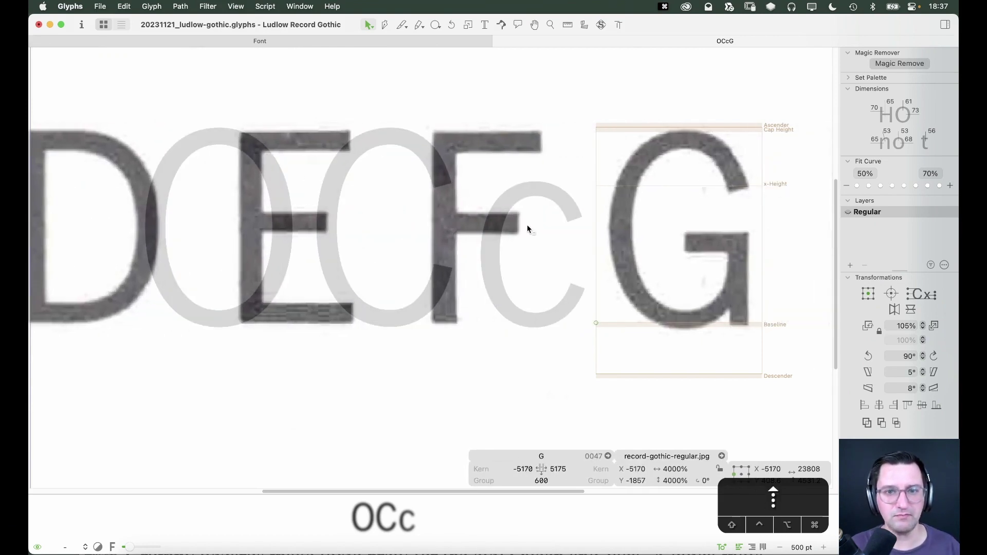
# Raise the scan image to Y -1849 to align the scanned G with the baseline and cap height
pyautogui.press('Up')
pyautogui.press('Up')
pyautogui.press('Up')
pyautogui.press('Up')
pyautogui.press('Up')
pyautogui.press('Up')
pyautogui.press('Up')
pyautogui.press('Up')
pyautogui.press('Up')
pyautogui.press('Down')
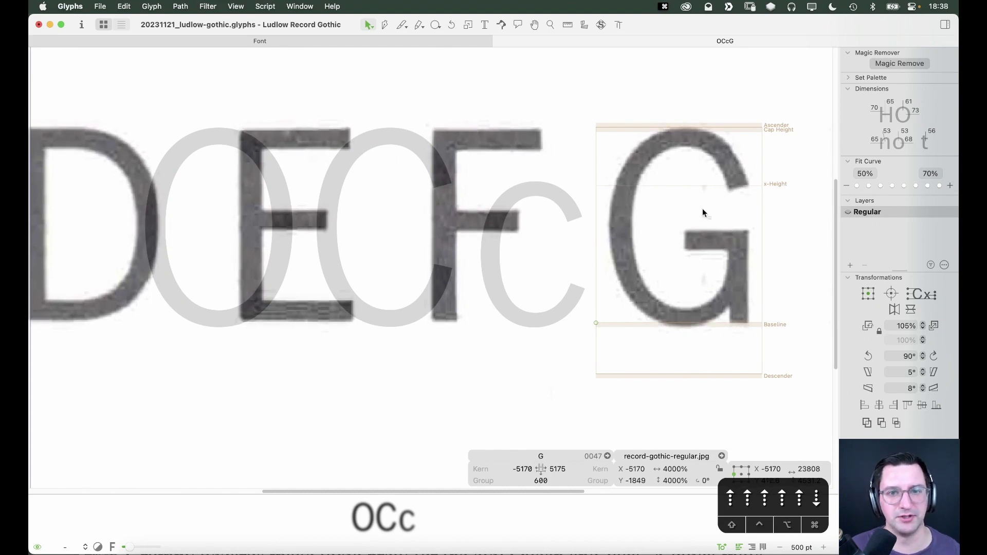
pyautogui.rightClick(702, 212)
pyautogui.click(425, 220)
# Copy the finished C's complete outline and paste it into the G glyph
pyautogui.doubleClick(396, 214)
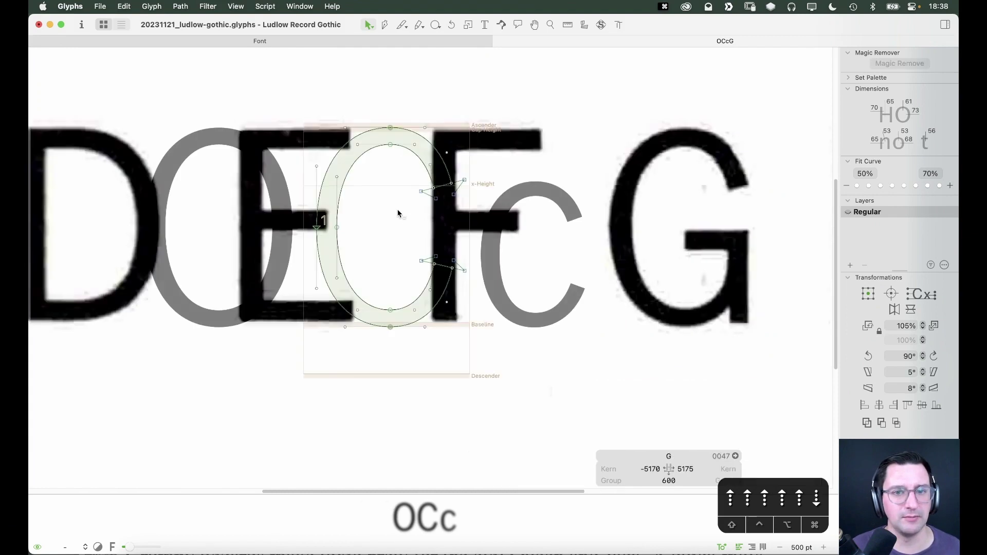
pyautogui.press('cmd+a')
pyautogui.press('cmd+c')
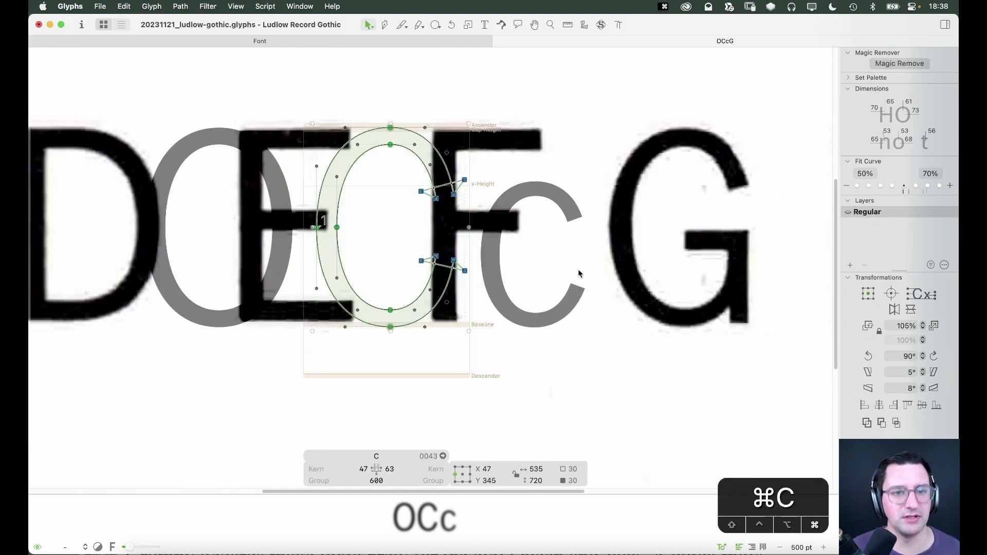
pyautogui.doubleClick(717, 217)
pyautogui.press('cmd+v')
# Shift the pasted outline right to X 54 so it matches the scanned G's bowl
pyautogui.press('space')
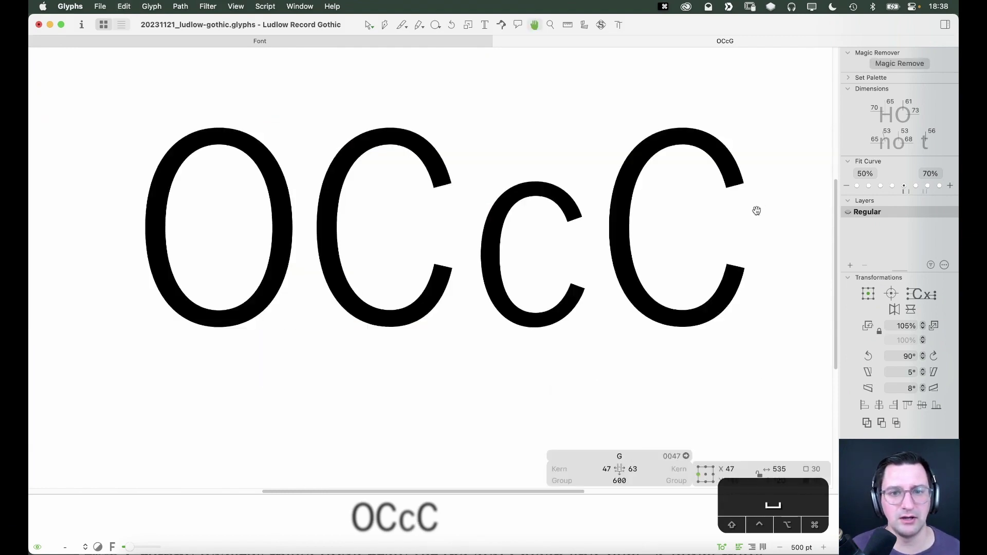
pyautogui.moveTo(755, 210); pyautogui.dragTo(673, 227)
pyautogui.press('z')
pyautogui.click(585, 190)
pyautogui.press('v')
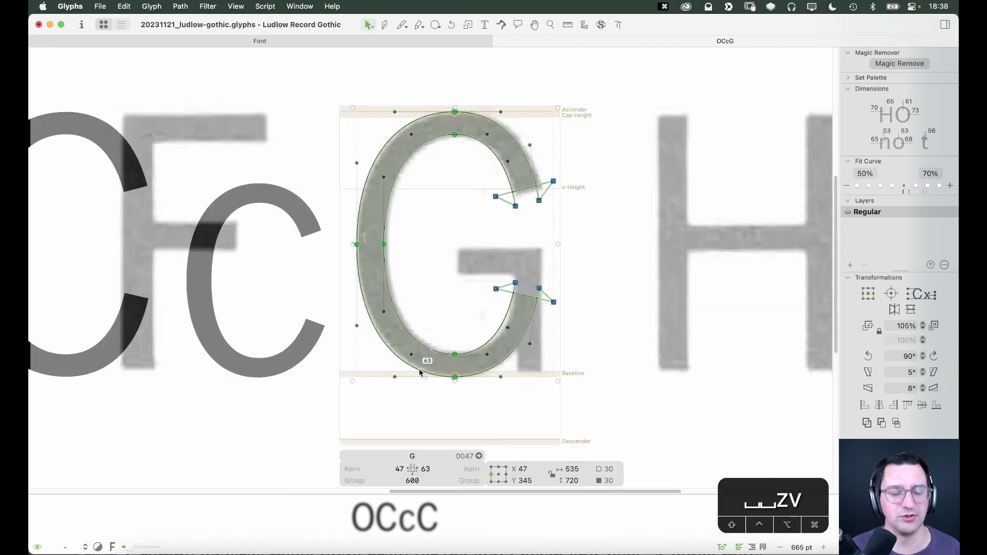
pyautogui.moveTo(425, 359); pyautogui.dragTo(427, 365)
pyautogui.press('Right')
pyautogui.press('Right')
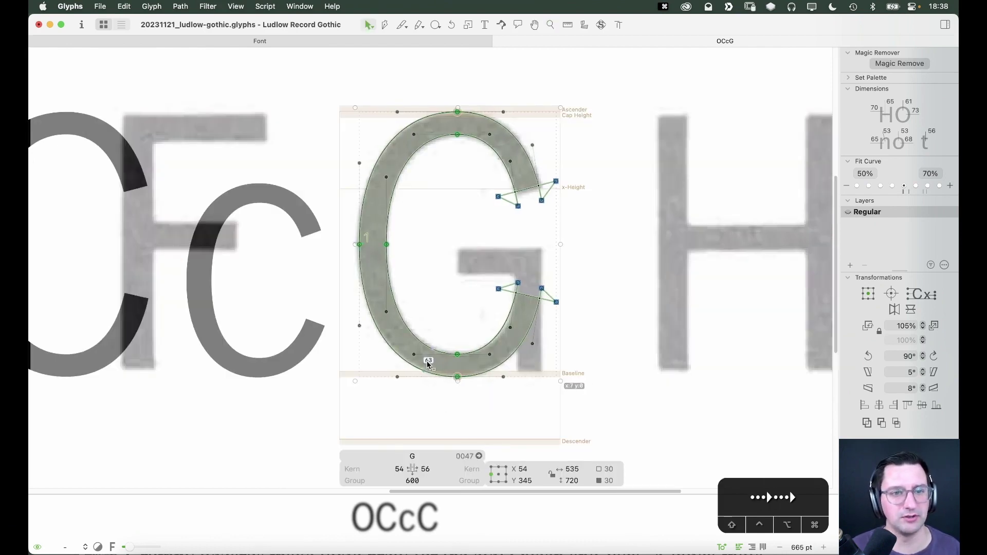
pyautogui.click(427, 313)
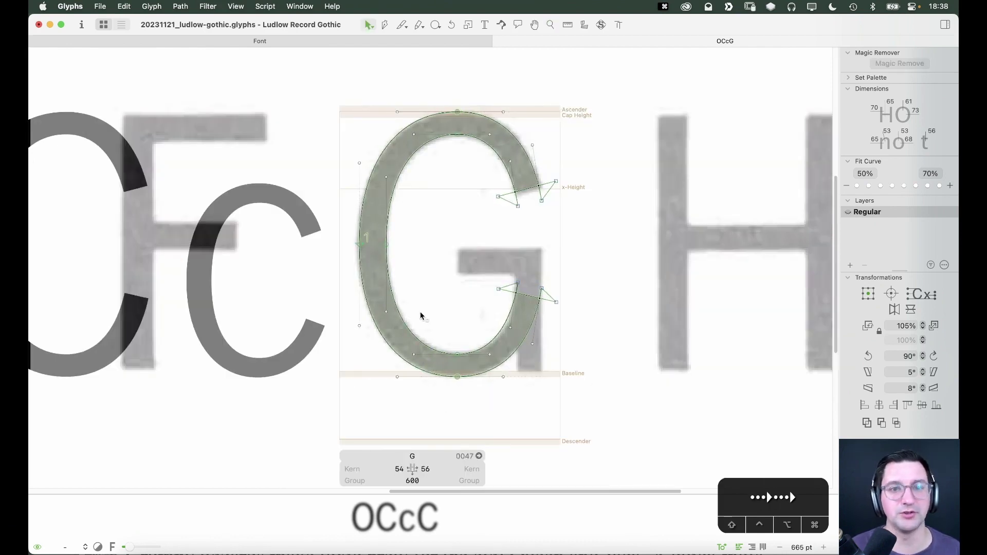
# Remove overlaps across the G outline to separate the stray triangular corners at the bowl's terminals
pyautogui.press('z')
pyautogui.moveTo(635, 187); pyautogui.dragTo(350, 419)
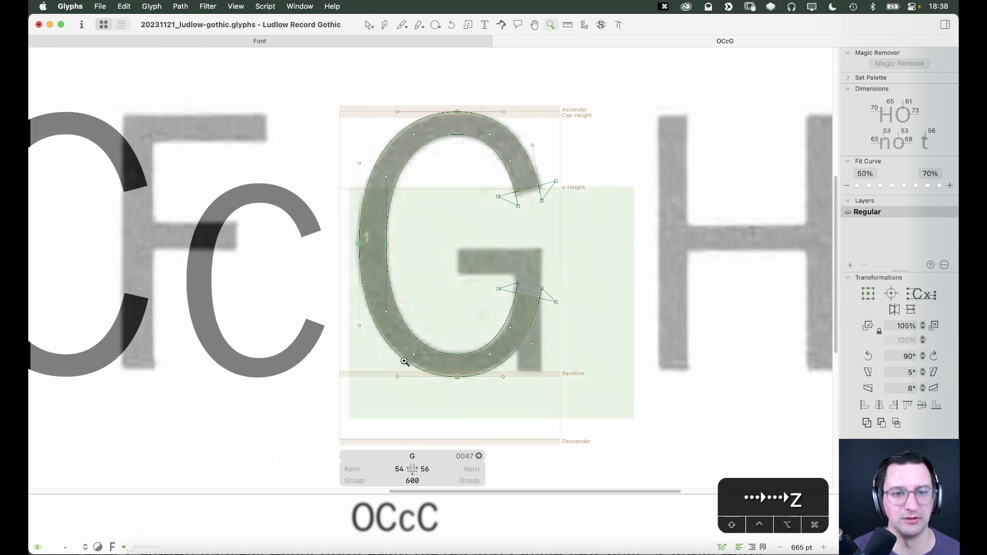
pyautogui.press('v')
pyautogui.press('space')
pyautogui.moveTo(480, 246); pyautogui.dragTo(529, 252)
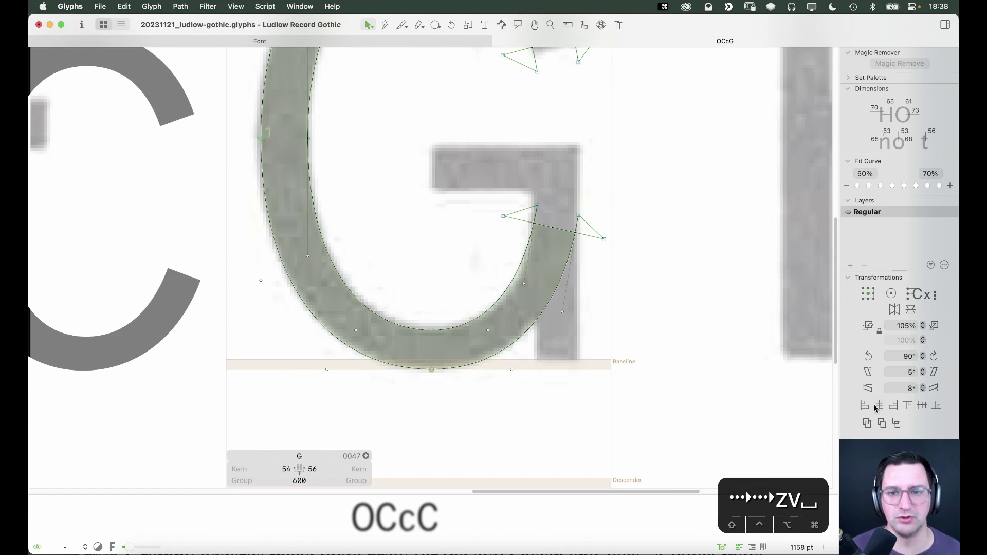
pyautogui.press('super+a')
pyautogui.press('ctrl+alt+super+5')
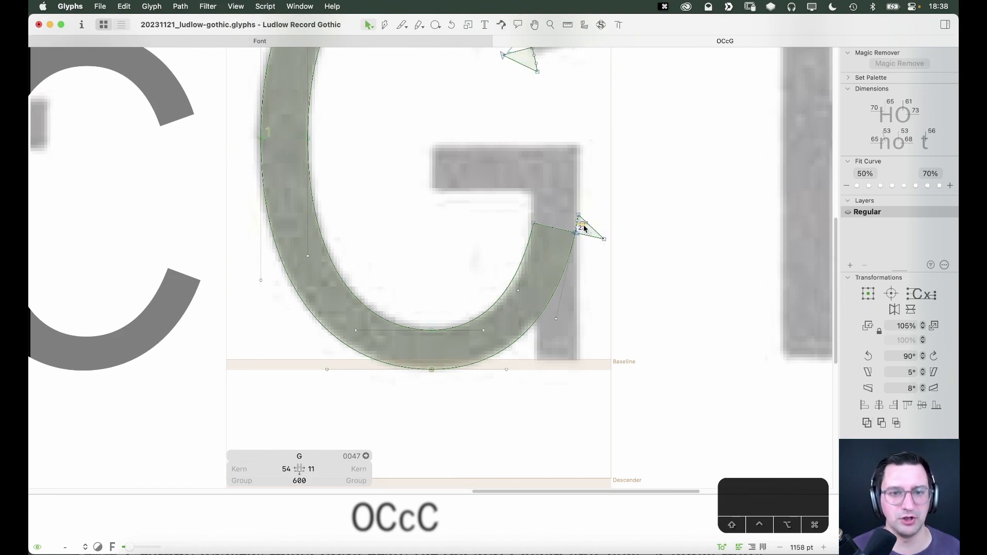
# Delete the leftover triangular pieces at the G bowl's lower and upper terminals
pyautogui.doubleClick(583, 224)
pyautogui.press('BackSpace')
pyautogui.press('space')
pyautogui.moveTo(588, 88); pyautogui.dragTo(583, 275)
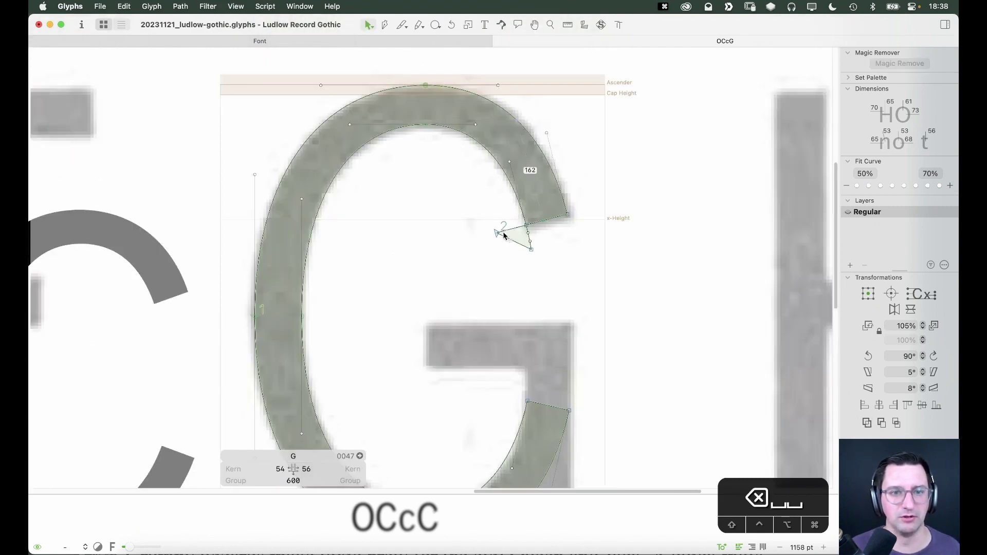
pyautogui.doubleClick(515, 237)
pyautogui.press('BackSpace')
pyautogui.press('space')
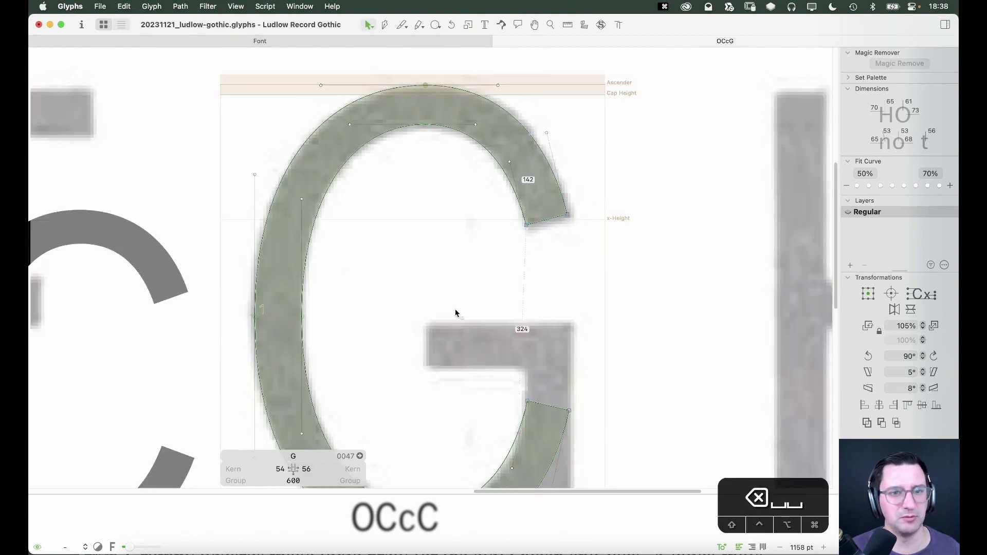
pyautogui.press('space')
pyautogui.hscroll(-3, 558, 238)
pyautogui.scroll(-2, 558, 238)
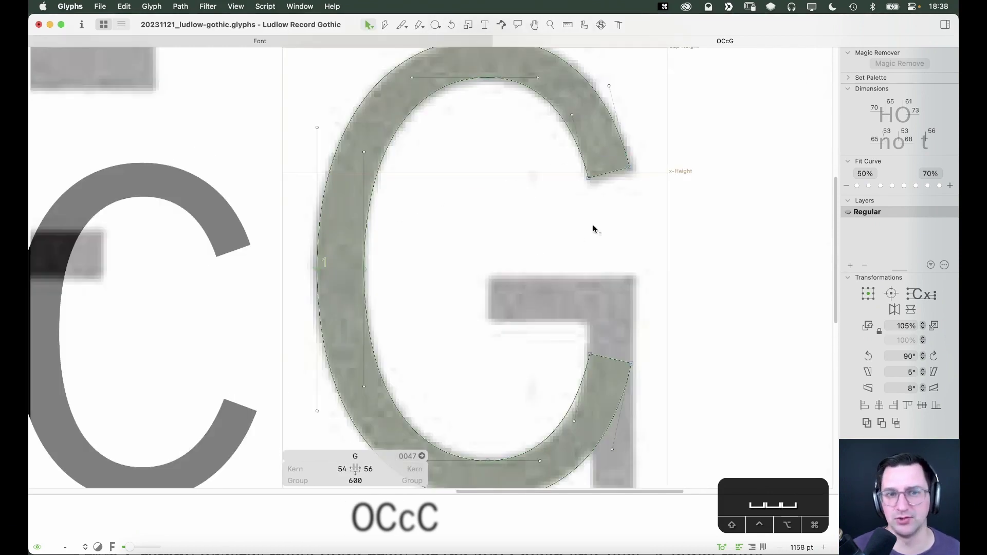
# Insert an H before the G as a parts source and copy its right stem and crossbar into the G
pyautogui.press('t')
pyautogui.scroll(-5, 565, 231)
pyautogui.press('super+equal')
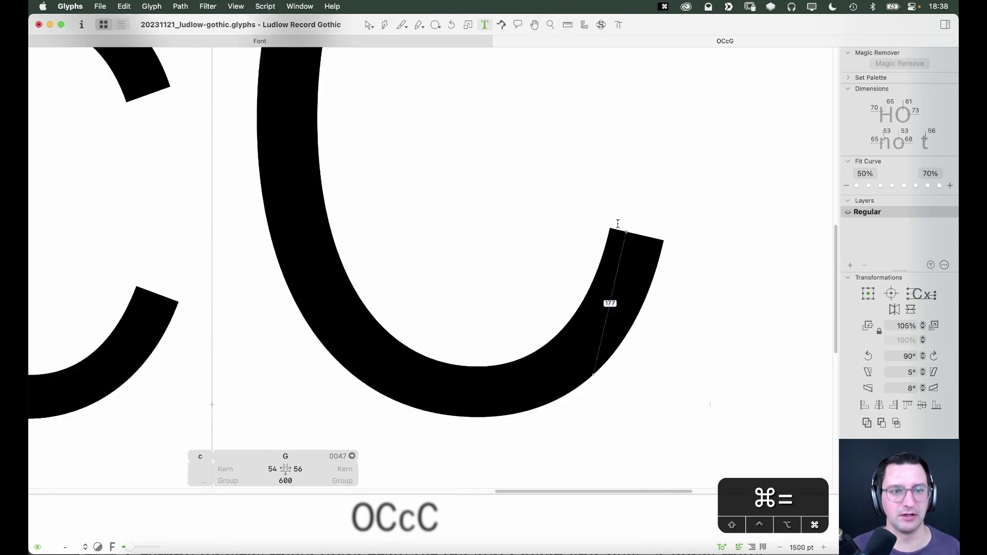
pyautogui.press('super+minus')
pyautogui.press('super+minus')
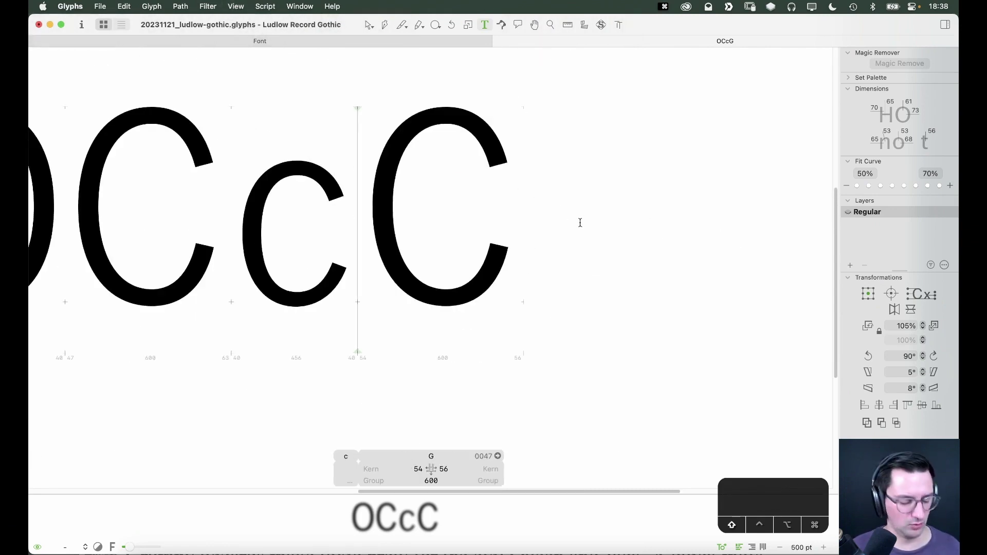
pyautogui.write('H')
pyautogui.press('Escape')
pyautogui.click(476, 207)
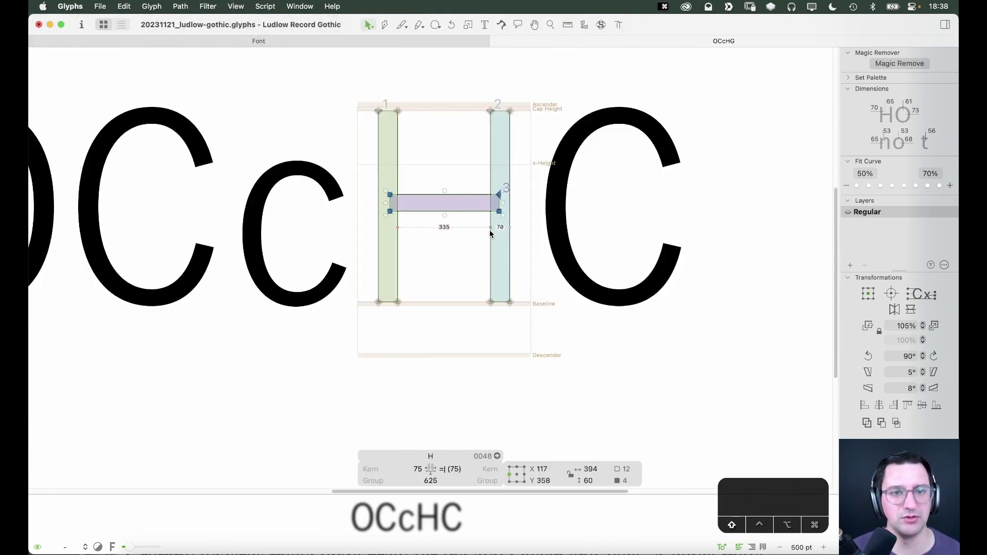
pyautogui.press('super+v')
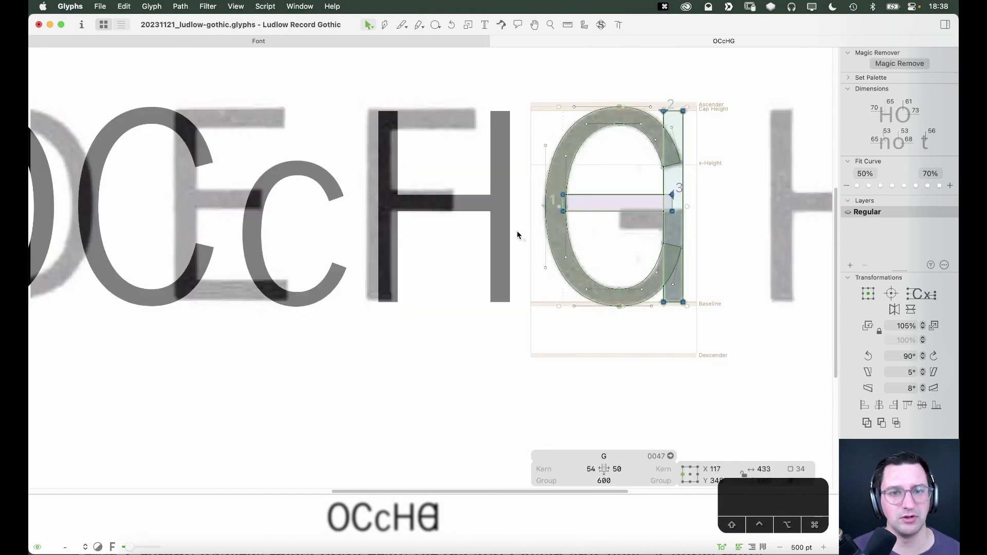
# Remove the temporary H from the text and return to editing the G
pyautogui.press('t')
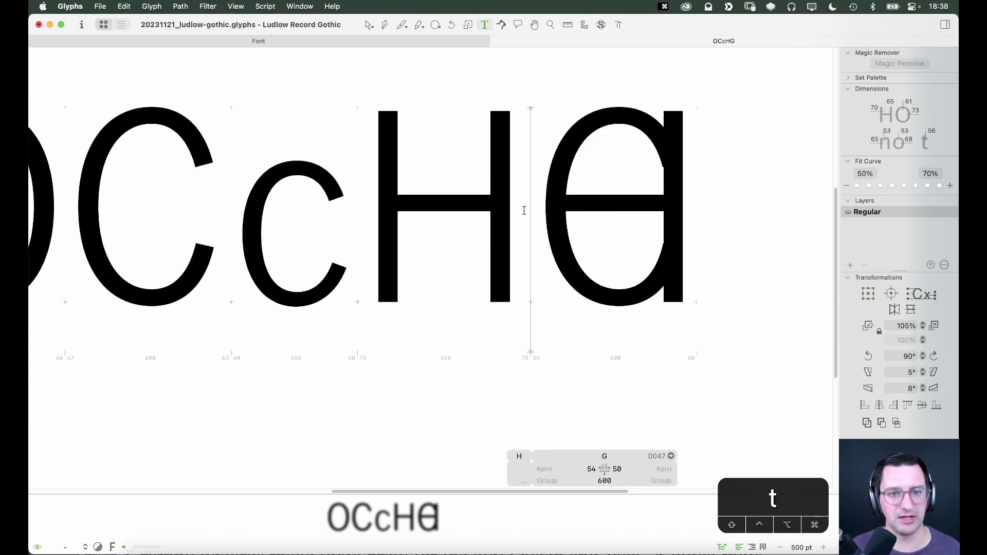
pyautogui.press('BackSpace')
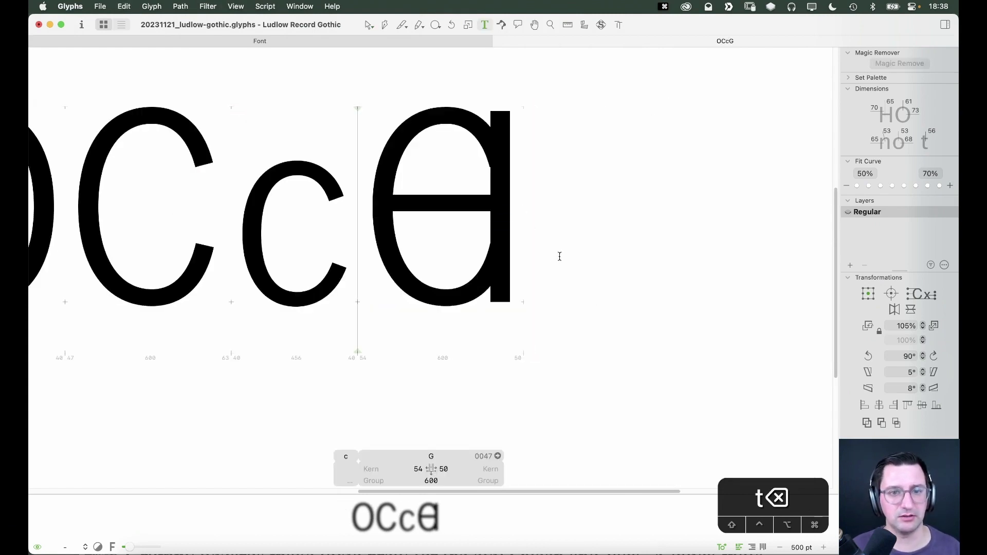
pyautogui.press('Escape')
pyautogui.press('x')
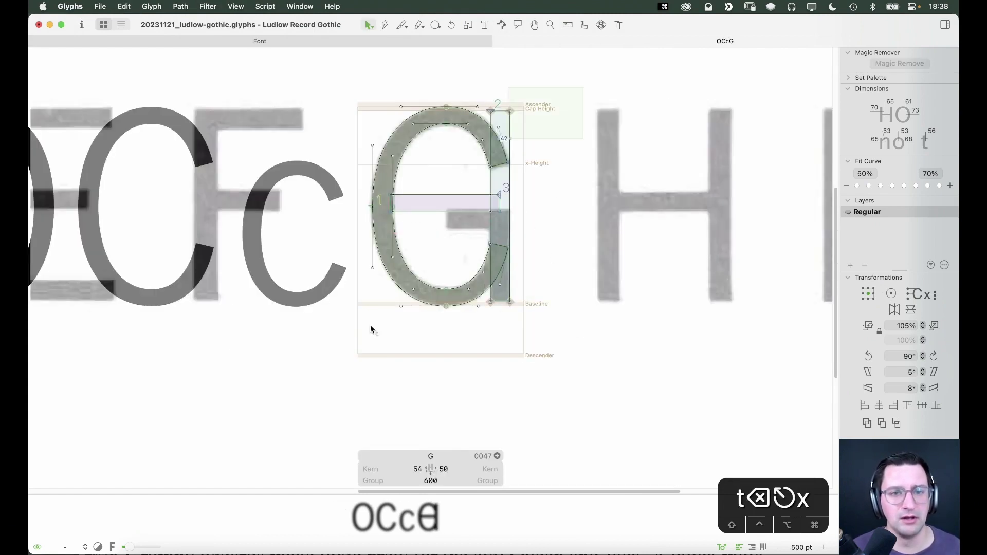
pyautogui.moveTo(370, 324); pyautogui.dragTo(551, 99)
pyautogui.press('x')
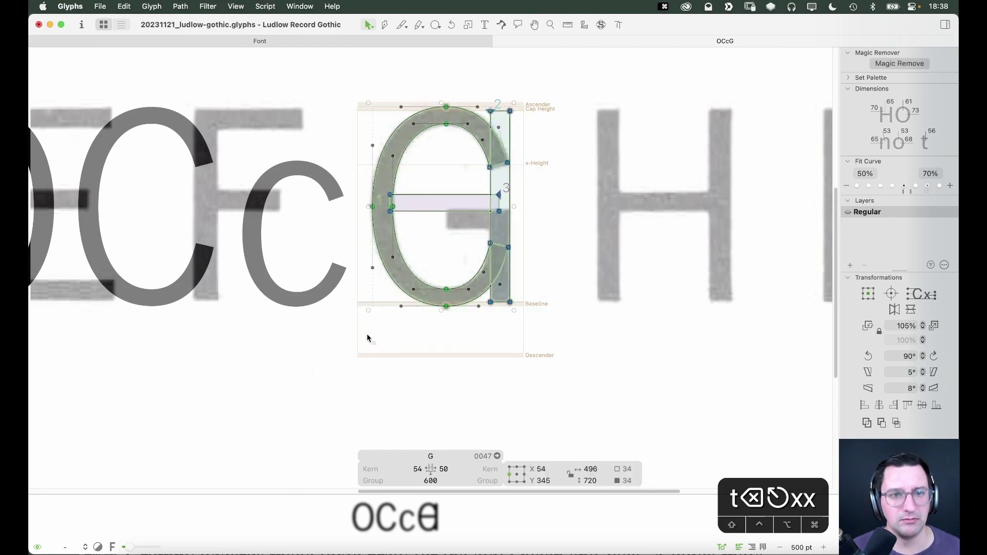
pyautogui.press('x')
pyautogui.click(391, 348)
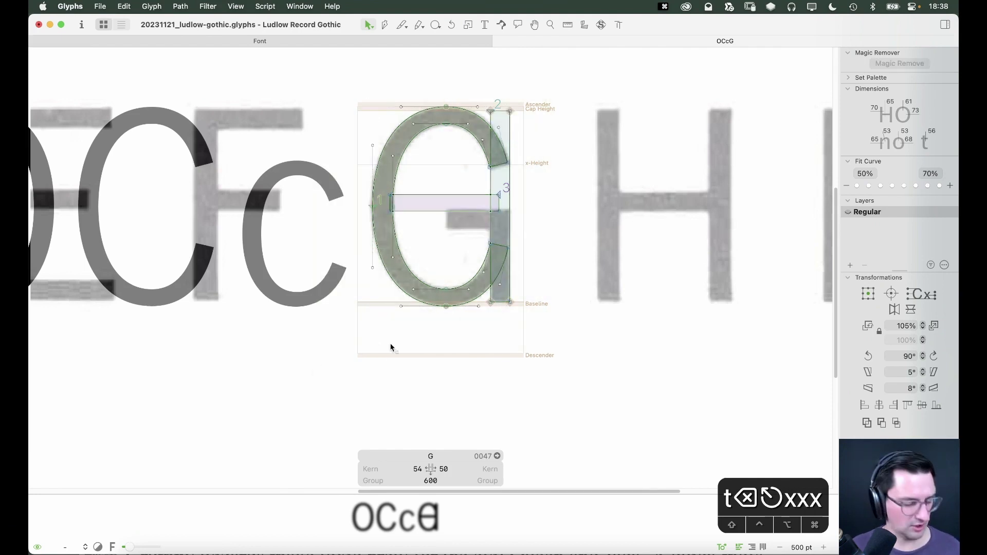
# Shorten the pasted stem in the G by lowering its top edge to just below the crossbar
pyautogui.press('z')
pyautogui.moveTo(590, 92); pyautogui.dragTo(337, 358)
pyautogui.press('v')
pyautogui.press('space')
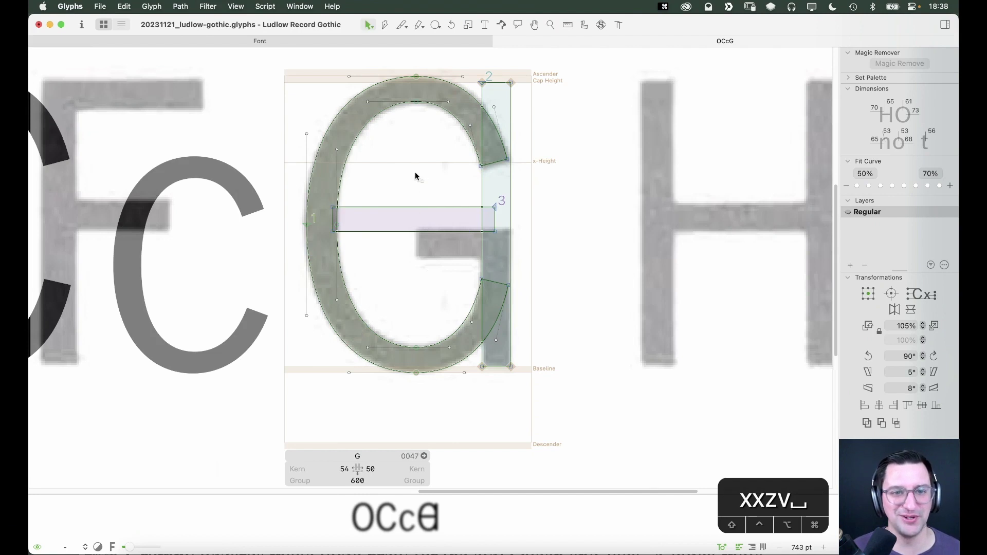
pyautogui.press('space')
pyautogui.moveTo(415, 171); pyautogui.dragTo(512, 182)
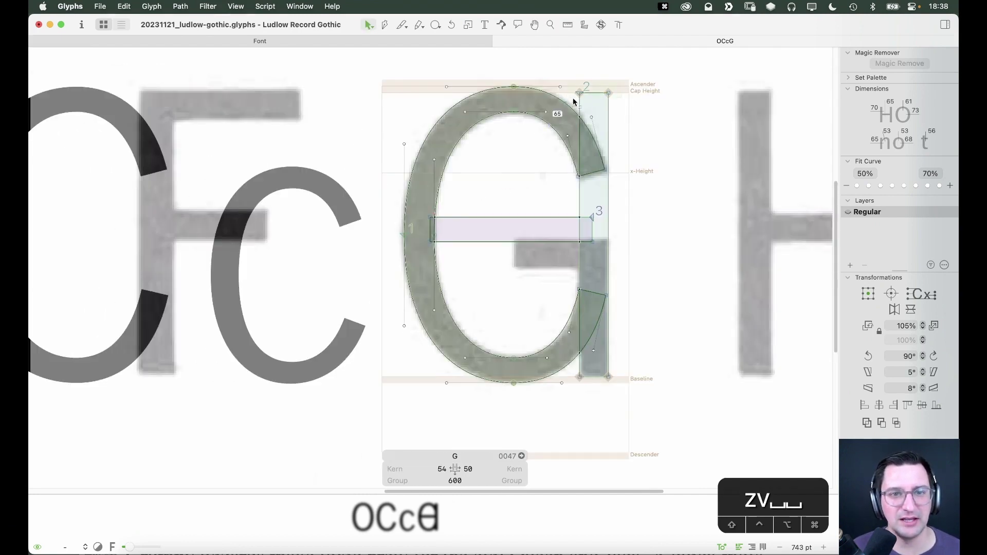
pyautogui.click(602, 93)
pyautogui.moveTo(602, 93); pyautogui.dragTo(595, 259)
pyautogui.press('space')
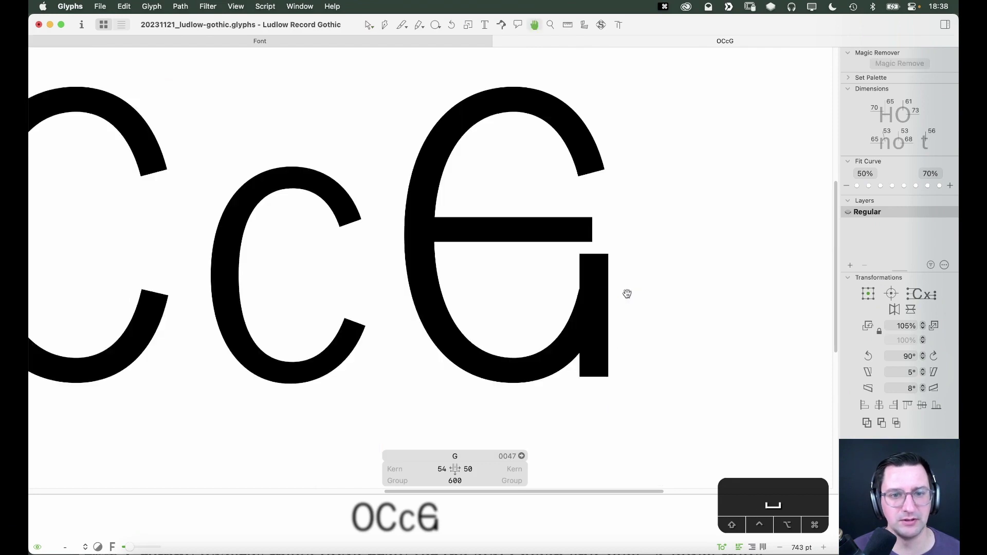
# Align the crossbar's right edge with the right edge of the G's stem
pyautogui.click(525, 239)
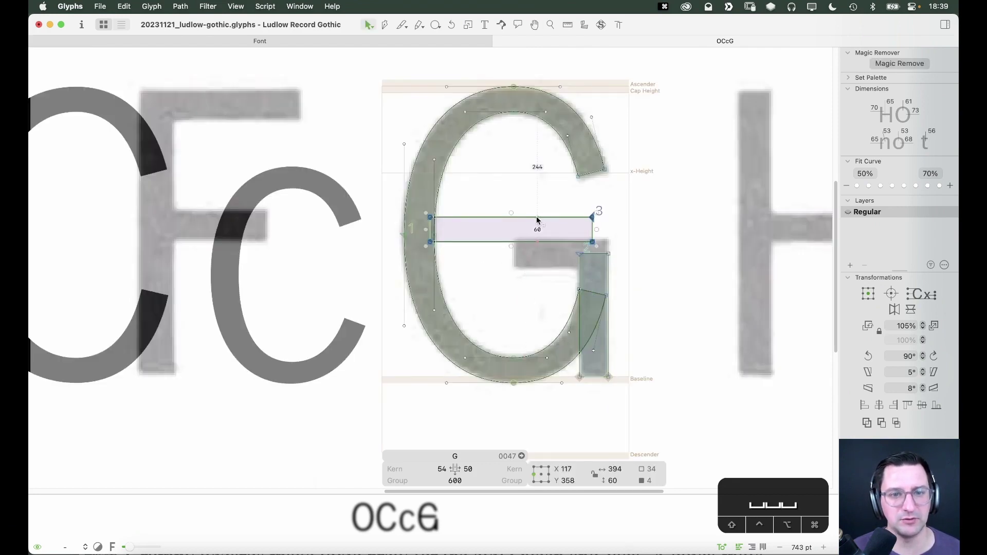
pyautogui.click(540, 226)
pyautogui.keyDown('shift'); pyautogui.click(608, 253); pyautogui.keyUp('shift')
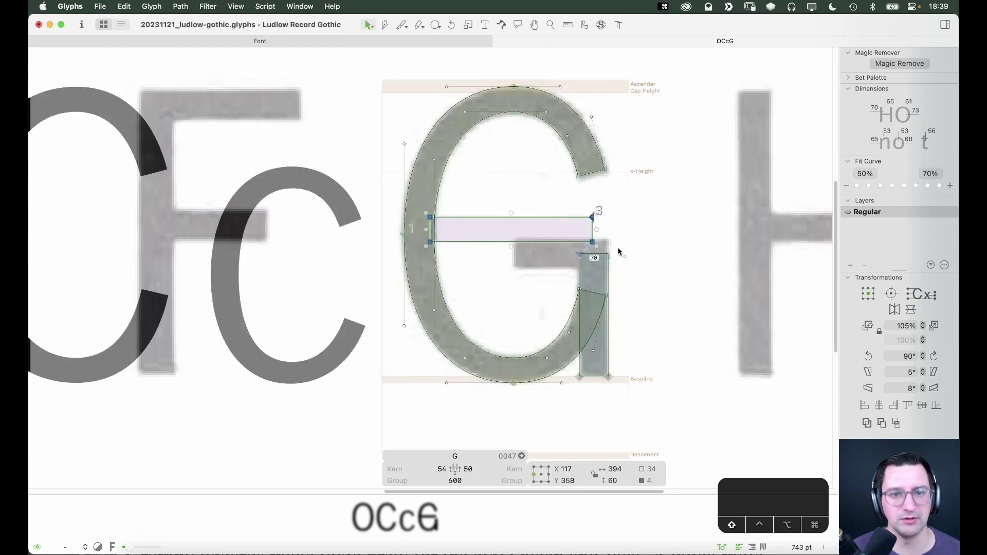
pyautogui.click(895, 407)
pyautogui.press('super+z')
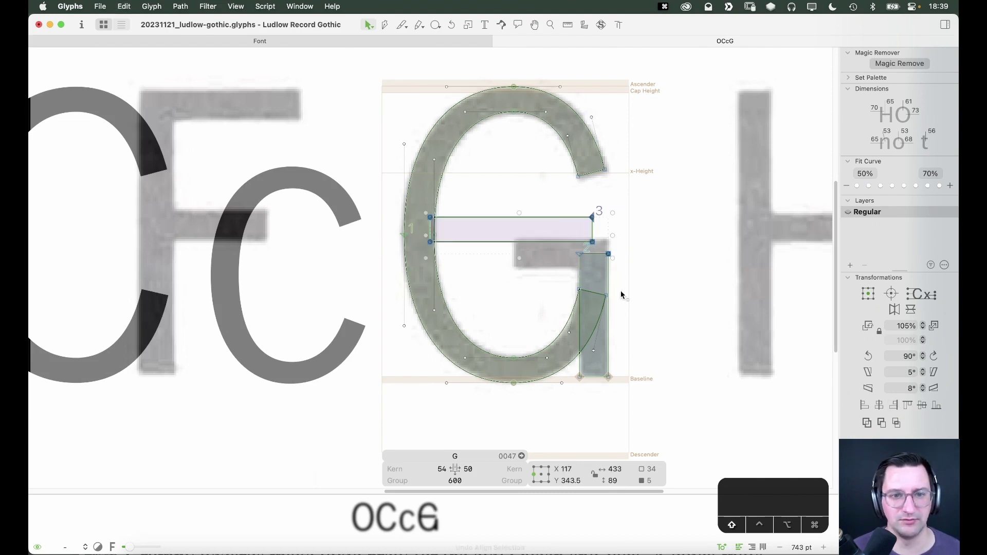
pyautogui.keyDown('shift'); pyautogui.doubleClick(612, 283); pyautogui.keyUp('shift')
pyautogui.click(894, 406)
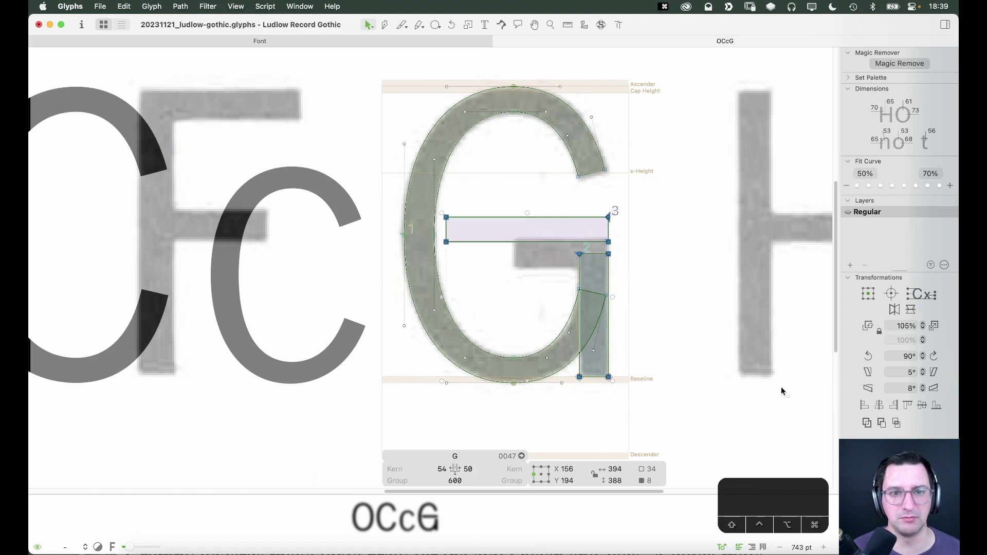
# Move the G's crossbar down to Y 299 so it covers the scanned bar
pyautogui.click(559, 271)
pyautogui.keyDown('shift'); pyautogui.click(516, 225); pyautogui.keyUp('shift')
pyautogui.hotkey('shift', 'Down')
pyautogui.hotkey('shift', 'Down')
pyautogui.hotkey('shift', 'Down')
pyautogui.hotkey('shift', 'Down')
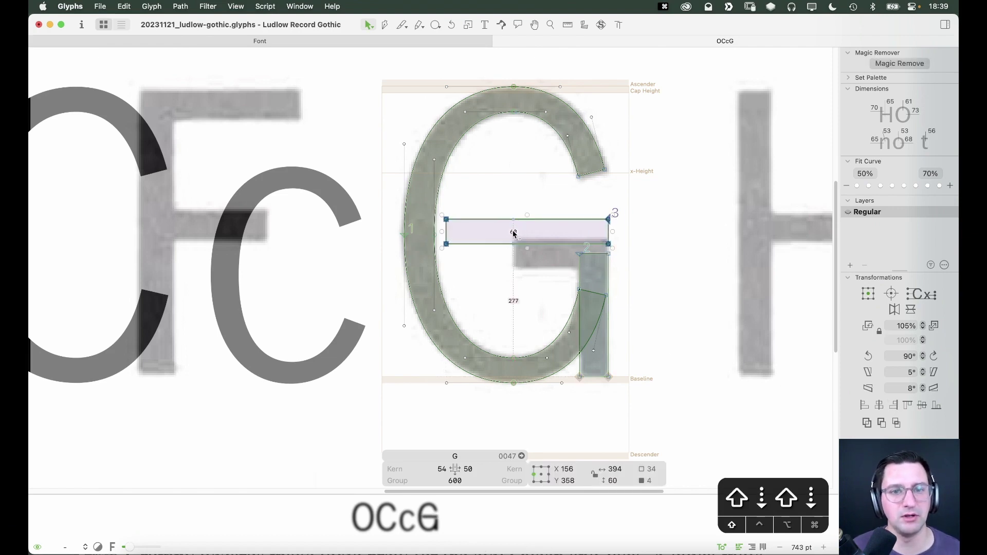
pyautogui.hotkey('shift', 'Down')
pyautogui.hotkey('shift', 'Down')
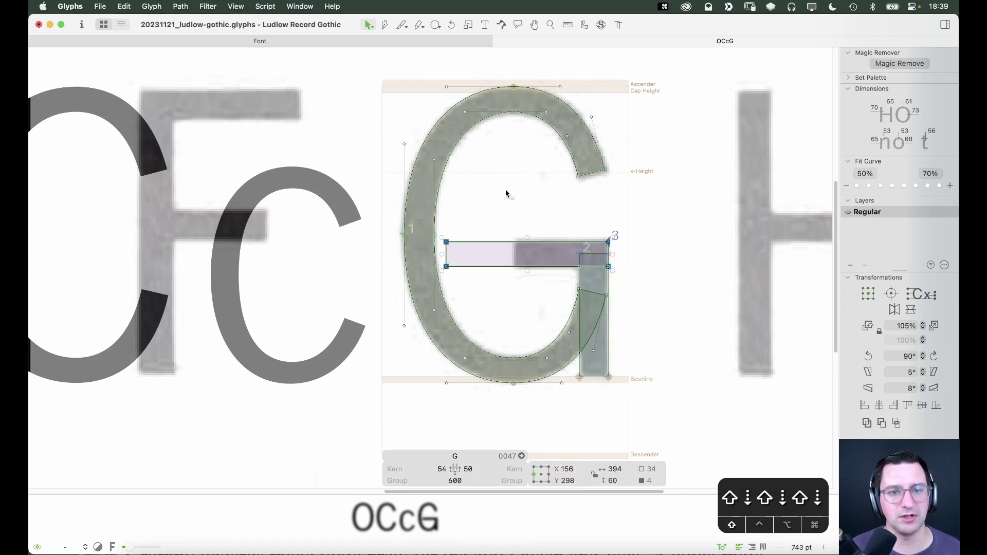
pyautogui.press('Up')
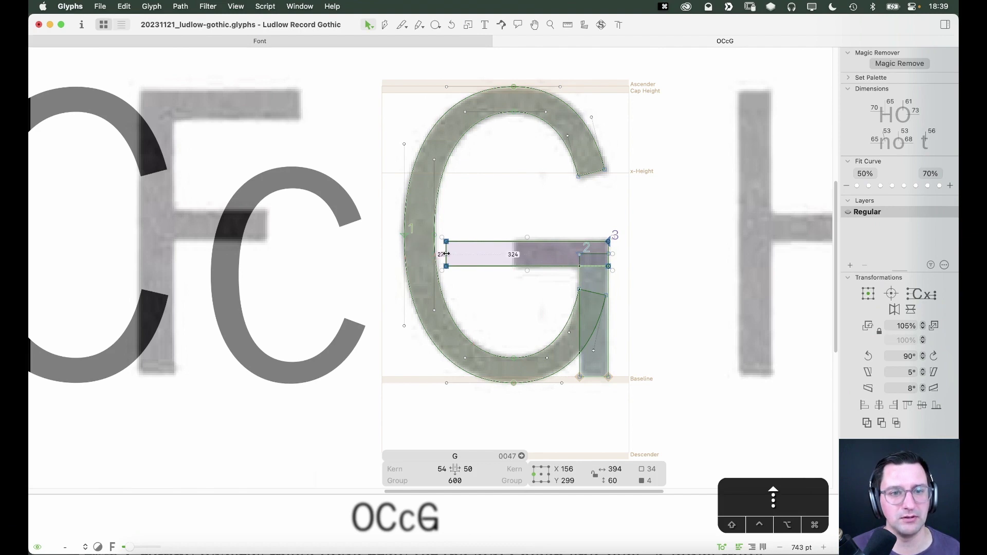
# Shorten the crossbar from its left end to a width of 226 units, matching the scan
pyautogui.moveTo(446, 253); pyautogui.dragTo(510, 263)
pyautogui.click(493, 269)
pyautogui.press('space')
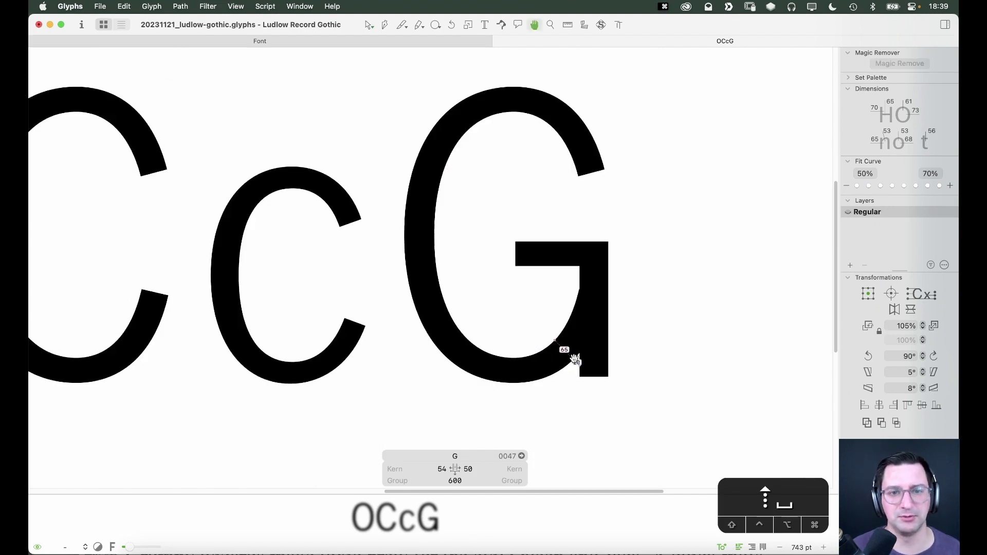
# Select the G's crossbar and stem together and nudge them left to X 323 to match the scan
pyautogui.press('z')
pyautogui.click(540, 328)
pyautogui.press('space')
pyautogui.moveTo(467, 390); pyautogui.dragTo(551, 330)
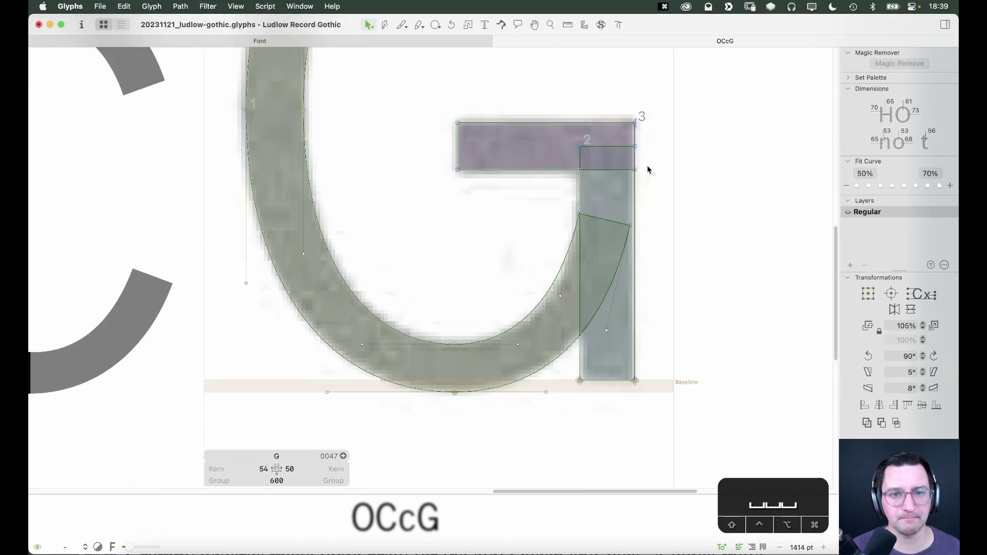
pyautogui.click(527, 155)
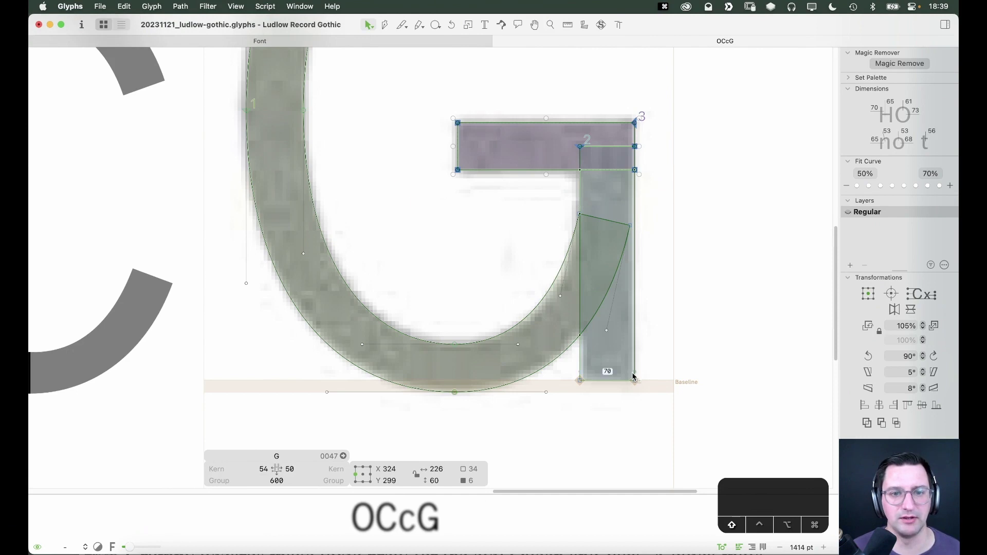
pyautogui.keyDown('shift'); pyautogui.click(591, 368); pyautogui.keyUp('shift')
pyautogui.press('Left')
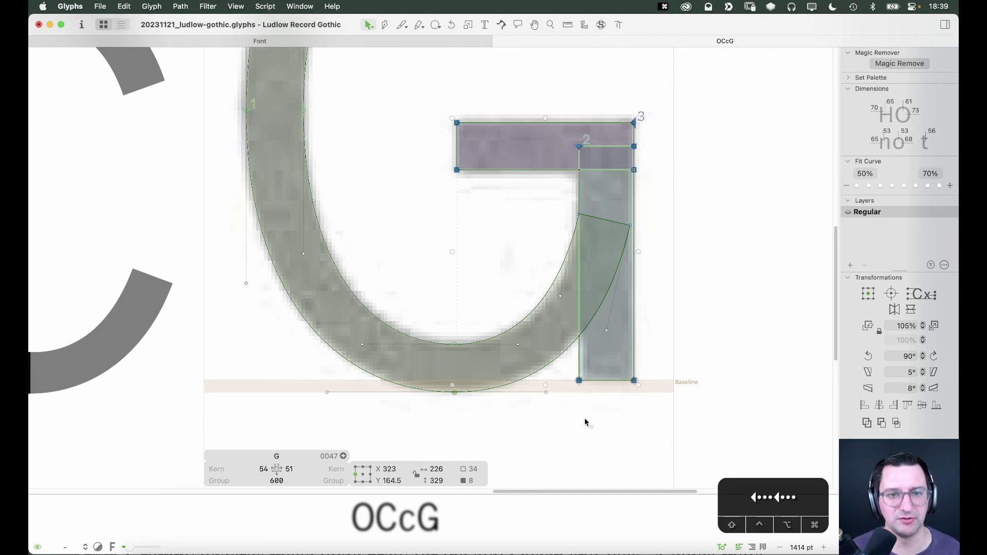
pyautogui.press('Left')
pyautogui.press('Right')
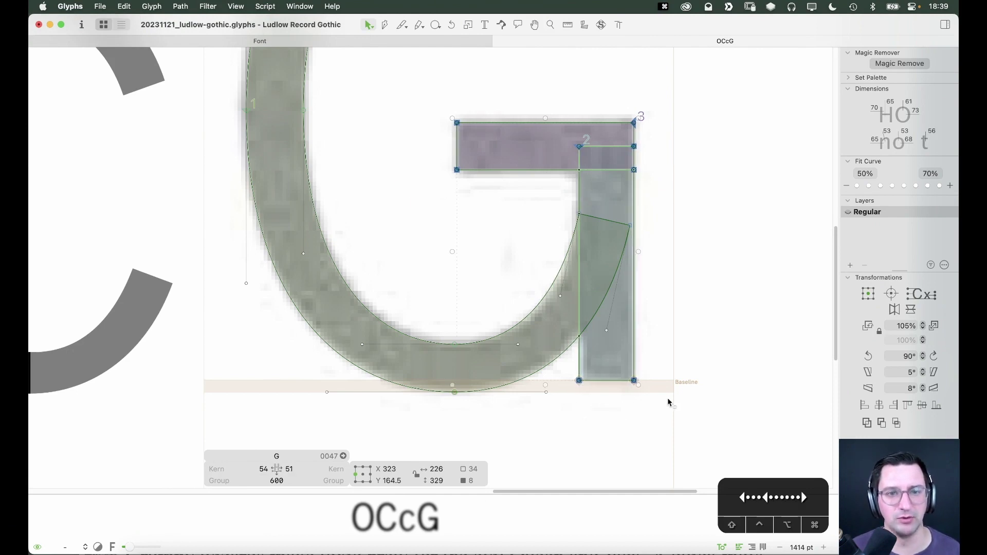
pyautogui.press('space')
pyautogui.click(685, 315)
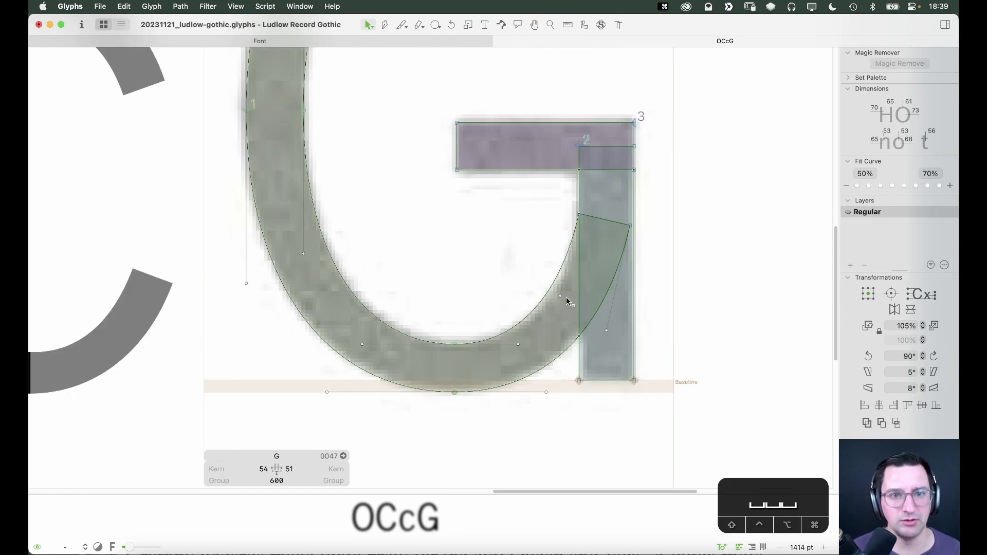
pyautogui.press('space')
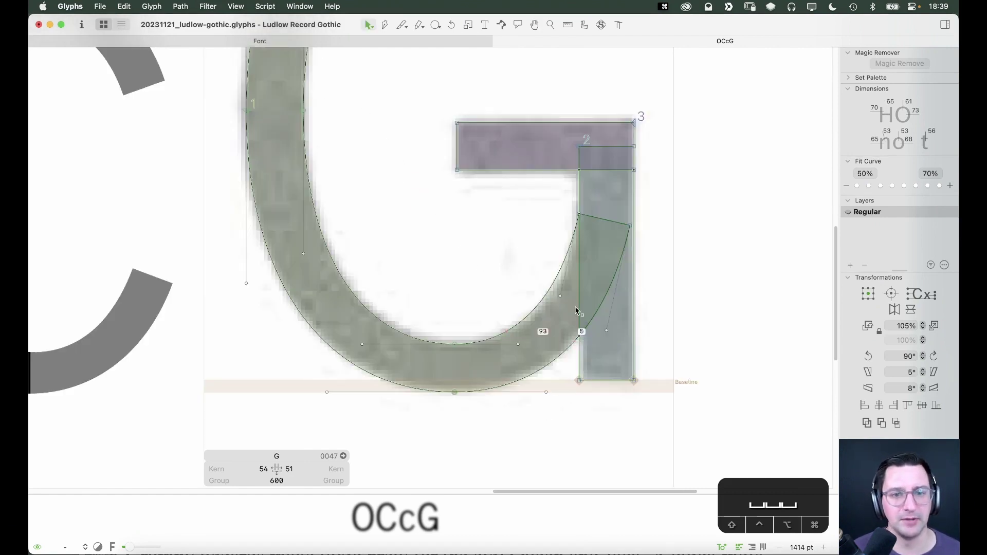
pyautogui.press('p')
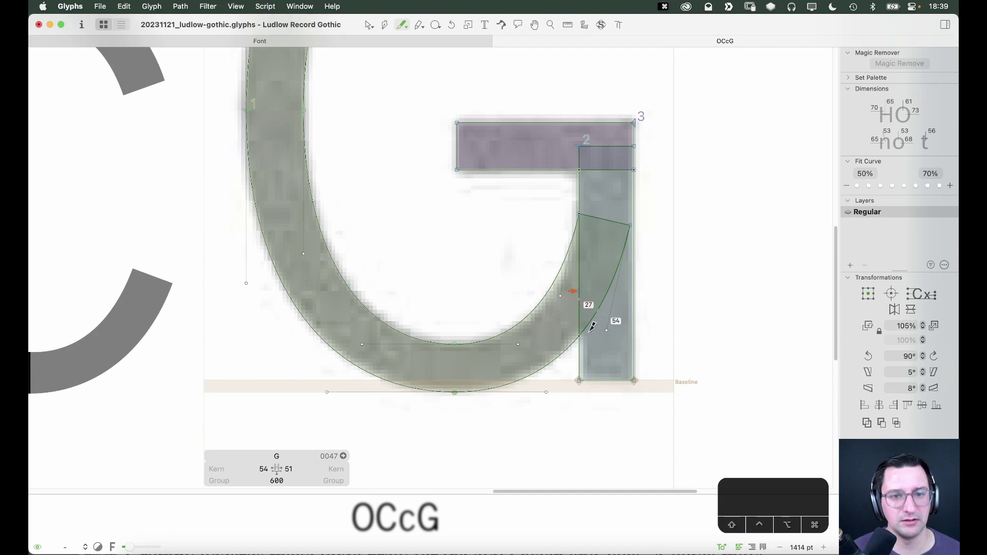
pyautogui.press('v')
pyautogui.press('e')
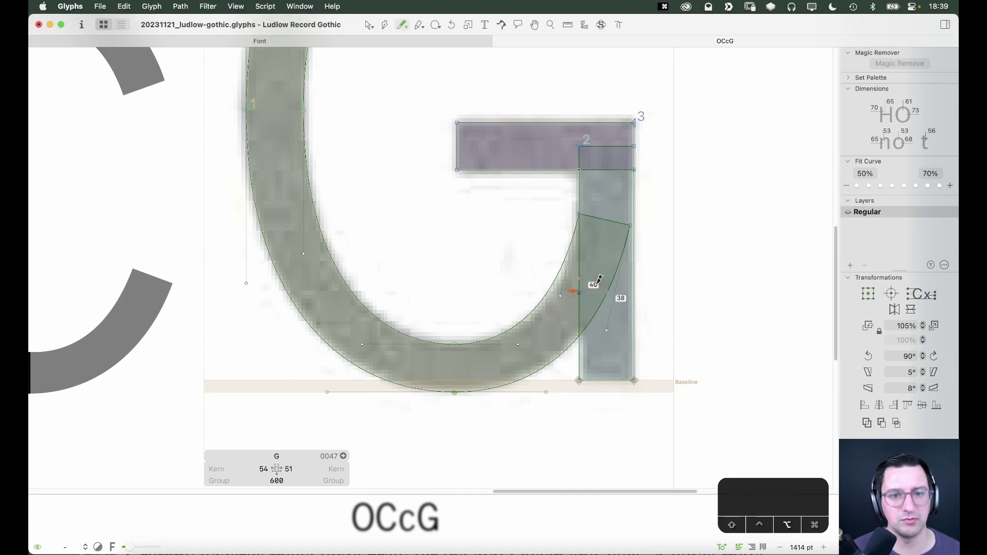
pyautogui.press('v')
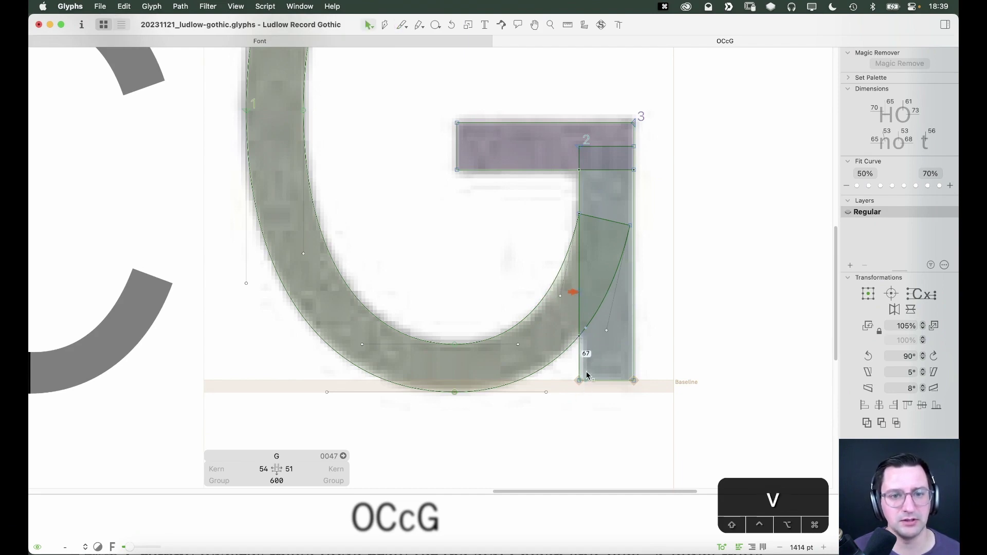
# Try tapering the G's stem by moving its bottom-left node and the middle node on its left edge inward
pyautogui.moveTo(579, 381); pyautogui.dragTo(601, 380)
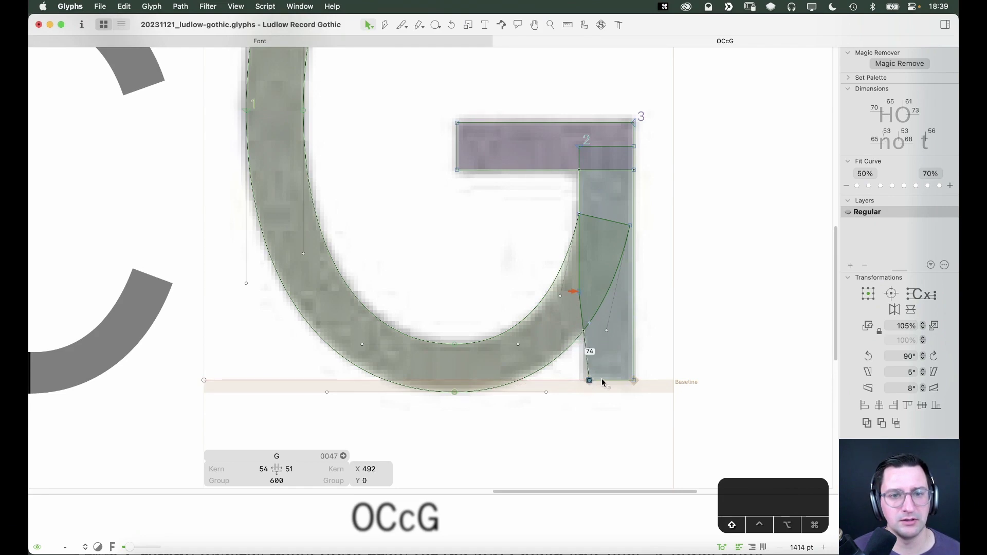
pyautogui.keyDown('shift'); pyautogui.click(579, 292); pyautogui.keyUp('shift')
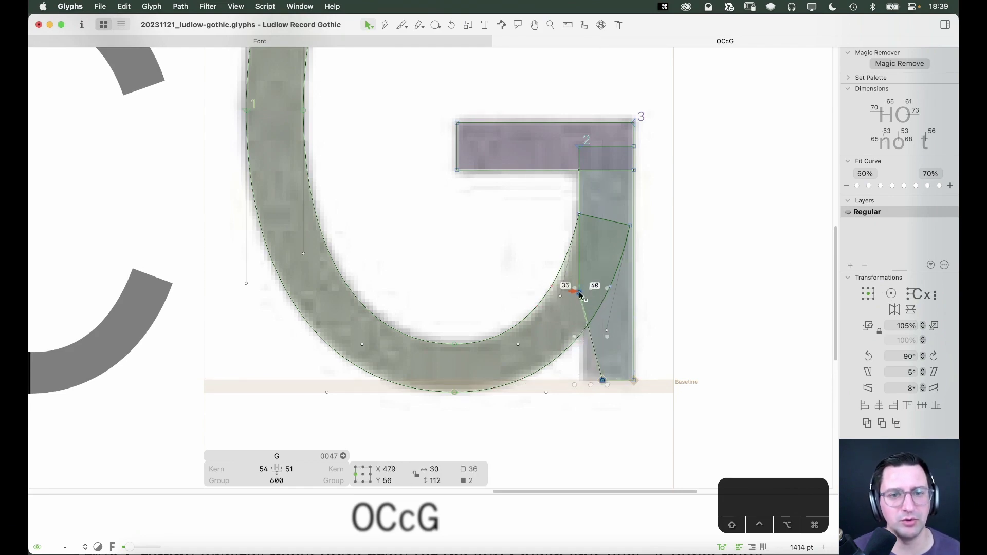
pyautogui.press('BackSpace')
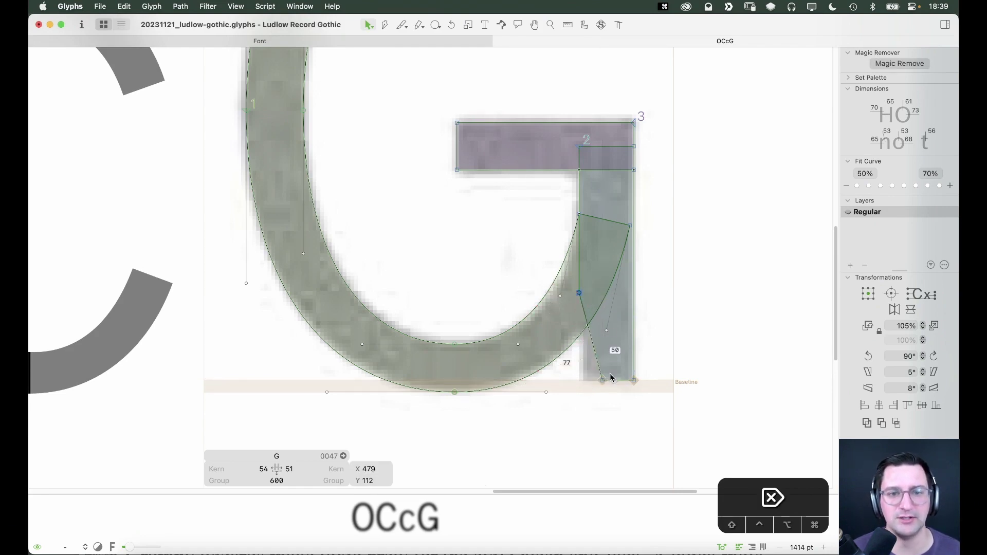
pyautogui.moveTo(580, 293); pyautogui.dragTo(597, 282)
pyautogui.press('cmd+z')
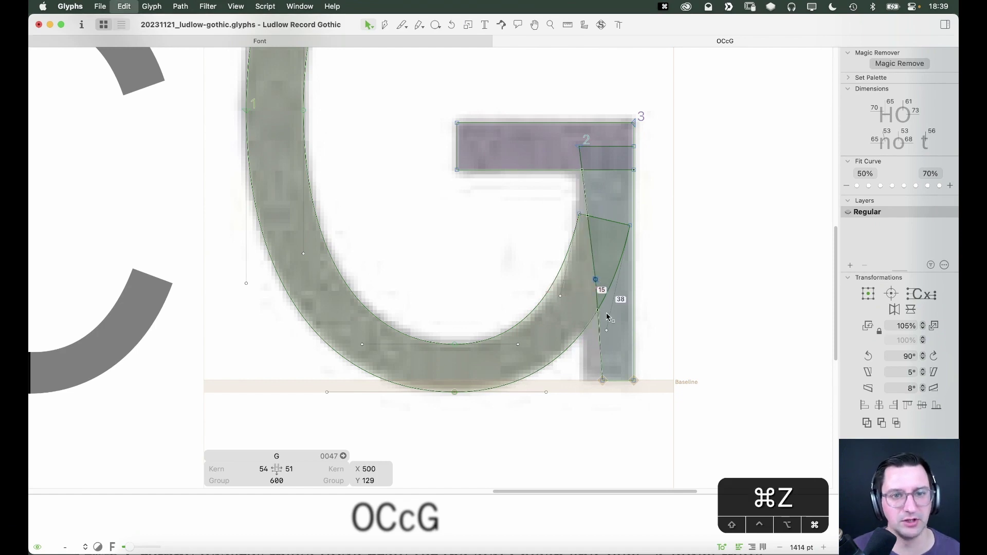
# Move the stem's bottom-left node to X 491 on the baseline to taper the spur, and preview the filled G
pyautogui.click(584, 389)
pyautogui.moveTo(602, 380); pyautogui.dragTo(589, 380)
pyautogui.press('space')
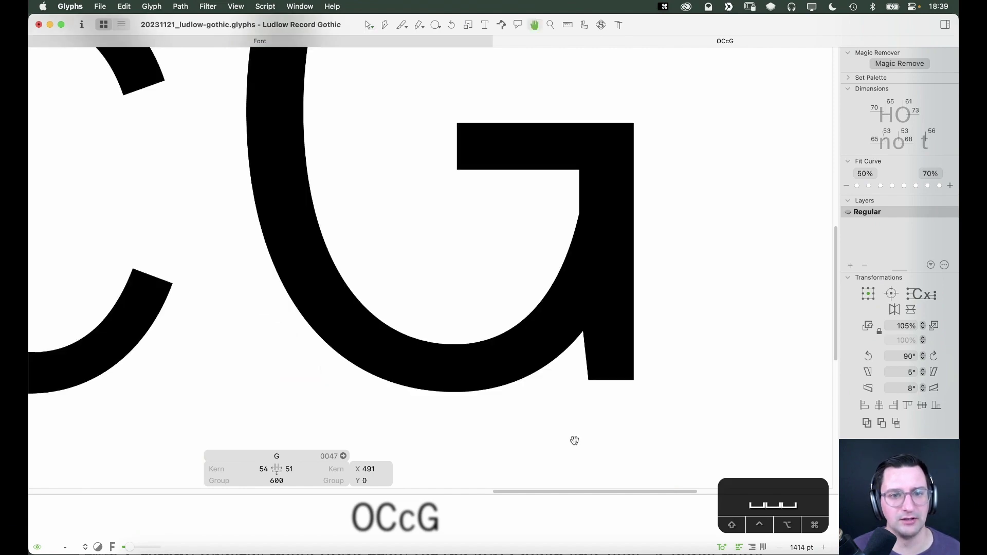
pyautogui.press('super+minus')
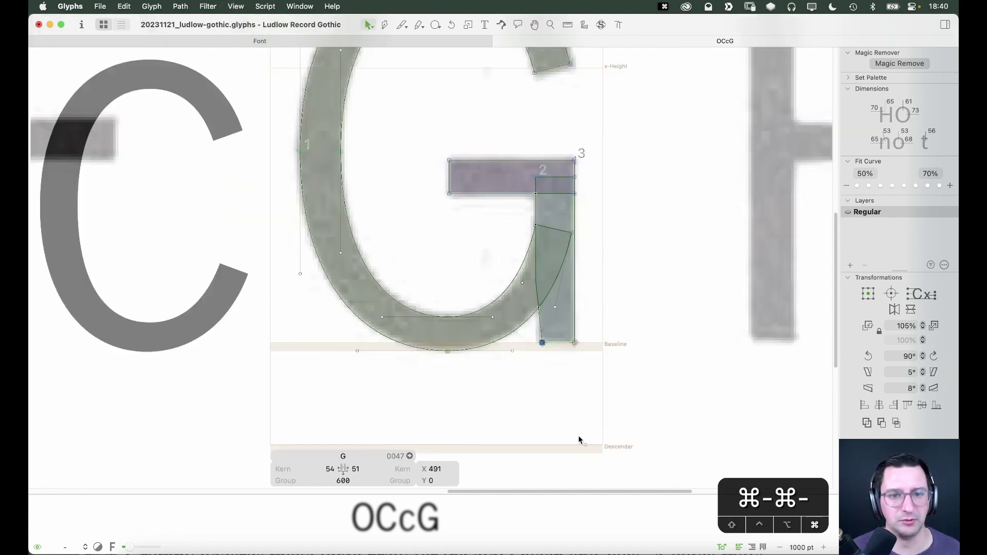
pyautogui.press('space')
pyautogui.moveTo(559, 345); pyautogui.dragTo(606, 392)
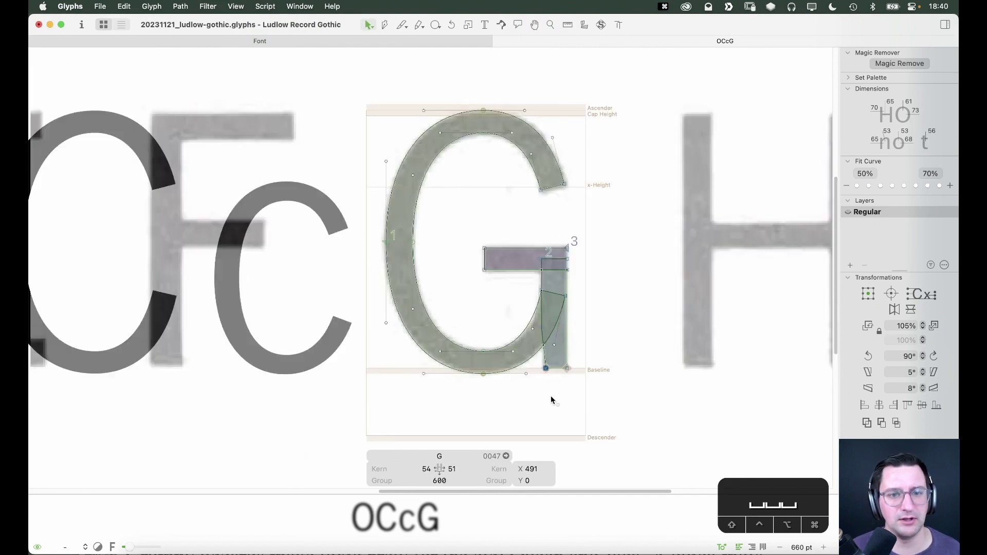
# Move the outer corner node of the bowl's lower terminal inside the stem to X 533, Y 221
pyautogui.press('z')
pyautogui.moveTo(599, 264); pyautogui.dragTo(465, 414)
pyautogui.press('v')
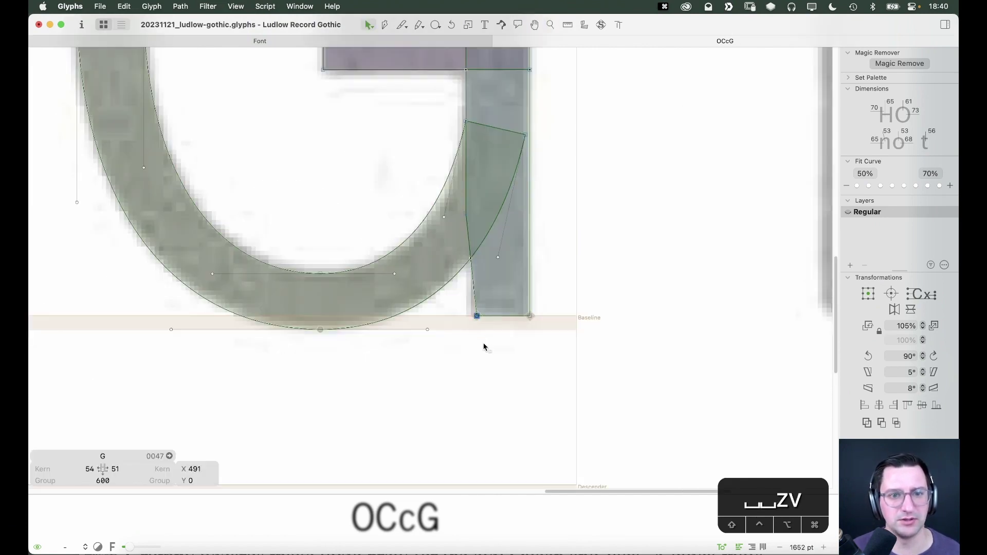
pyautogui.press('space')
pyautogui.moveTo(561, 360); pyautogui.dragTo(577, 399)
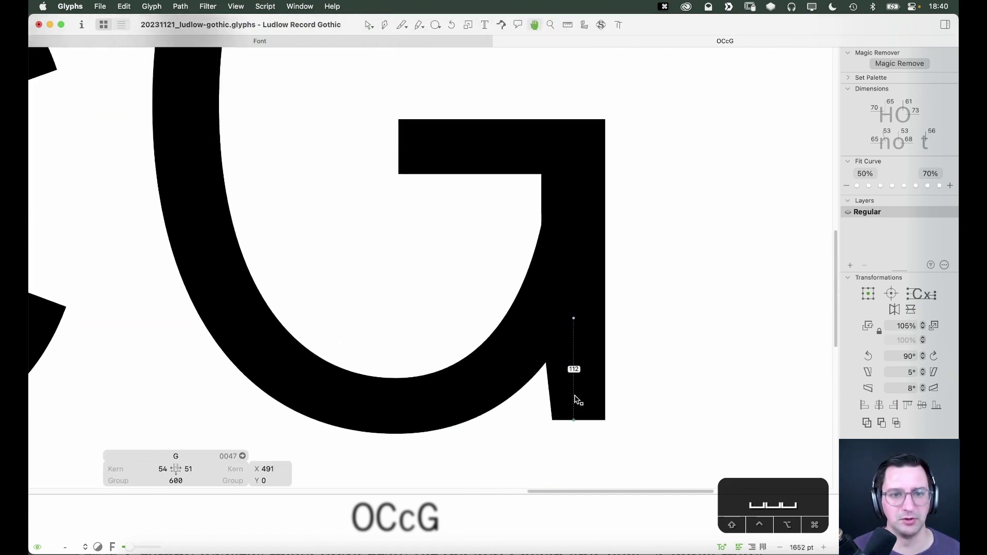
pyautogui.moveTo(602, 222)
pyautogui.mouseDown()
pyautogui.moveTo(595, 259)
pyautogui.moveTo(590, 211)
pyautogui.moveTo(591, 220)
pyautogui.mouseUp()
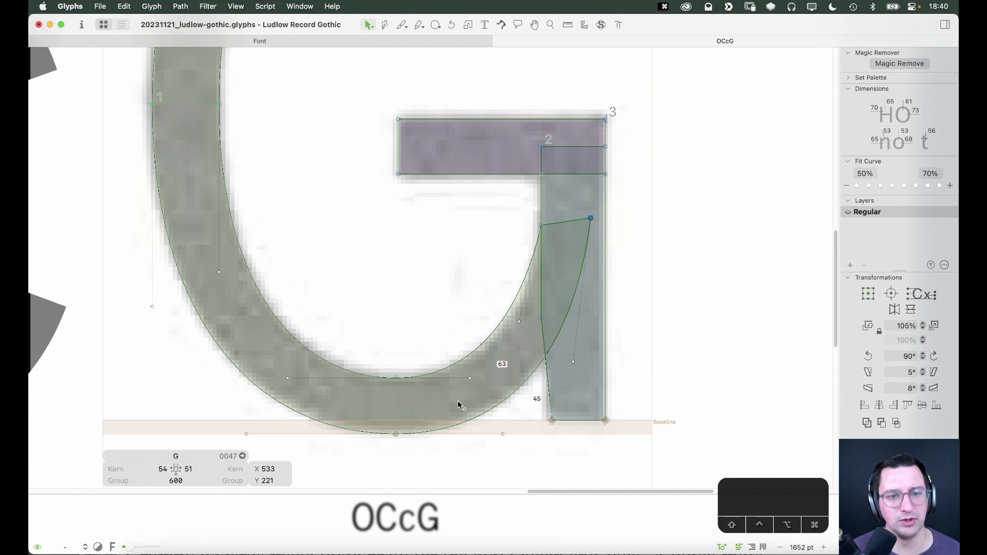
# Make the handle at the bowl's inner lower terminal vertical at X 479, Y 112, and raise the terminal's inner node to Y 238
pyautogui.click(533, 318)
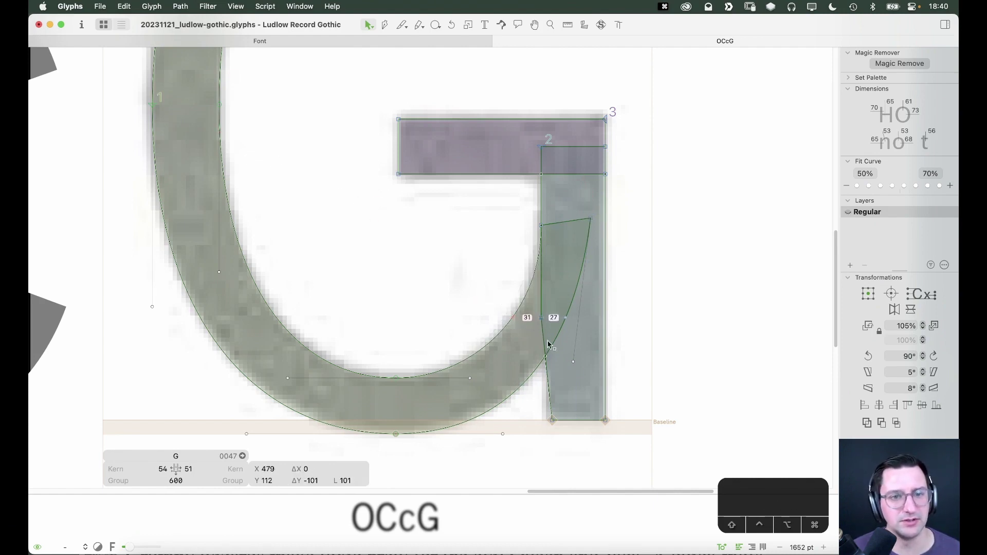
pyautogui.press('space')
pyautogui.moveTo(430, 374); pyautogui.dragTo(446, 365)
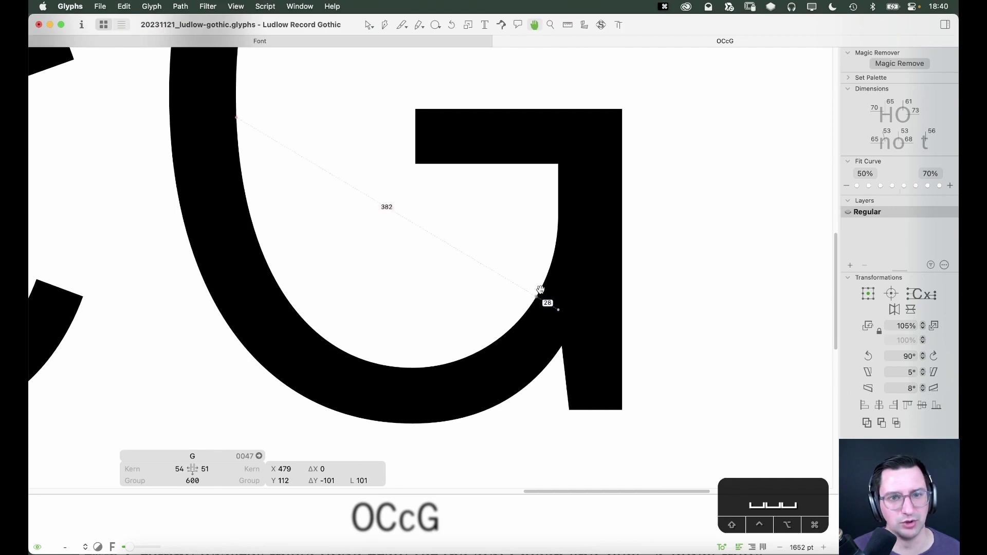
pyautogui.moveTo(559, 214); pyautogui.dragTo(559, 194)
pyautogui.press('space')
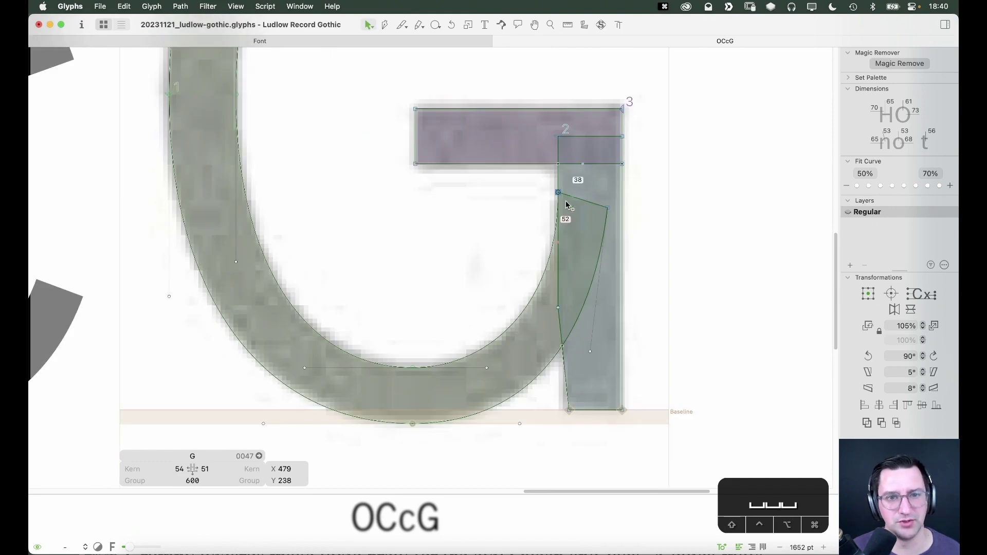
# Adjust the right handle of the bowl's inner bottom node to X 408, a length of 88 units, and preview the curve
pyautogui.click(487, 368)
pyautogui.moveTo(493, 370); pyautogui.dragTo(494, 371)
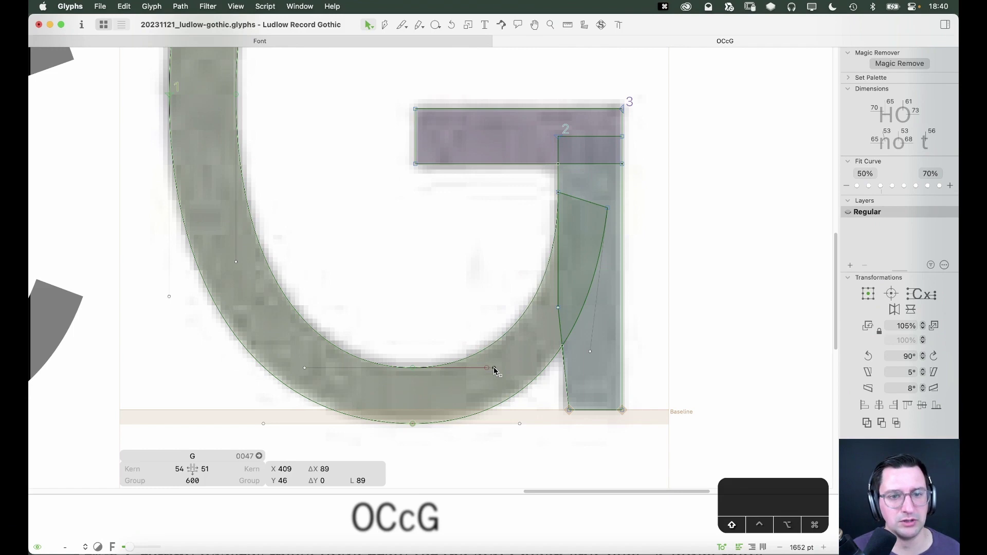
pyautogui.press('space')
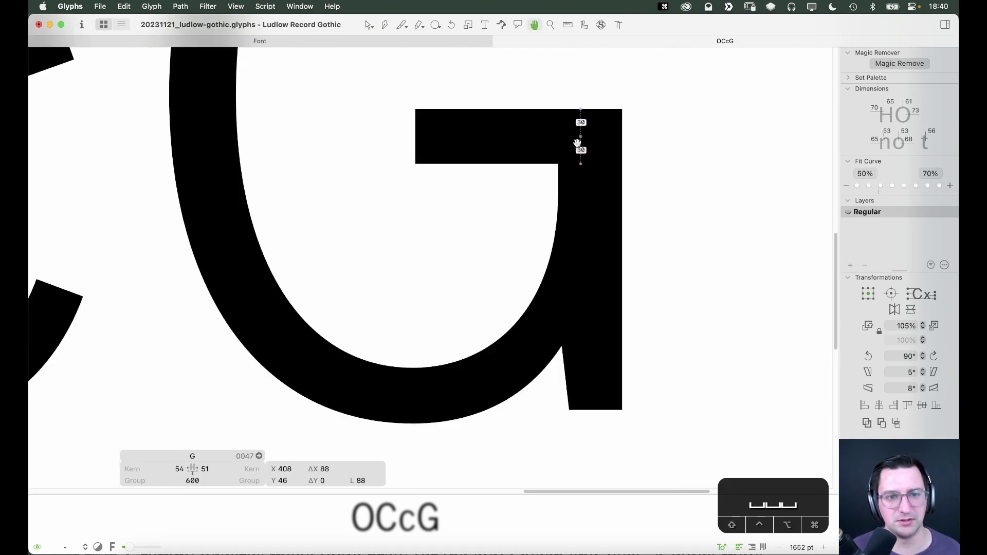
pyautogui.scroll(-2, 491, 440)
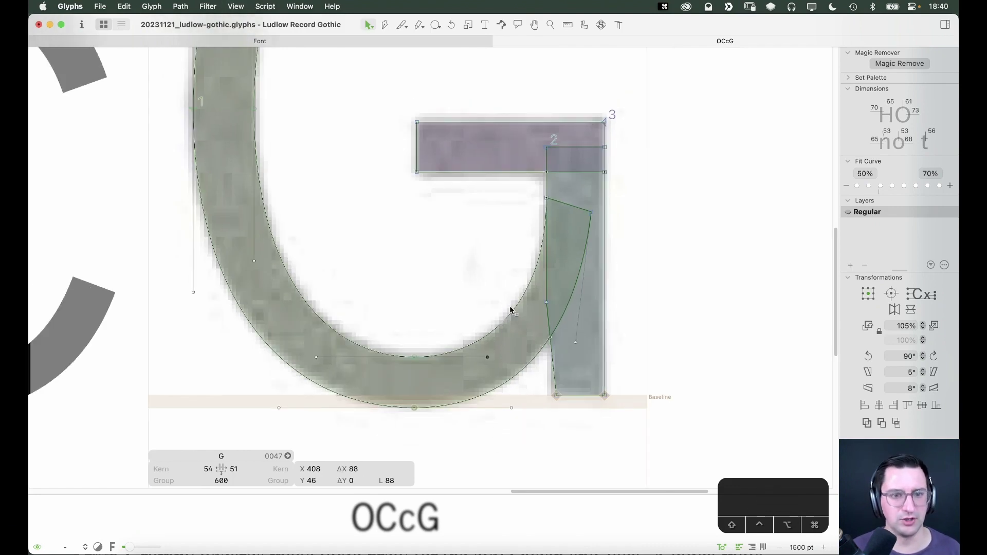
# Display the curvature visualization on the G's bowl and lower its volume slightly
pyautogui.click(601, 26)
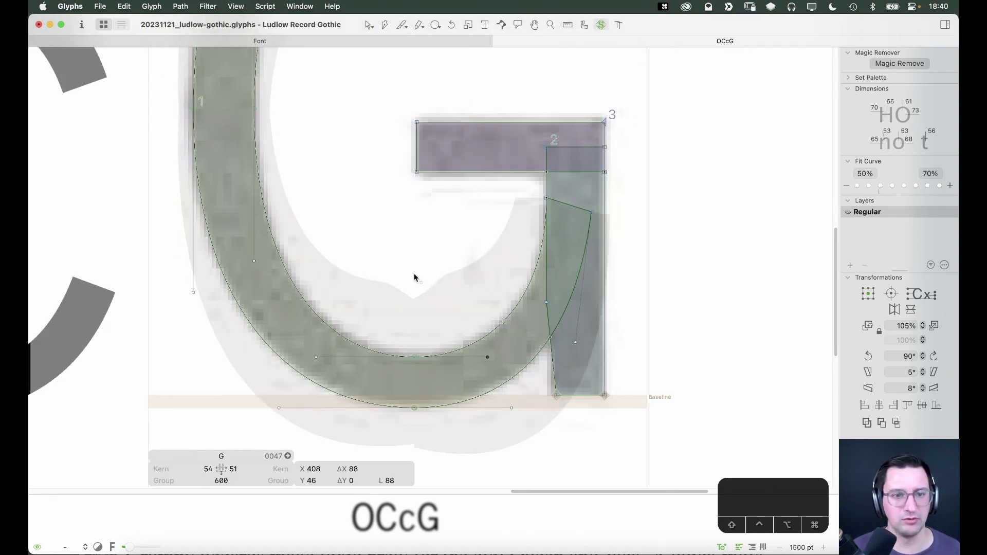
pyautogui.rightClick(488, 297)
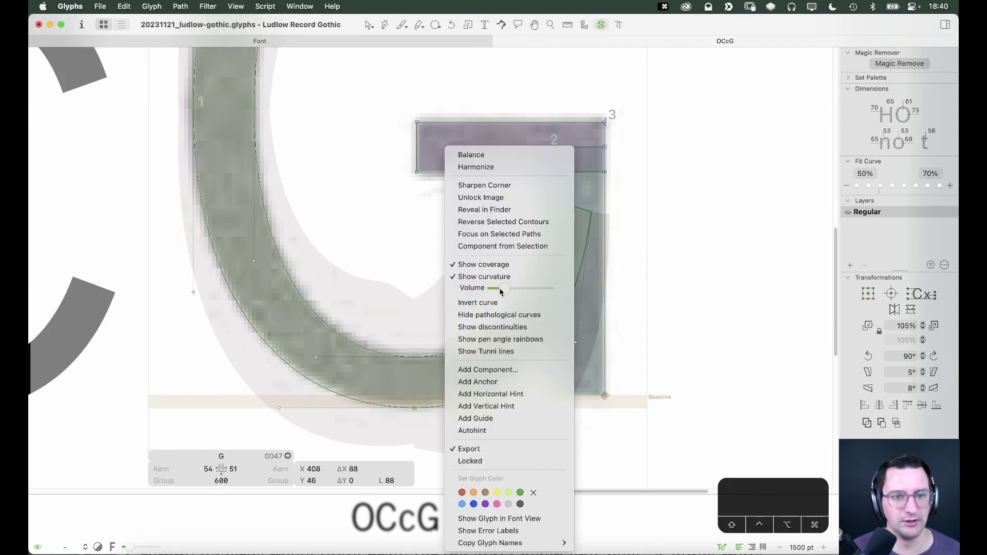
pyautogui.moveTo(499, 288); pyautogui.dragTo(501, 290)
pyautogui.click(399, 283)
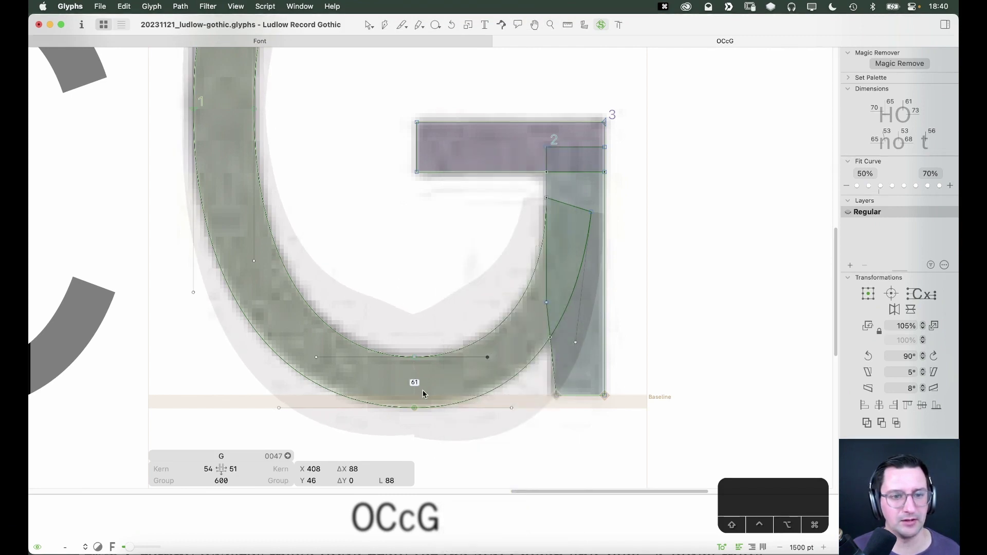
# Nudge the bowl's outer bottom node left to X 317, Y -15 with its handles fixed to smooth the curvature, and return to the Select tool
pyautogui.moveTo(423, 393); pyautogui.dragTo(385, 425)
pyautogui.hotkey('alt', 'Left')
pyautogui.hotkey('alt', 'Left')
pyautogui.hotkey('alt', 'Left')
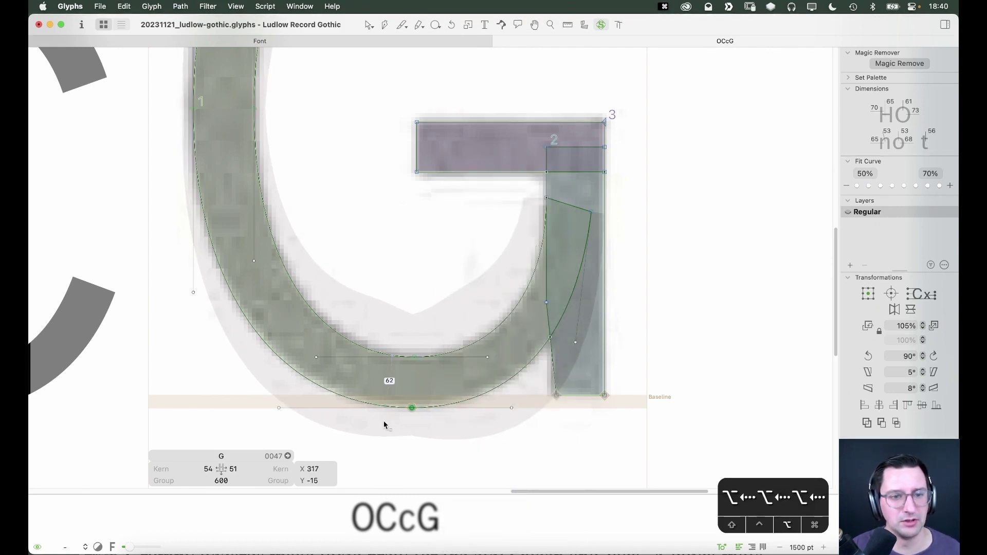
pyautogui.press('v')
# Preview the G among its neighbouring letters and insert a lowercase n after it for comparison
pyautogui.press('super+equal')
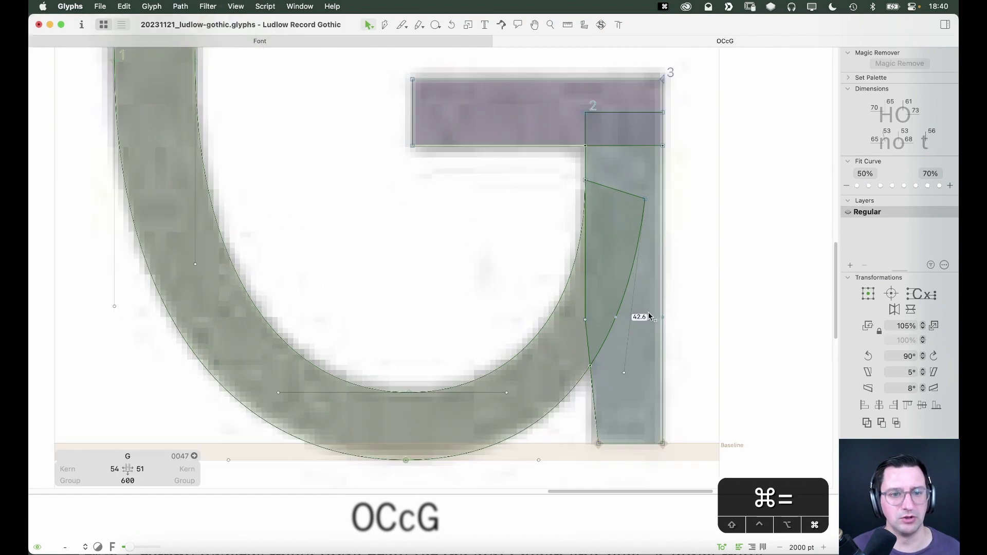
pyautogui.press('super+minus')
pyautogui.press('super+minus')
pyautogui.press('super+minus')
pyautogui.press('space')
pyautogui.moveTo(509, 267); pyautogui.dragTo(549, 303)
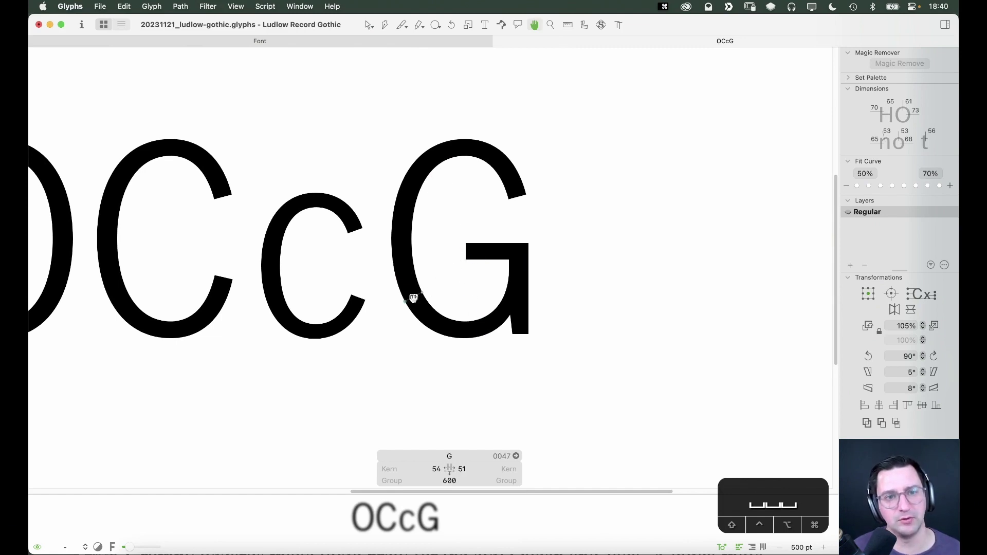
pyautogui.write('t')
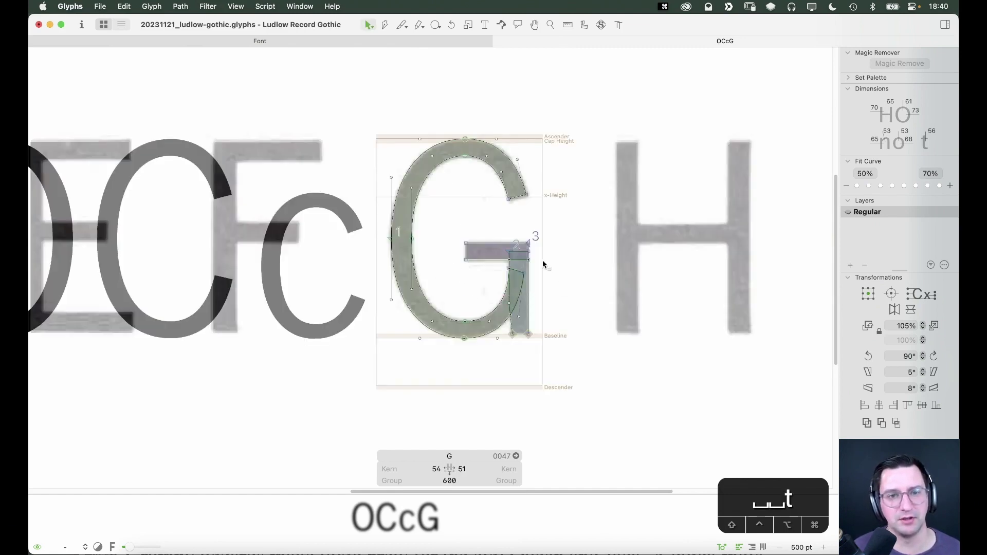
pyautogui.write('n')
pyautogui.press('Escape')
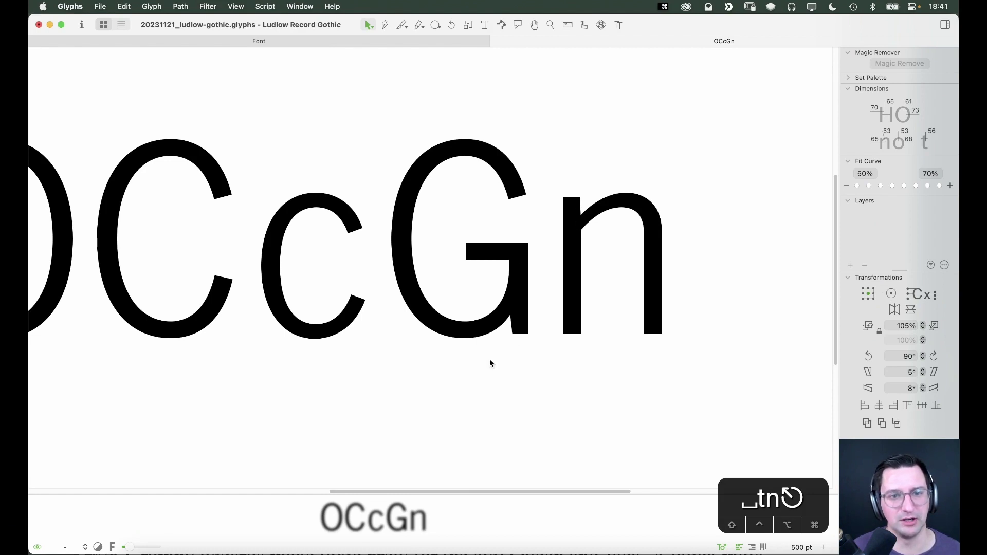
# Examine the G's lower bowl-to-stem join and spur up close, both as outlines and as a filled preview beside the n
pyautogui.press('z')
pyautogui.moveTo(586, 213); pyautogui.dragTo(425, 355)
pyautogui.press('v')
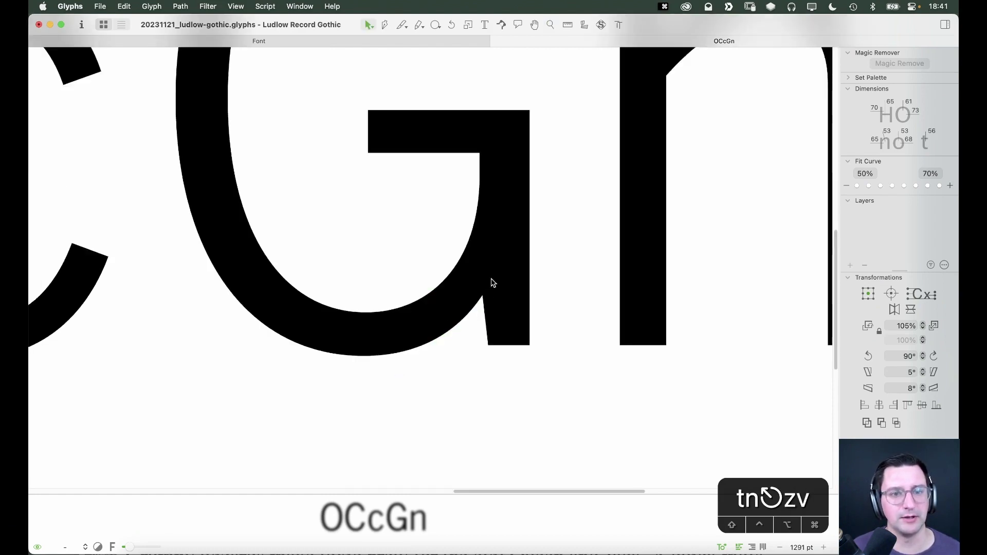
pyautogui.doubleClick(492, 286)
pyautogui.press('super+minus')
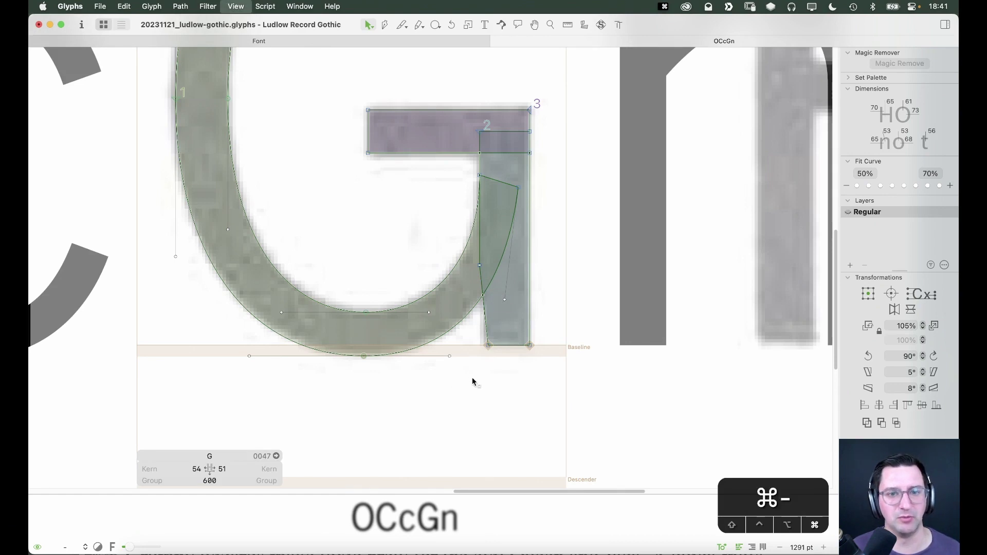
pyautogui.scroll(3, 467, 311)
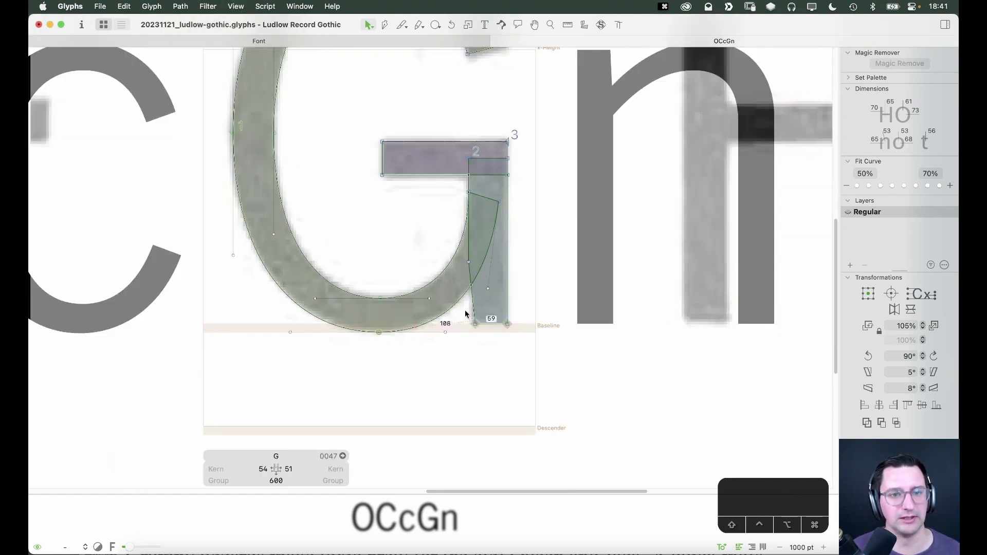
pyautogui.press('space')
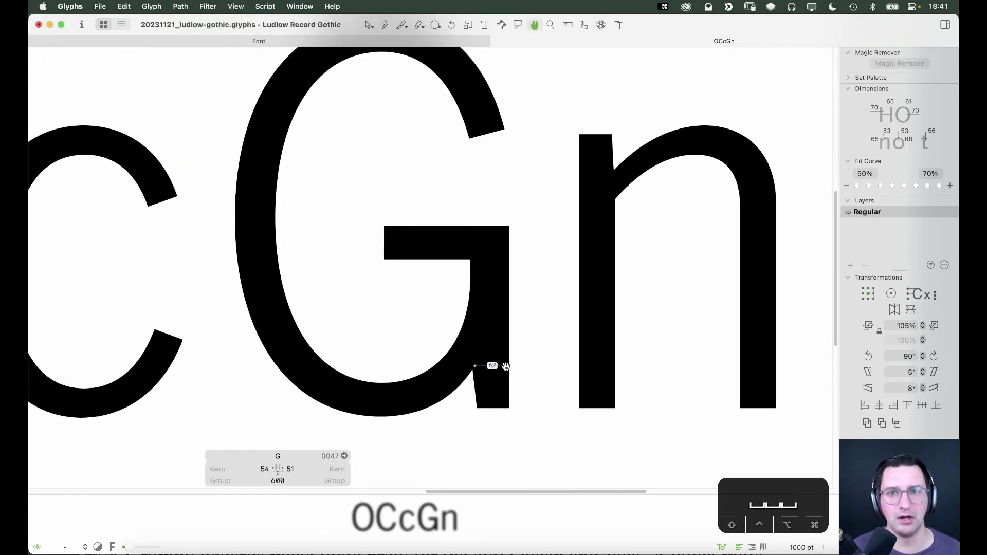
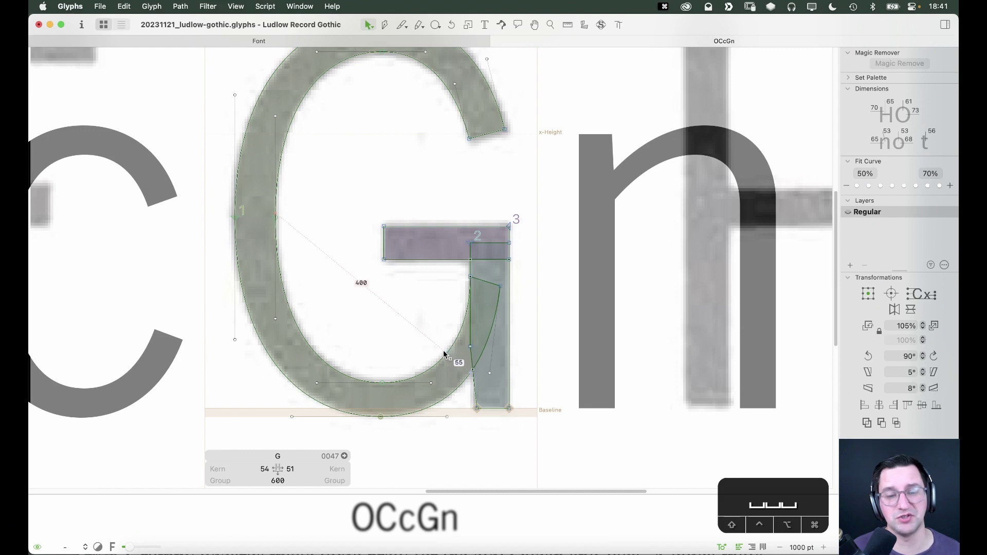
# Inspect how the n's arch joins its tapered stem, return to the G, and preview the whole OCcGn string
pyautogui.doubleClick(642, 184)
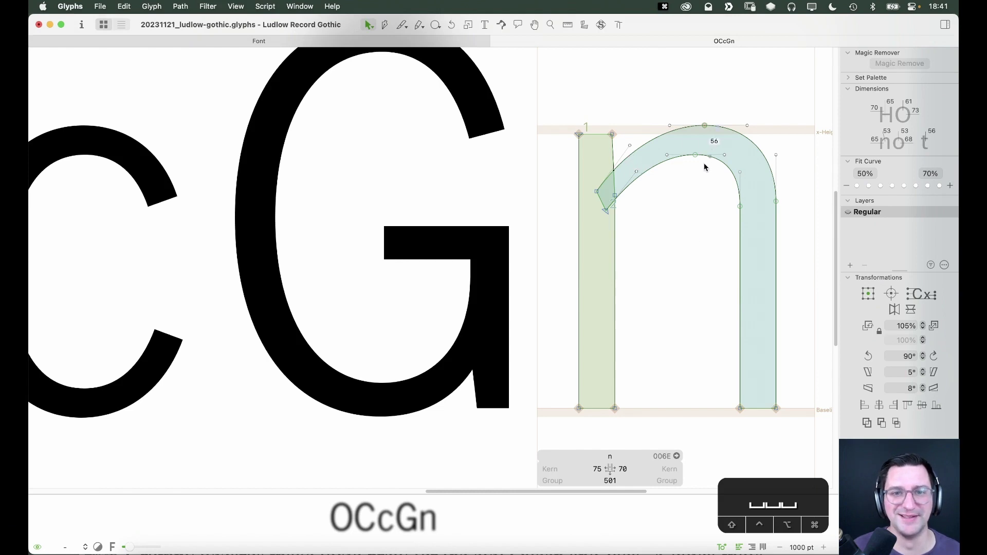
pyautogui.doubleClick(432, 347)
pyautogui.press('super+minus')
pyautogui.press('super+minus')
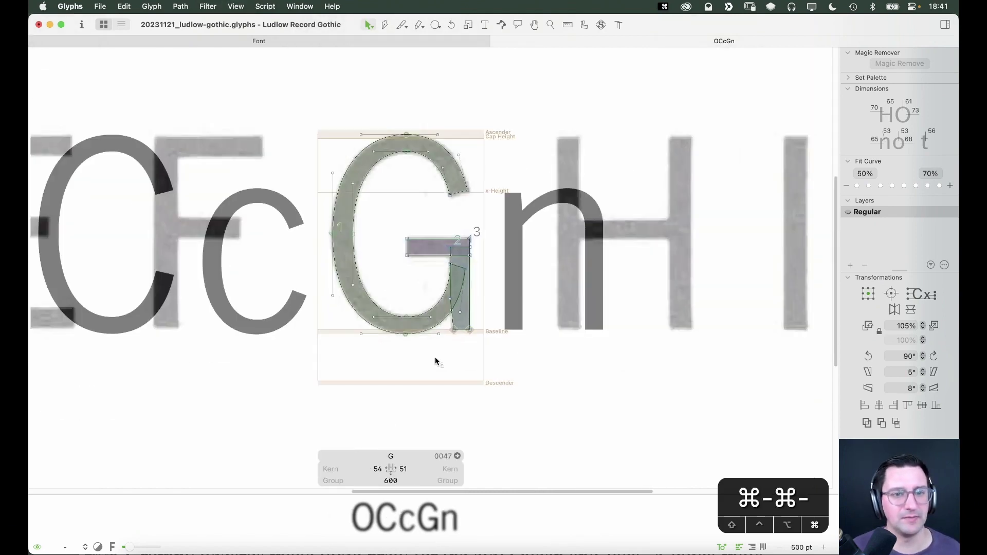
pyautogui.press('super+minus')
pyautogui.press('space')
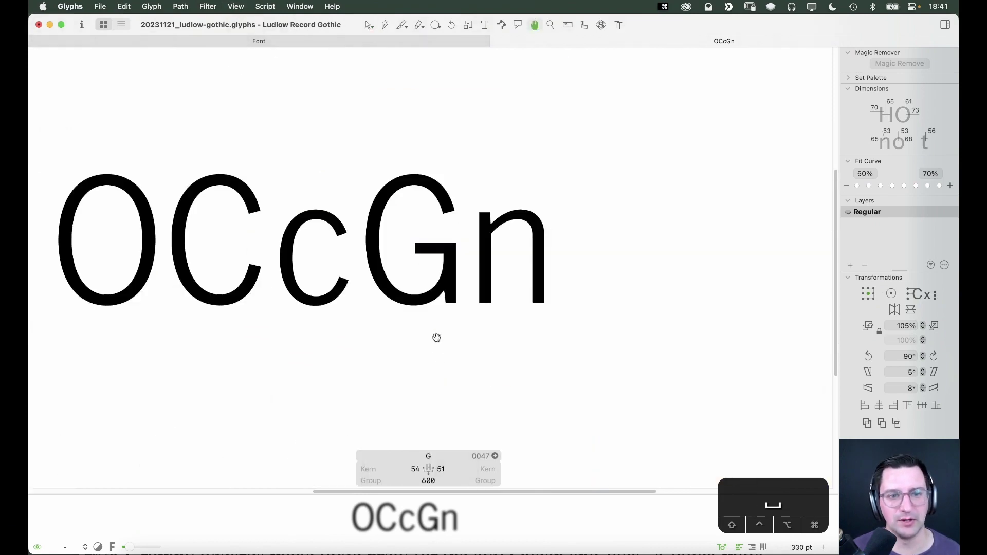
pyautogui.press('space')
pyautogui.press('space')
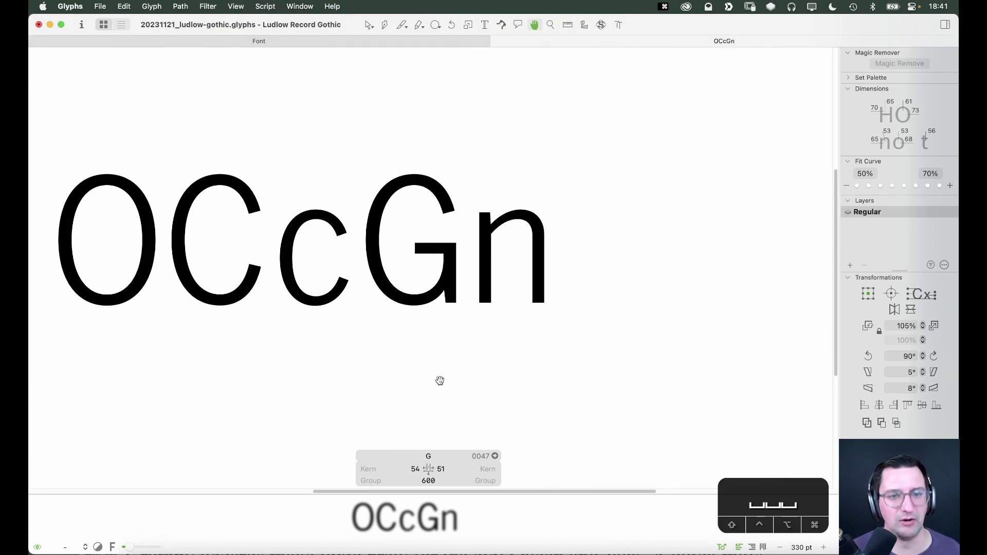
# Insert a lowercase p between the G and the n in the sample text
pyautogui.press('t')
pyautogui.click(456, 266)
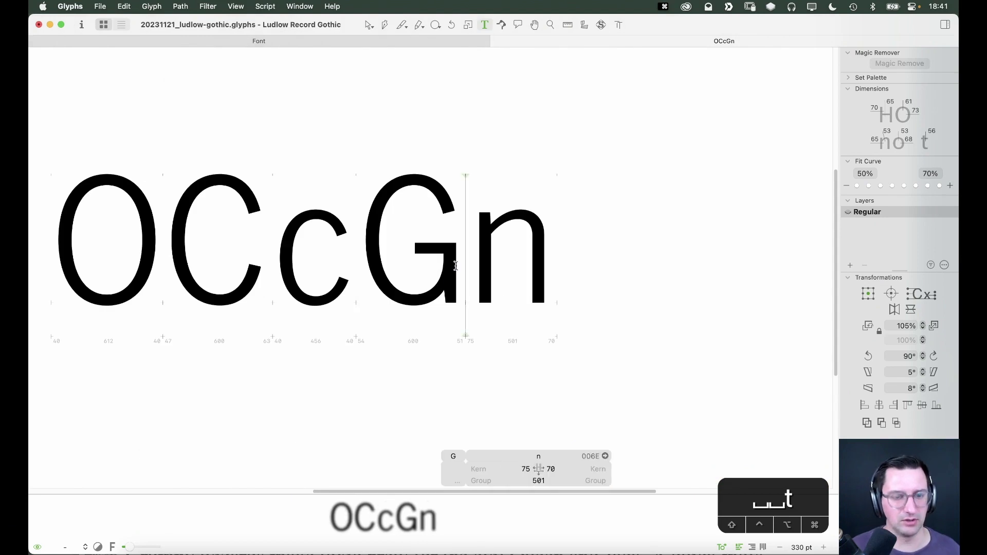
pyautogui.write('p')
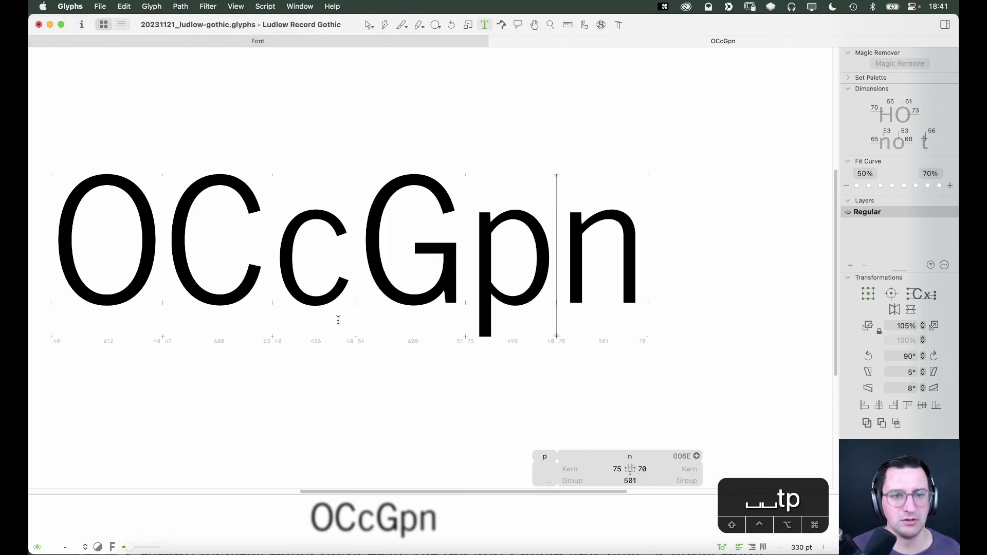
# Open the G's outlines and move the bowl's end node inside the stem to X 523, Y 238
pyautogui.press('Escape')
pyautogui.press('z')
pyautogui.moveTo(537, 164); pyautogui.dragTo(333, 328)
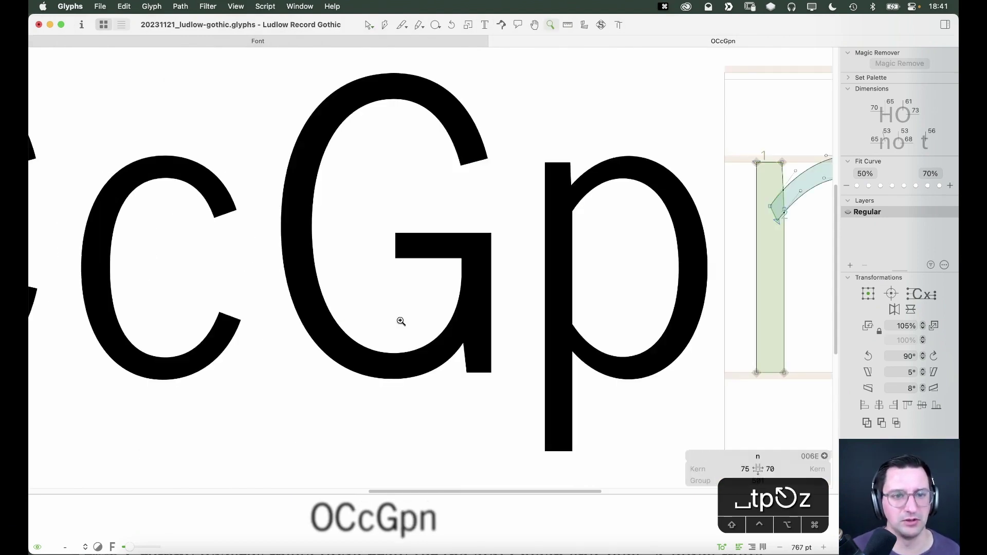
pyautogui.press('v')
pyautogui.doubleClick(451, 370)
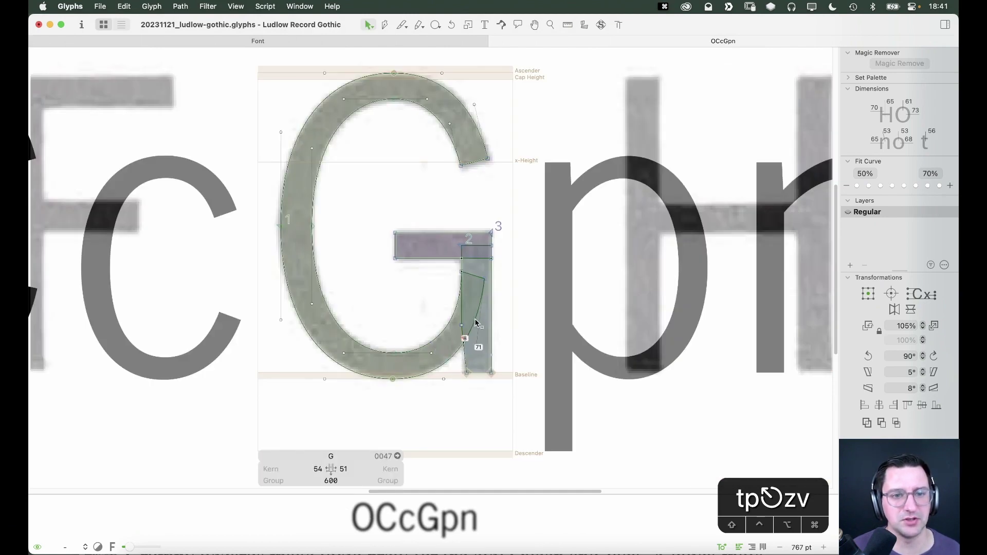
pyautogui.click(484, 278)
pyautogui.hotkey('shift', 'Left')
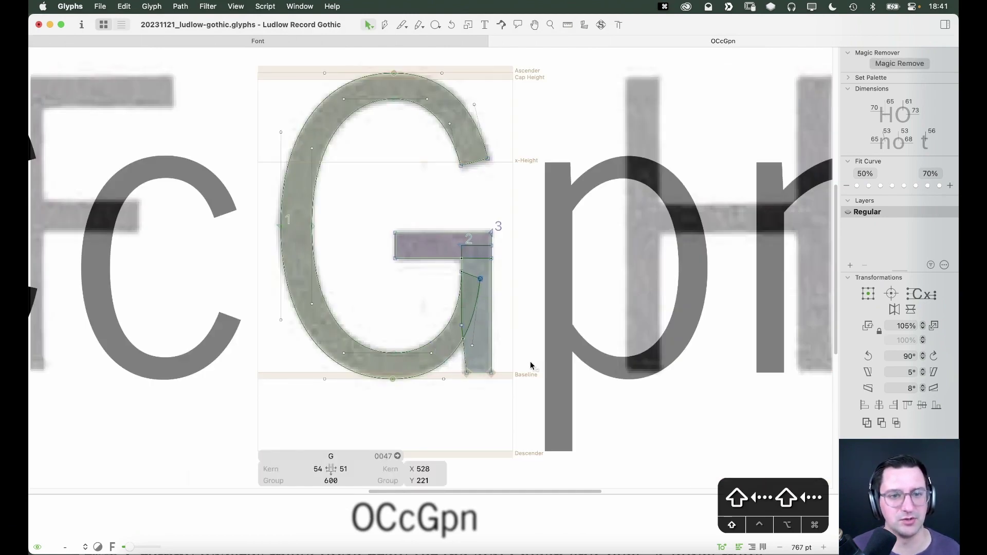
pyautogui.hotkey('shift', 'Up')
pyautogui.hotkey('shift', 'Up')
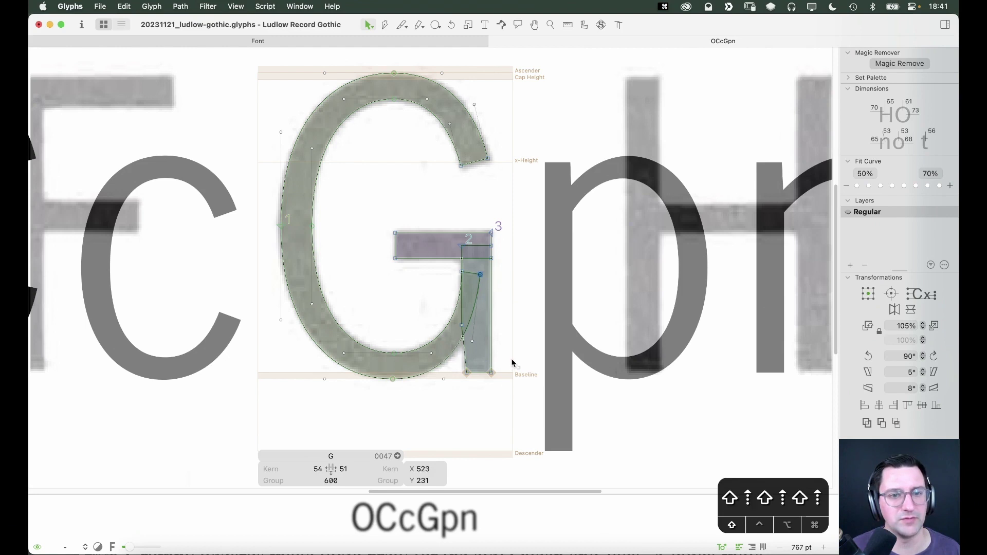
pyautogui.press('Up')
pyautogui.press('Up')
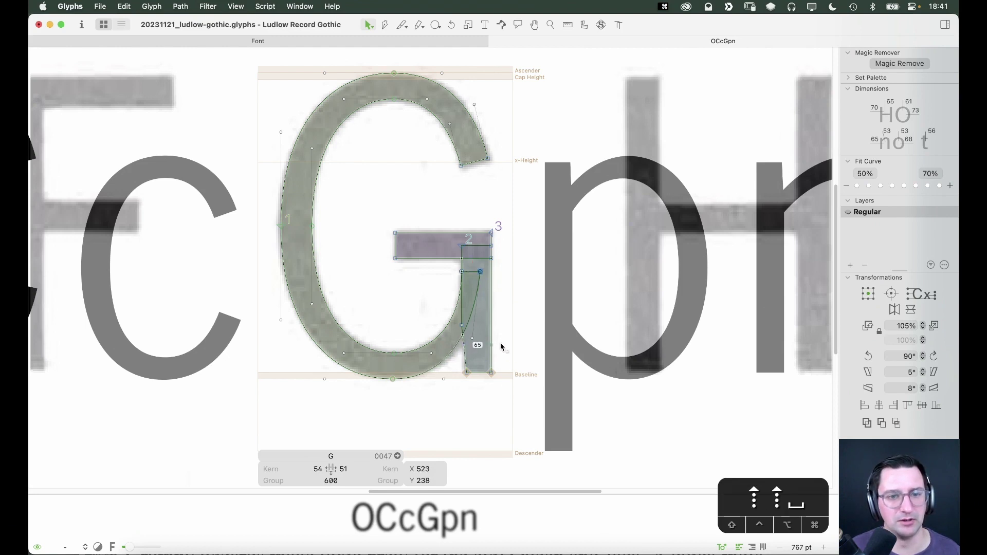
pyautogui.press('space')
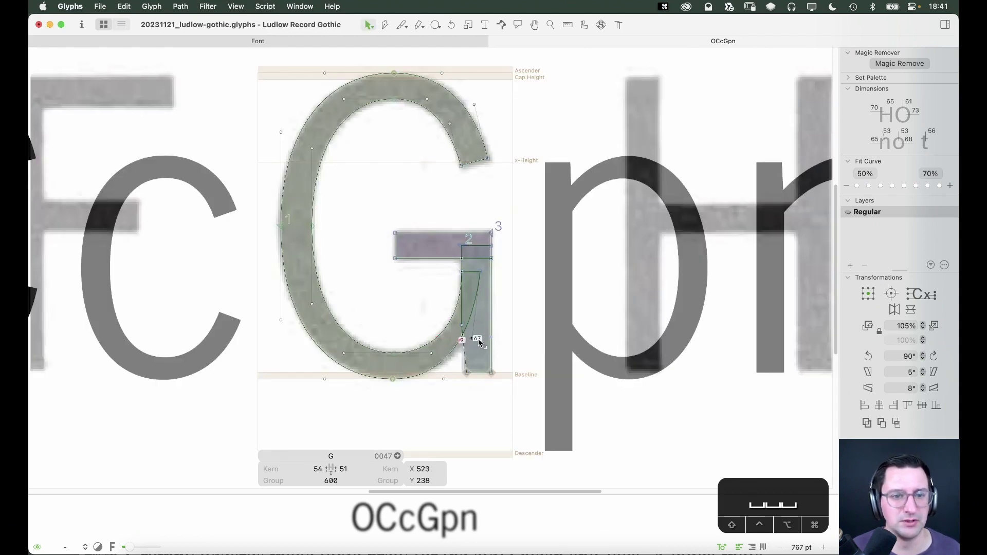
# Align the curve handle below that end node vertically beneath it at X 523, Y 86, and check the filled preview
pyautogui.keyDown('shift'); pyautogui.click(478, 341); pyautogui.keyUp('shift')
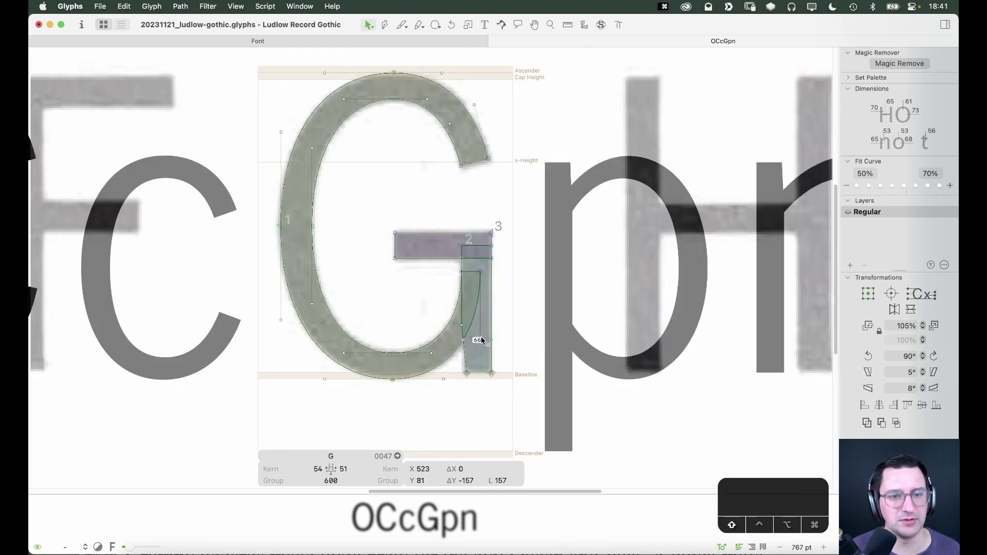
pyautogui.press('space')
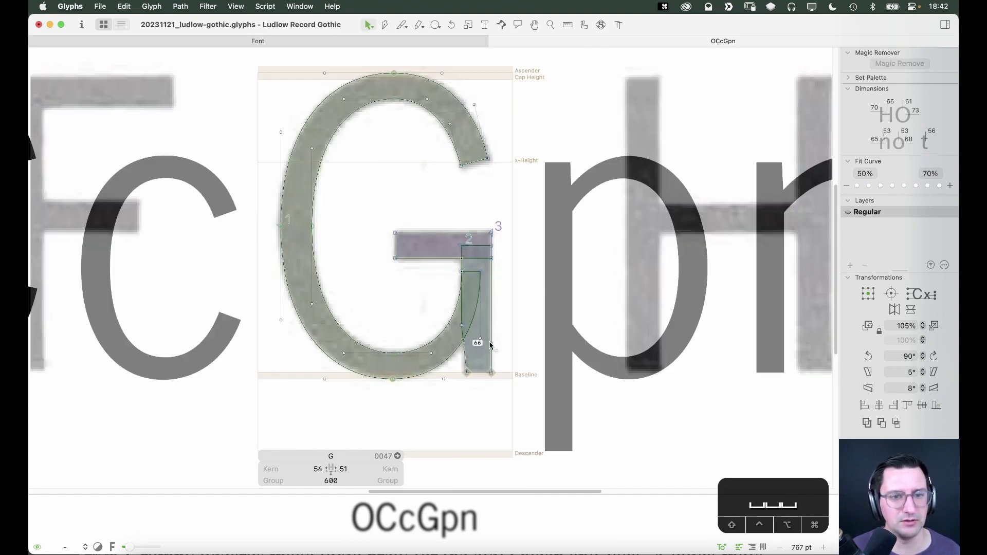
pyautogui.keyDown('shift'); pyautogui.click(479, 336); pyautogui.keyUp('shift')
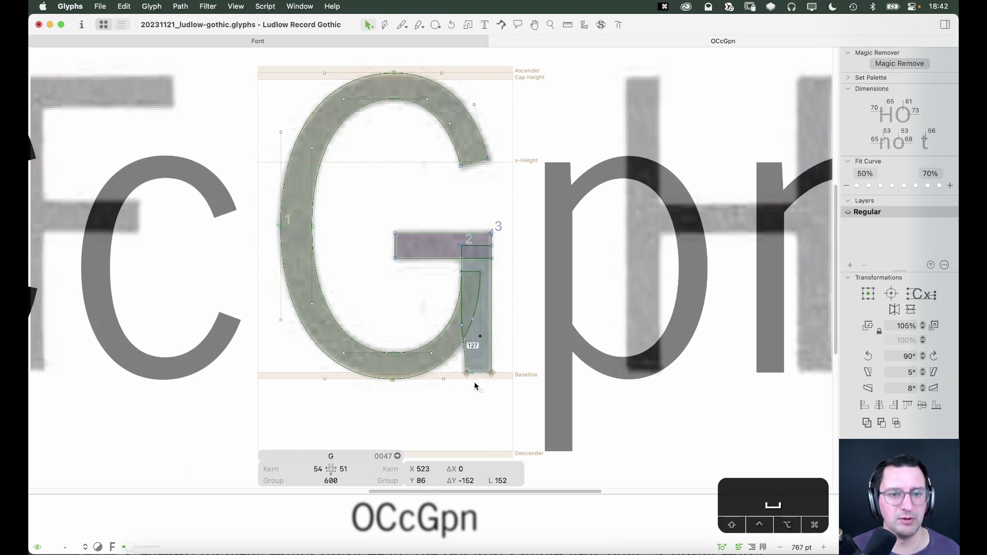
pyautogui.press('space')
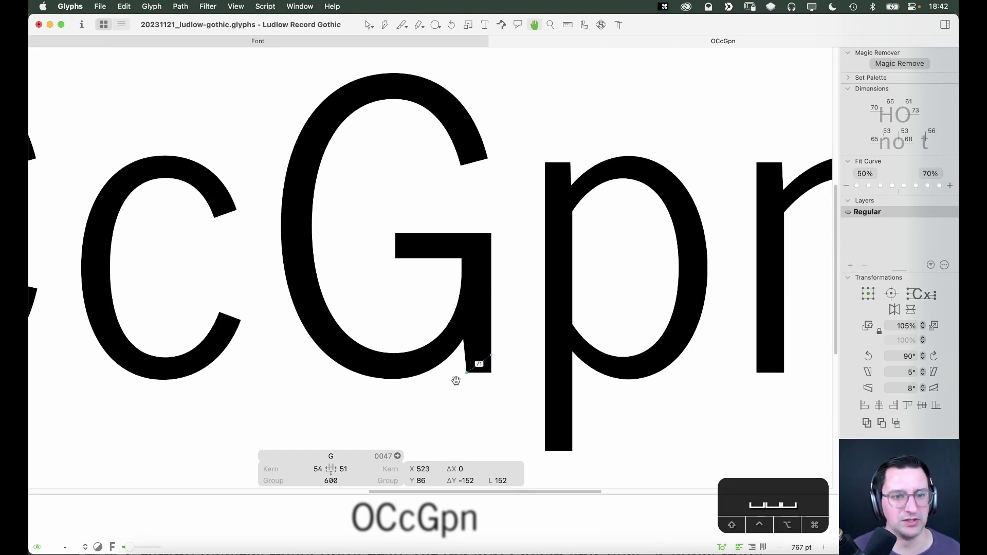
pyautogui.press('space')
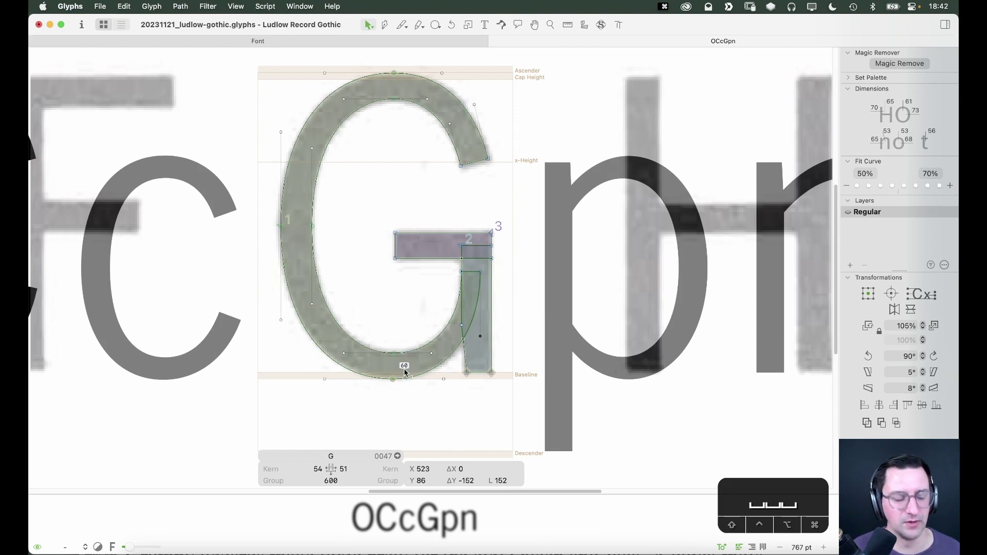
# Nudge the outer bottom node of the G's bowl left to X 309, keeping its curve handles in place
pyautogui.click(600, 25)
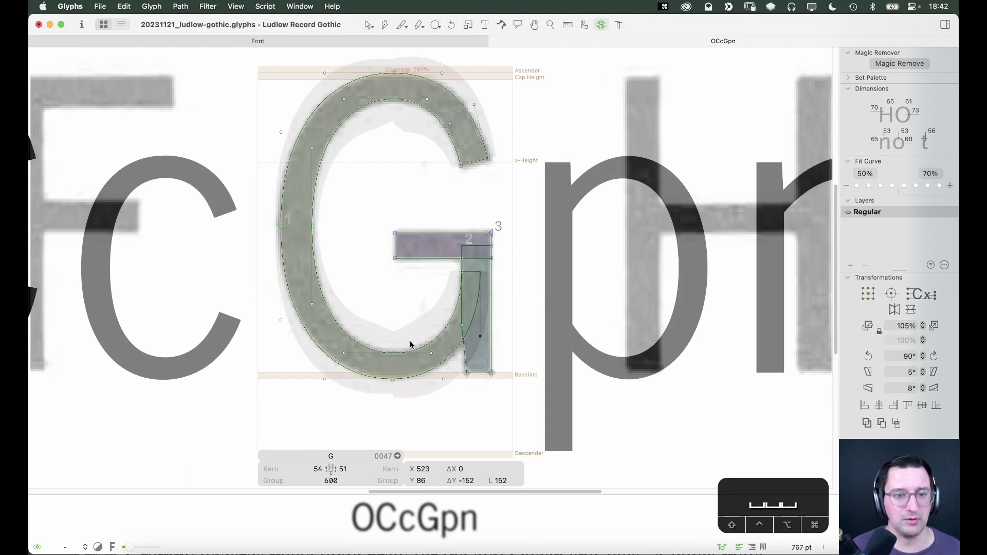
pyautogui.moveTo(398, 364); pyautogui.dragTo(370, 389)
pyautogui.hotkey('alt', 'shift', 'Left')
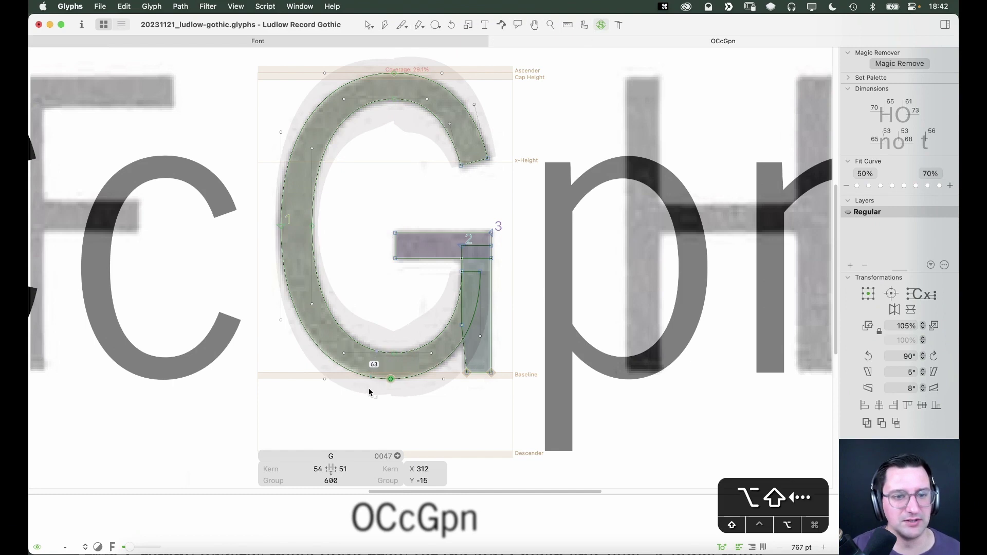
pyautogui.hotkey('alt', 'Left')
pyautogui.hotkey('alt', 'Left')
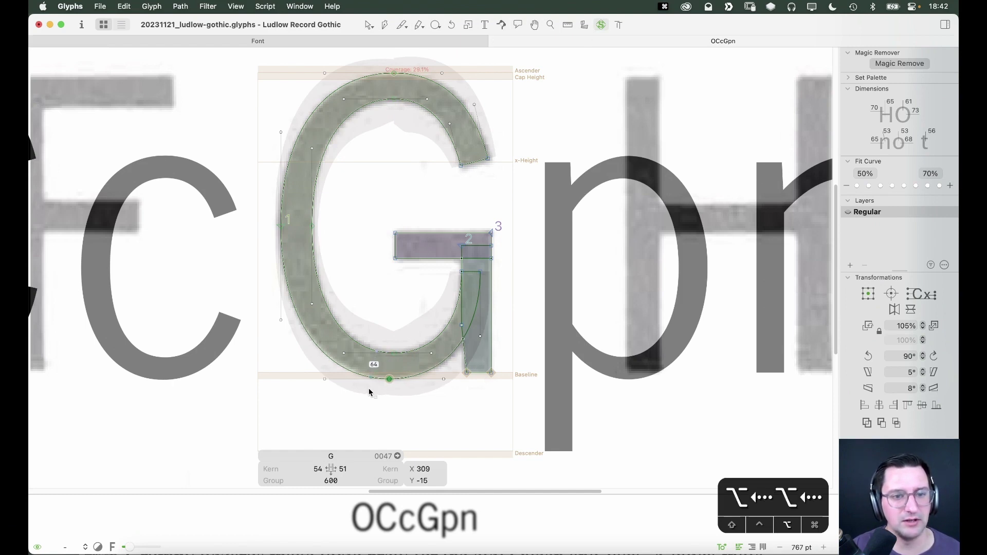
pyautogui.press('v')
pyautogui.click(417, 434)
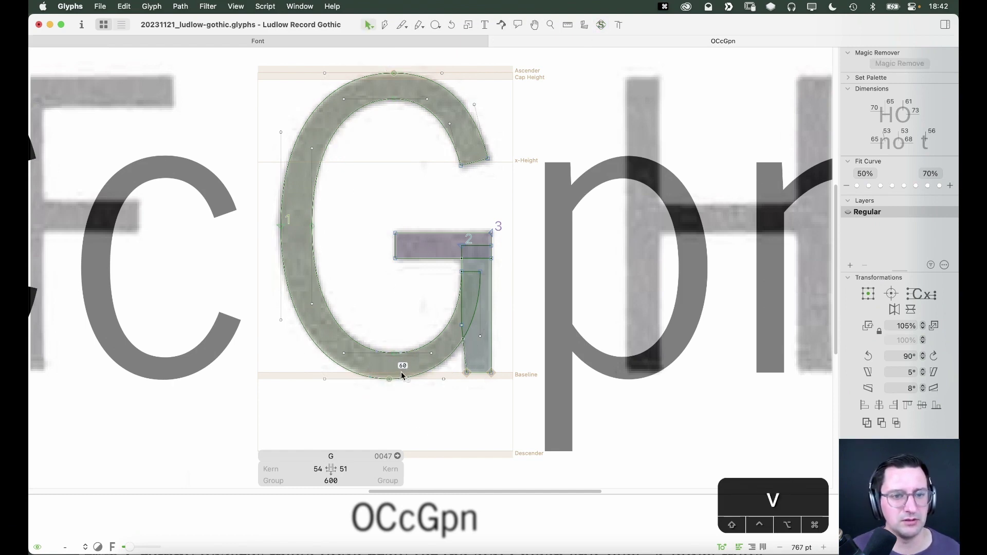
# Examine the refined G among the other letters of OCcGpn as a filled preview at several sizes
pyautogui.press('space')
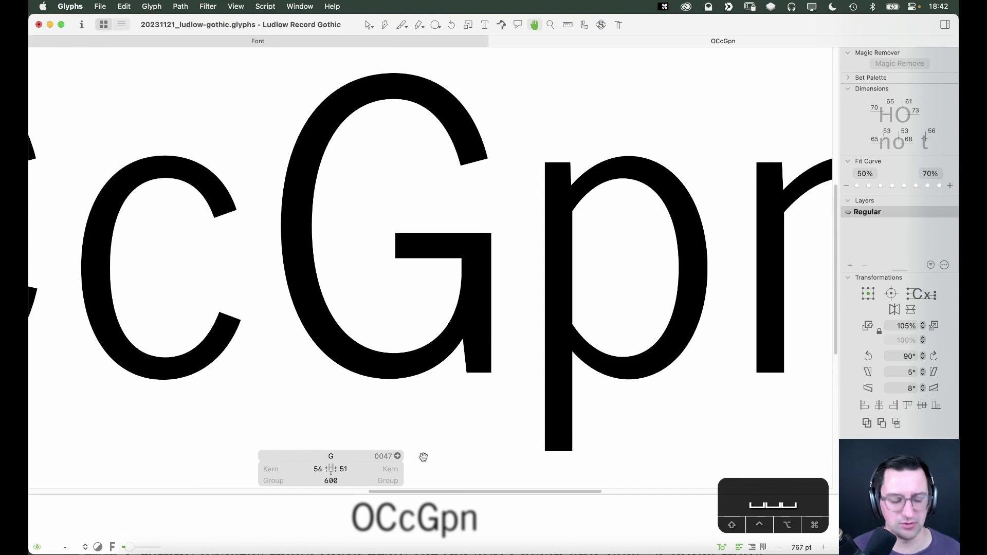
pyautogui.press('super+minus')
pyautogui.press('super+minus')
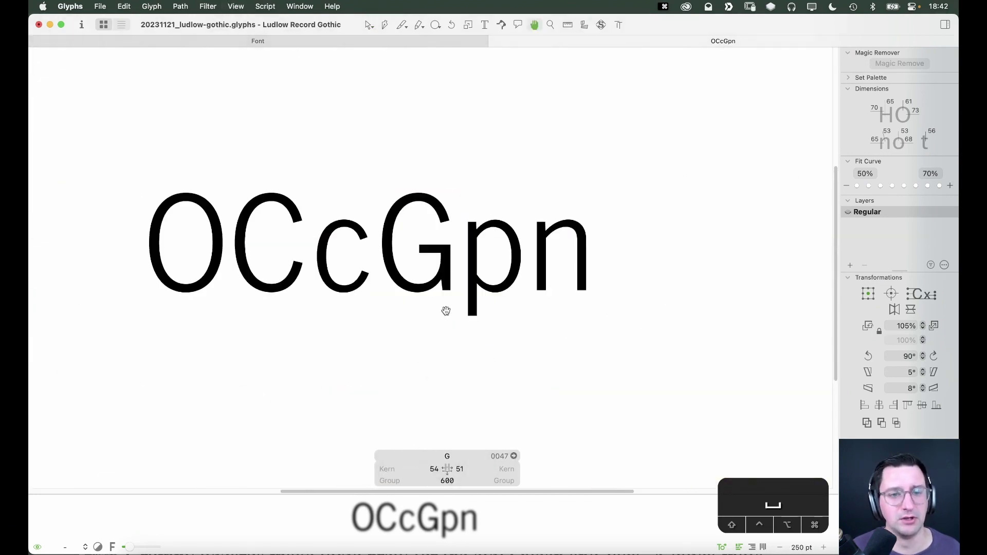
pyautogui.press('space')
pyautogui.press('space')
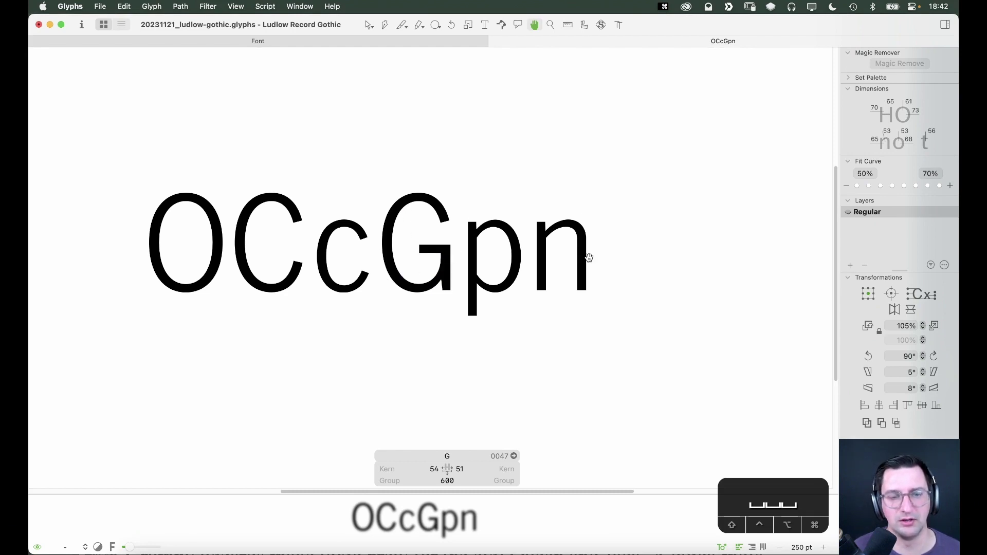
pyautogui.scroll(3, 384, 372)
pyautogui.hscroll(-3, 396, 346)
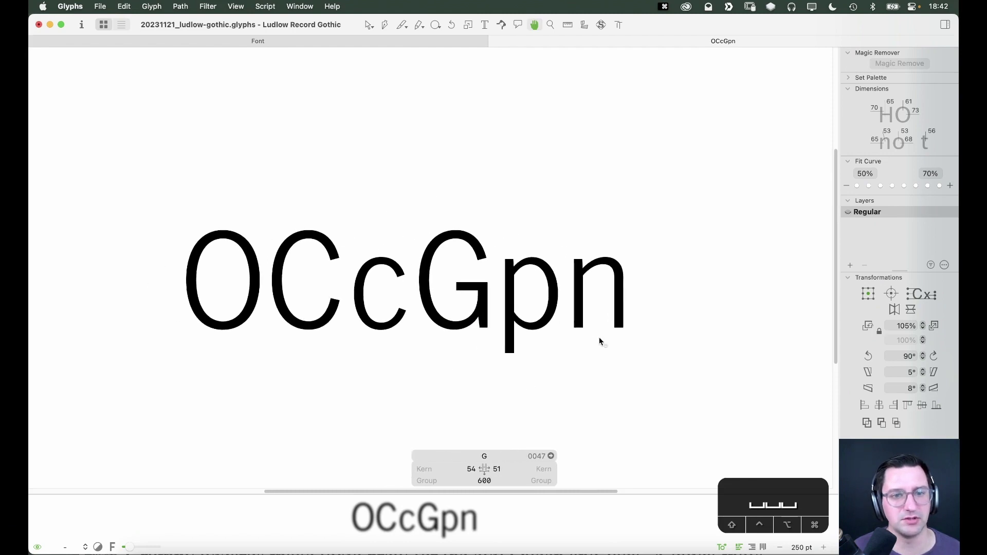
pyautogui.press('Escape')
pyautogui.press('super+equal')
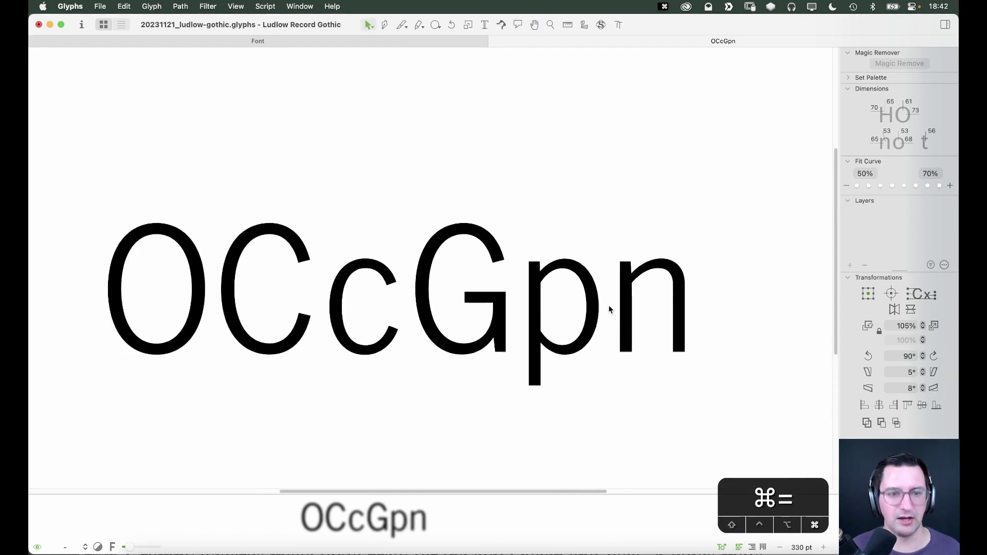
pyautogui.press('super+minus')
pyautogui.press('super+minus')
pyautogui.press('super+minus')
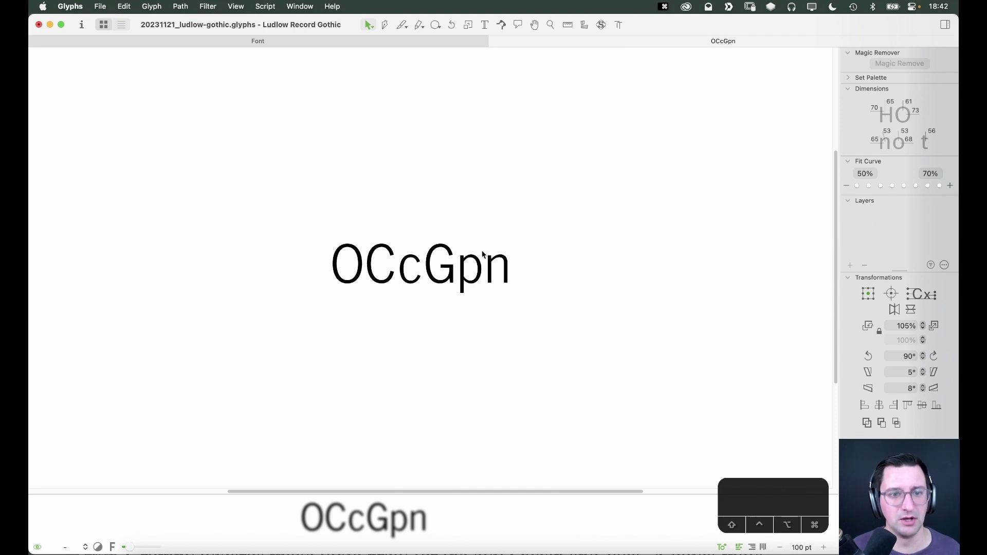
# Open the G for editing and delete the scan image placed behind its outlines
pyautogui.doubleClick(442, 267)
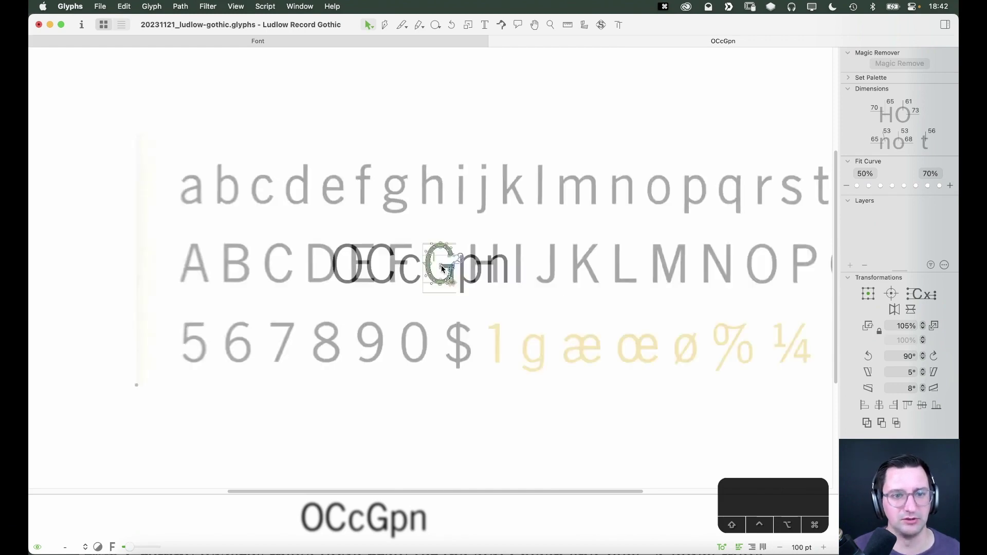
pyautogui.rightClick(454, 215)
pyautogui.click(462, 221)
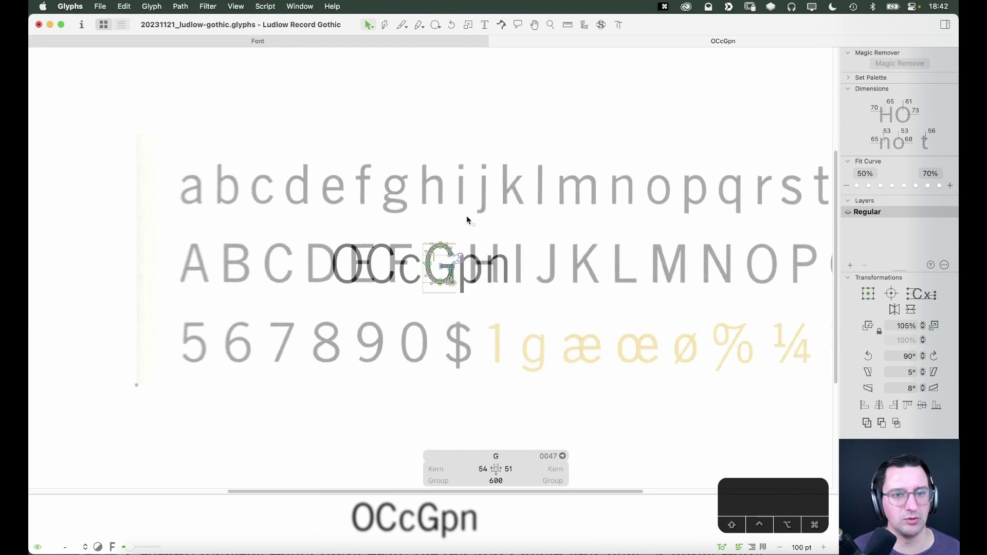
pyautogui.click(466, 215)
pyautogui.press('BackSpace')
pyautogui.press('x')
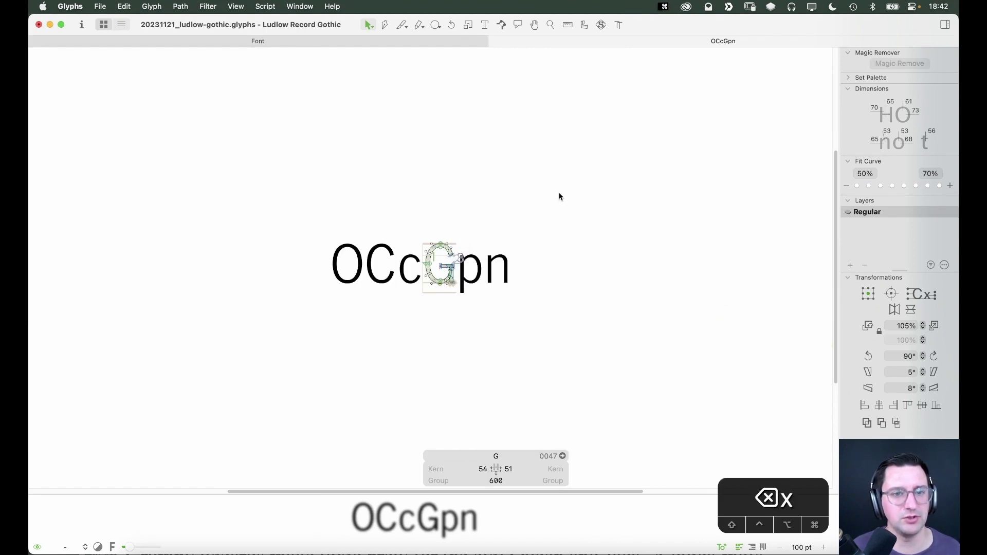
# Link both the left and right sidebearings of the capital C to those of the O
pyautogui.press('z')
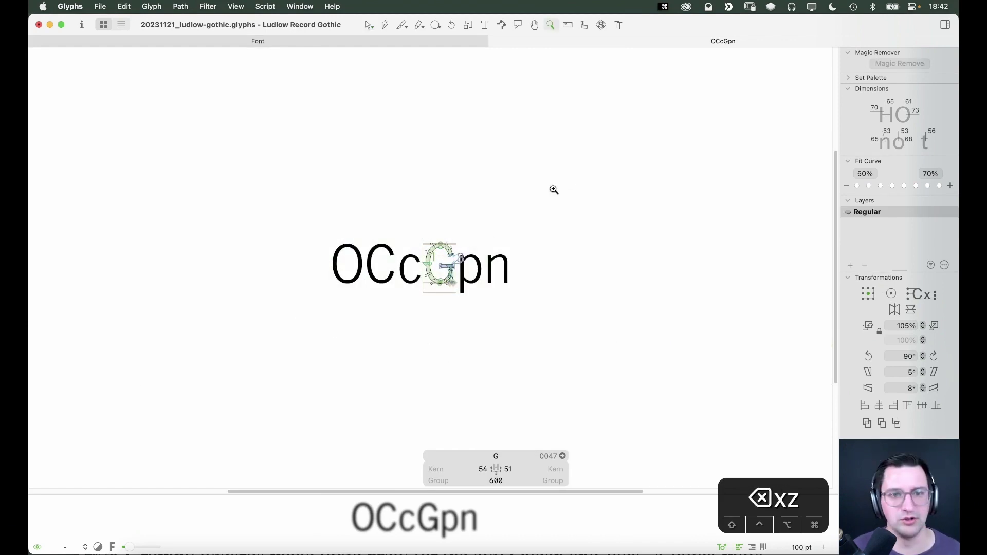
pyautogui.moveTo(553, 187); pyautogui.dragTo(328, 364)
pyautogui.press('v')
pyautogui.doubleClick(330, 295)
pyautogui.click(332, 469)
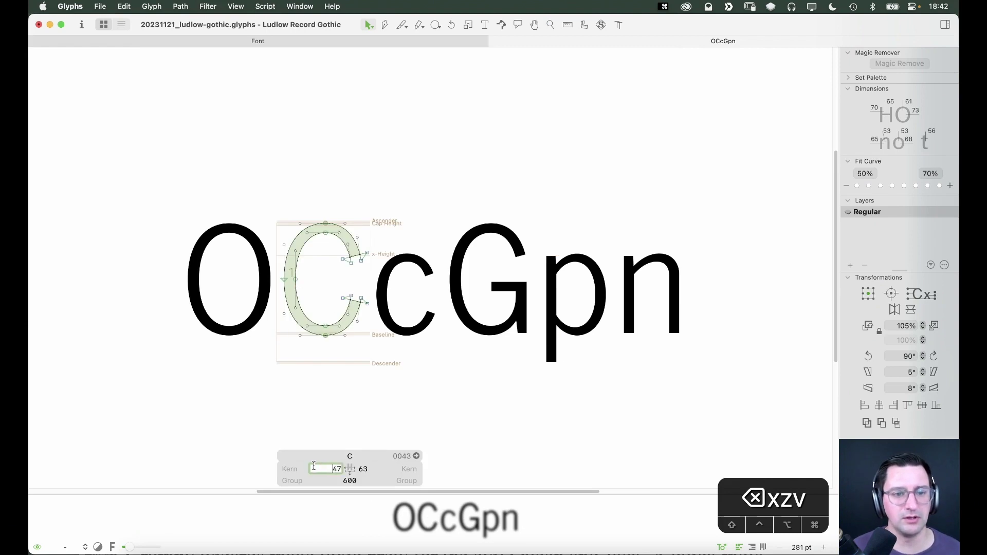
pyautogui.write('=O')
pyautogui.press('Tab')
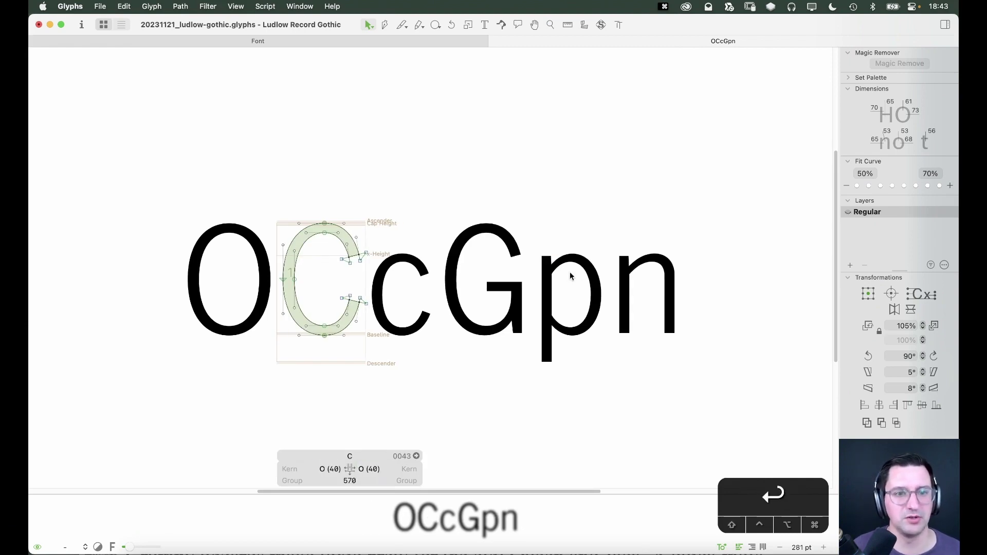
# Link both the left and right sidebearings of the capital G to those of the O
pyautogui.doubleClick(490, 268)
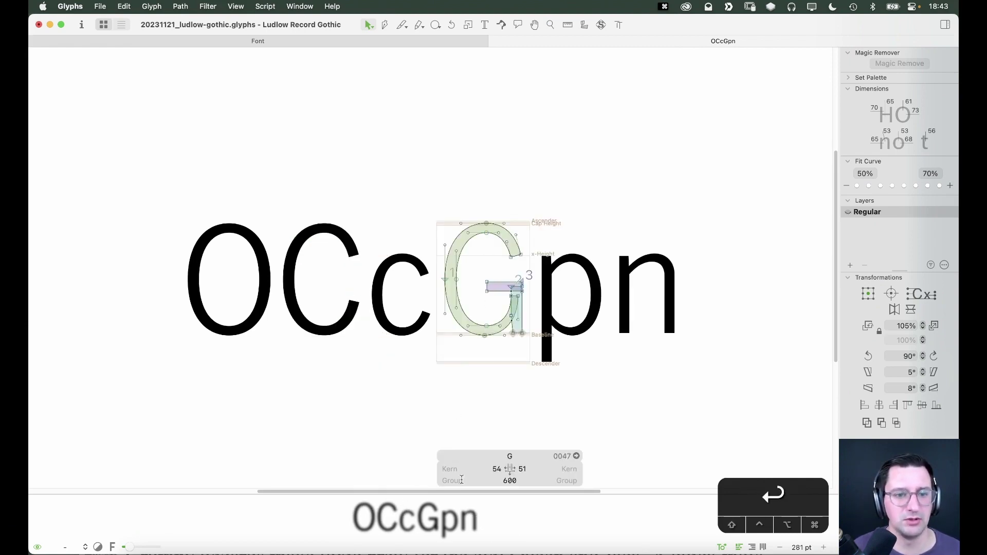
pyautogui.click(493, 469)
pyautogui.press('cmd+a')
pyautogui.write('O')
pyautogui.press('Tab')
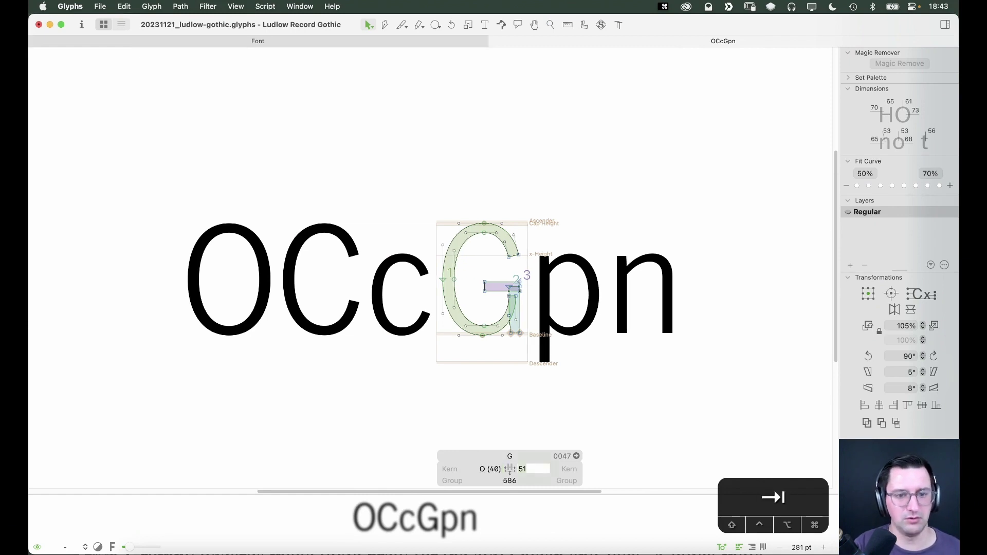
pyautogui.write('O')
pyautogui.press('Return')
# Add a second line reading Guord to the sample text and view both lines at a smaller size
pyautogui.press('t')
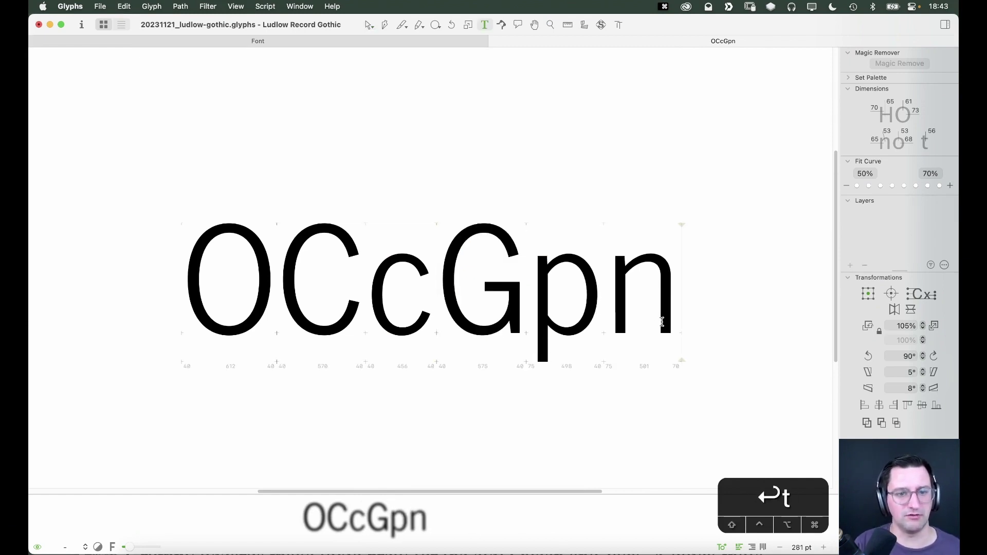
pyautogui.press('Return')
pyautogui.write('Guo')
pyautogui.press('BackSpace')
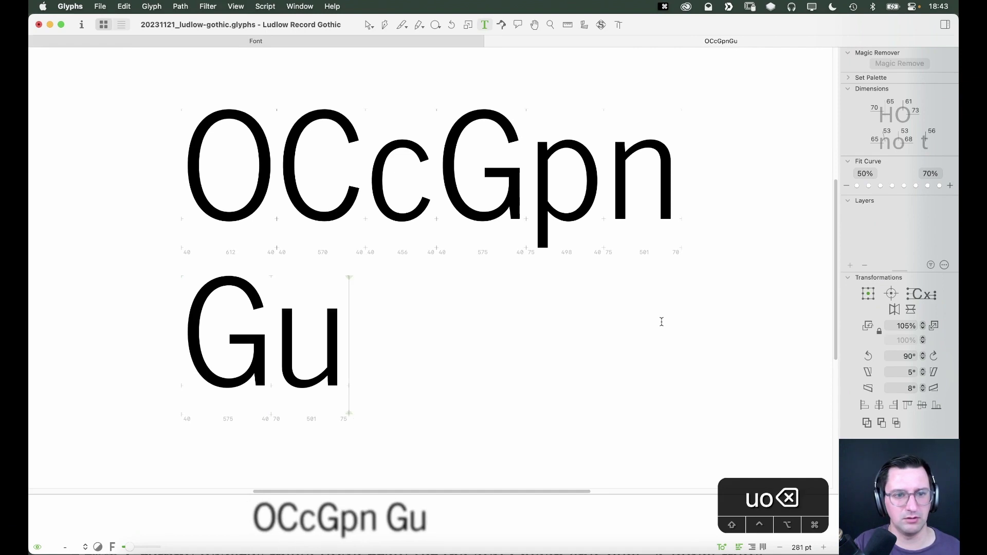
pyautogui.write('ord')
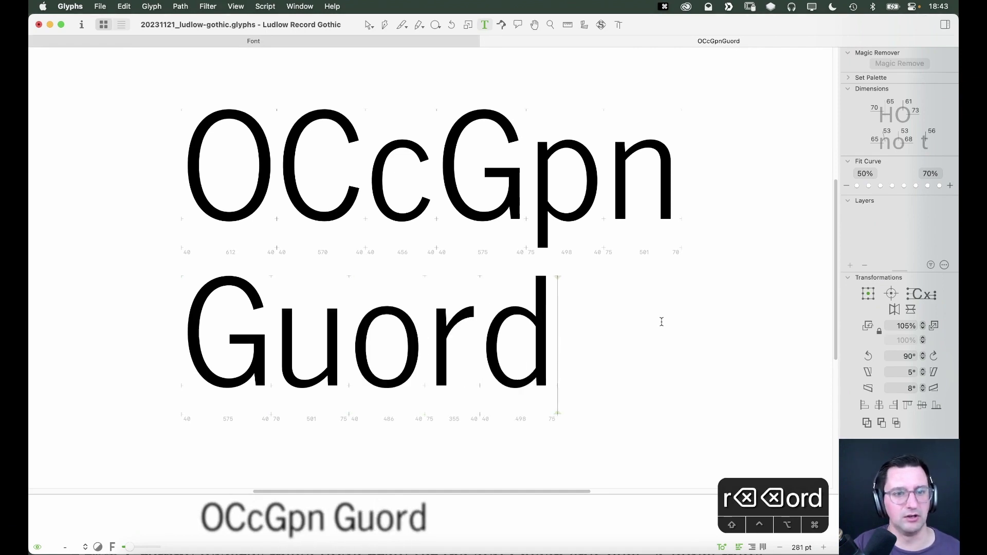
pyautogui.press('Escape')
pyautogui.press('super+minus')
pyautogui.press('super+minus')
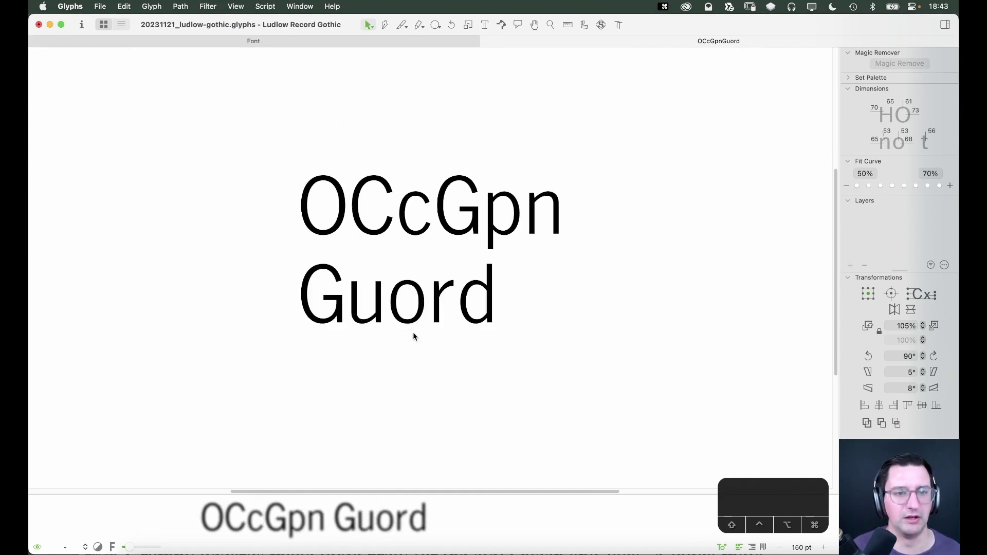
pyautogui.press('space')
pyautogui.moveTo(412, 332); pyautogui.dragTo(476, 335)
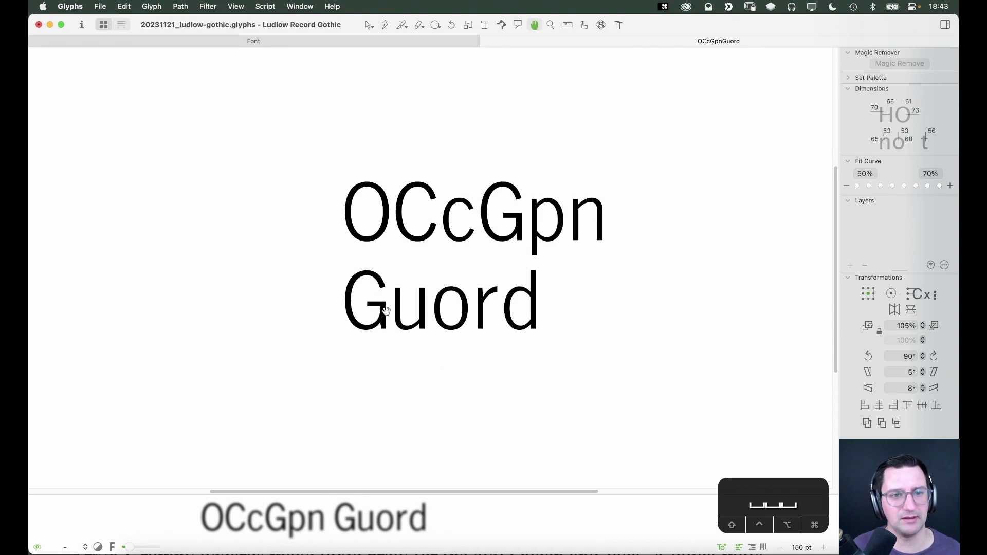
pyautogui.press('t')
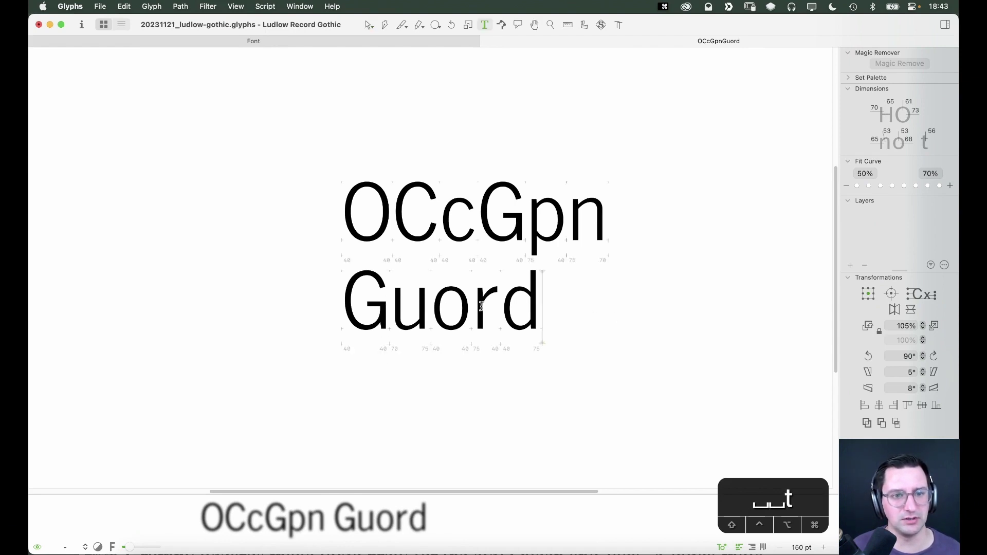
# Insert a p before the o in the second sample line so it reads Gupord
pyautogui.click(437, 311)
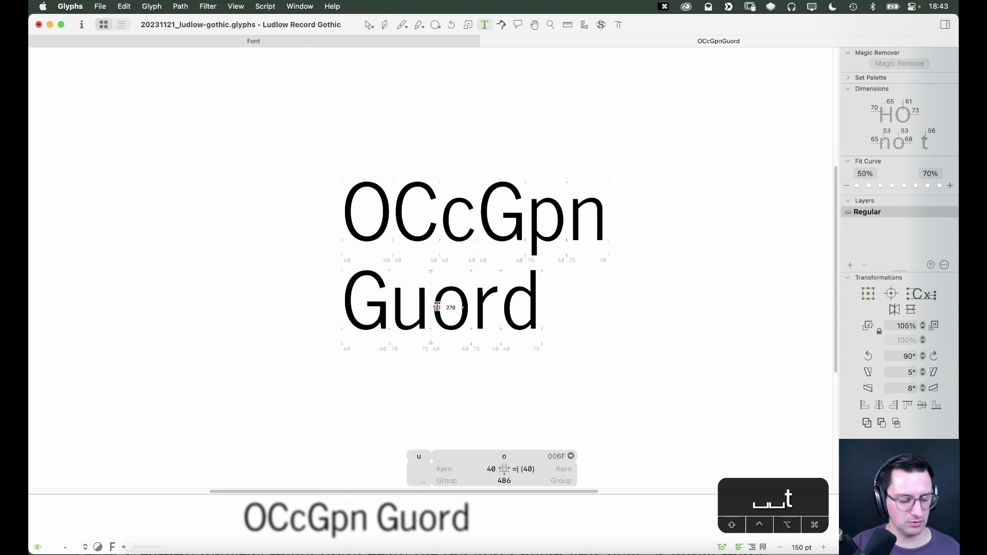
pyautogui.write('p')
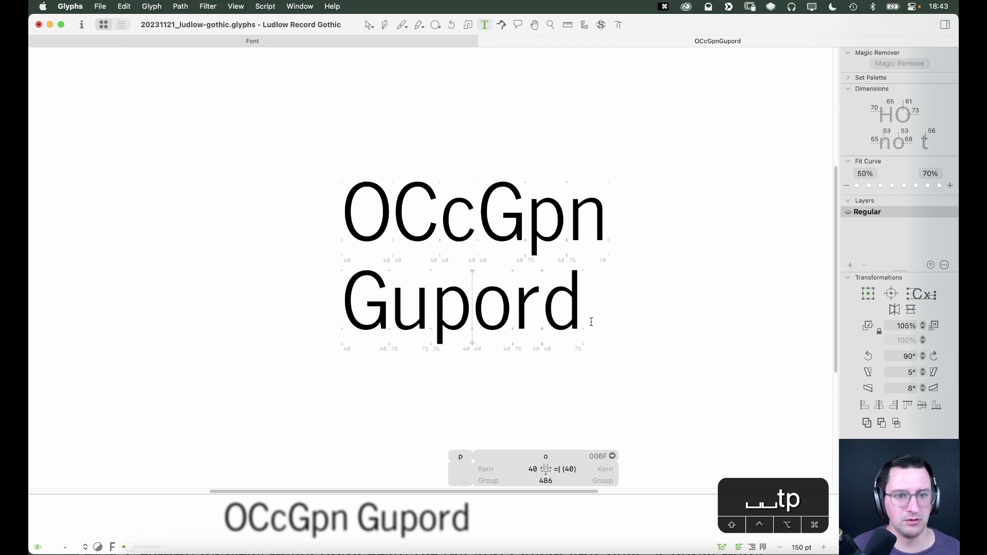
pyautogui.click(626, 321)
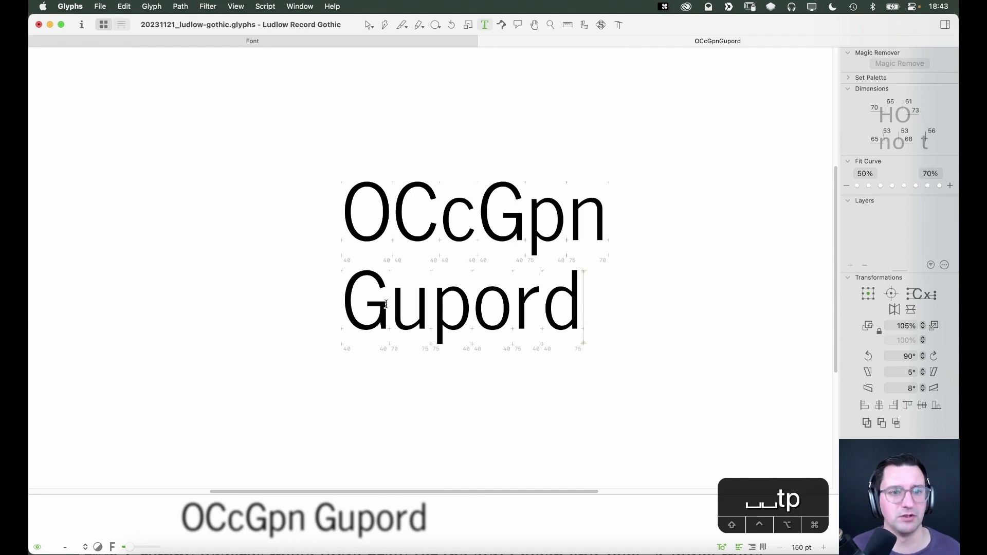
# Link the right sidebearing of the capital G to that of the H instead of the O
pyautogui.press('Escape')
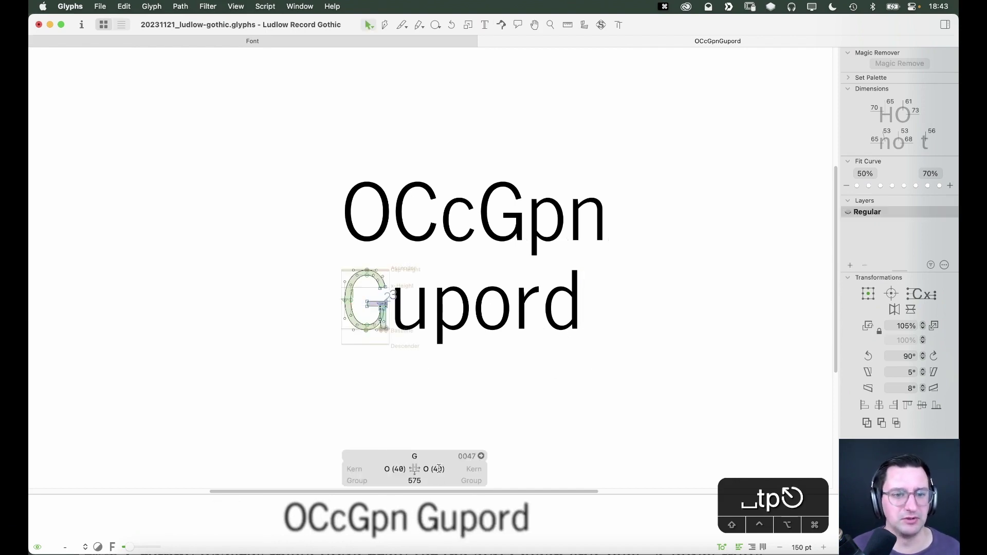
pyautogui.click(438, 468)
pyautogui.press('cmd+a')
pyautogui.write('H')
pyautogui.press('Return')
pyautogui.press('t')
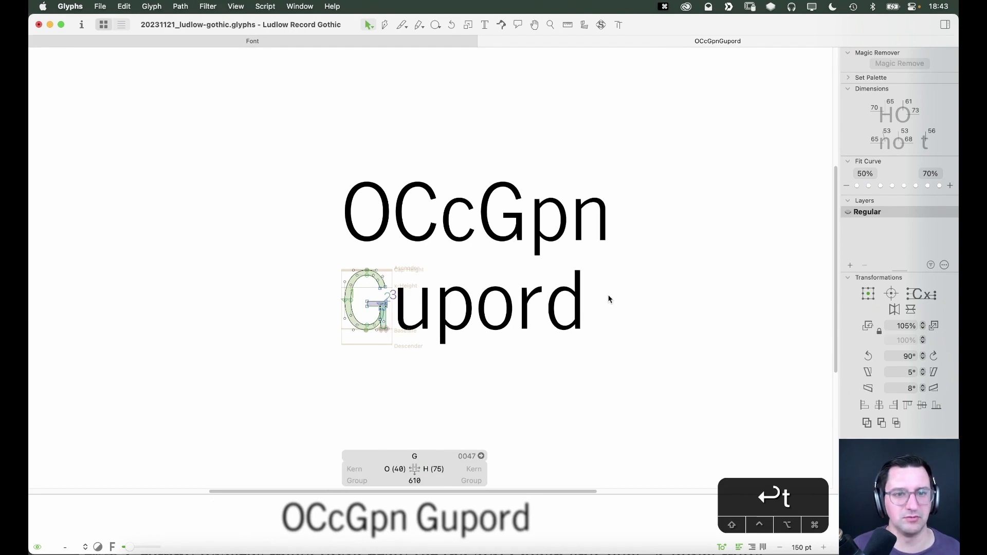
# Review both sample lines at 75 pt and close the sample text
pyautogui.press('Escape')
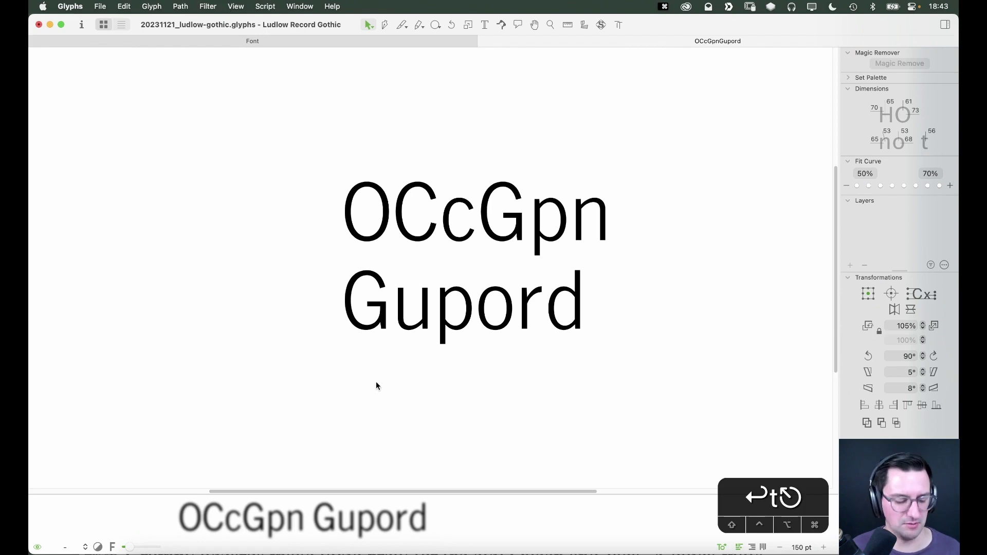
pyautogui.press('cmd+minus')
pyautogui.press('cmd+minus')
pyautogui.press('space')
pyautogui.moveTo(521, 281); pyautogui.dragTo(521, 310)
pyautogui.press('t')
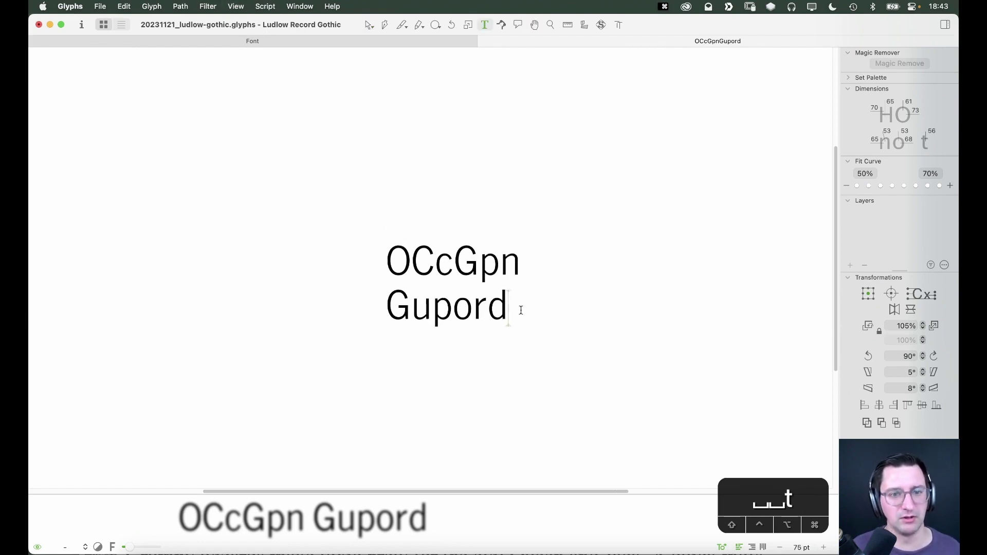
pyautogui.press('super+w')
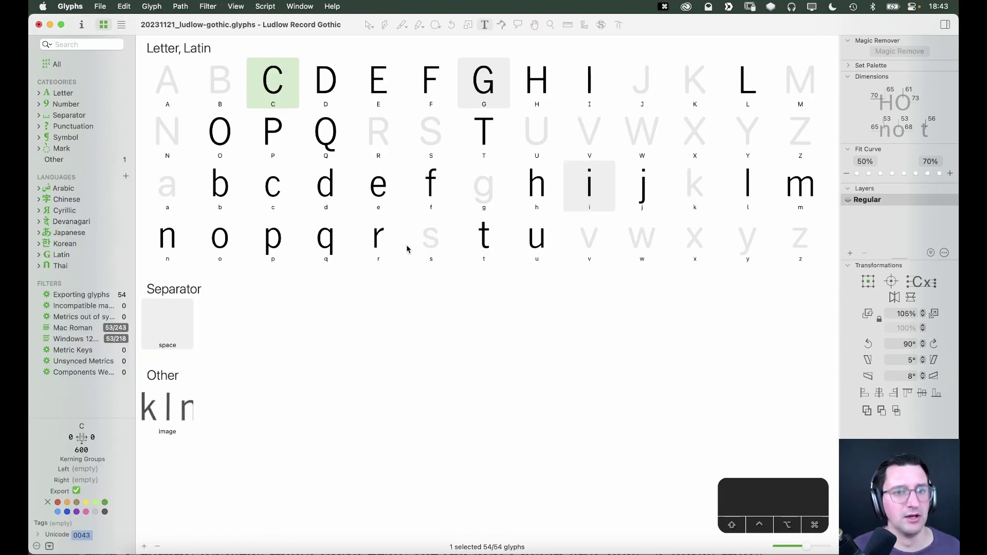
# Open the empty capital U for editing with the reference letters HO placed in front of it
pyautogui.click(434, 234)
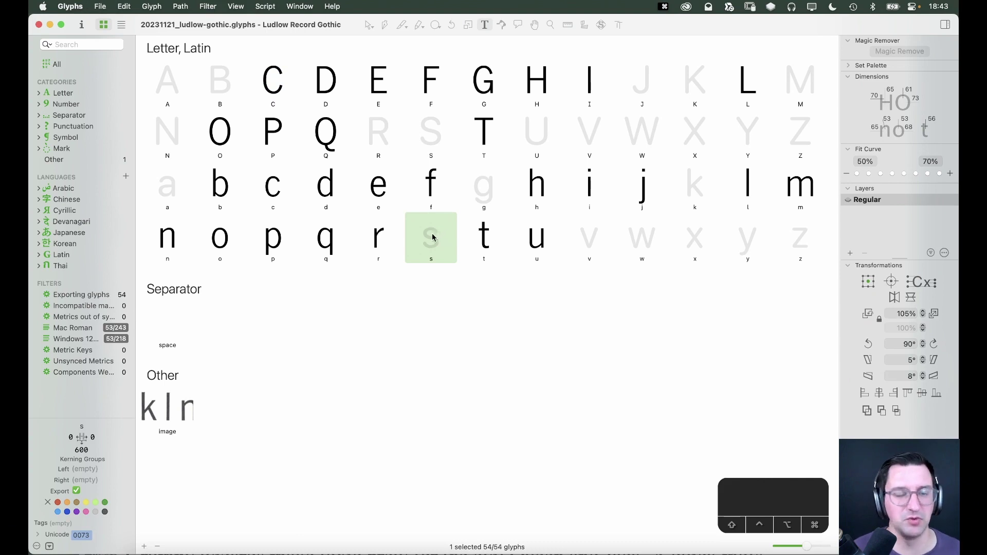
pyautogui.doubleClick(370, 135)
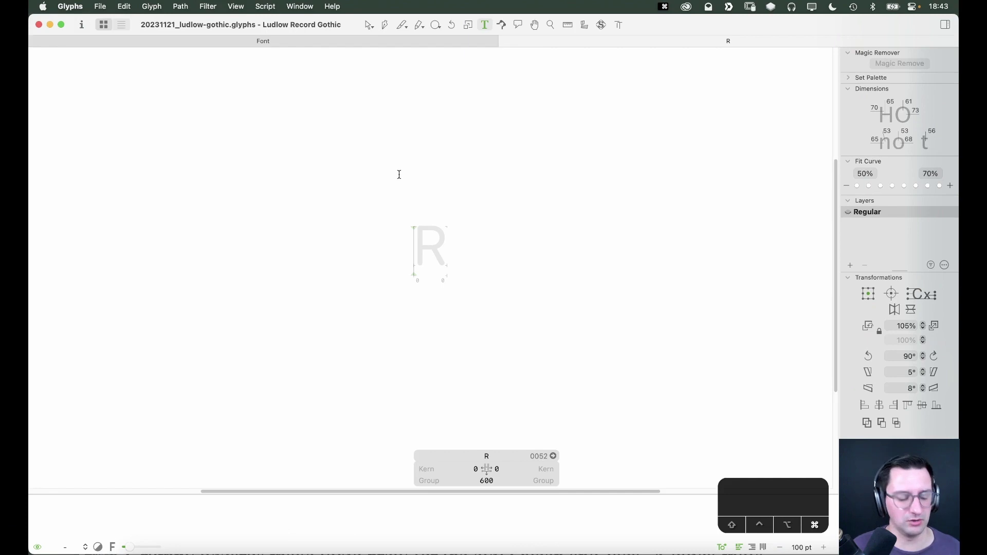
pyautogui.write('U')
pyautogui.press('Escape')
pyautogui.press('z')
pyautogui.click(421, 232)
pyautogui.press('t')
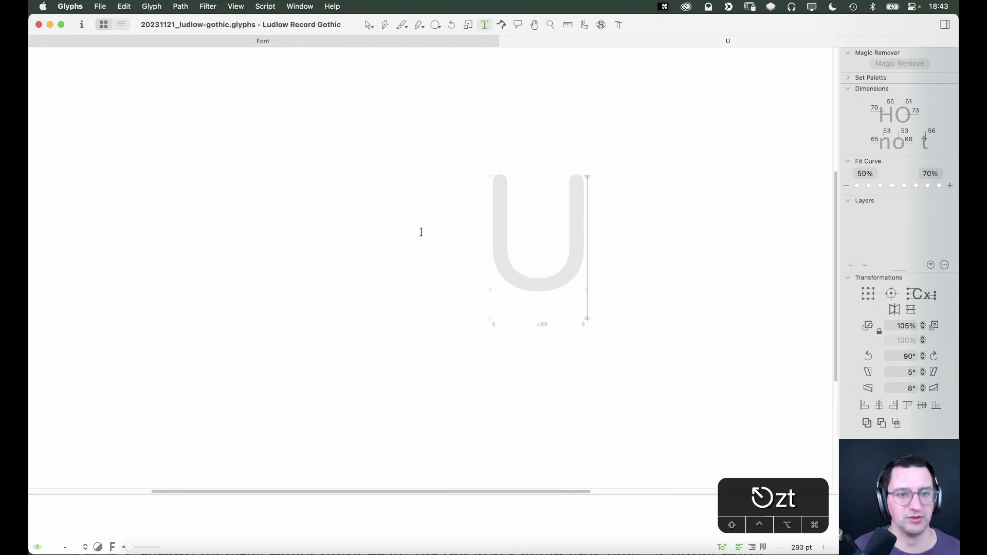
pyautogui.click(498, 235)
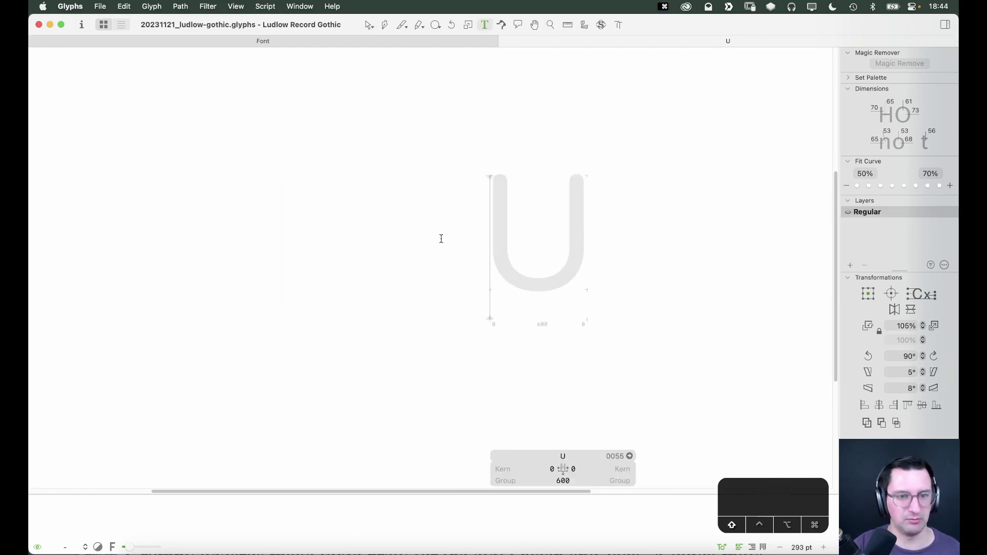
pyautogui.write('HO')
pyautogui.press('Escape')
pyautogui.hscroll(5, 690, 217)
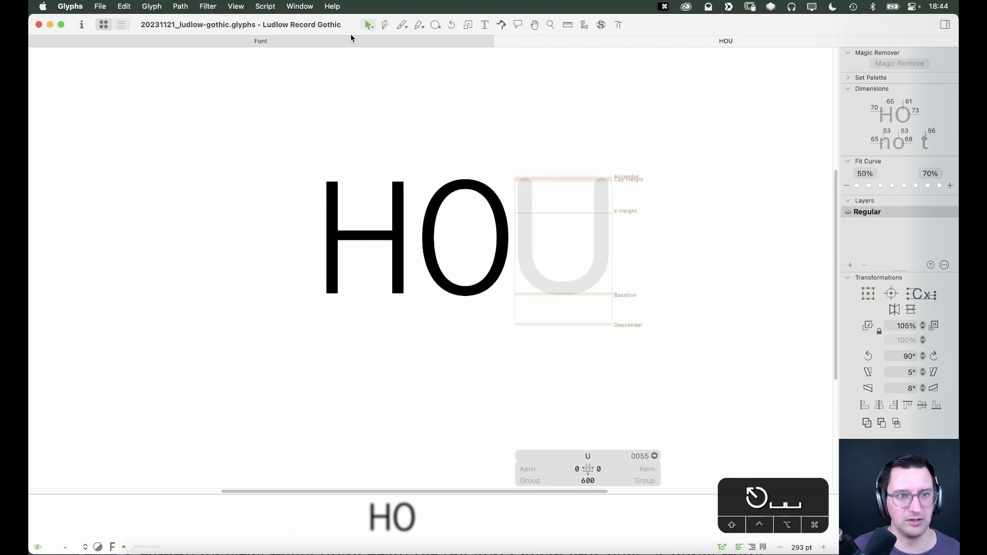
# Copy the alphabet scan from the image glyph and paste it into the capital U
pyautogui.click(338, 38)
pyautogui.doubleClick(161, 421)
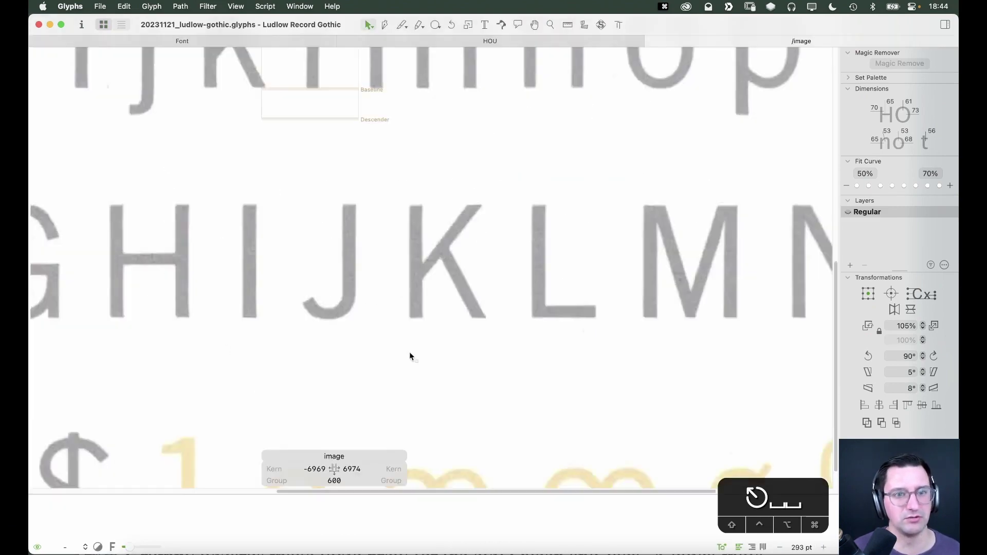
pyautogui.click(444, 301)
pyautogui.press('cmd+c')
pyautogui.click(609, 41)
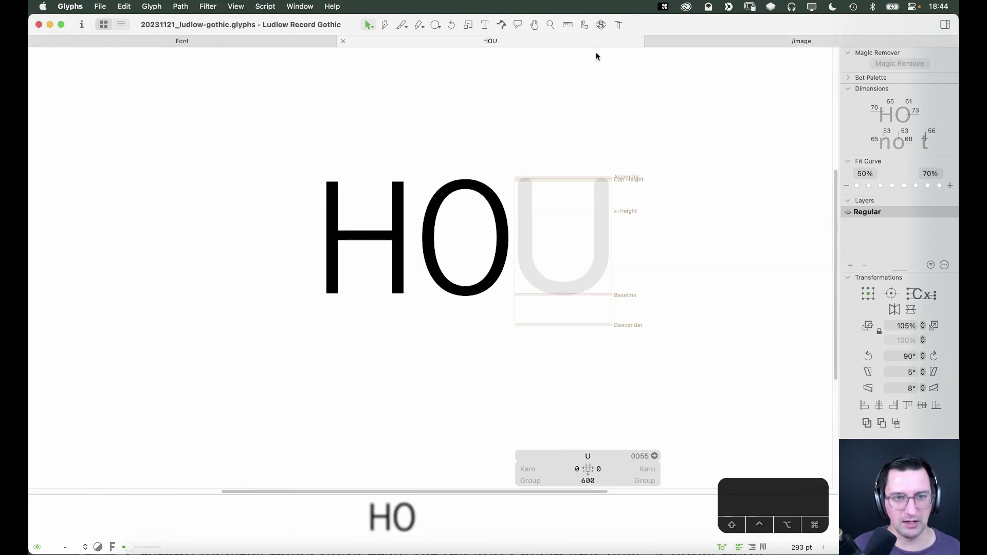
pyautogui.press('super+v')
# Move the scan so its printed capital U sits inside the U glyph, between baseline and cap height
pyautogui.press('super+minus')
pyautogui.press('super+minus')
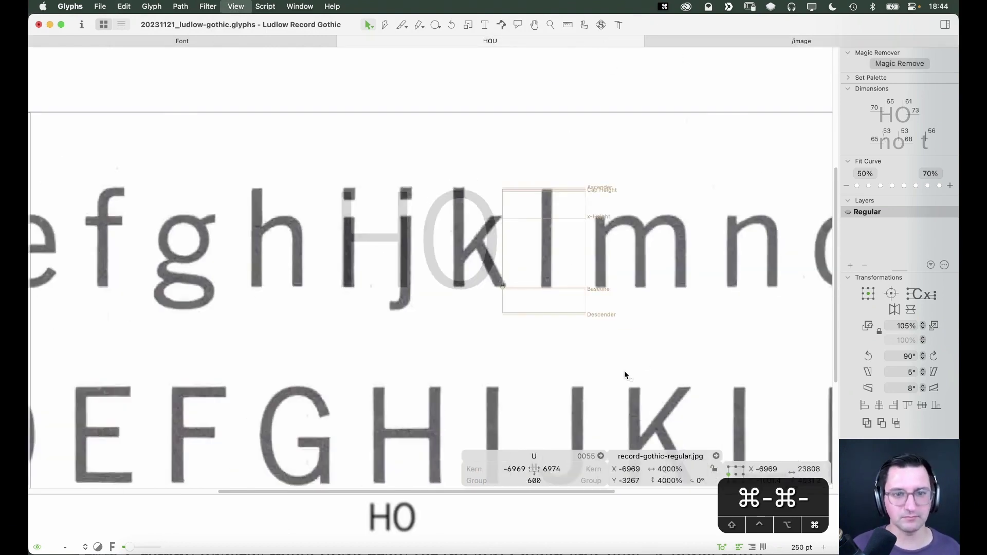
pyautogui.moveTo(371, 239); pyautogui.dragTo(262, 250)
pyautogui.moveTo(586, 246); pyautogui.dragTo(303, 252)
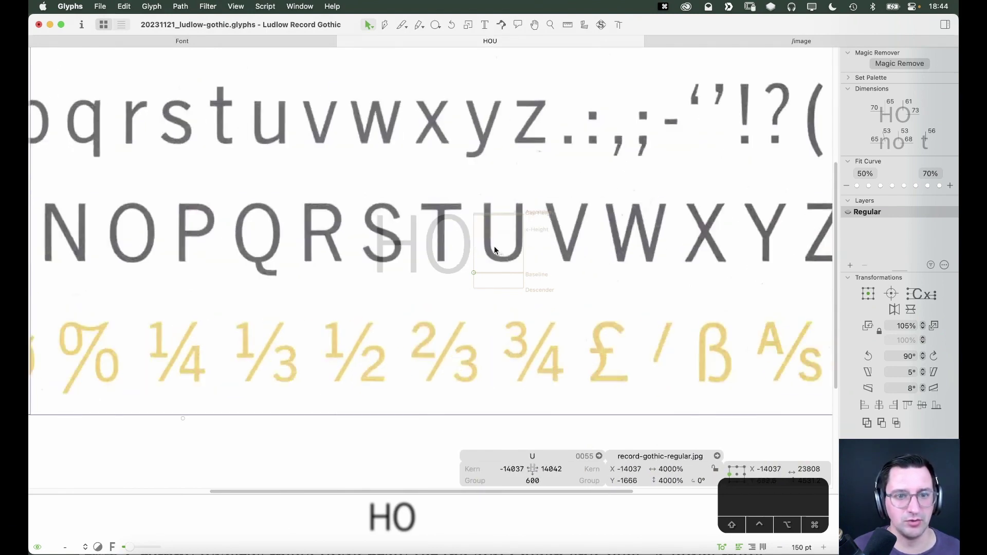
pyautogui.press('z')
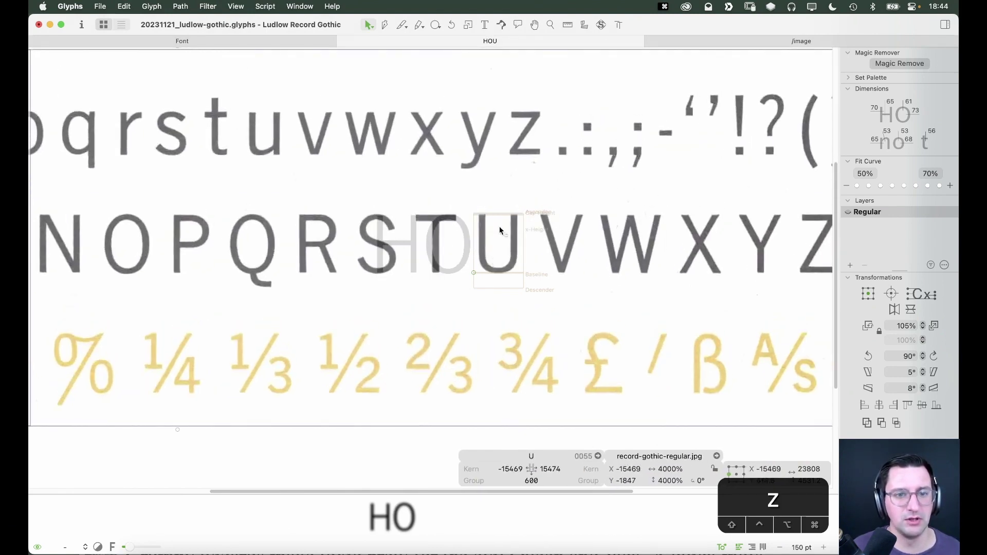
pyautogui.click(503, 239)
pyautogui.press('v')
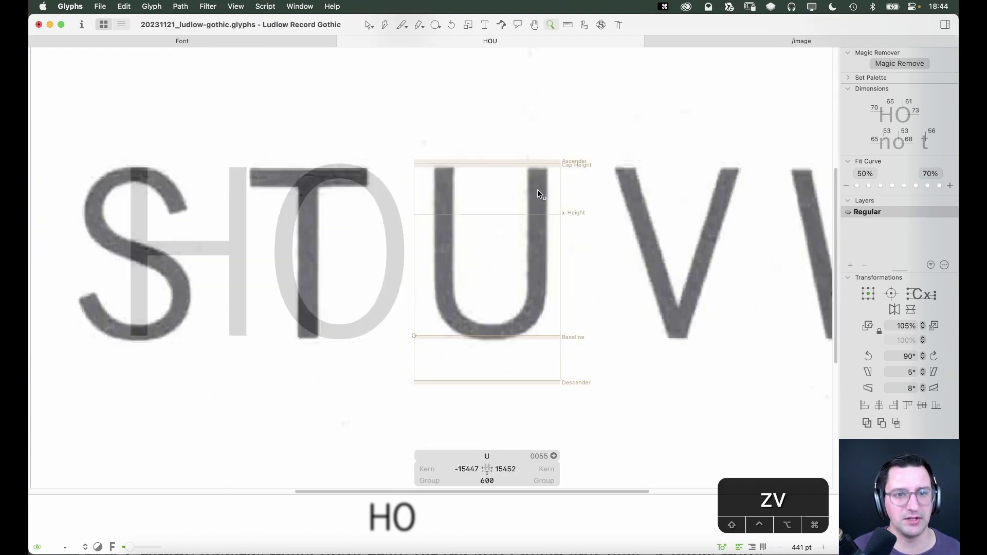
# Nudge the scan to X -15450, Y -1856 and lock it in place
pyautogui.press('Up')
pyautogui.press('Up')
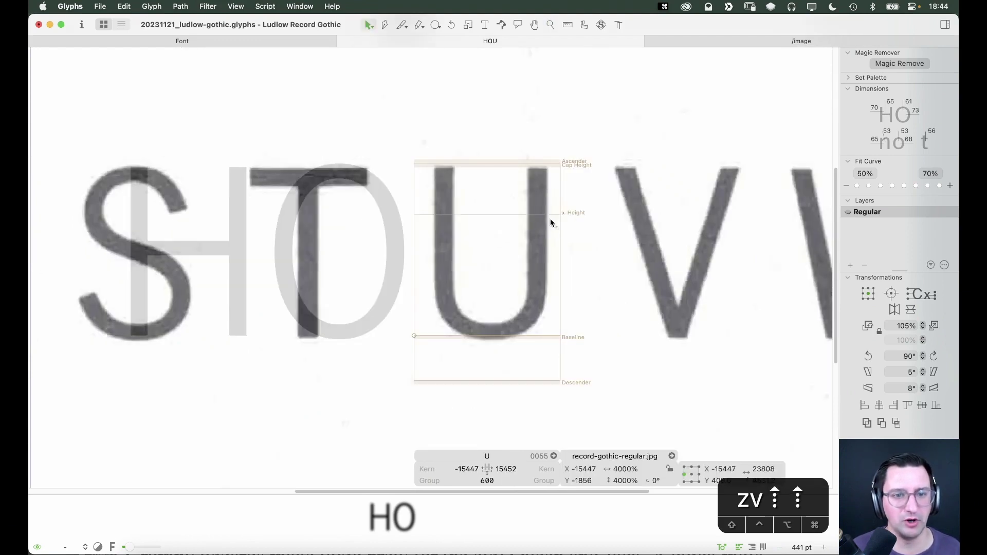
pyautogui.press('Left')
pyautogui.press('Left')
pyautogui.press('Left')
pyautogui.rightClick(572, 212)
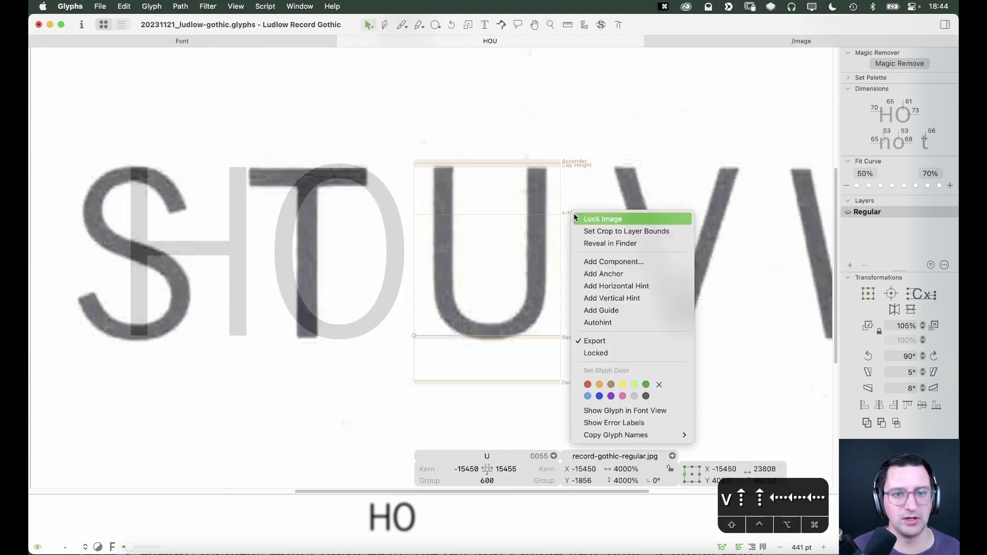
pyautogui.click(577, 218)
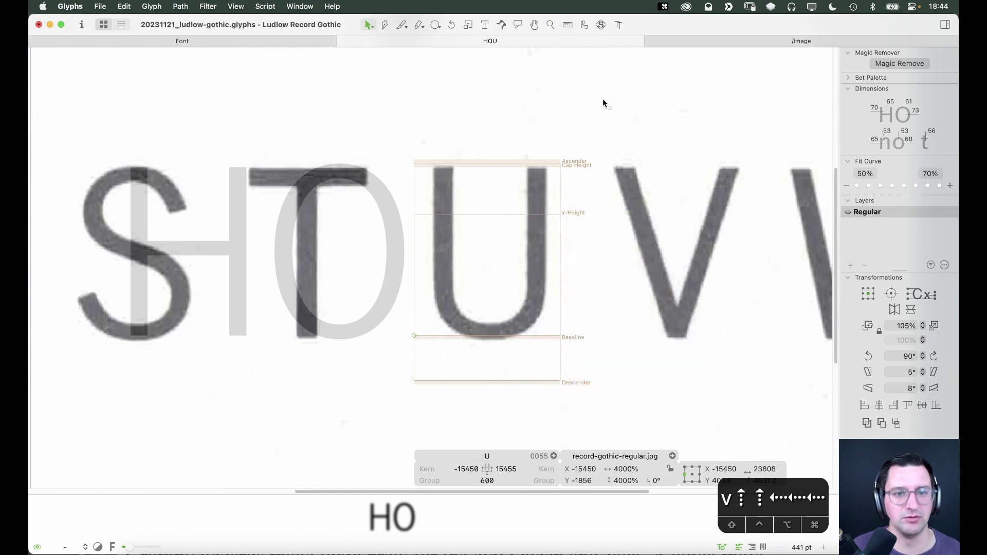
# Copy the two vertical stems of the H into the U and shift them right to X 83
pyautogui.doubleClick(225, 247)
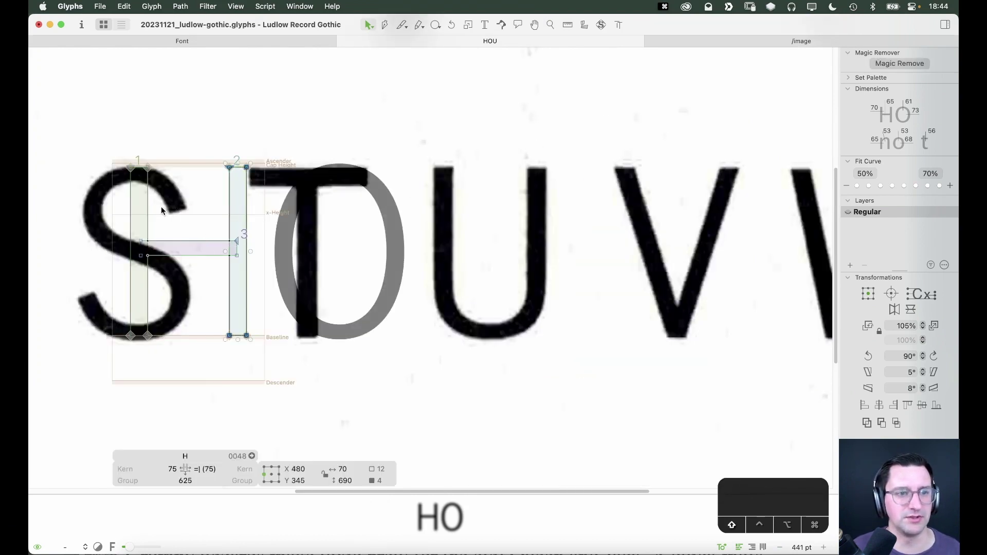
pyautogui.doubleClick(483, 242)
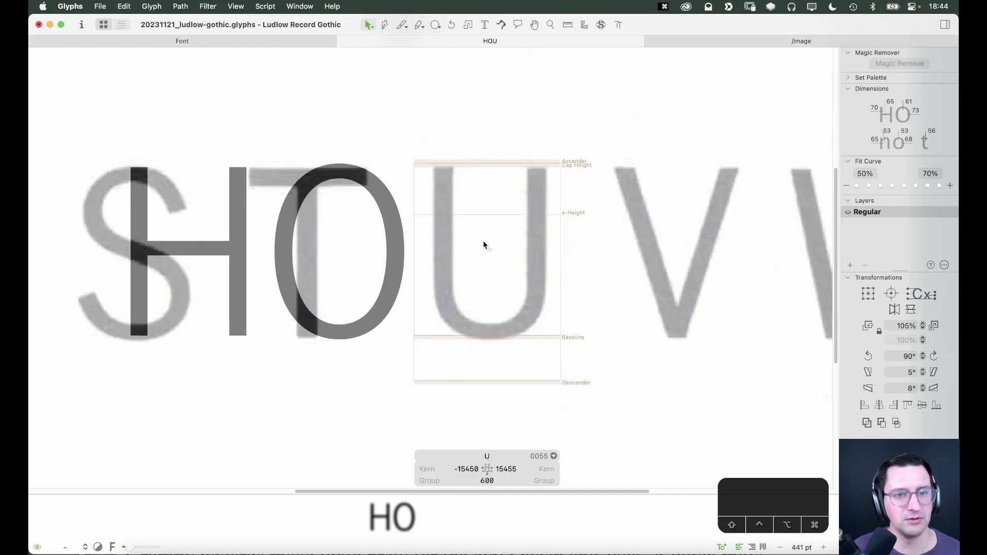
pyautogui.press('Right')
pyautogui.press('Right')
pyautogui.press('Right')
pyautogui.press('Right')
pyautogui.press('Right')
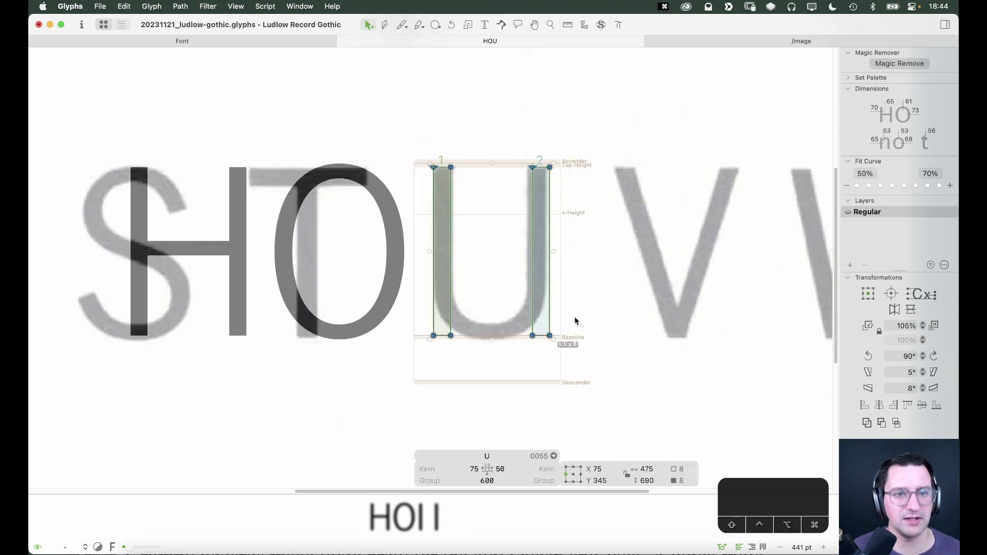
pyautogui.press('Right')
pyautogui.press('Right')
pyautogui.press('Right')
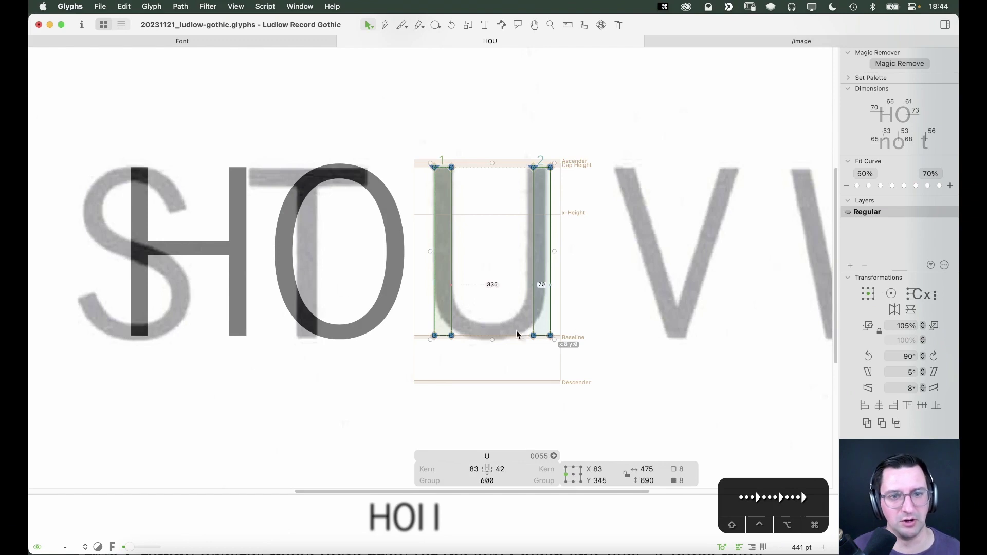
# Move the U's right stem left to X 469 so it matches the scanned letter
pyautogui.moveTo(581, 132); pyautogui.dragTo(504, 397)
pyautogui.press('Left')
pyautogui.press('Left')
pyautogui.press('Left')
pyautogui.press('Left')
pyautogui.press('Left')
pyautogui.hotkey('shift', 'Left')
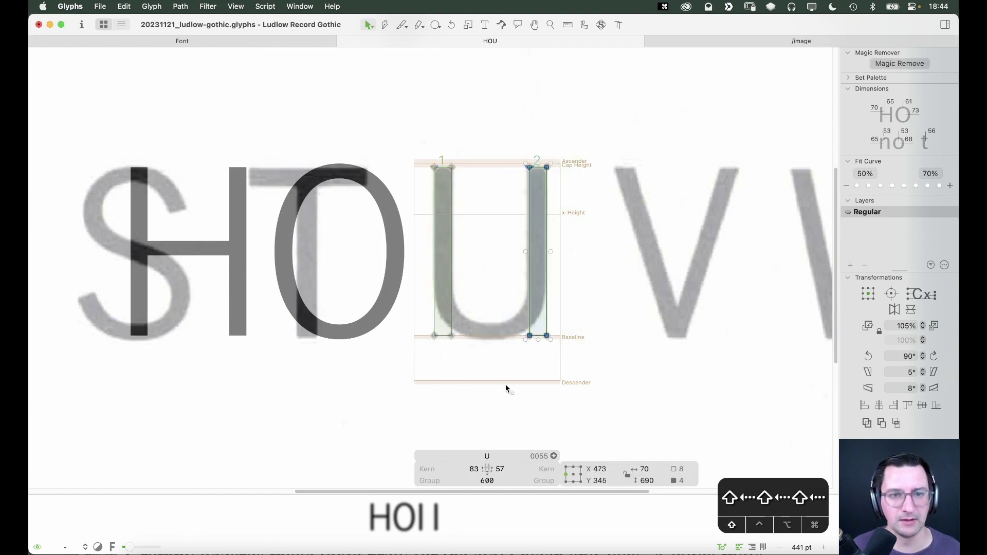
pyautogui.press('Left')
pyautogui.press('Left')
pyautogui.press('Left')
pyautogui.press('Left')
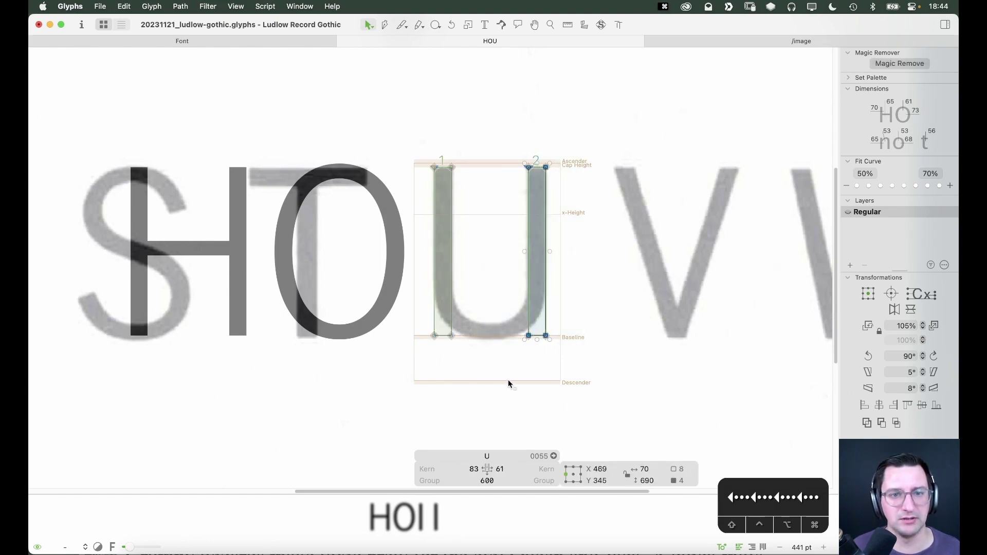
# Raise the bottom nodes of both U stems to Y 236, where the scanned letter's bowl begins
pyautogui.moveTo(430, 301); pyautogui.dragTo(551, 282)
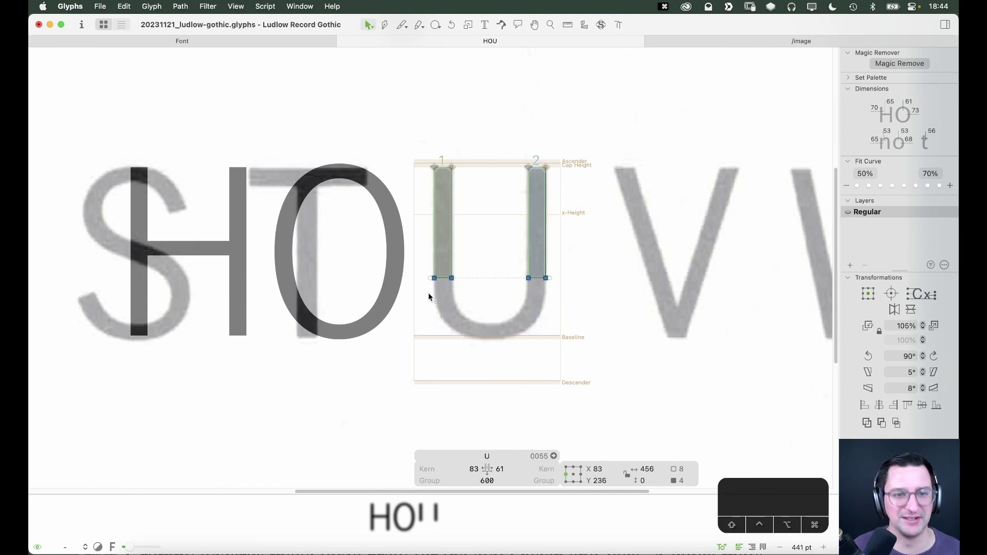
# Copy the lower half of the O's outlines and paste it into the U glyph as its bowl
pyautogui.doubleClick(353, 289)
pyautogui.moveTo(257, 231); pyautogui.dragTo(420, 352)
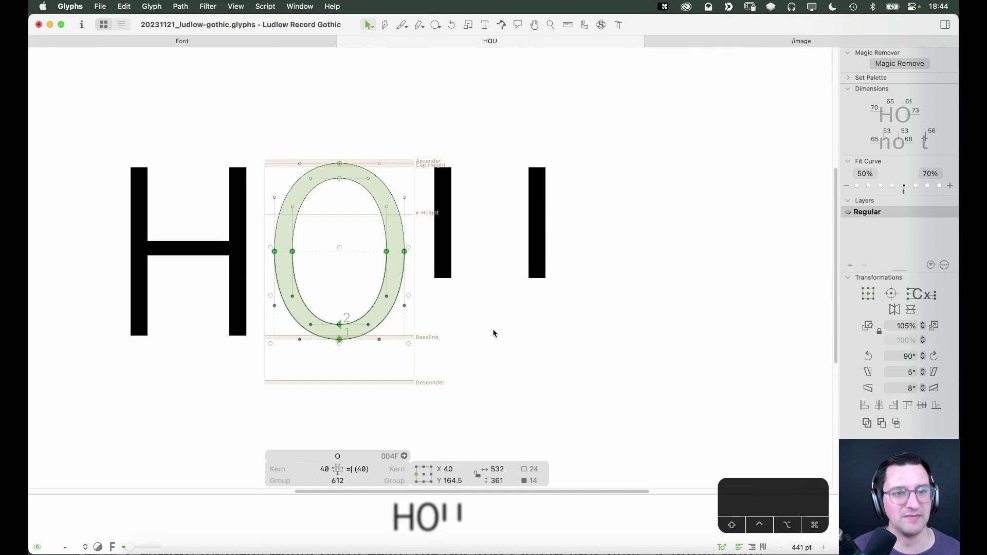
pyautogui.doubleClick(492, 324)
pyautogui.press('super+v')
# Close the open paths of the pasted bowl by joining its inner and outer curve ends on both sides
pyautogui.press('z')
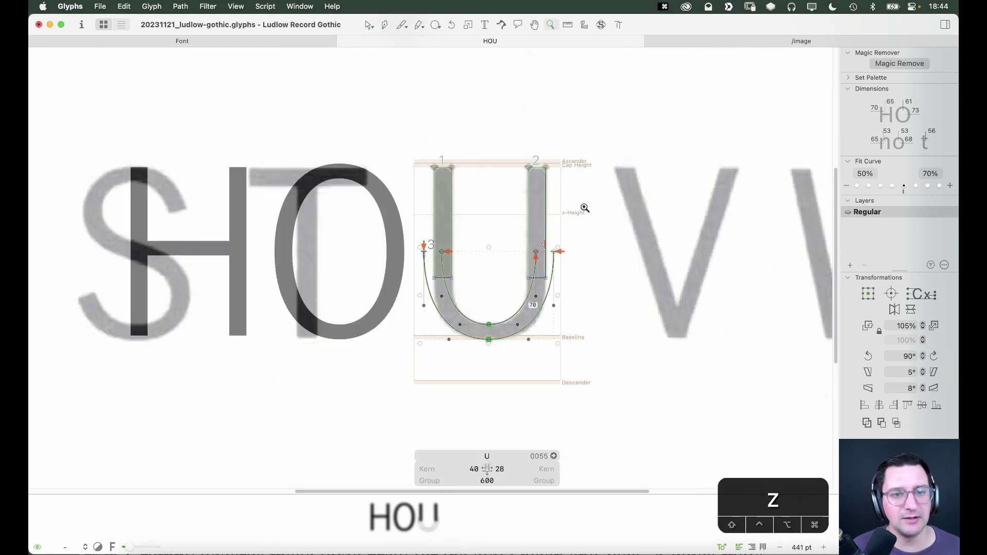
pyautogui.moveTo(584, 207); pyautogui.dragTo(355, 385)
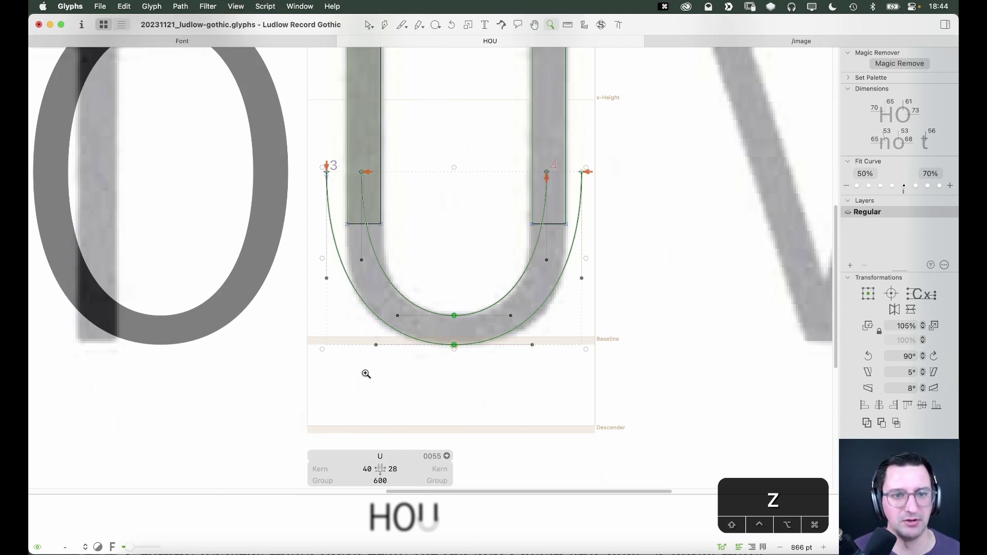
pyautogui.click(620, 176)
pyautogui.press('v')
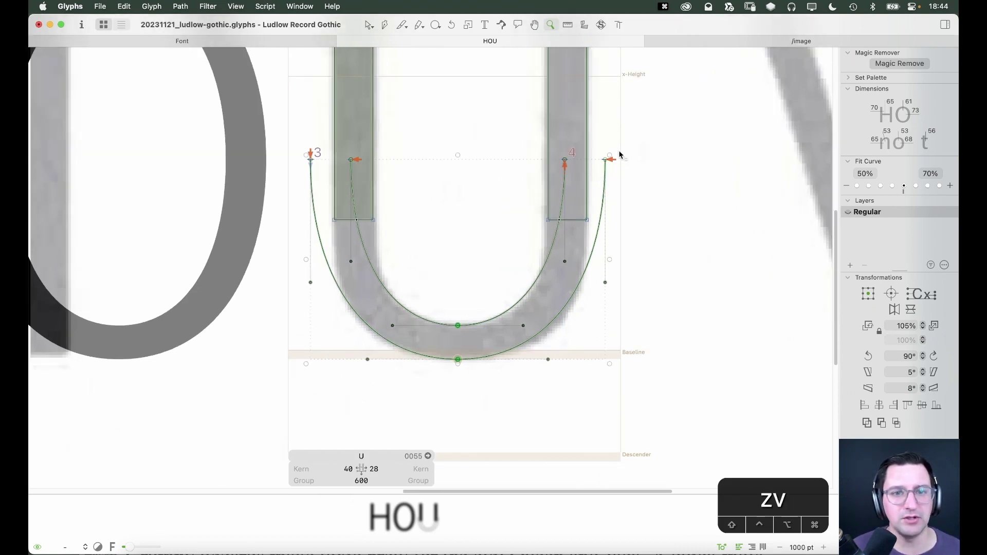
pyautogui.click(606, 159)
pyautogui.keyDown('shift'); pyautogui.click(564, 159); pyautogui.keyUp('shift')
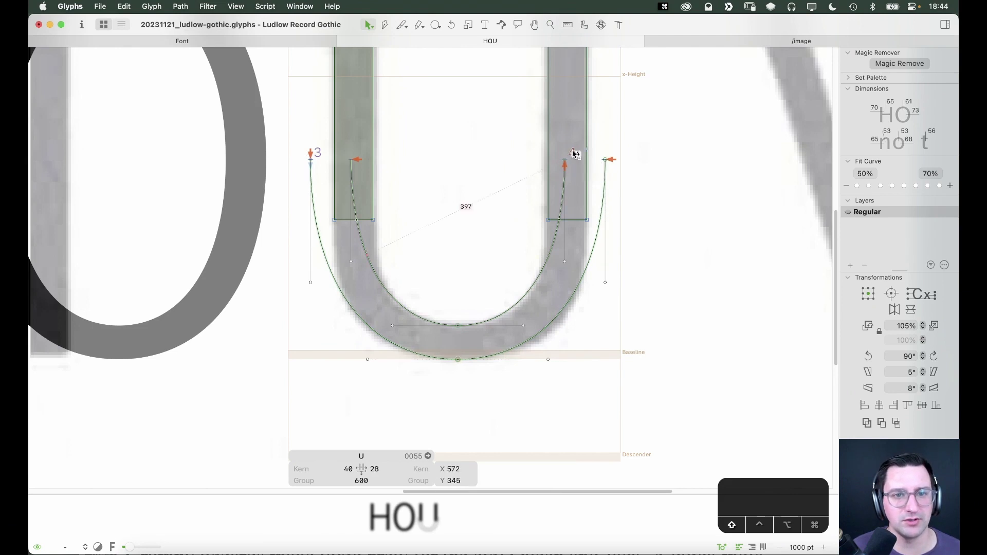
pyautogui.keyDown('shift'); pyautogui.click(351, 159); pyautogui.keyUp('shift')
pyautogui.keyDown('shift'); pyautogui.click(311, 159); pyautogui.keyUp('shift')
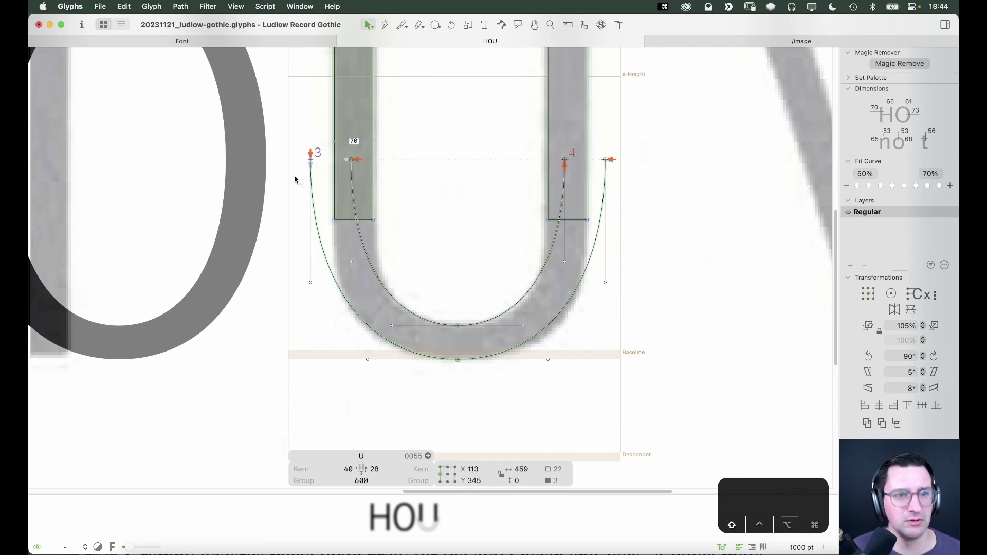
pyautogui.rightClick(516, 195)
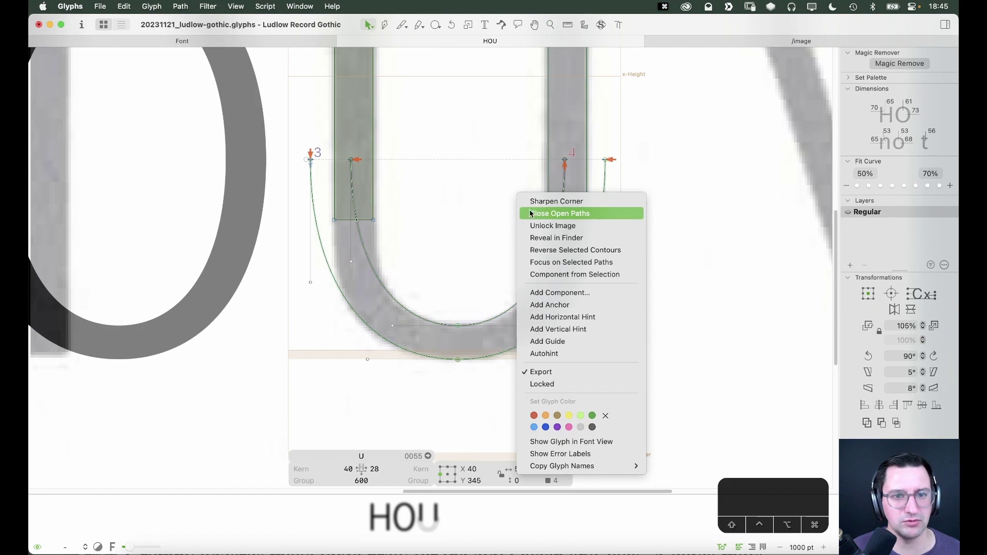
pyautogui.click(538, 214)
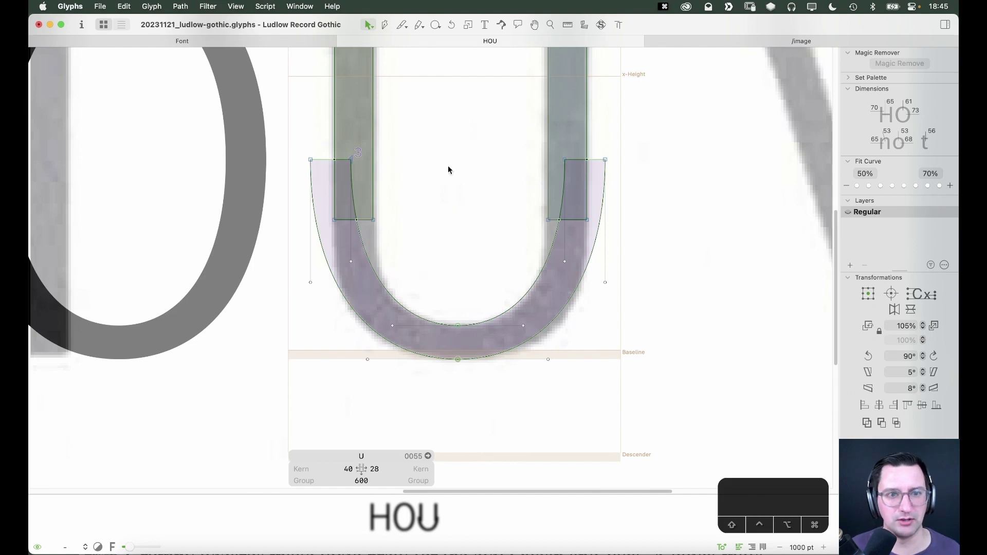
pyautogui.doubleClick(371, 110)
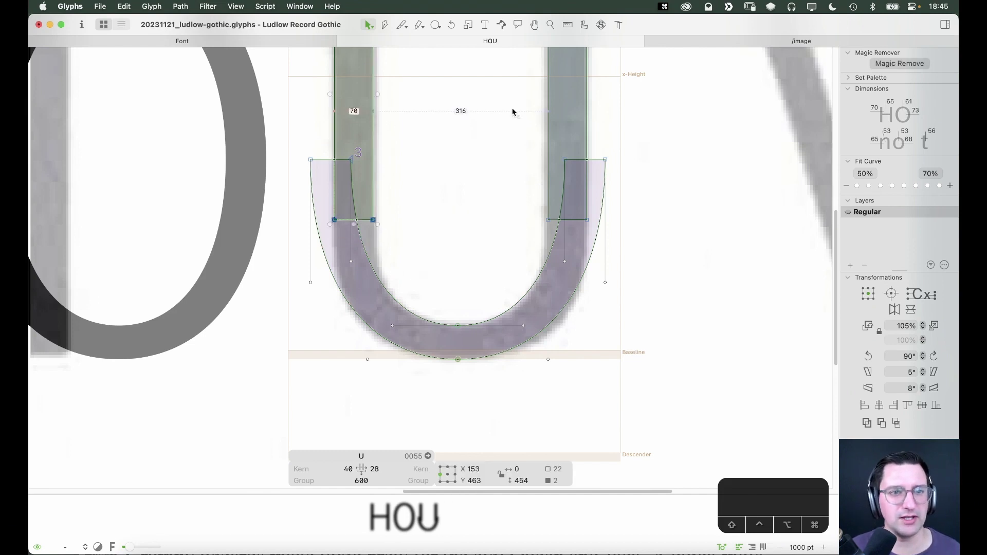
pyautogui.keyDown('shift'); pyautogui.doubleClick(544, 112); pyautogui.keyUp('shift')
pyautogui.rightClick(542, 112)
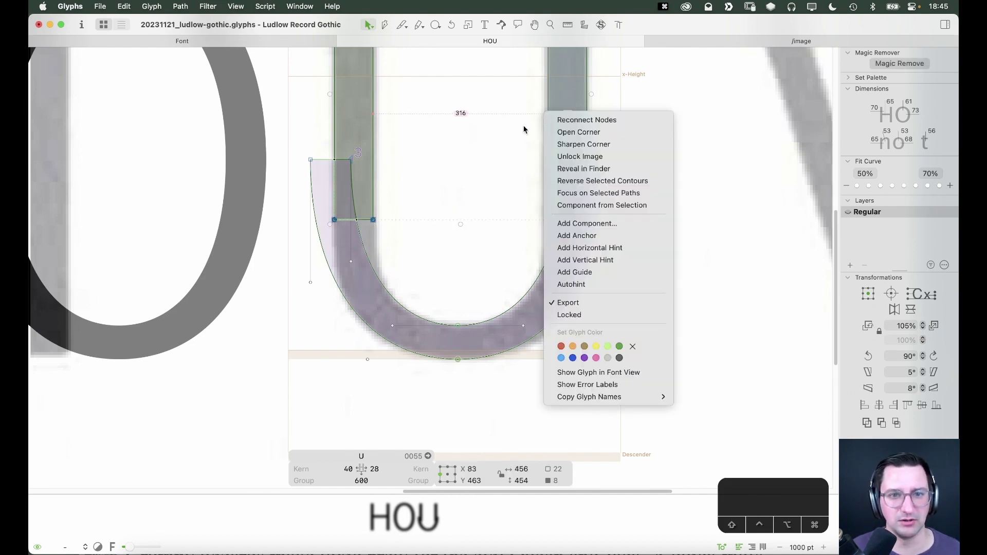
pyautogui.click(502, 143)
pyautogui.click(151, 6)
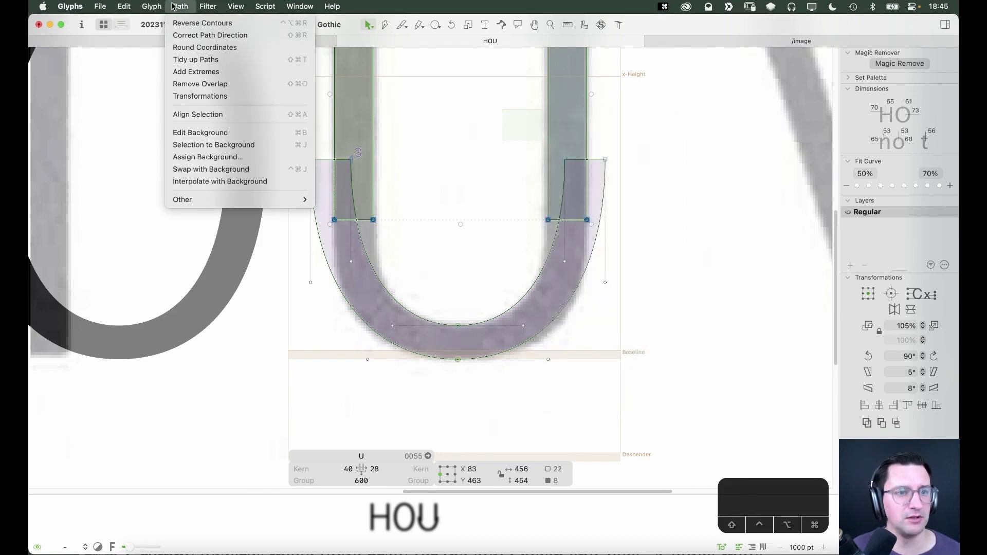
pyautogui.click(127, 7)
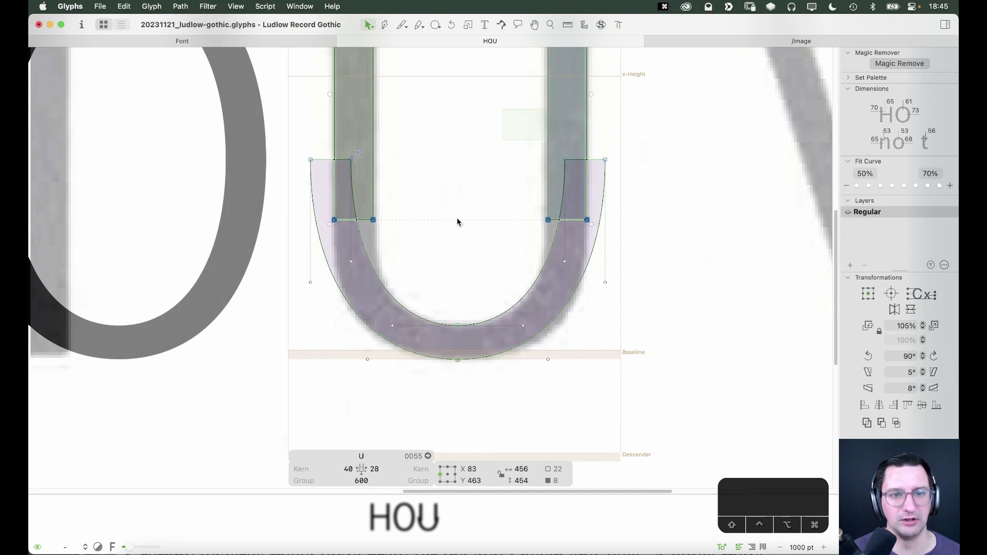
pyautogui.click(456, 232)
# Shift all of the U's outlines 6 units left so that both sidebearings are 34
pyautogui.click(442, 337)
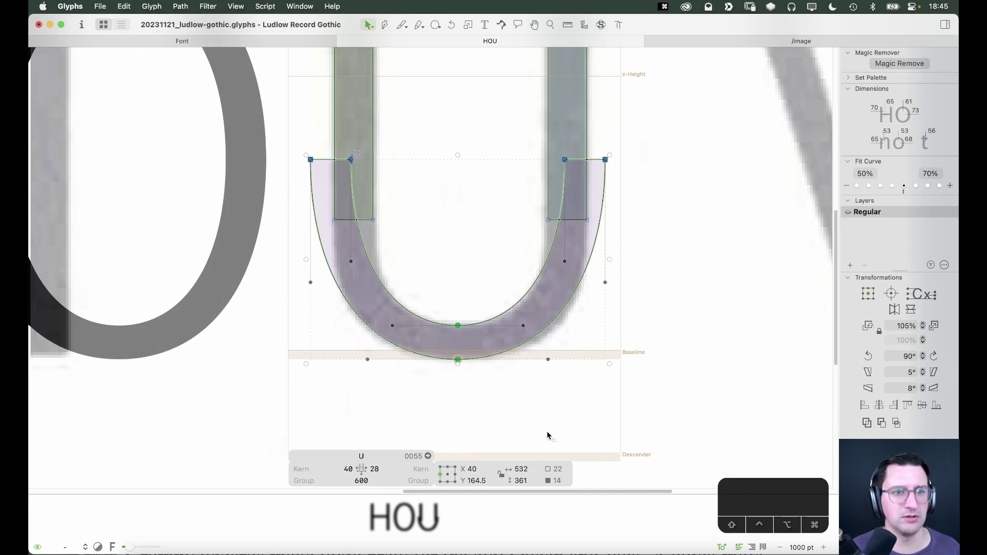
pyautogui.press('super+a')
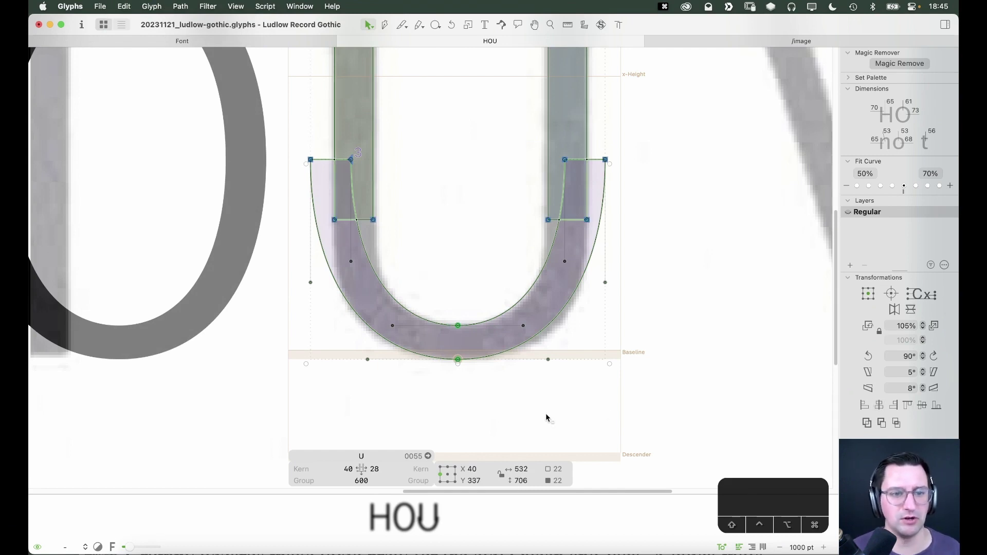
pyautogui.press('Left')
pyautogui.press('Left')
pyautogui.press('Left')
pyautogui.press('Left')
pyautogui.press('Left')
pyautogui.press('Left')
pyautogui.press('Left')
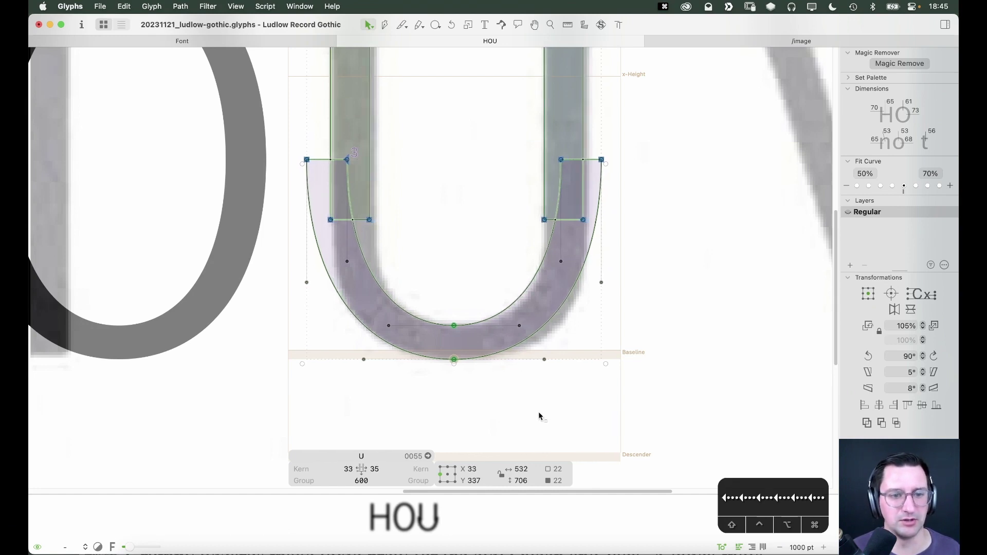
pyautogui.press('Right')
pyautogui.click(609, 362)
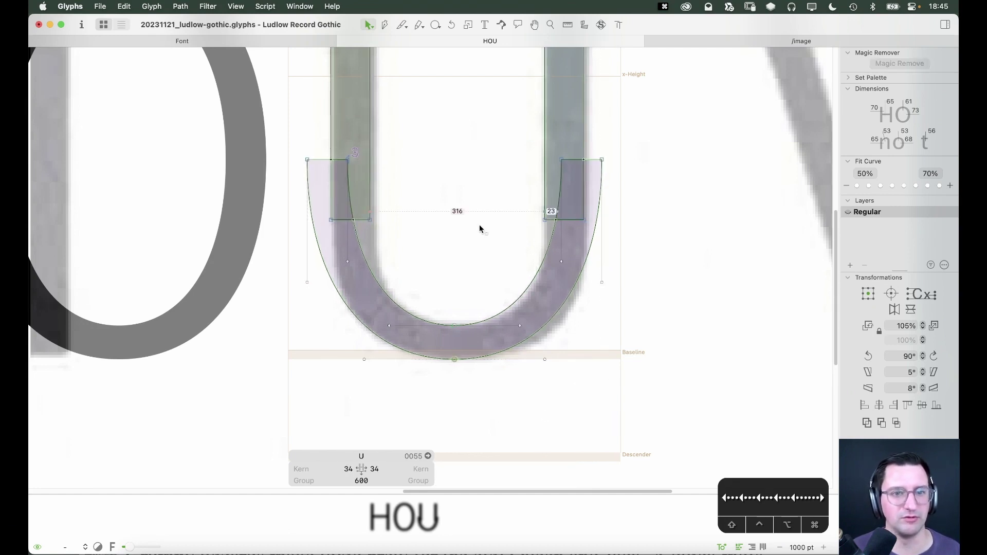
# Measure horizontally across both stems of the U and the space on either side of them
pyautogui.press('l')
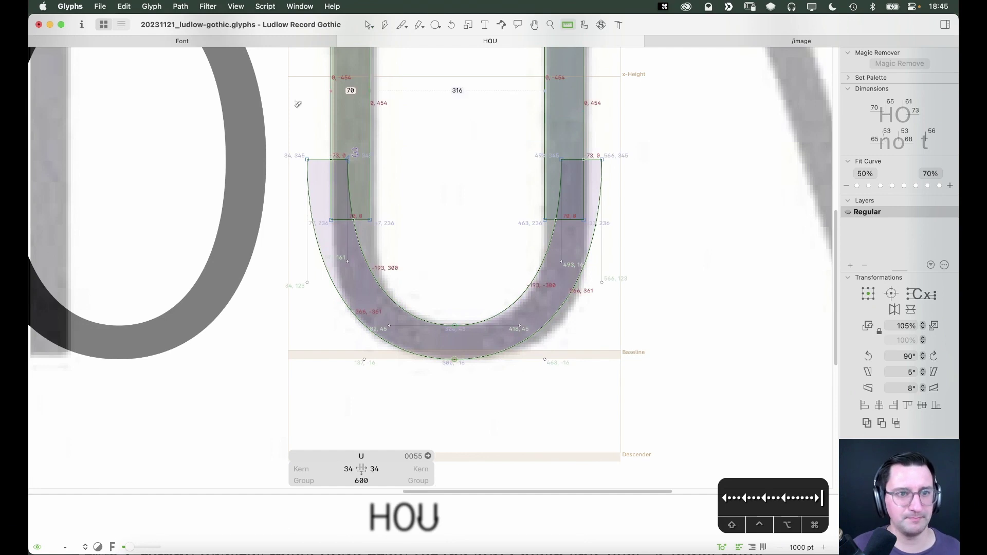
pyautogui.moveTo(290, 109); pyautogui.dragTo(621, 126)
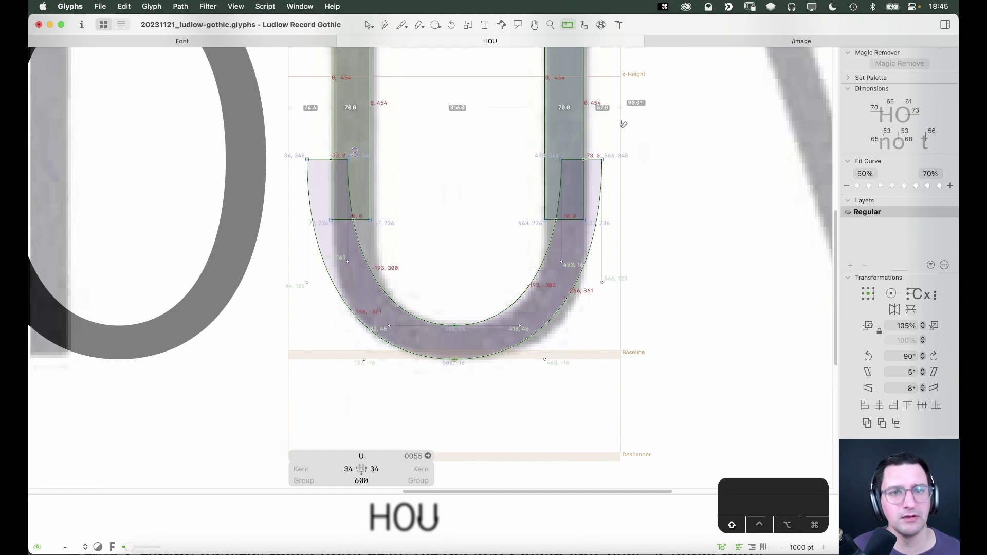
pyautogui.moveTo(624, 124); pyautogui.dragTo(624, 125)
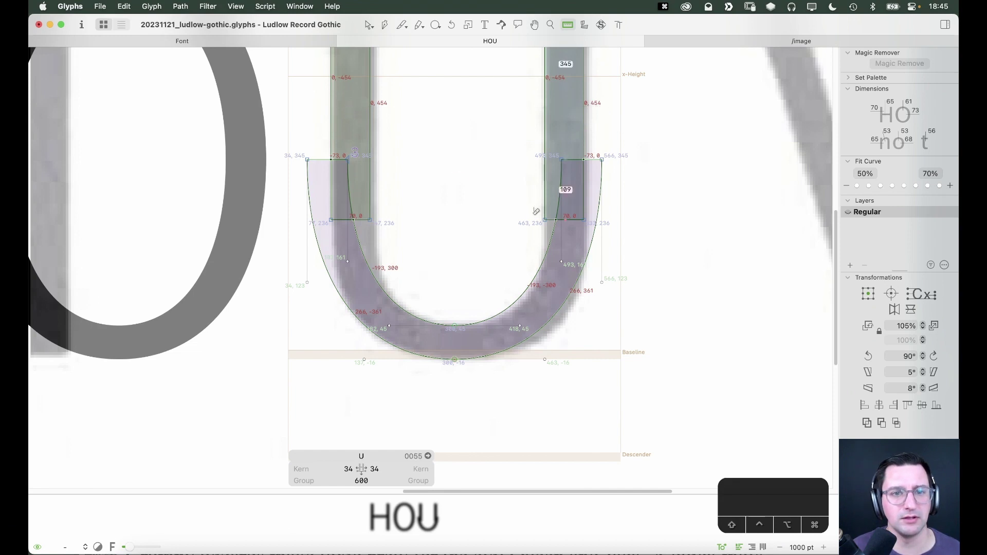
# Compare the horizontal offset between the stem's inner bottom corner and the bowl's inner top corner on both sides of the U
pyautogui.press('v')
pyautogui.moveTo(559, 133); pyautogui.dragTo(567, 234)
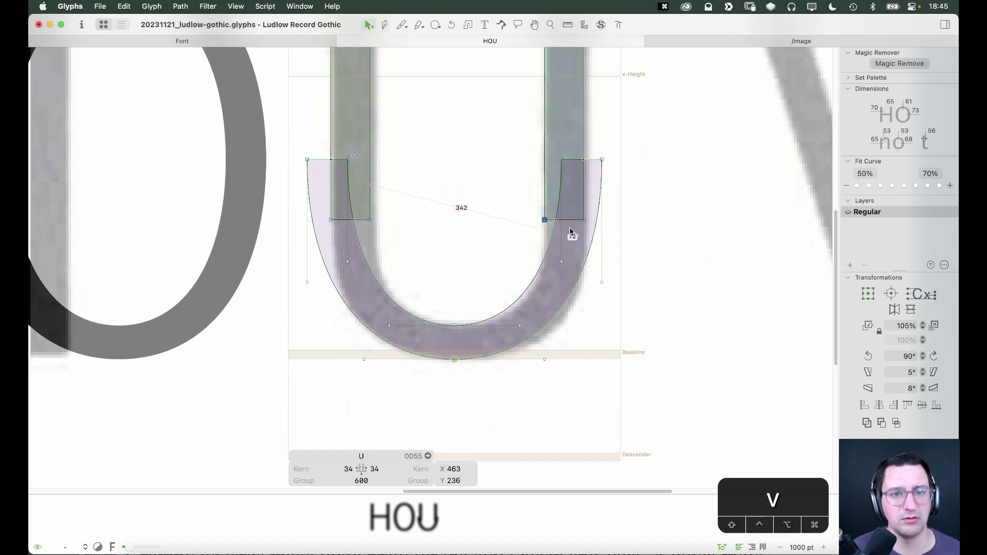
pyautogui.keyDown('shift'); pyautogui.click(562, 159); pyautogui.keyUp('shift')
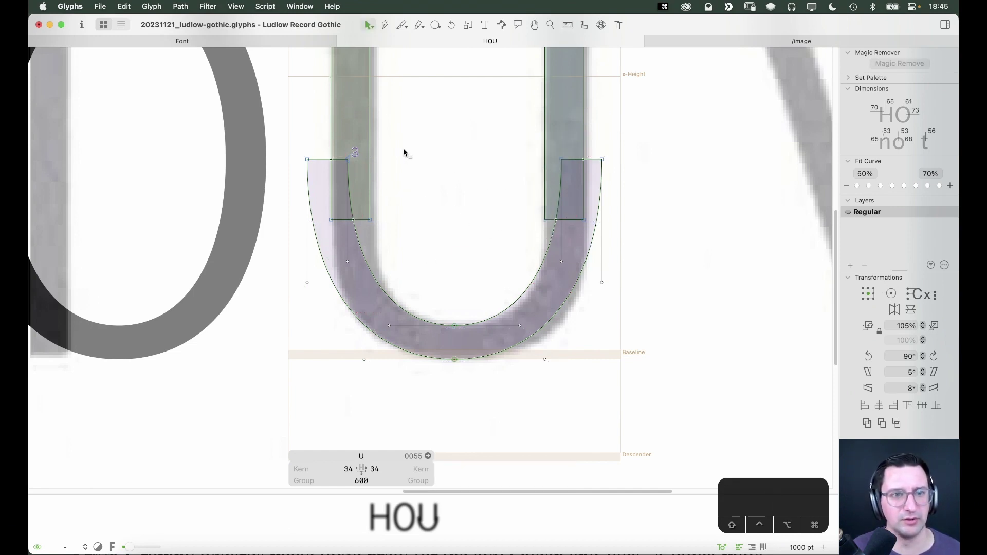
pyautogui.moveTo(375, 141); pyautogui.dragTo(340, 229)
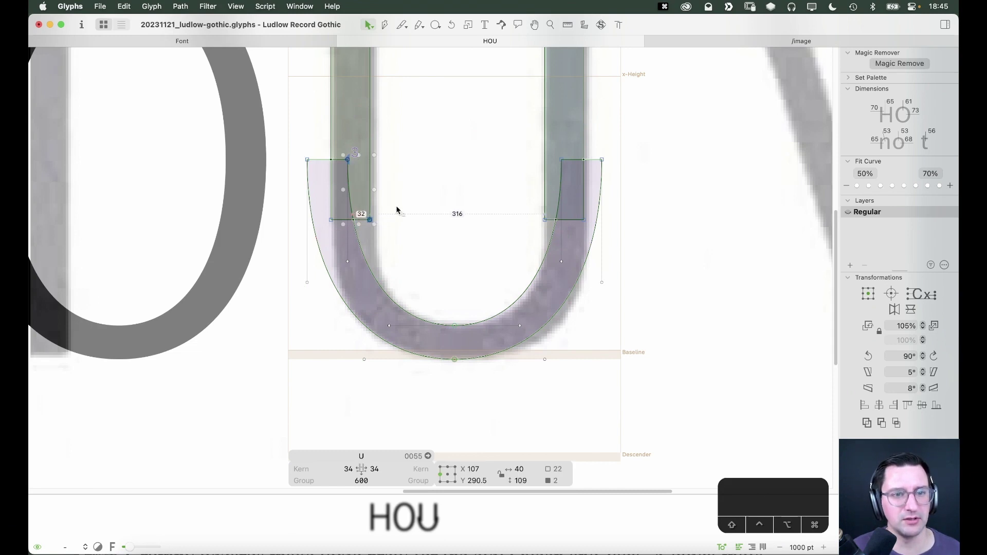
# Move the U's left stem 10 units left
pyautogui.click(359, 171)
pyautogui.press('Left')
pyautogui.press('Left')
pyautogui.press('Left')
pyautogui.press('Left')
pyautogui.press('Left')
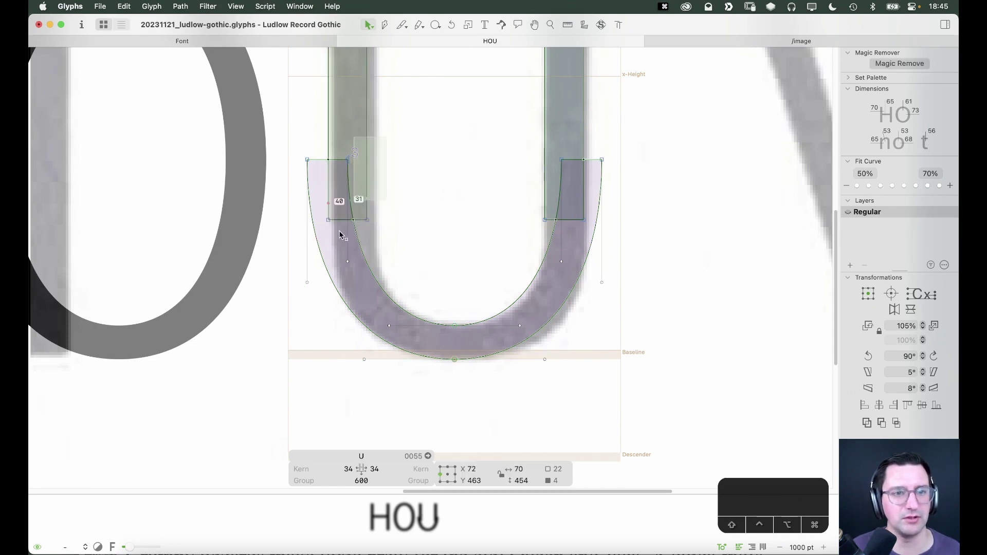
pyautogui.click(366, 149)
pyautogui.click(366, 149)
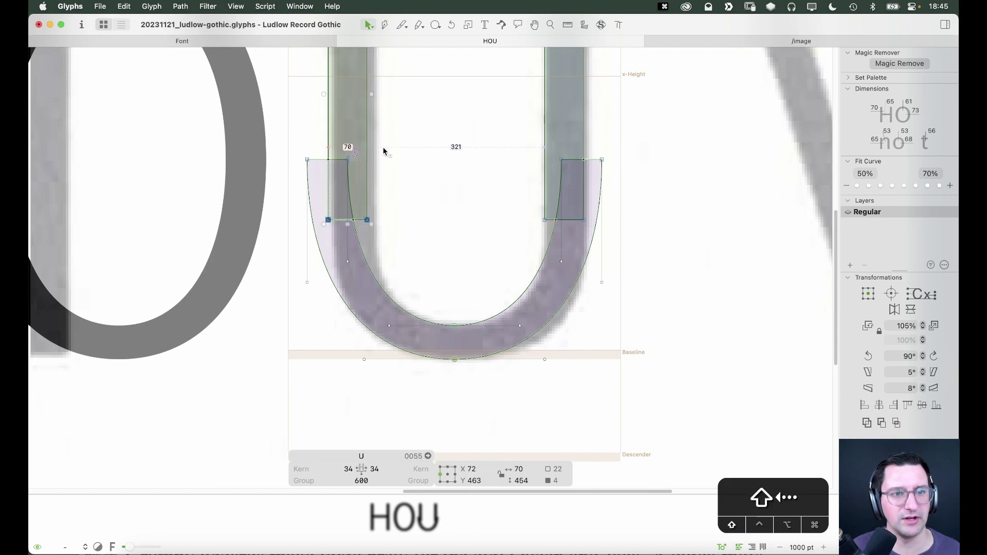
pyautogui.press('Left')
pyautogui.press('Left')
pyautogui.press('Left')
pyautogui.press('Left')
pyautogui.press('Left')
pyautogui.click(435, 157)
# Shift all of the U's outlines 11 units right over the scan, giving a left sidebearing of 45
pyautogui.press('super+minus')
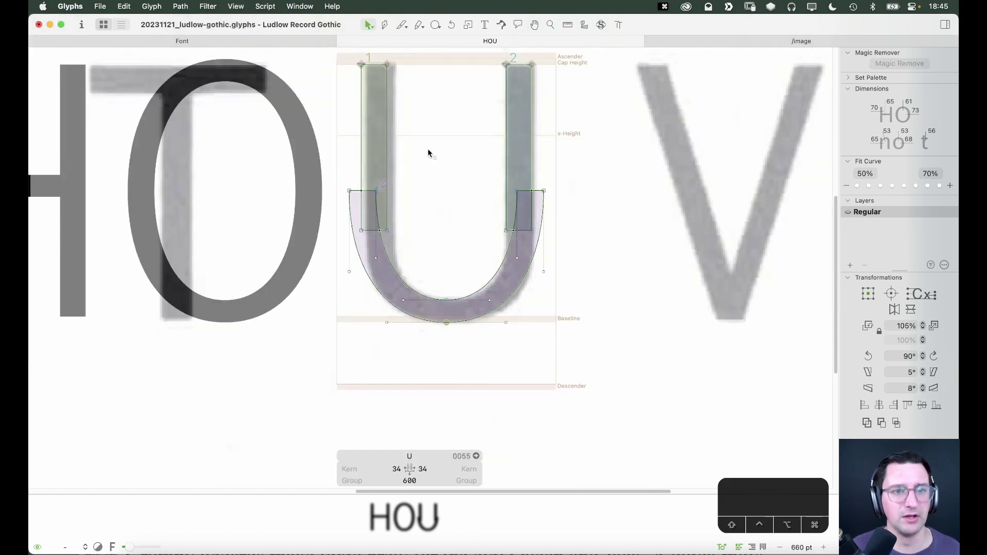
pyautogui.moveTo(378, 159)
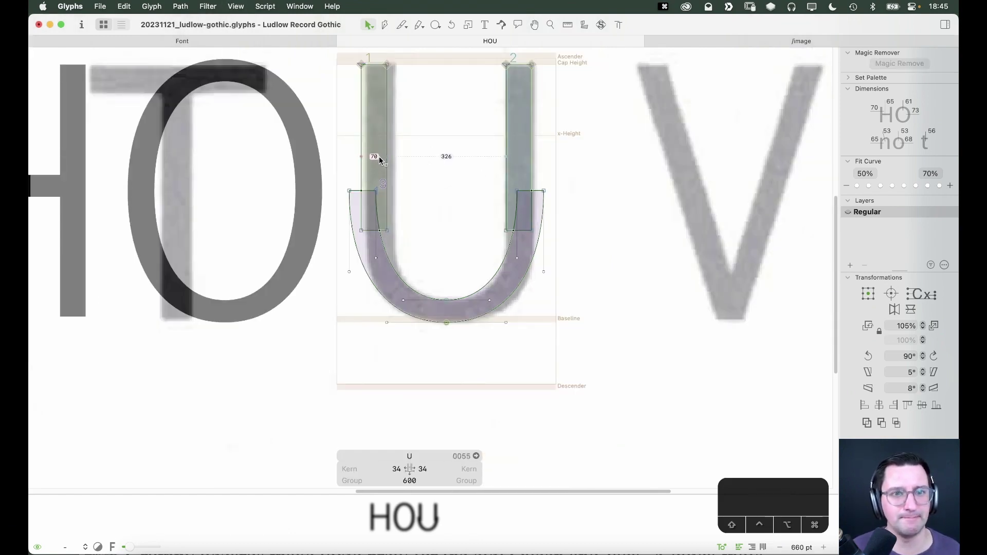
pyautogui.press('super+a')
pyautogui.press('Right')
pyautogui.press('Right')
pyautogui.press('Right')
pyautogui.press('Right')
pyautogui.press('Right')
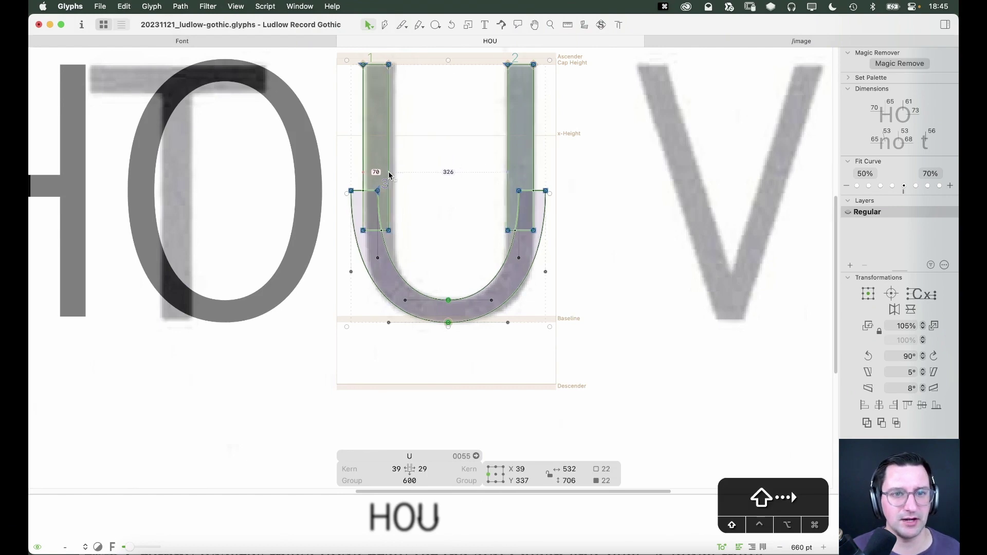
pyautogui.press('Right')
pyautogui.press('Right')
pyautogui.press('Right')
pyautogui.press('Right')
pyautogui.press('Right')
pyautogui.press('Right')
pyautogui.press('Right')
pyautogui.press('Right')
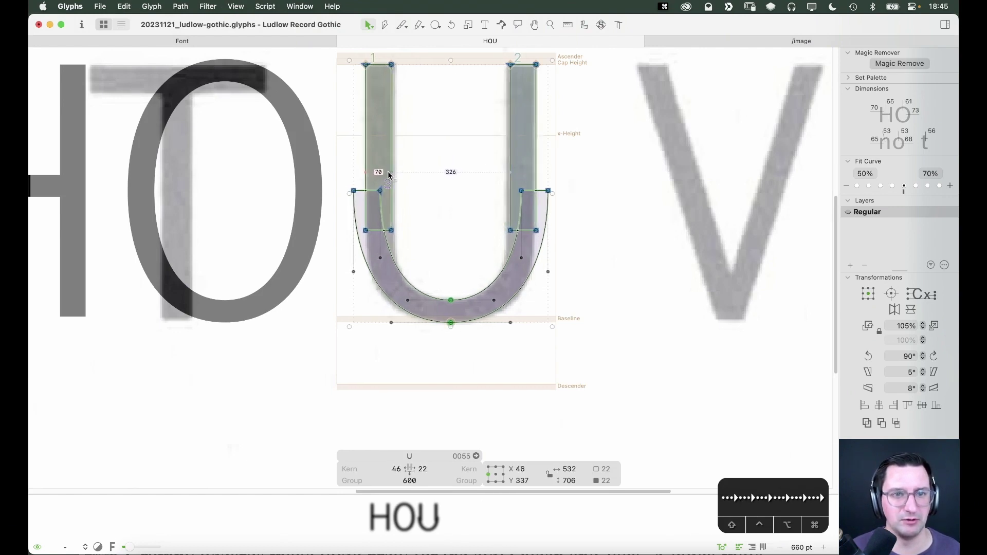
pyautogui.press('Left')
pyautogui.press('Left')
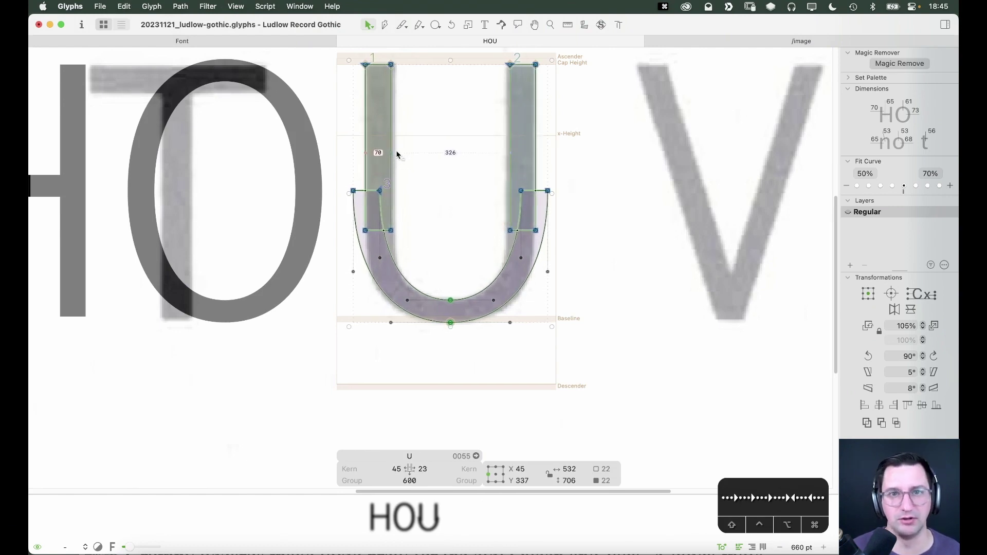
pyautogui.click(409, 152)
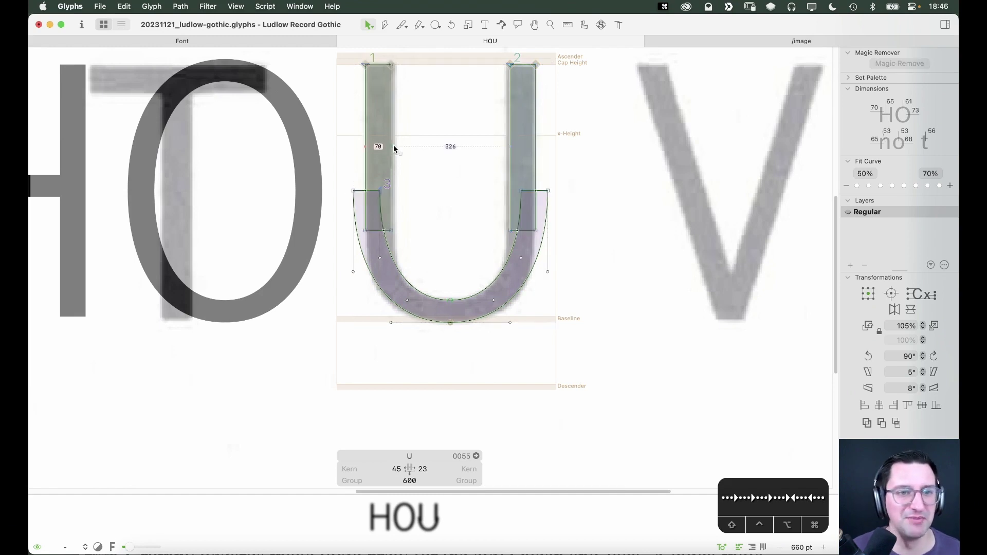
# Narrow the U by moving its left stem 5 units right and its right stem 5 units left
pyautogui.doubleClick(393, 145)
pyautogui.hotkey('shift', 'Right')
pyautogui.doubleClick(515, 137)
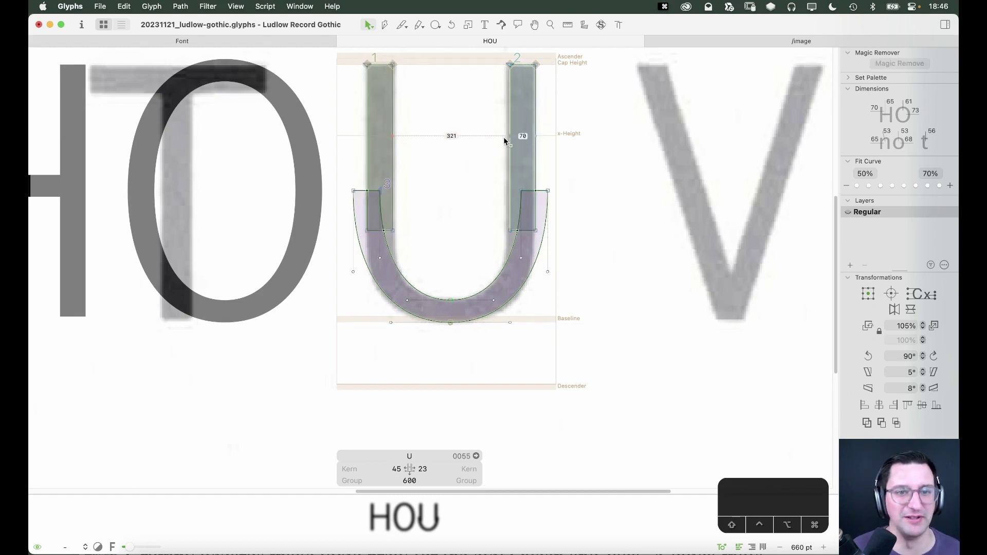
pyautogui.hotkey('shift', 'Left')
pyautogui.click(390, 319)
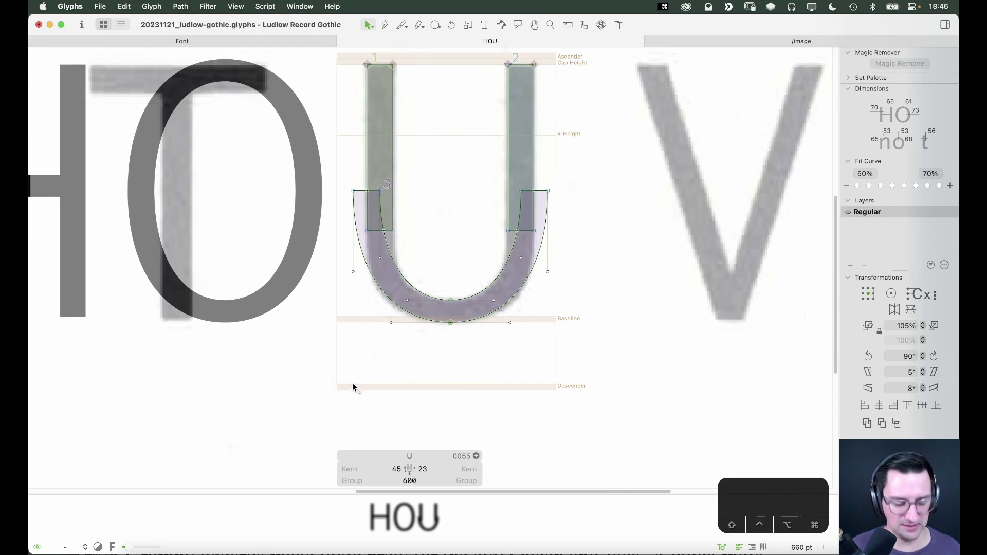
# Delete the segments closing both top ends of the U's bowl, leaving separate inner and outer curves
pyautogui.press('super+equal')
pyautogui.press('super+equal')
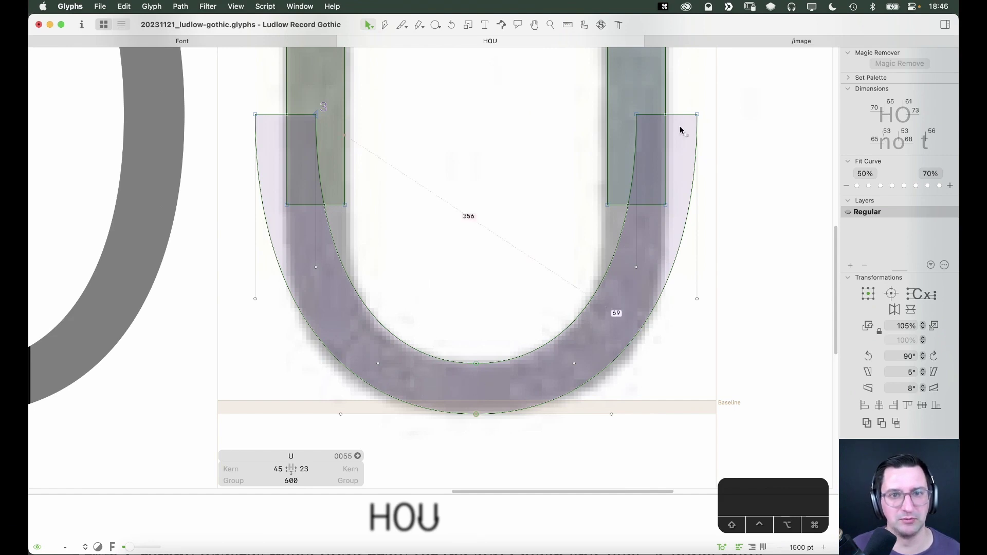
pyautogui.click(696, 114)
pyautogui.click(274, 118)
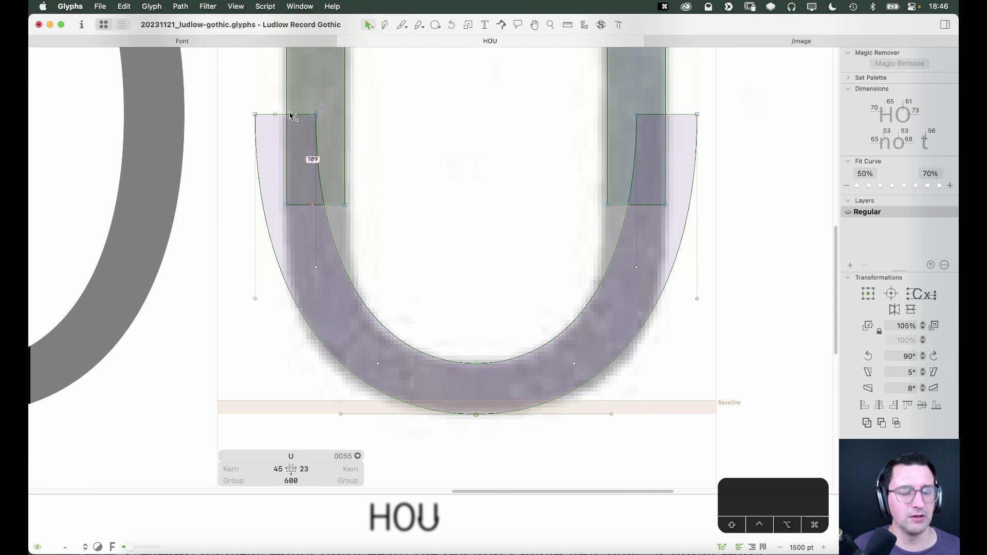
pyautogui.press('super+z')
pyautogui.click(264, 116)
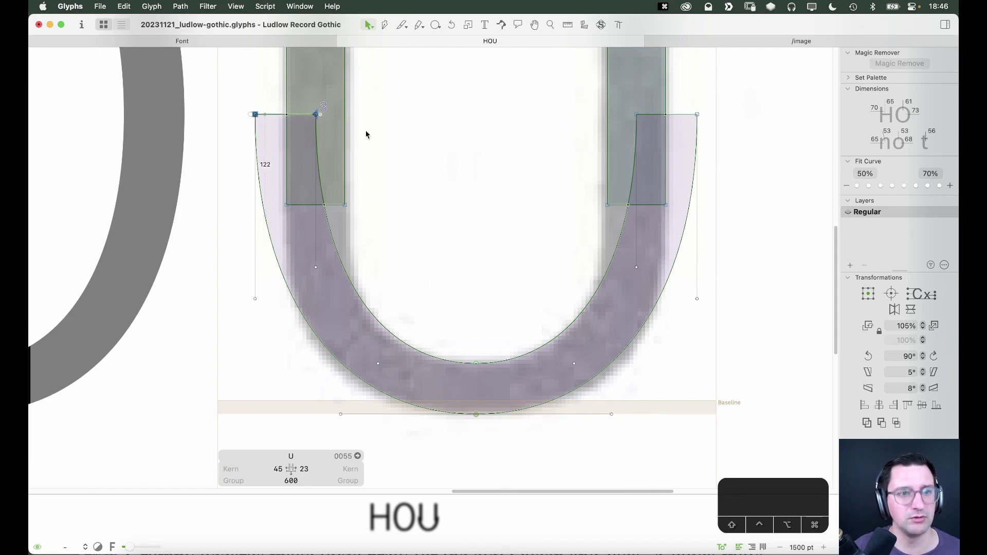
pyautogui.keyDown('shift'); pyautogui.click(678, 115); pyautogui.keyUp('shift')
pyautogui.hotkey('alt', 'BackSpace')
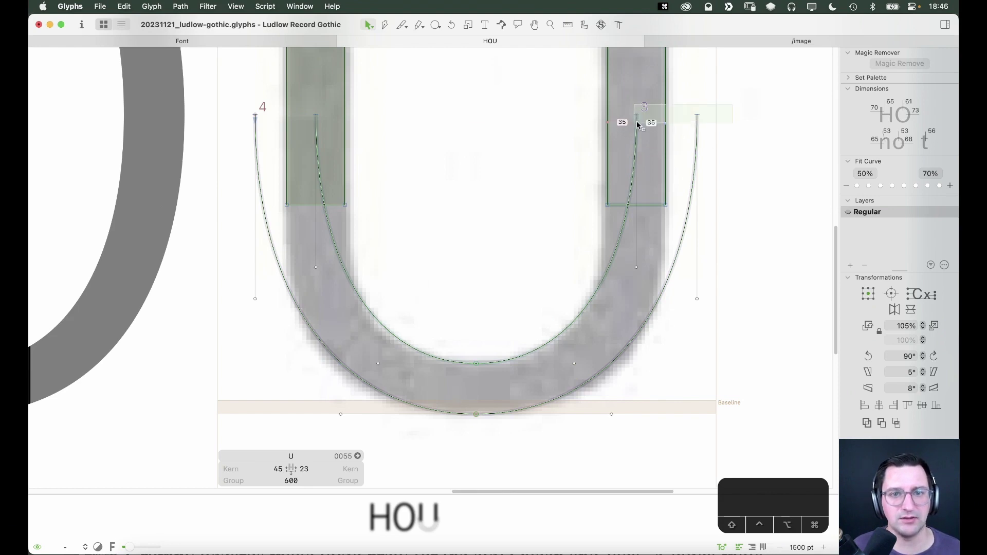
# Delete the right half of the bowl's outer and inner curves
pyautogui.click(697, 114)
pyautogui.press('BackSpace')
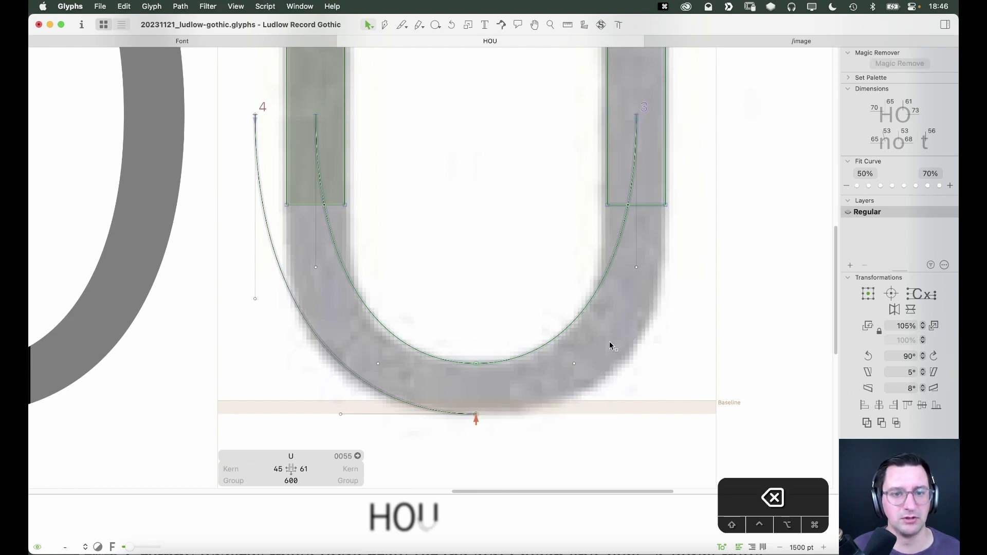
pyautogui.click(637, 117)
pyautogui.press('BackSpace')
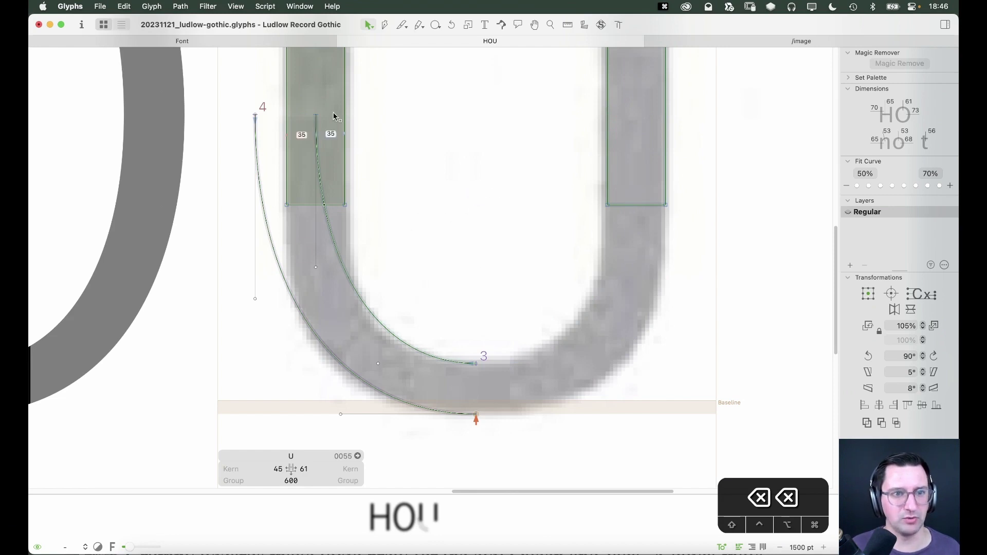
# Lower the top end nodes of the remaining left half-bowl to Y 265 while keeping their handles in place
pyautogui.moveTo(334, 91); pyautogui.dragTo(238, 125)
pyautogui.hotkey('alt', 'shift', 'Down')
pyautogui.hotkey('alt', 'shift', 'Down')
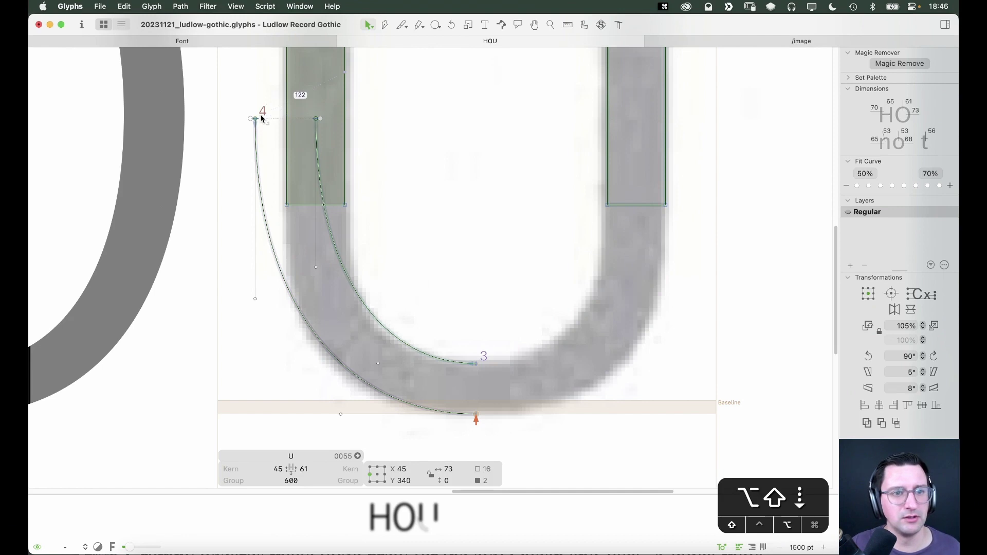
pyautogui.hotkey('alt', 'shift', 'Down')
pyautogui.hotkey('alt', 'shift', 'Down')
pyautogui.hotkey('alt', 'shift', 'Down')
pyautogui.hotkey('alt', 'shift', 'Down')
pyautogui.hotkey('alt', 'shift', 'Down')
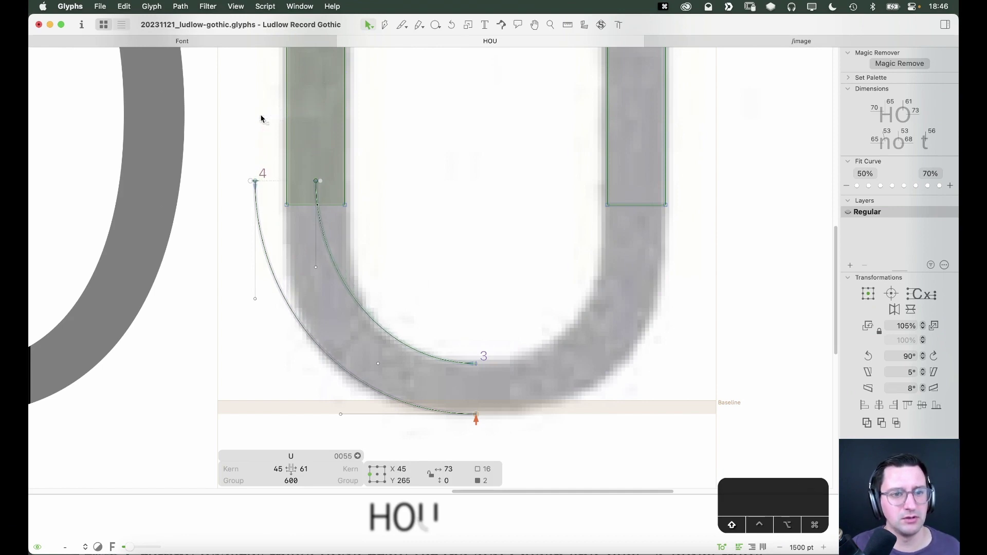
# Align the half-bowl's top ends with the left stem, moving the outer node to X 83 and the inner node onto the stem's inner edge
pyautogui.hotkey('shift', 'Right')
pyautogui.hotkey('shift', 'Right')
pyautogui.hotkey('shift', 'Right')
pyautogui.hotkey('shift', 'Right')
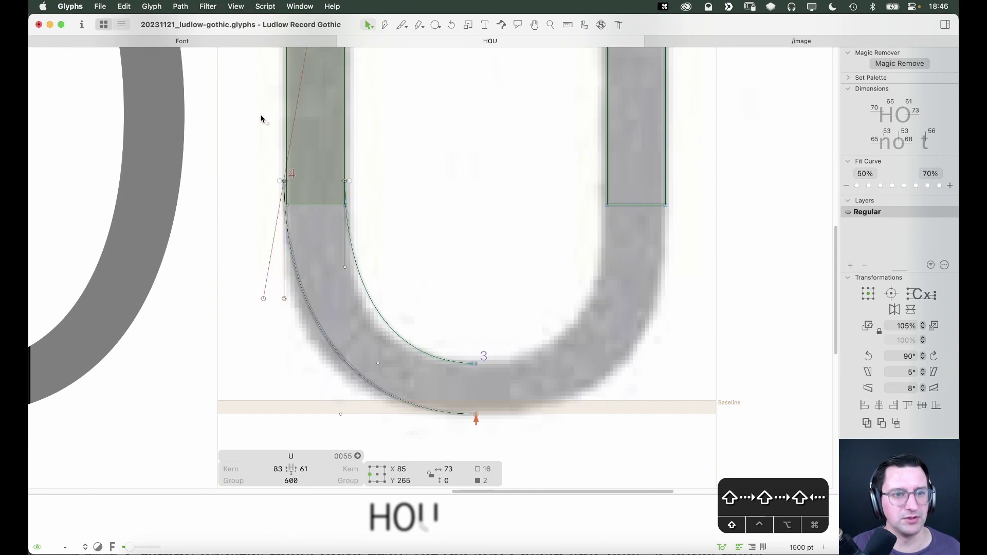
pyautogui.press('Right')
pyautogui.press('Right')
pyautogui.press('Right')
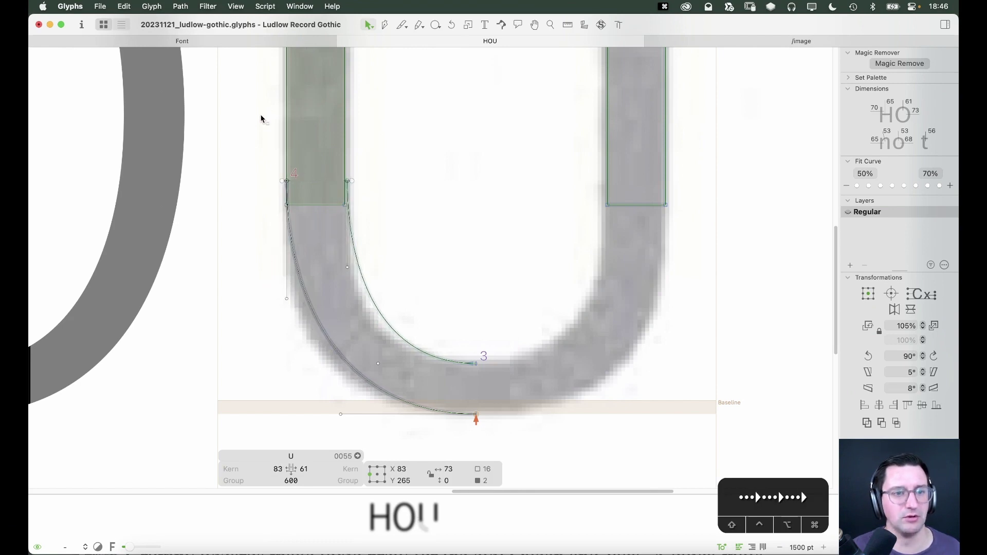
pyautogui.click(344, 261)
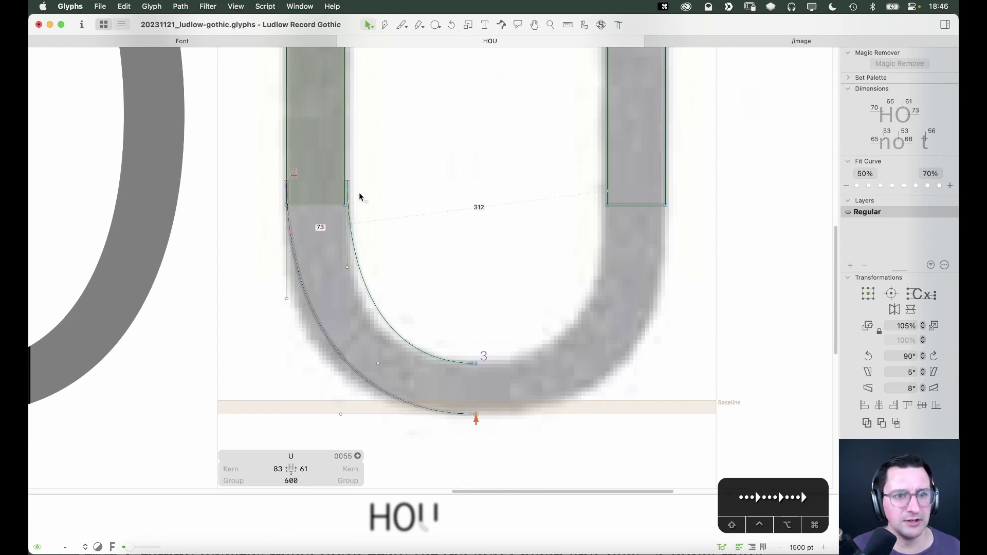
pyautogui.click(347, 183)
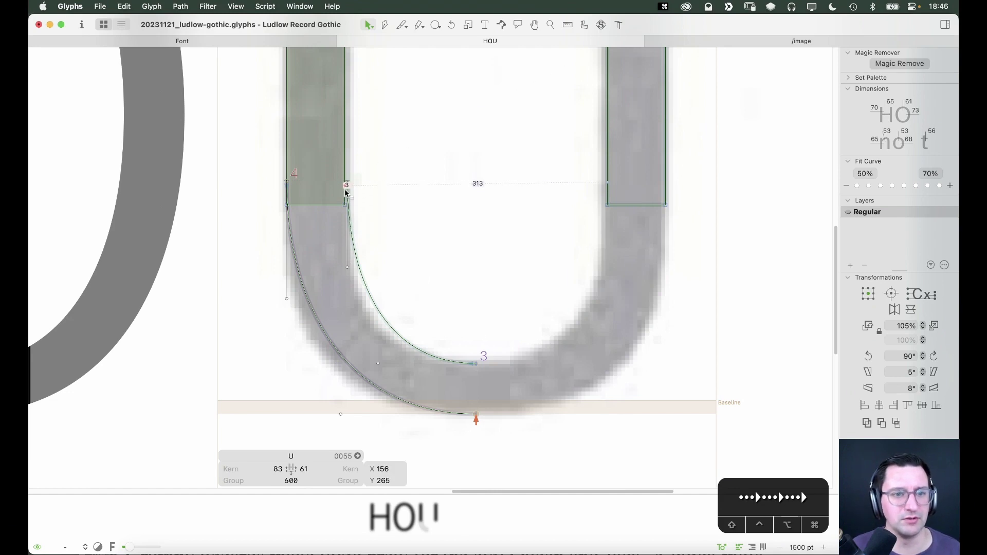
pyautogui.press('Left')
pyautogui.press('Left')
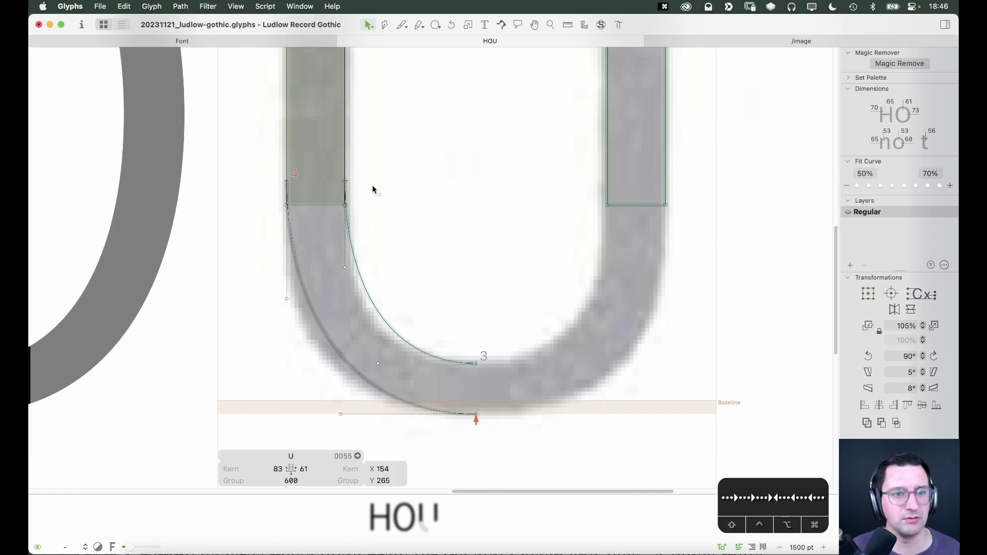
# Shorten the left stem by raising its bottom edge to Y 286
pyautogui.click(324, 204)
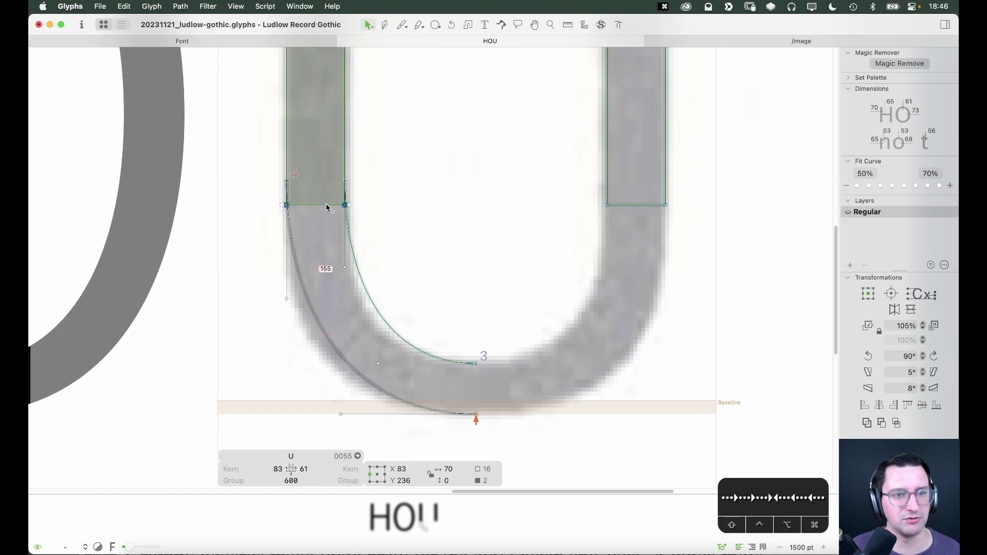
pyautogui.moveTo(326, 204); pyautogui.dragTo(318, 174)
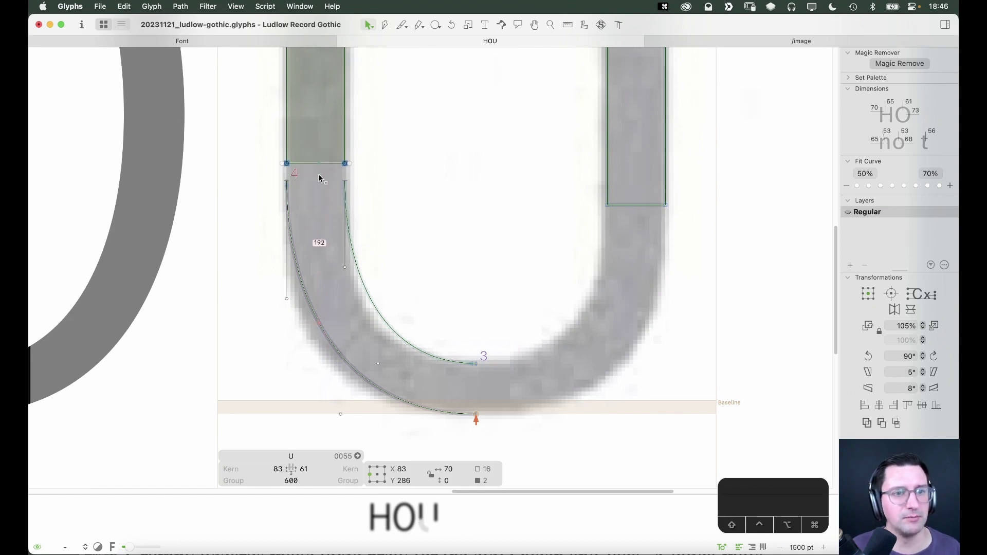
pyautogui.click(319, 174)
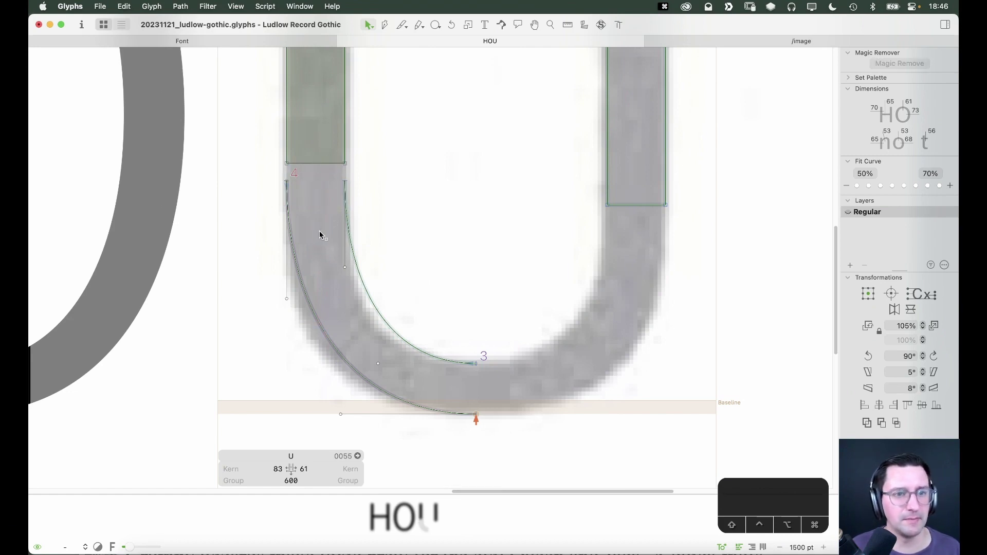
# Lower both top end nodes of the half-bowl together with their handles to Y 250
pyautogui.click(341, 181)
pyautogui.hotkey('shift', 'Down')
pyautogui.hotkey('shift', 'Down')
pyautogui.hotkey('shift', 'Down')
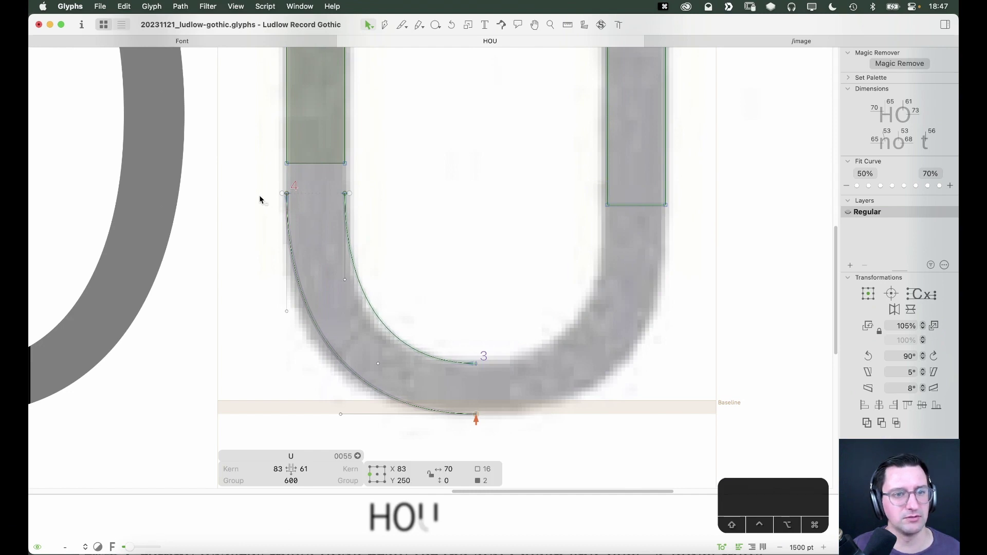
pyautogui.click(399, 177)
# Delete the left stem's bottom segment to open the outline
pyautogui.click(308, 164)
pyautogui.press('Delete')
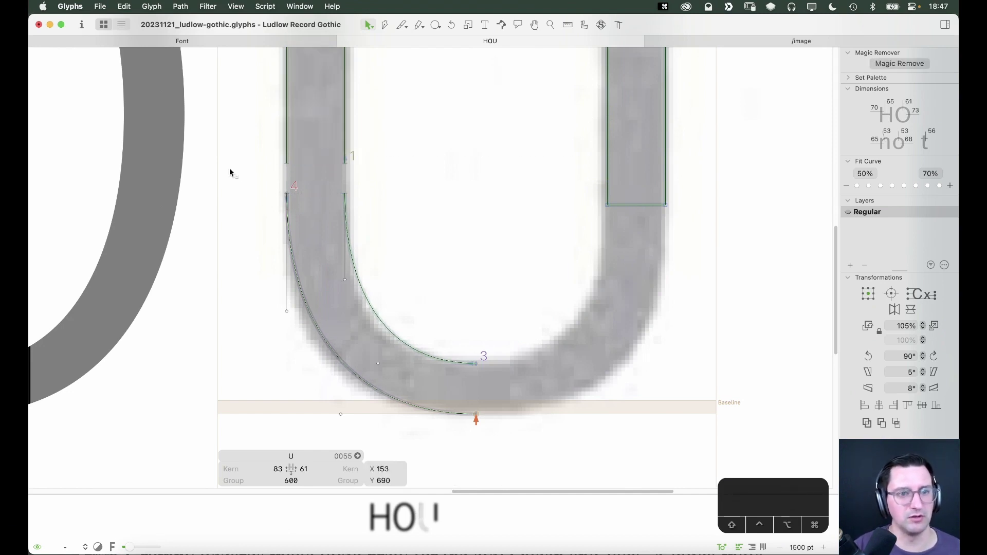
pyautogui.click(367, 183)
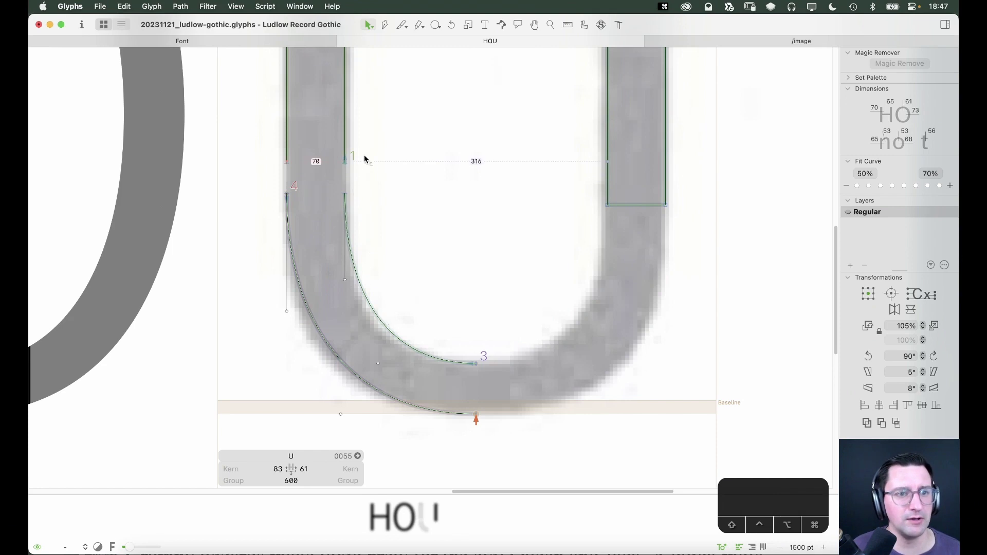
# Extend the left stem's two open ends down to Y 250 to join them to the half-bowl's curves
pyautogui.moveTo(365, 159); pyautogui.dragTo(261, 182)
pyautogui.hotkey('shift', 'Down')
pyautogui.hotkey('shift', 'Down')
pyautogui.hotkey('shift', 'Down')
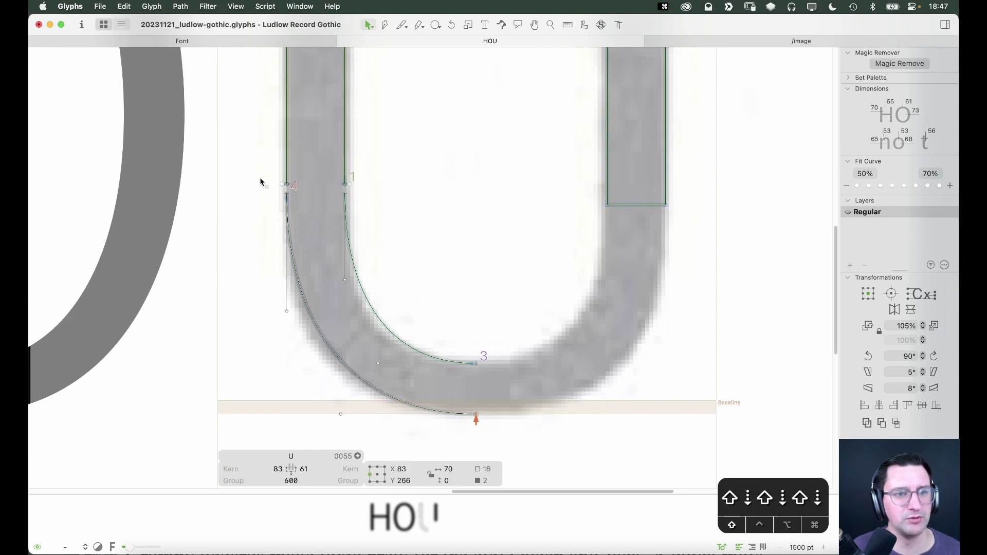
pyautogui.press('Down')
pyautogui.press('Down')
pyautogui.press('Down')
pyautogui.press('Down')
pyautogui.press('Down')
pyautogui.press('Down')
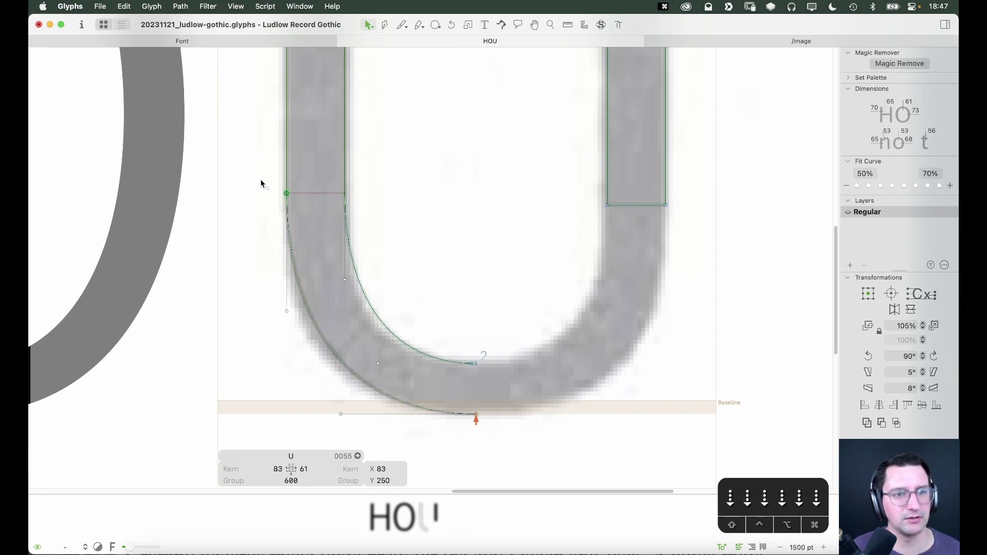
pyautogui.click(319, 237)
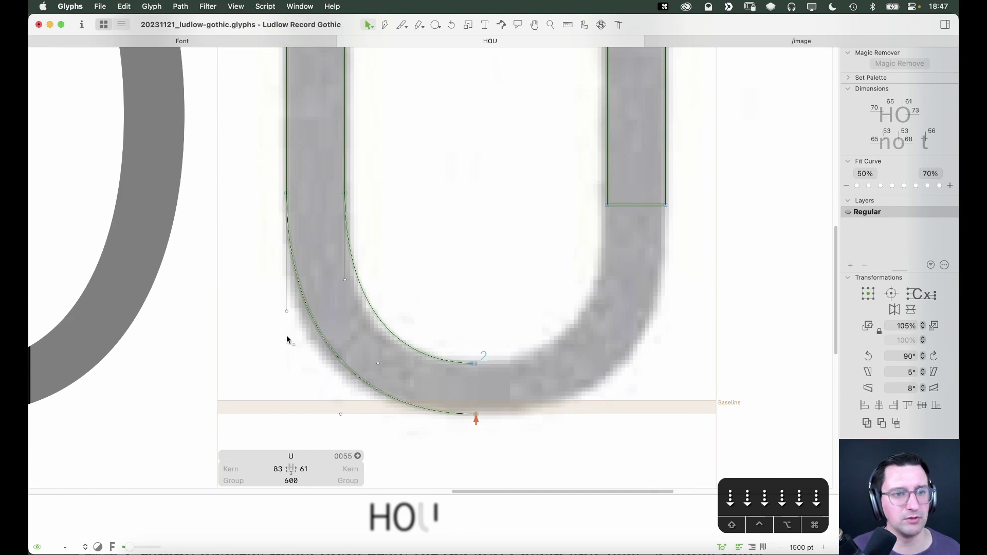
# Fit the outer curve to the scan by lowering its vertical handle to Y 95 and its stem junction node to Y 208
pyautogui.moveTo(285, 314)
pyautogui.mouseDown()
pyautogui.moveTo(285, 343)
pyautogui.moveTo(286, 322)
pyautogui.mouseUp()
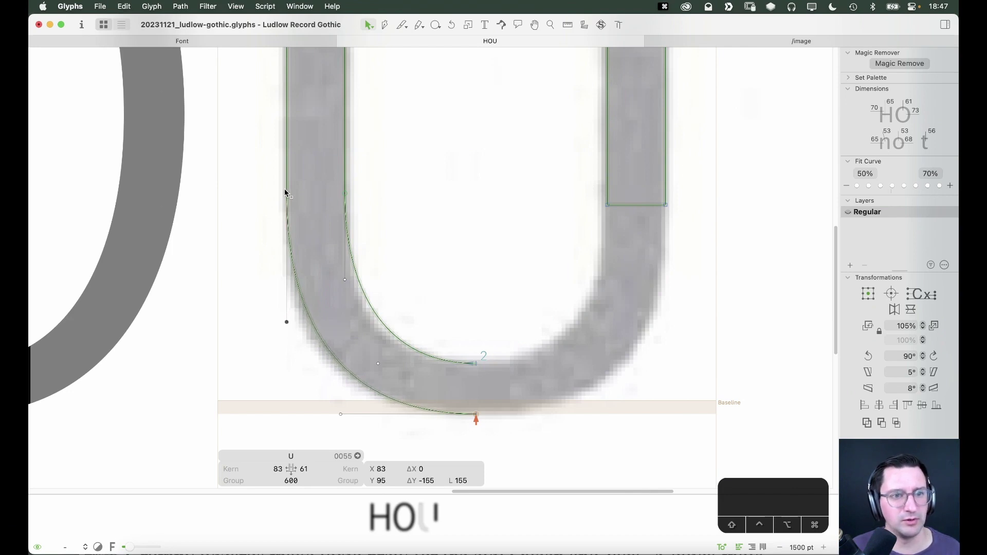
pyautogui.moveTo(285, 193); pyautogui.dragTo(285, 230)
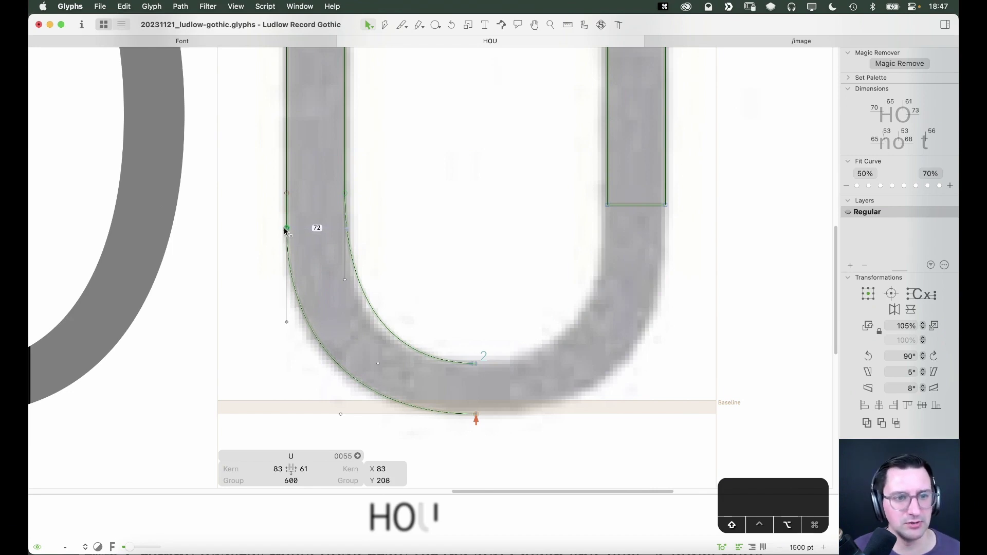
pyautogui.click(319, 332)
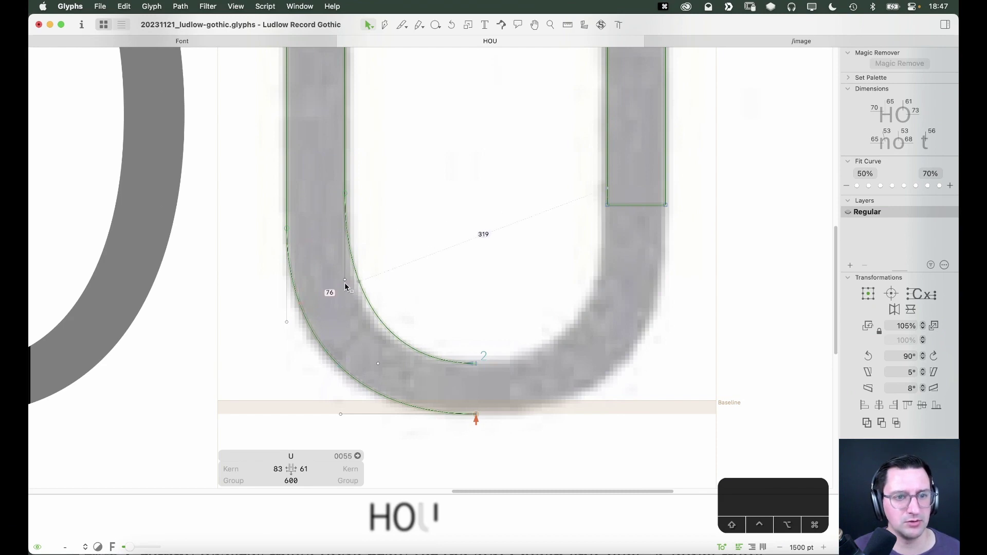
# Fit the inner curve to the scan by reshaping its handles and lowering its stem junction node to Y 228
pyautogui.moveTo(344, 280); pyautogui.dragTo(384, 339)
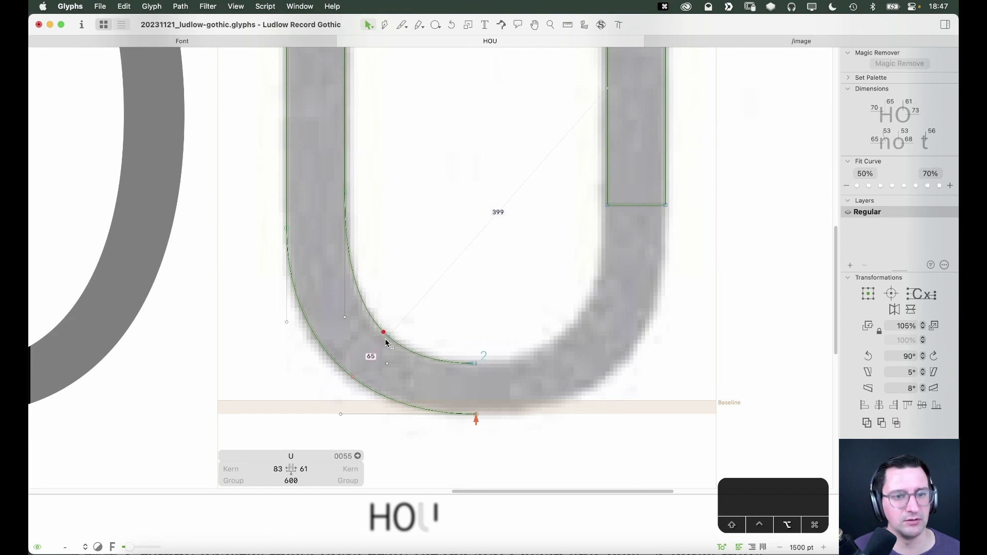
pyautogui.click(345, 209)
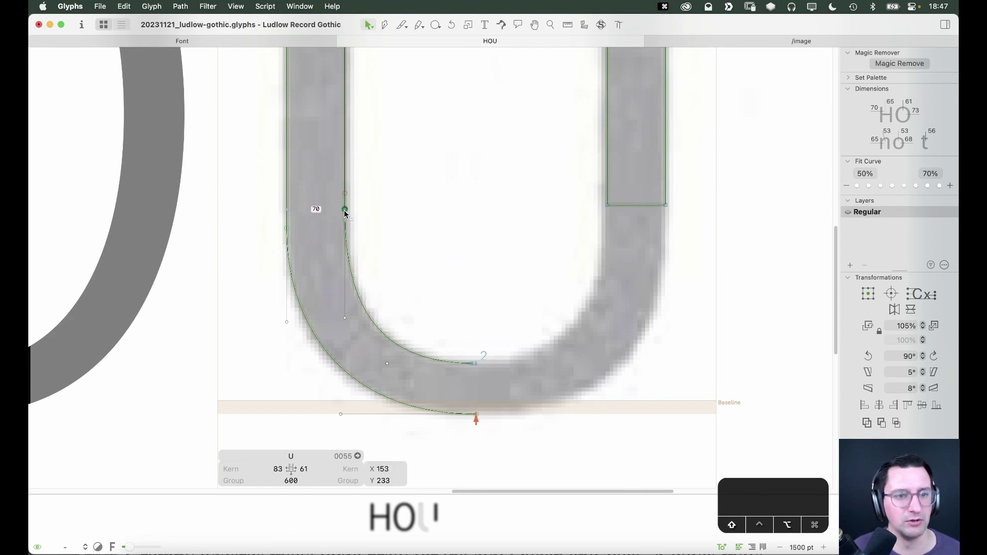
pyautogui.moveTo(343, 210); pyautogui.dragTo(345, 211)
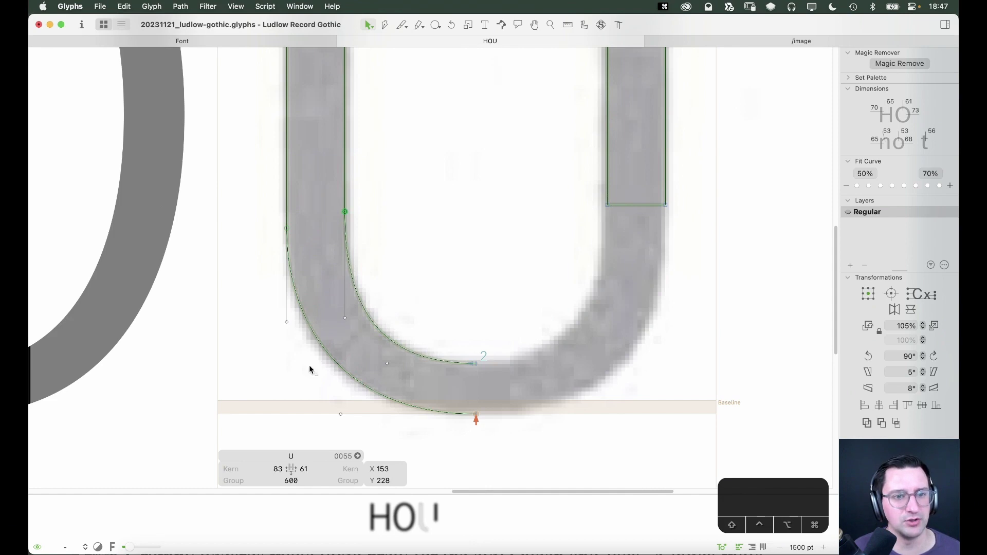
# Examine the positions of the outer curve's two handles at the U's lower left corner
pyautogui.press('space')
pyautogui.moveTo(330, 317); pyautogui.dragTo(457, 300)
pyautogui.press('z')
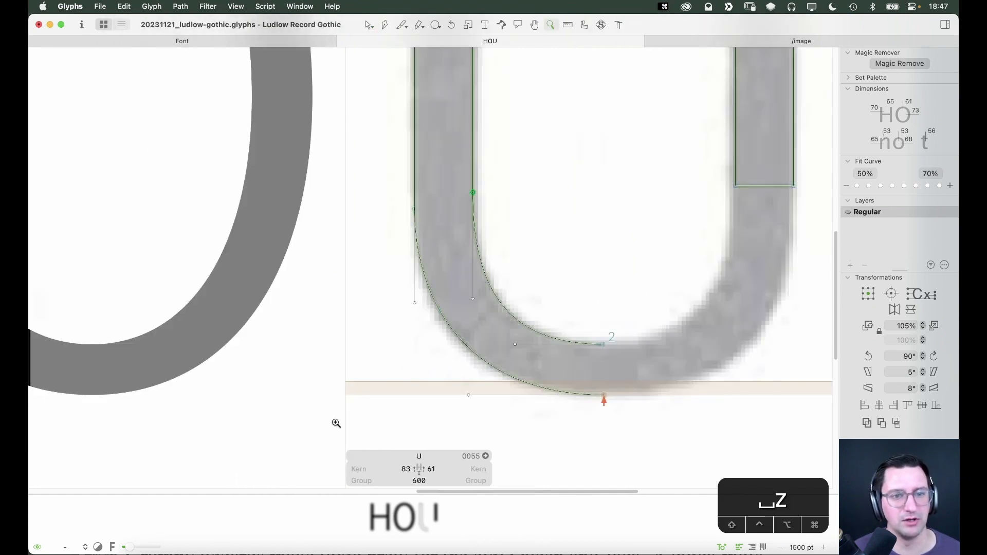
pyautogui.moveTo(335, 423); pyautogui.dragTo(562, 243)
pyautogui.press('v')
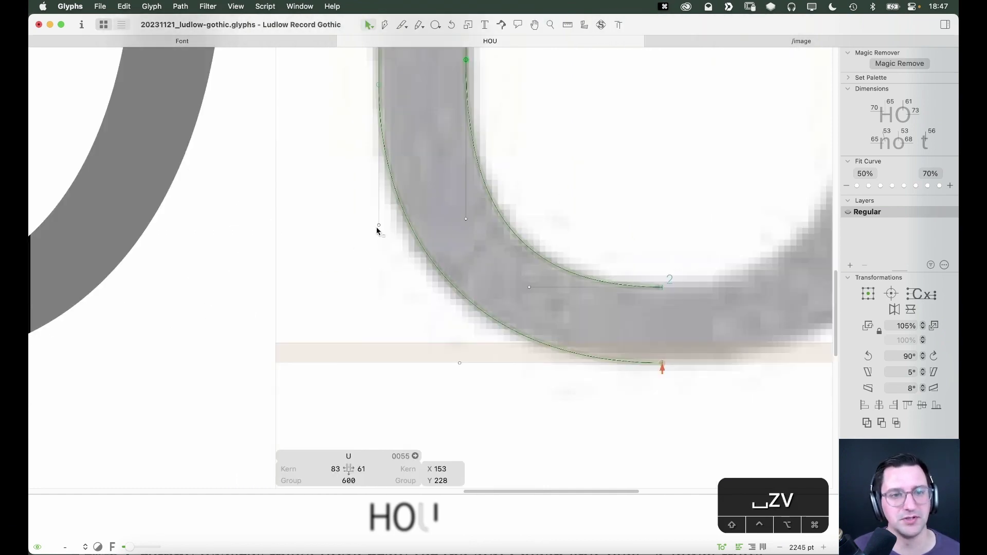
pyautogui.moveTo(368, 218); pyautogui.dragTo(392, 260)
pyautogui.keyDown('shift'); pyautogui.moveTo(480, 390); pyautogui.dragTo(434, 359); pyautogui.keyUp('shift')
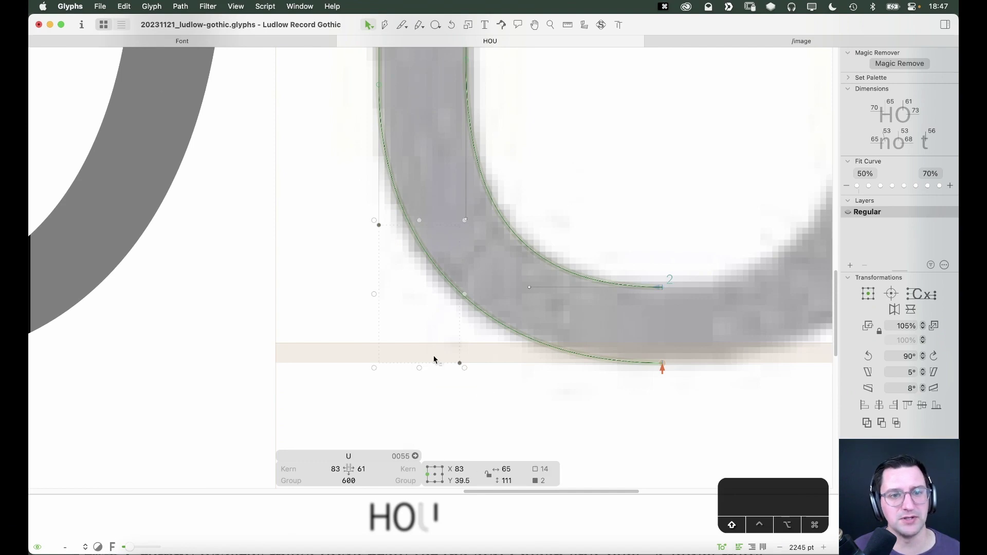
pyautogui.click(416, 347)
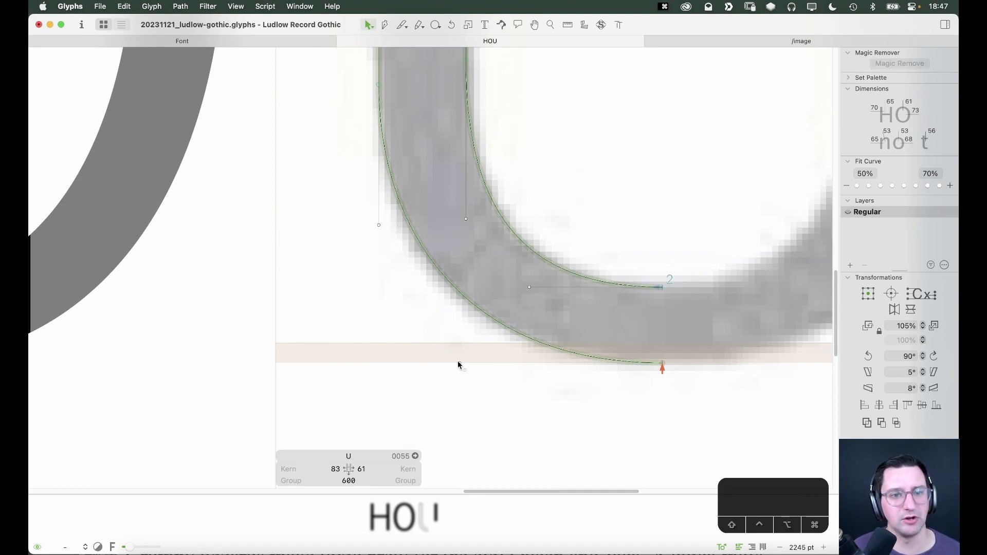
# Extend the outer curve's horizontal handle to X 36, beyond the stem's outer edge, and compare it with the vertical handle
pyautogui.moveTo(458, 364); pyautogui.dragTo(320, 364)
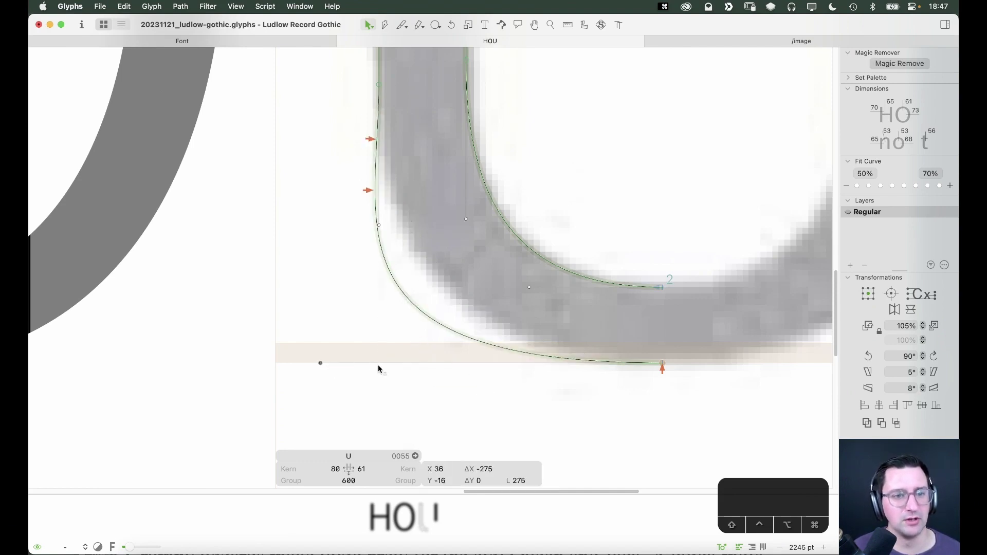
pyautogui.click(379, 226)
pyautogui.keyDown('shift'); pyautogui.click(320, 363); pyautogui.keyUp('shift')
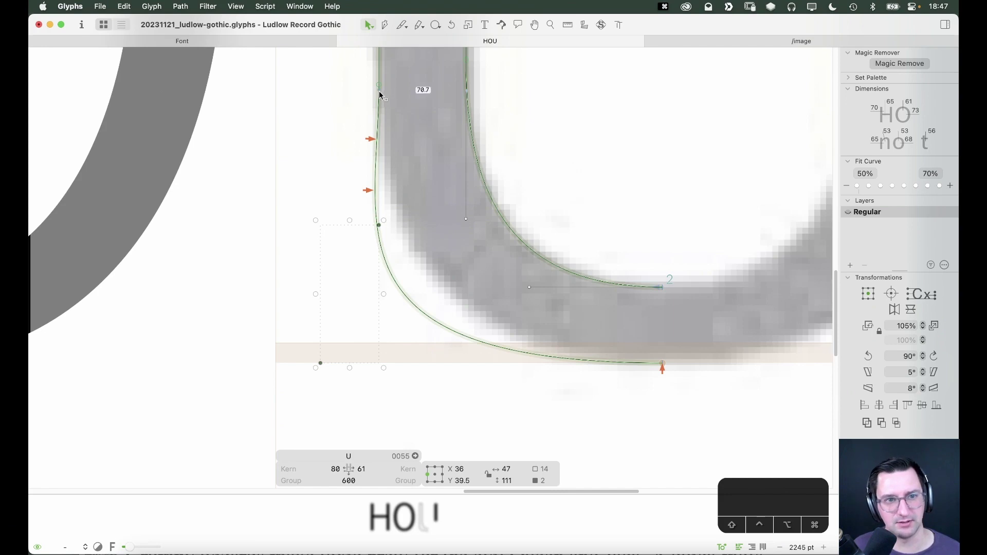
pyautogui.click(362, 271)
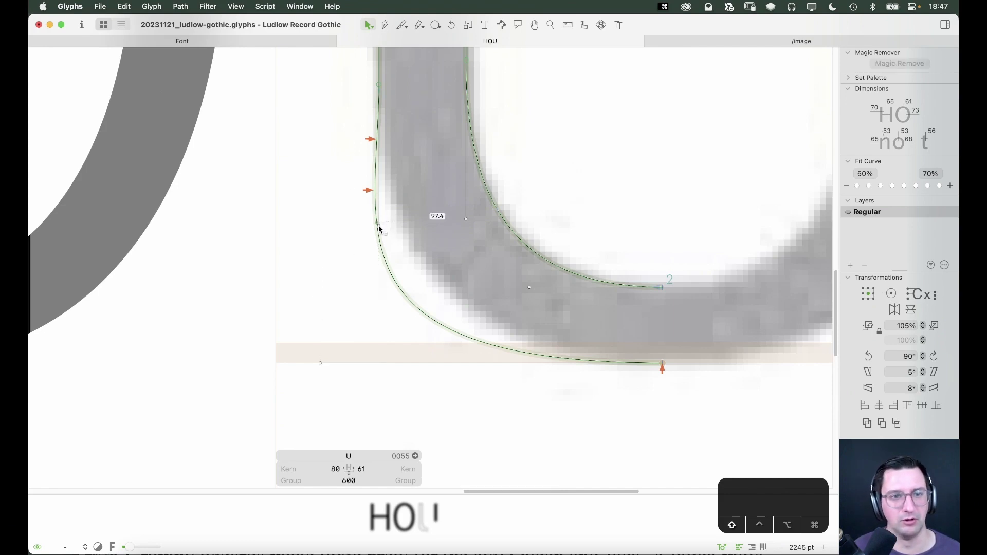
# Try extending the outer curve's vertical handle down to Y -46, and undo both handle extensions
pyautogui.moveTo(379, 225); pyautogui.dragTo(379, 400)
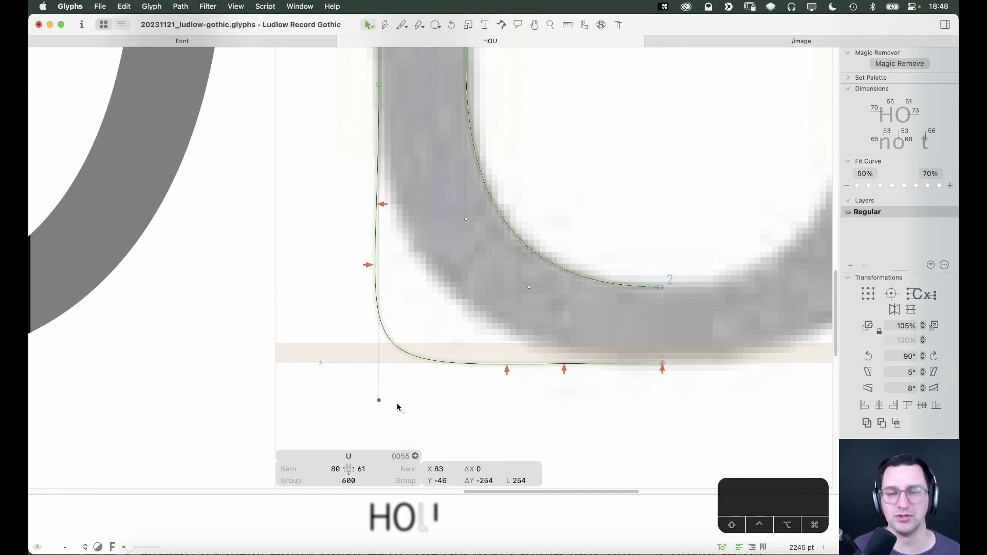
pyautogui.press('super+z')
pyautogui.press('super+z')
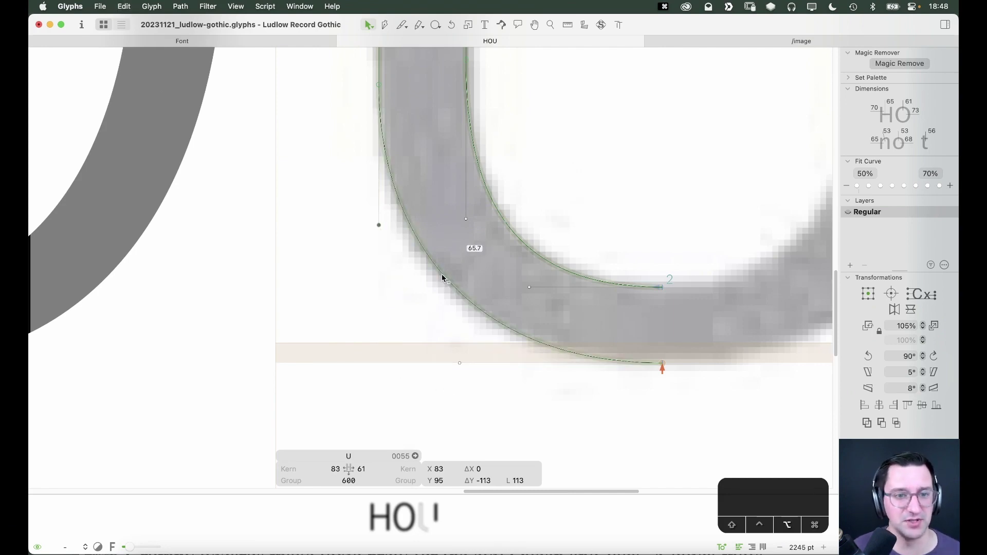
# Bulge the outer curve slightly outward at the U's lower left corner to fit the scan, and check its two handles
pyautogui.moveTo(444, 277); pyautogui.dragTo(453, 297)
pyautogui.click(379, 247)
pyautogui.keyDown('shift'); pyautogui.click(475, 363); pyautogui.keyUp('shift')
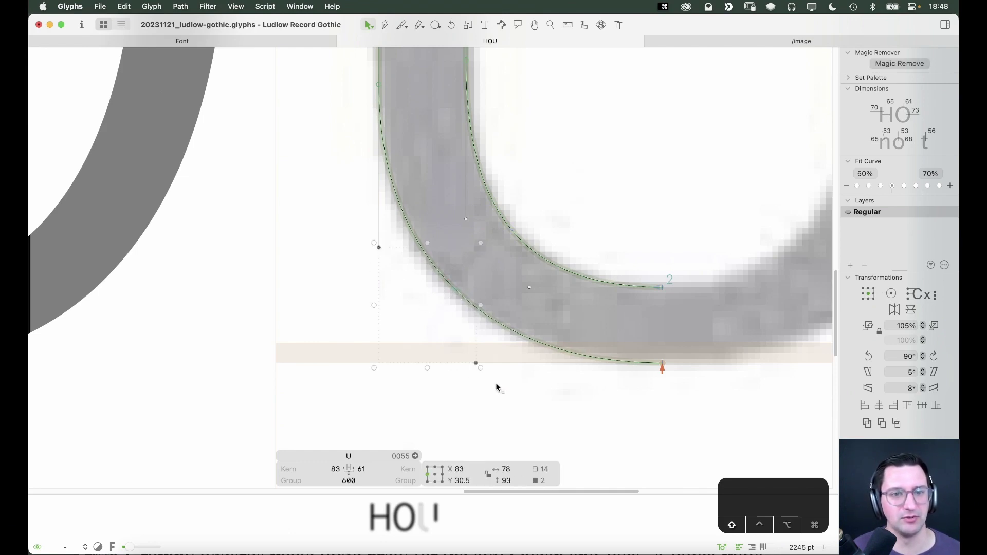
pyautogui.click(491, 398)
pyautogui.press('super+minus')
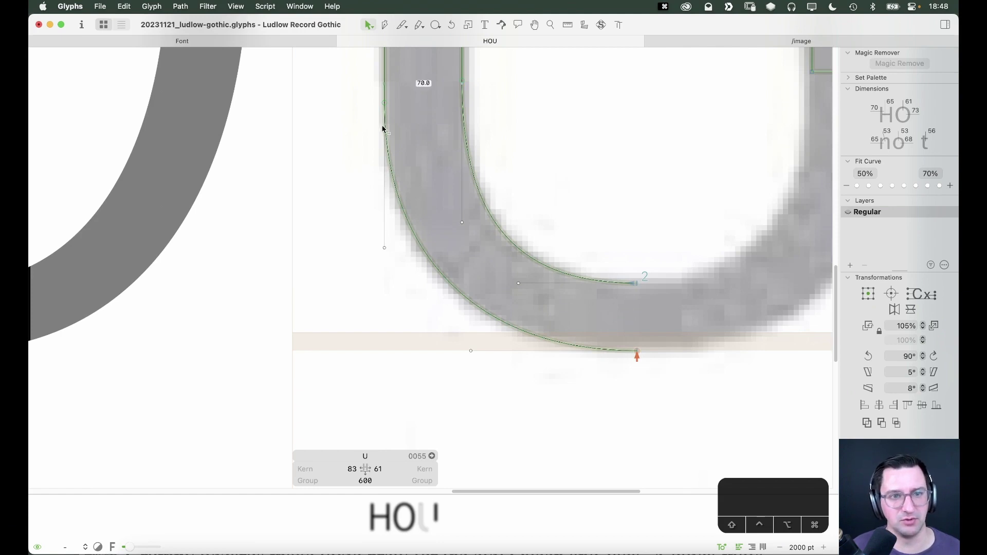
# Raise the outer curve's stem junction node to Y 212 and preview the bowl's shape
pyautogui.click(385, 100)
pyautogui.click(446, 255)
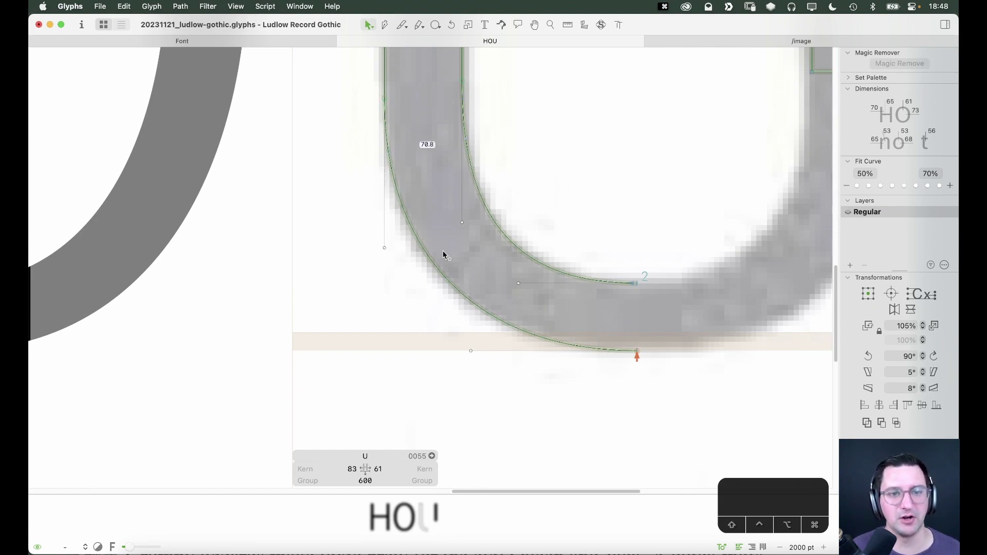
pyautogui.scroll(3, 470, 251)
pyautogui.hscroll(2, 469, 251)
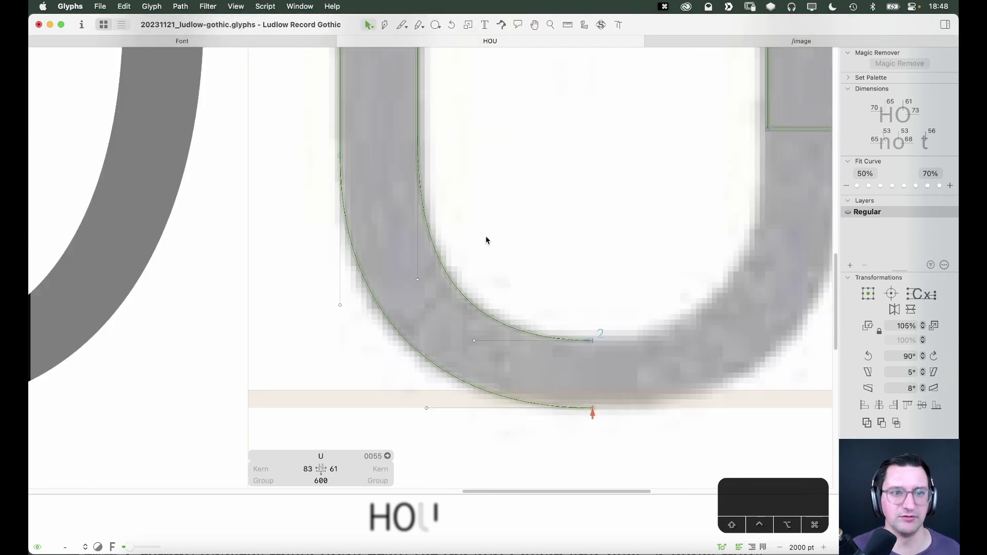
pyautogui.scroll(-2, 487, 245)
pyautogui.press('space')
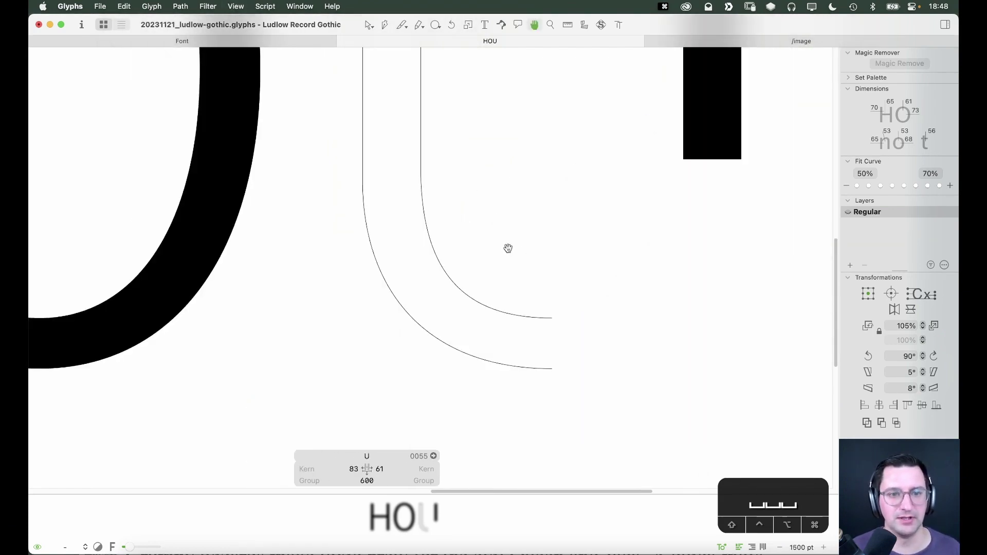
pyautogui.moveTo(508, 247); pyautogui.dragTo(487, 294)
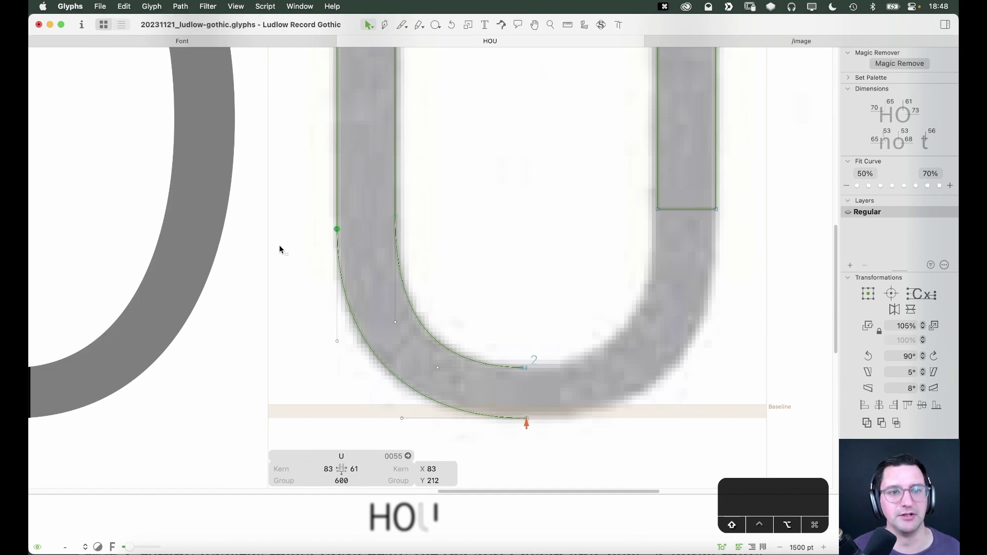
pyautogui.press('space')
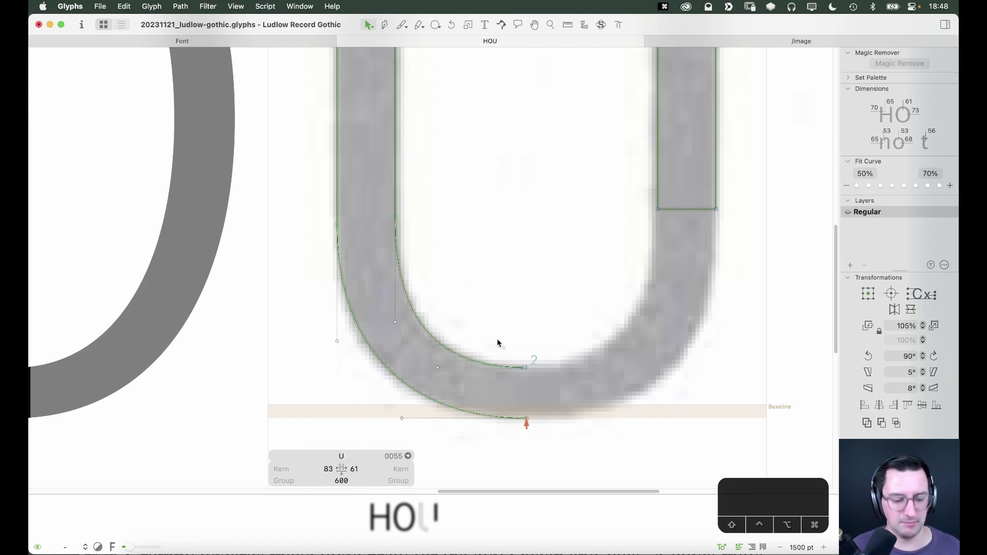
# Open the bottom edge of the separate right stem and delete that stem from the U
pyautogui.hotkey('alt', 'BackSpace')
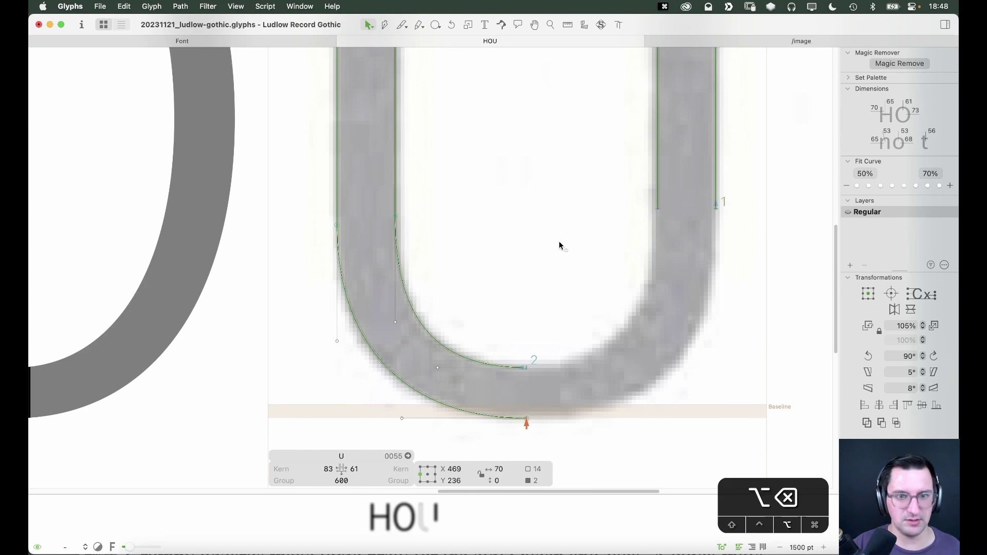
pyautogui.press('v')
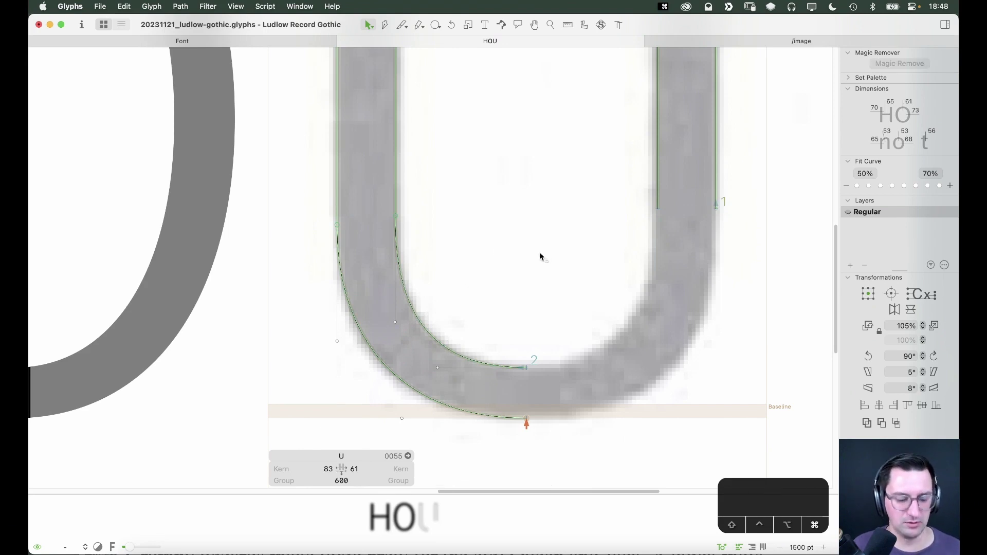
pyautogui.scroll(-5, 535, 243)
pyautogui.press('space')
pyautogui.click(536, 215)
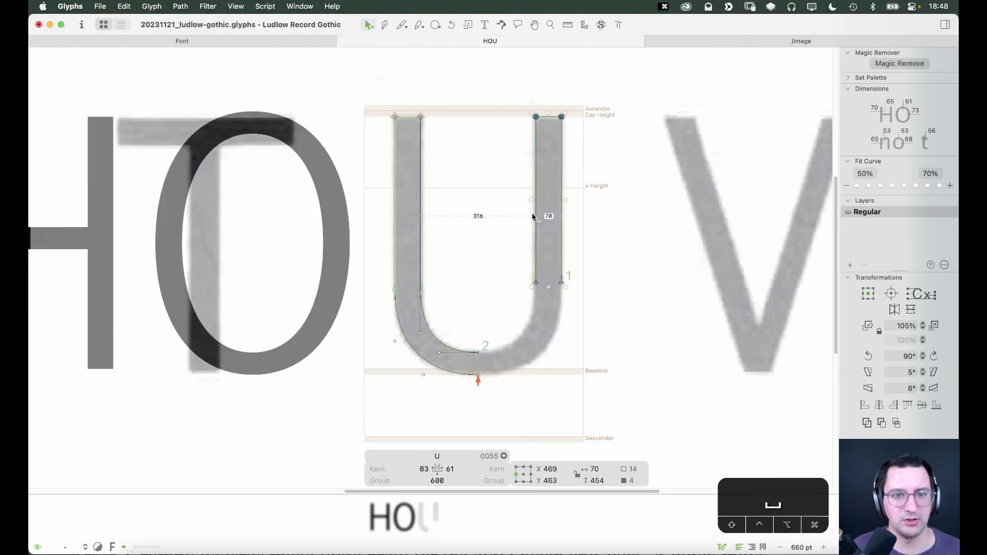
pyautogui.press('BackSpace')
# Duplicate the U's left half in place and flip the copy horizontally
pyautogui.press('super+a')
pyautogui.press('super+c')
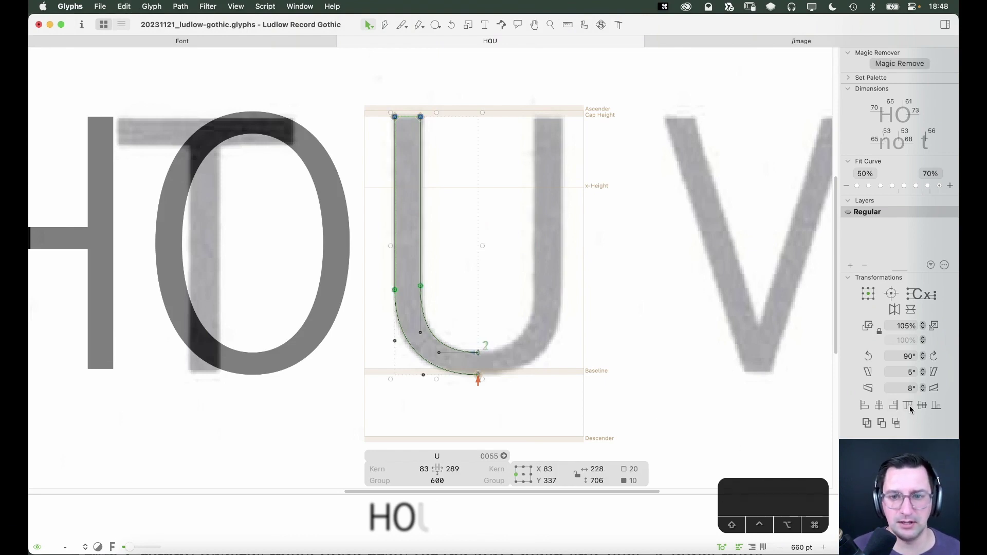
pyautogui.click(896, 308)
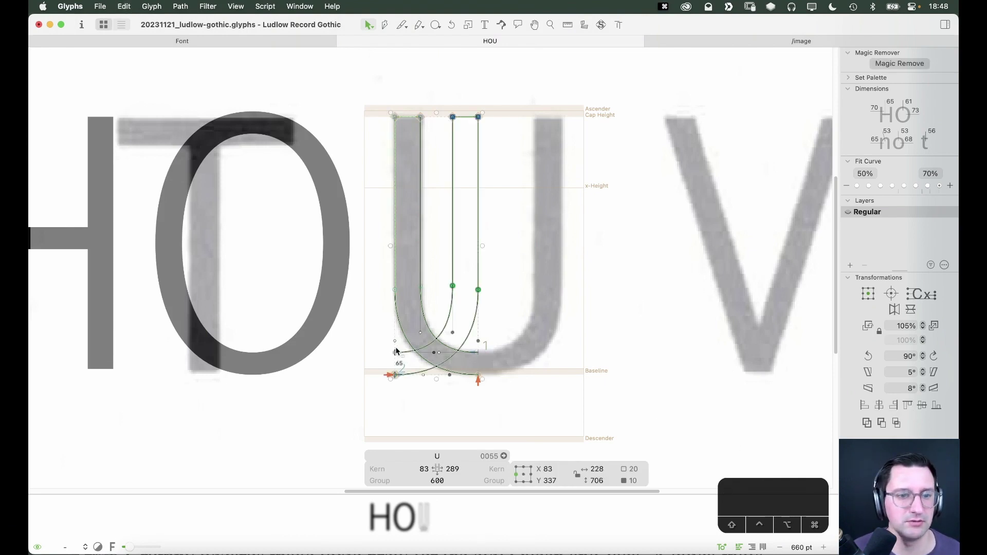
# Move the mirrored half to X 311 so that its open ends join those of the left half at the bowl's lowest point
pyautogui.moveTo(407, 352); pyautogui.dragTo(408, 395)
pyautogui.press('z')
pyautogui.hotkey('shift', 'Left')
pyautogui.press('Left')
pyautogui.press('Left')
pyautogui.press('Left')
pyautogui.press('Left')
pyautogui.press('Left')
pyautogui.press('Left')
pyautogui.press('Left')
pyautogui.press('Left')
pyautogui.press('Left')
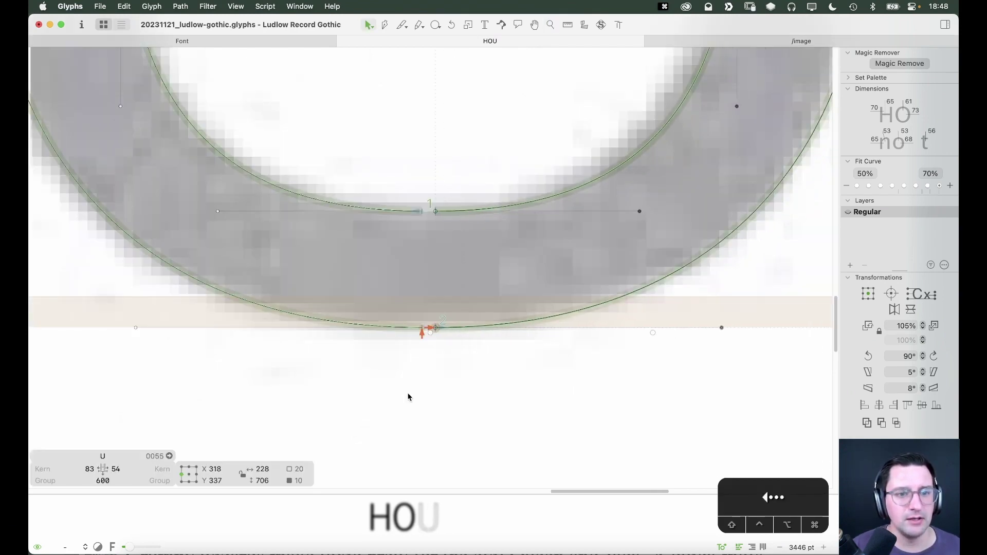
pyautogui.press('Left')
pyautogui.press('Left')
pyautogui.press('Left')
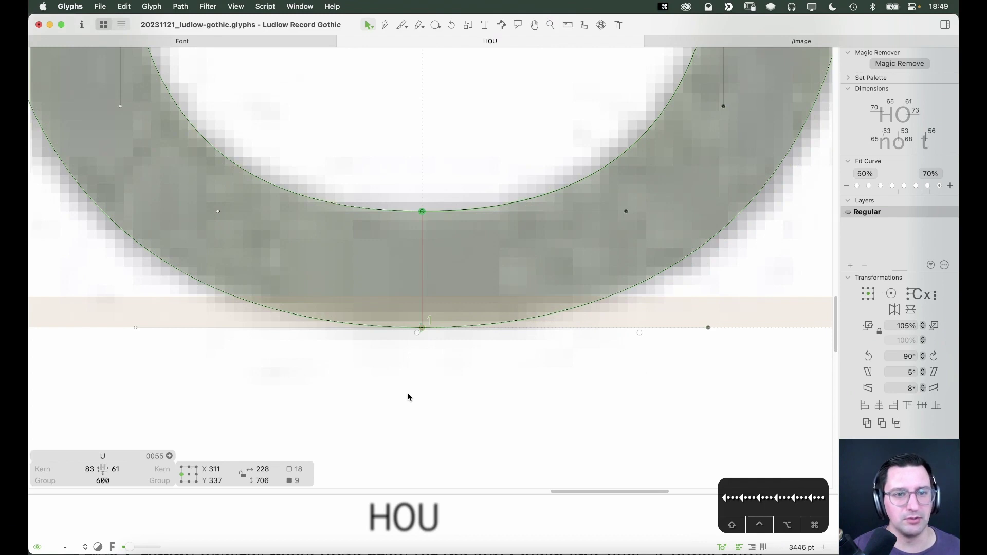
# Preview the joined U beside the H and O and examine its curves and spacing
pyautogui.click(535, 162)
pyautogui.press('super+minus')
pyautogui.press('super+minus')
pyautogui.press('super+minus')
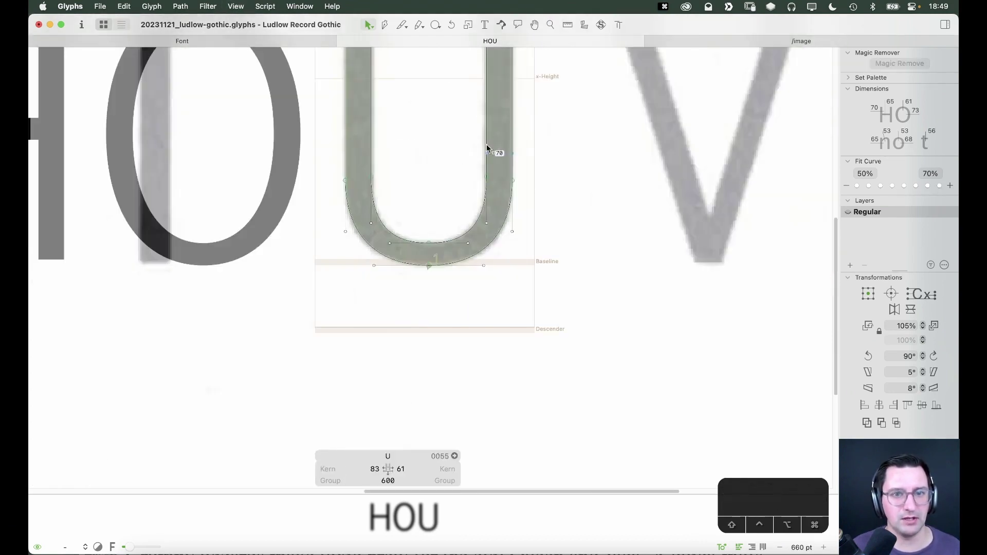
pyautogui.press('space')
pyautogui.press('space')
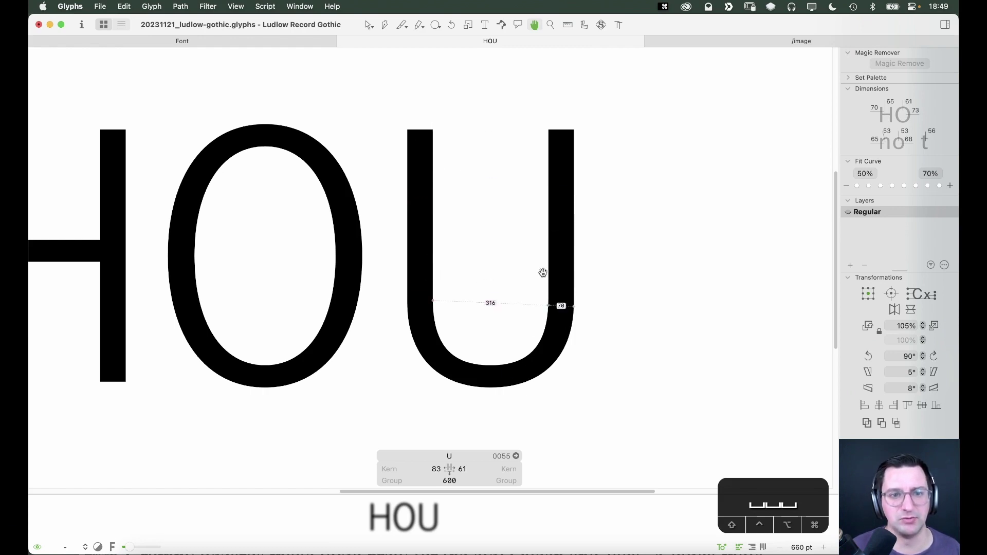
pyautogui.scroll(-3, 487, 286)
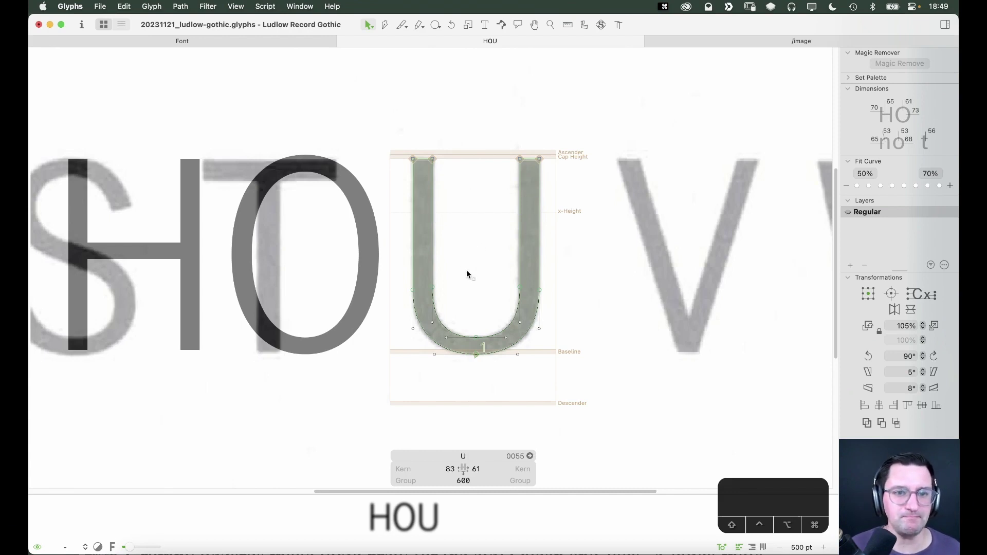
pyautogui.press('space')
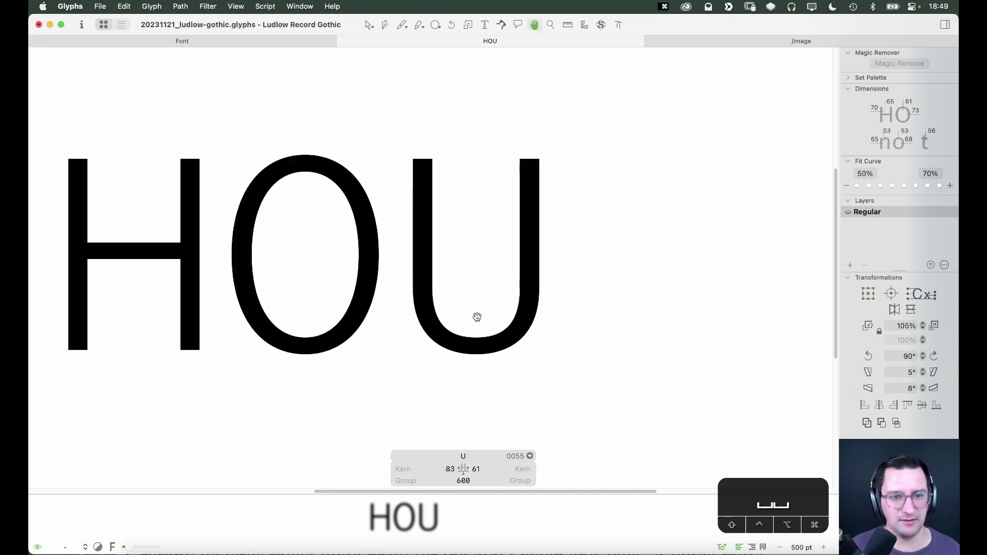
# Link both sidebearings of the U to H
pyautogui.click(437, 468)
pyautogui.write('H')
pyautogui.press('Tab')
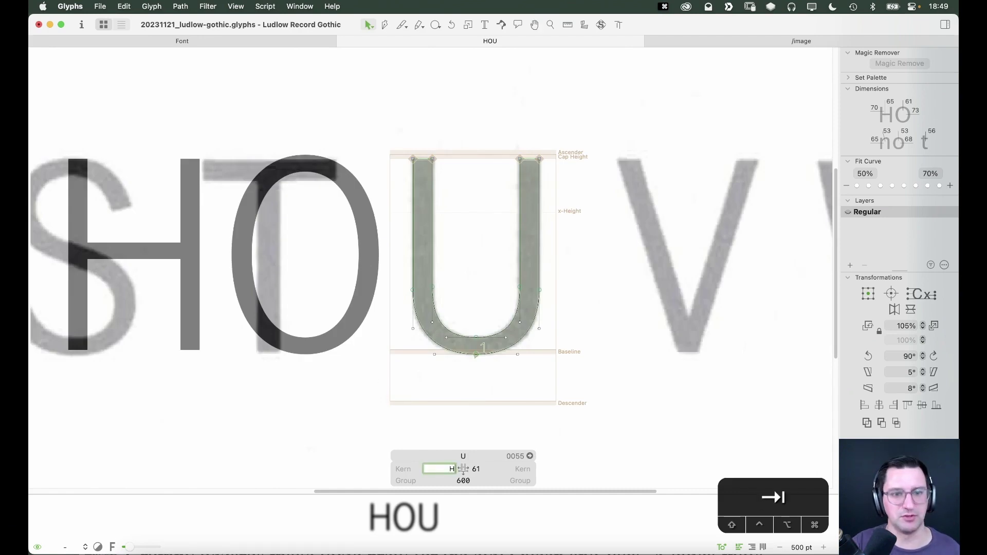
pyautogui.write('H')
pyautogui.press('Return')
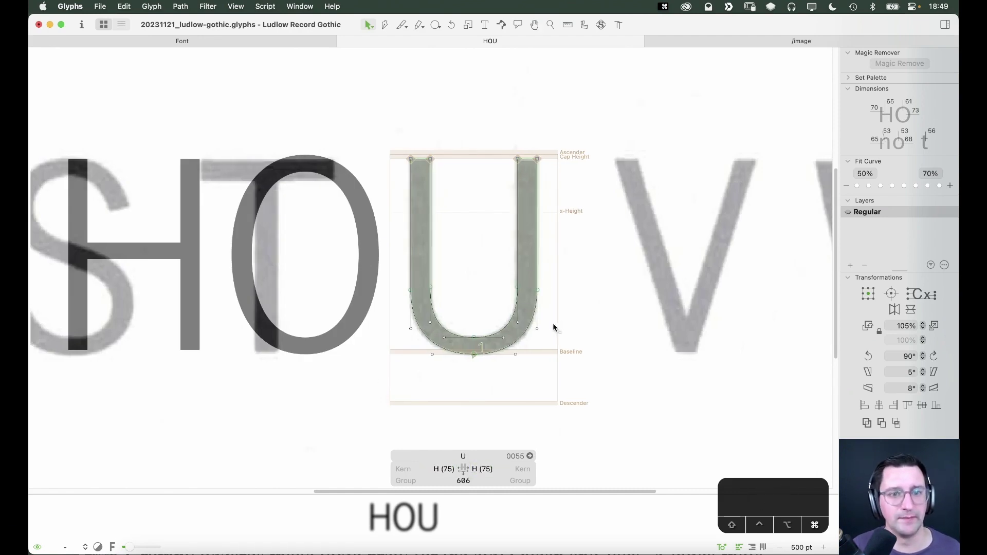
# Preview the spacing of the U, and unlock and cut the background scan from its glyph
pyautogui.press('super+equal')
pyautogui.press('super+minus')
pyautogui.press('super+minus')
pyautogui.press('space')
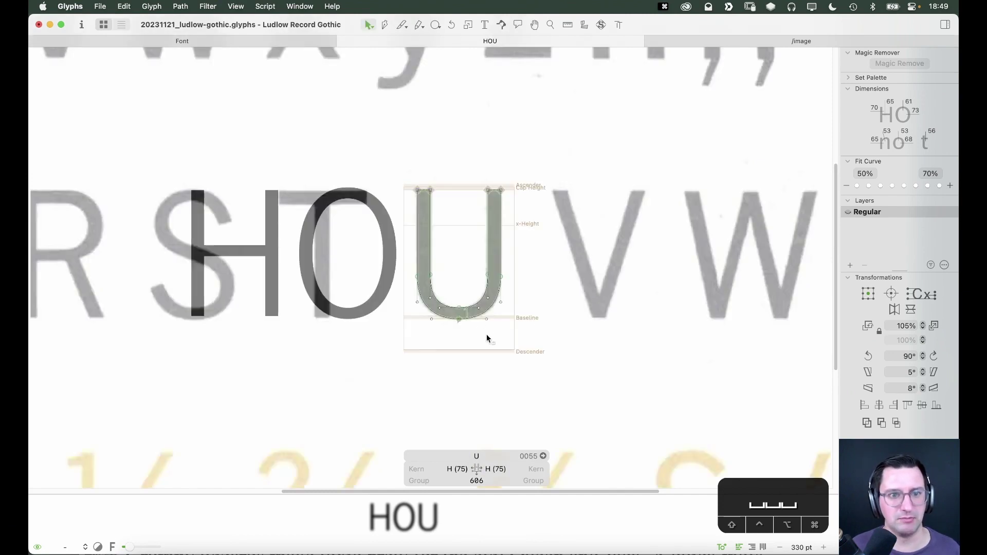
pyautogui.rightClick(468, 226)
pyautogui.click(479, 232)
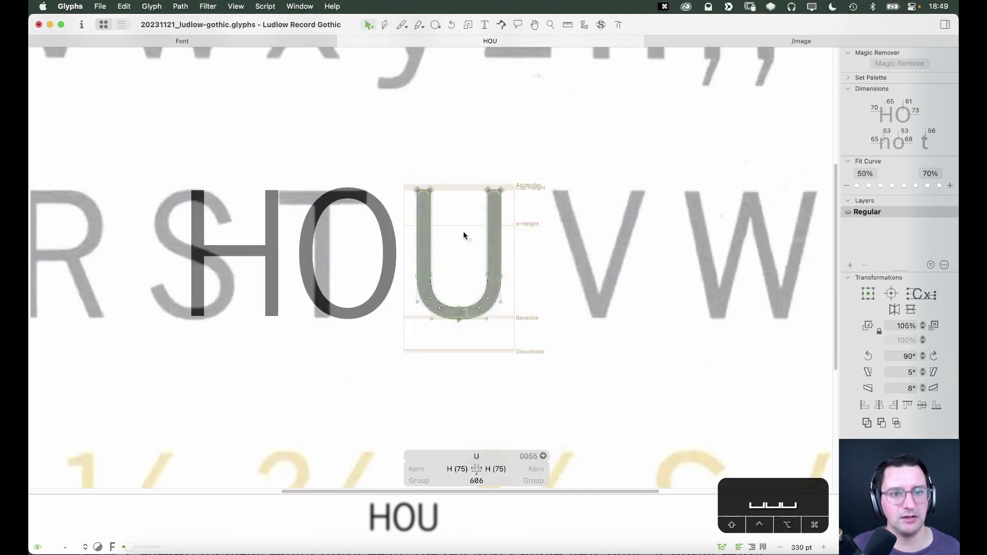
pyautogui.click(462, 233)
pyautogui.press('super+x')
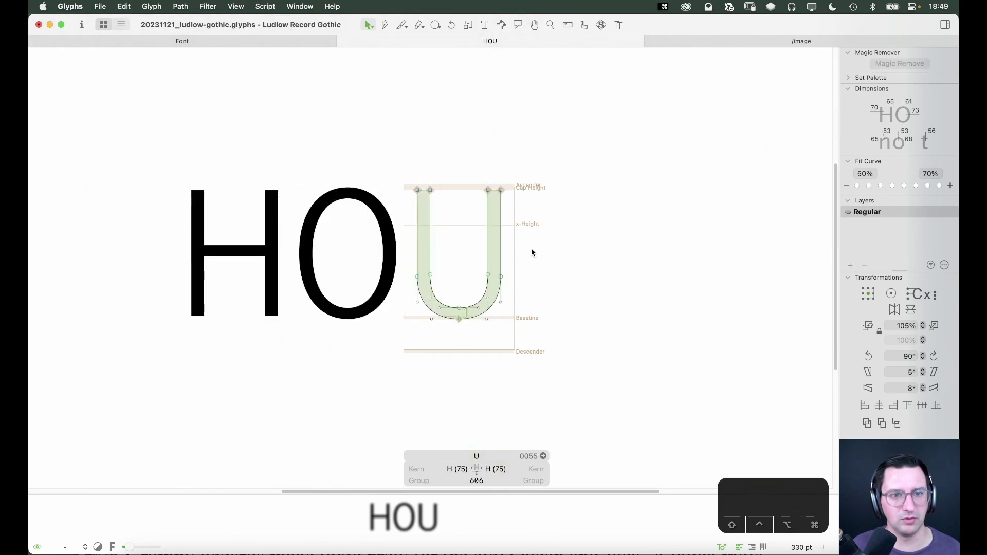
# Preview HOU, append P and R to the text, and open the R glyph for editing
pyautogui.scroll(-3, 529, 276)
pyautogui.press('space')
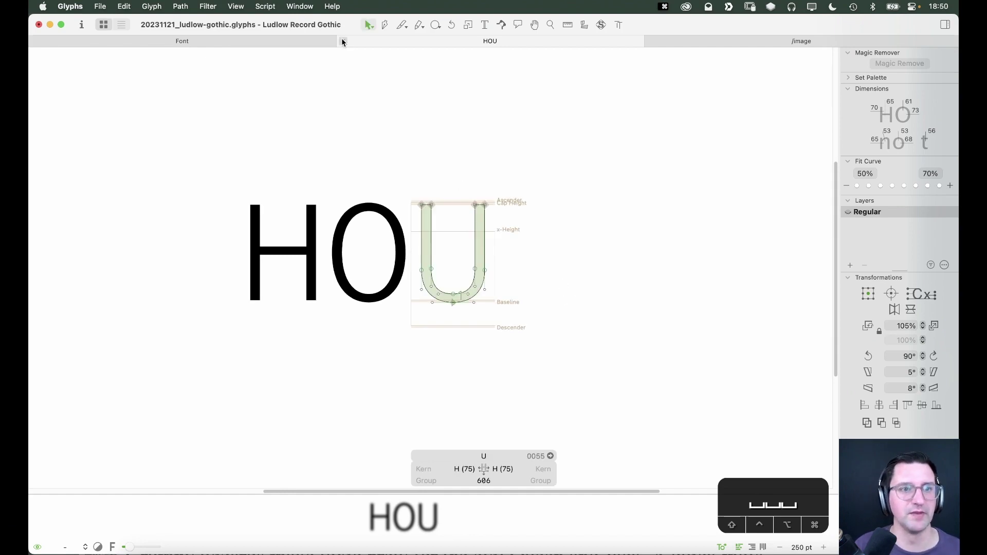
pyautogui.press('t')
pyautogui.press('Right')
pyautogui.write('R')
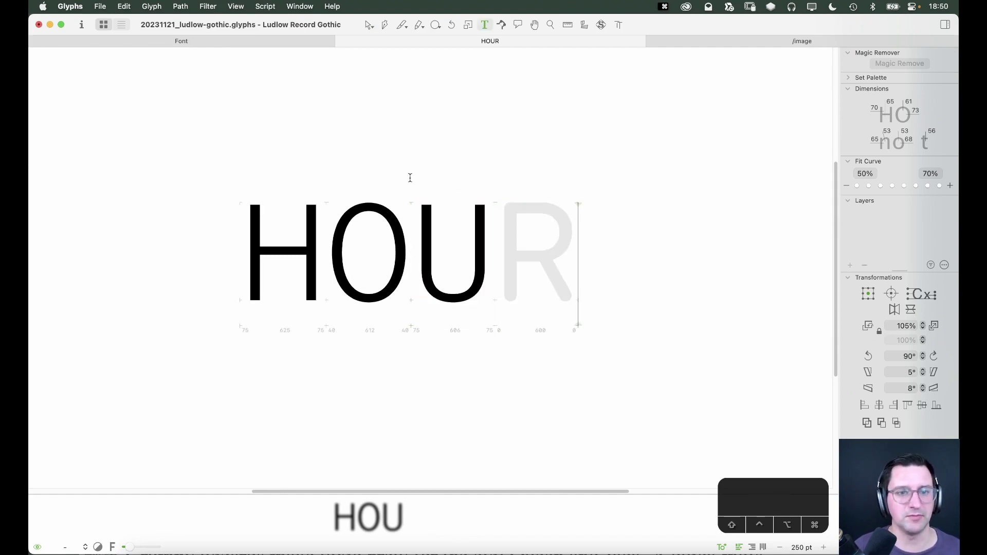
pyautogui.press('Left')
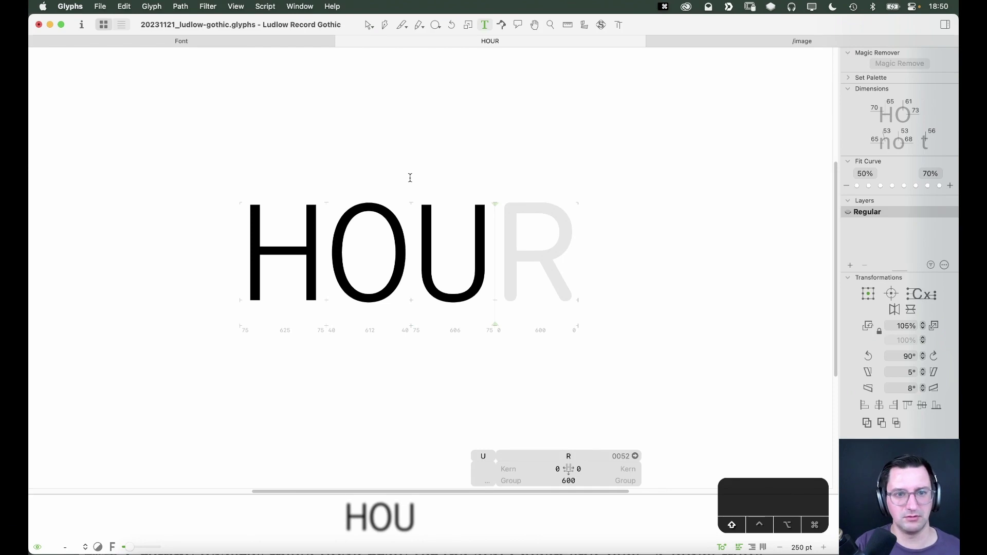
pyautogui.write('P')
pyautogui.press('Escape')
# Paste the scan into the R glyph and shift it sideways until its printed R lies inside the glyph box
pyautogui.press('super+v')
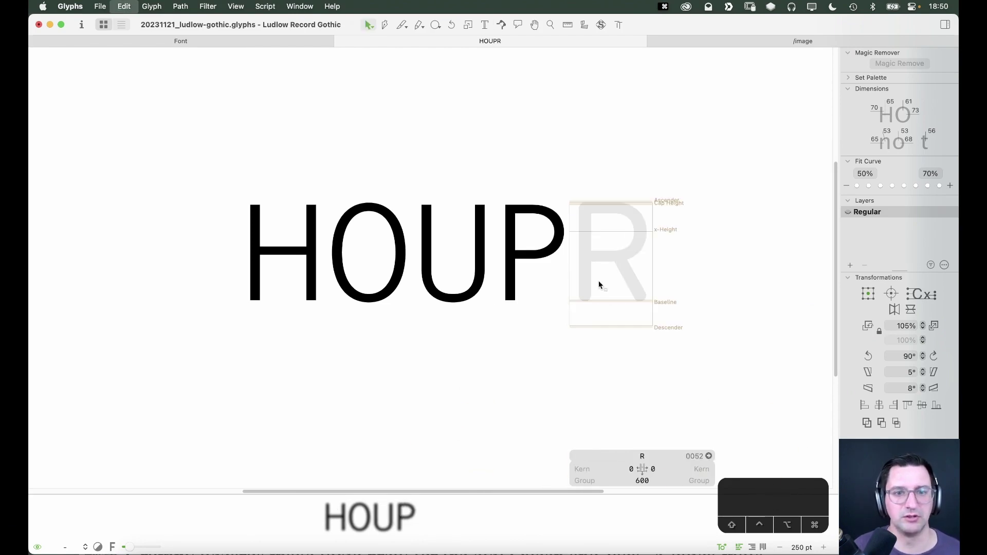
pyautogui.moveTo(324, 265); pyautogui.dragTo(449, 266)
pyautogui.hotkey('shift', 'Right')
pyautogui.hotkey('shift', 'Right')
pyautogui.hotkey('shift', 'Right')
pyautogui.hotkey('shift', 'Right')
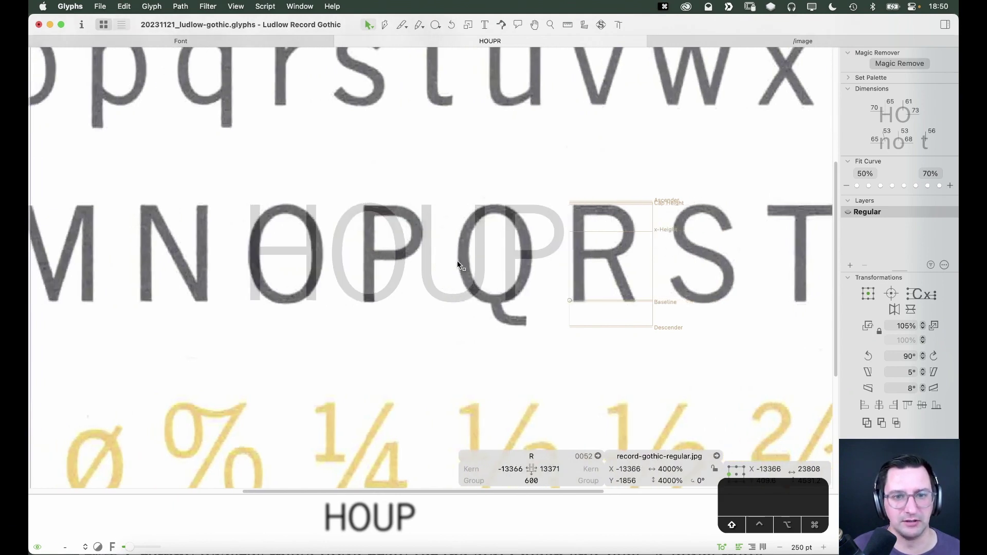
# Lock the scan image in the R glyph at X -13273
pyautogui.rightClick(634, 237)
pyautogui.click(581, 301)
pyautogui.click(577, 331)
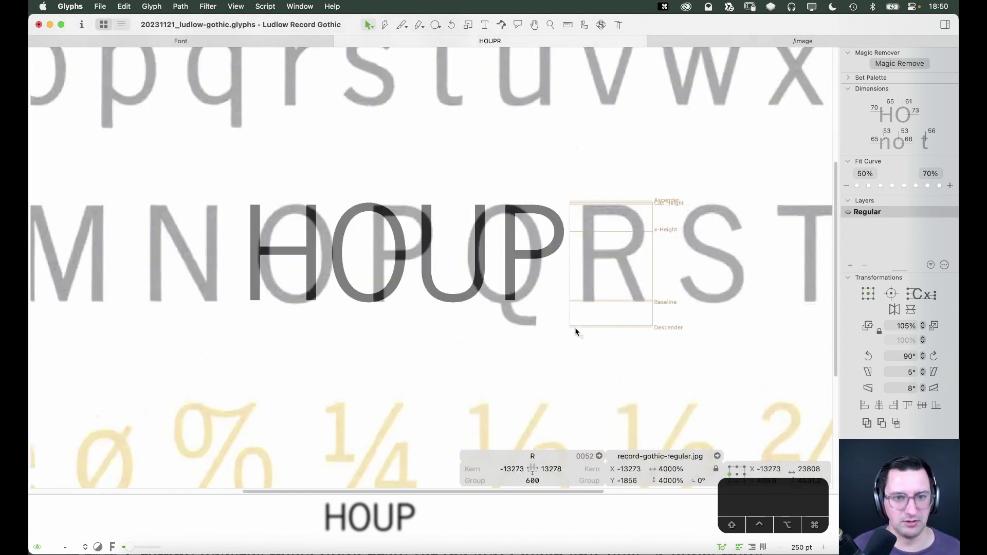
# Copy all outlines of the P glyph and paste them into the R glyph
pyautogui.press('super+equal')
pyautogui.press('super+equal')
pyautogui.press('space')
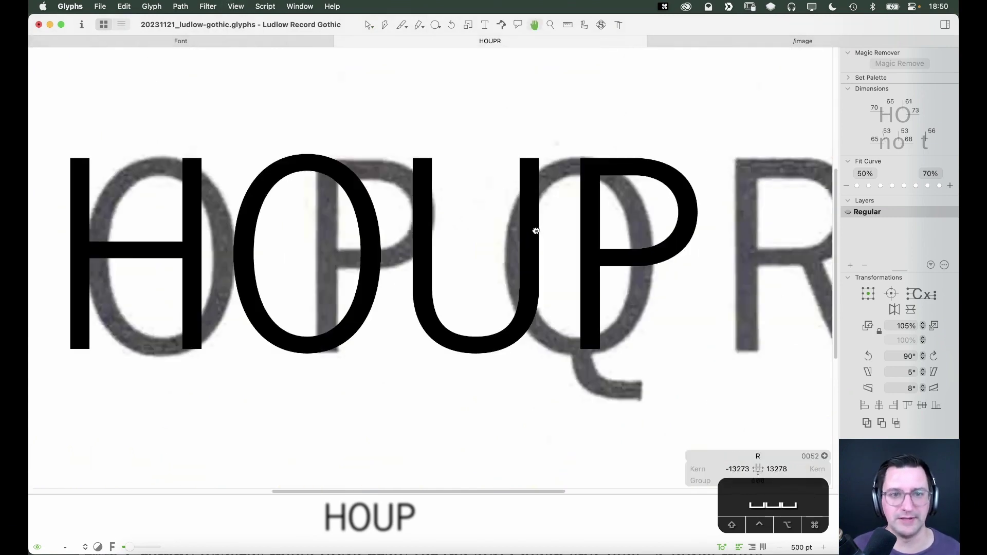
pyautogui.moveTo(748, 246); pyautogui.dragTo(509, 249)
pyautogui.doubleClick(452, 276)
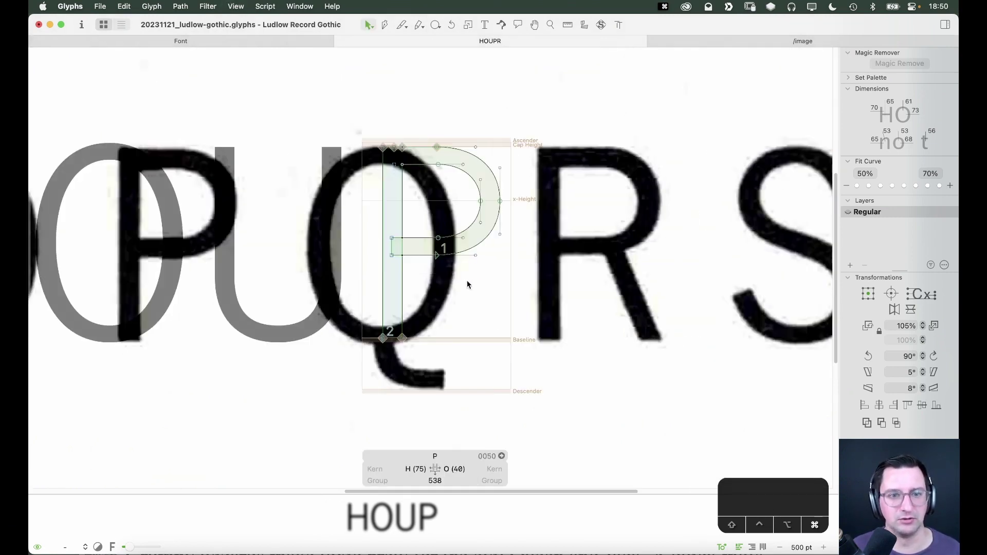
pyautogui.press('super+a')
pyautogui.press('super+c')
pyautogui.doubleClick(600, 295)
pyautogui.press('super+v')
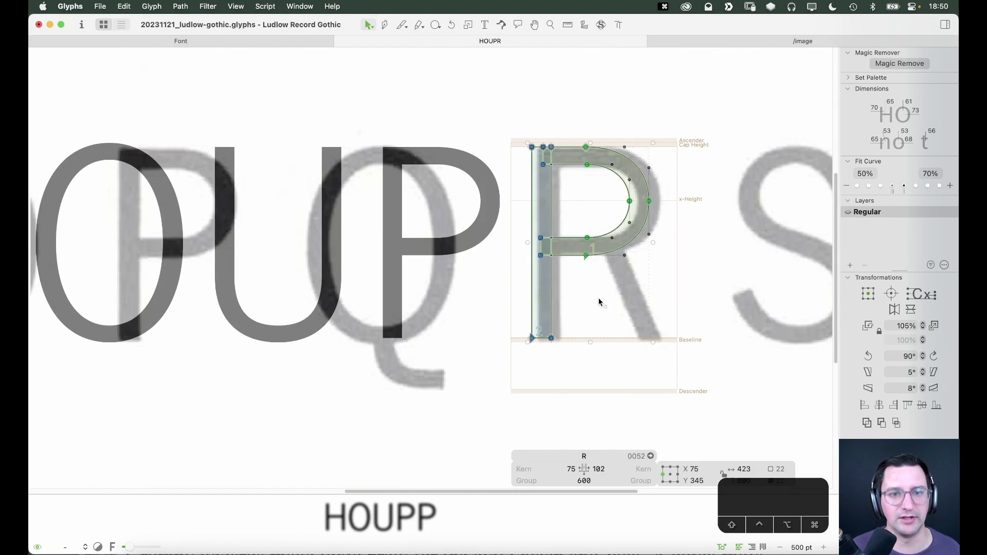
# Move the pasted P outlines in the R glyph to X 100 to line up with the scanned R
pyautogui.hotkey('shift', 'Right')
pyautogui.hotkey('shift', 'Right')
pyautogui.hotkey('shift', 'Right')
pyautogui.press('Right')
pyautogui.press('Right')
pyautogui.press('Right')
pyautogui.press('Right')
pyautogui.press('Right')
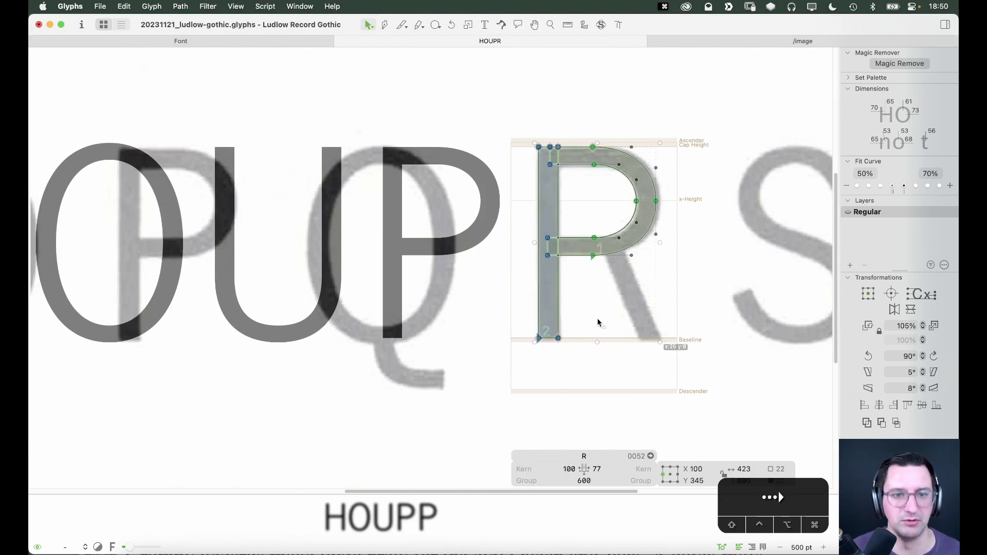
# Nudge the R's bowl sideways to X 139 so it matches the scanned bowl, with the stem at X 101
pyautogui.click(597, 317)
pyautogui.doubleClick(625, 227)
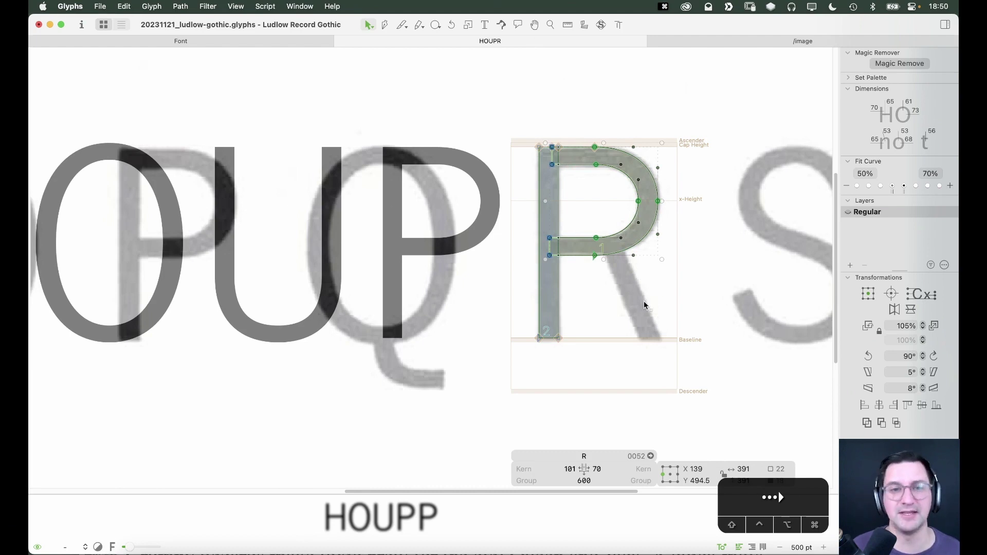
pyautogui.click(657, 278)
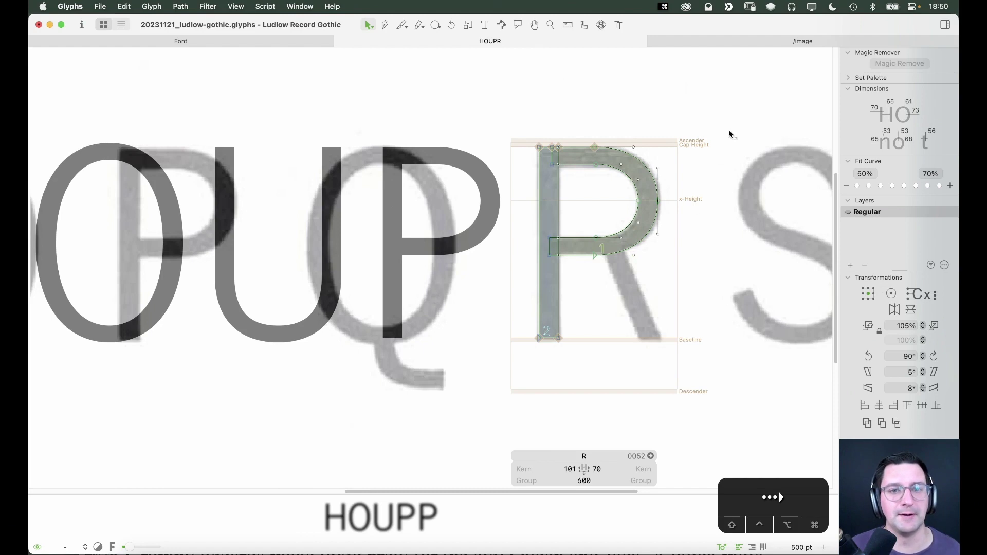
# Duplicate the R's stem and place the copy at X 460, ending at the foot of the scanned leg
pyautogui.press('z')
pyautogui.moveTo(735, 110); pyautogui.dragTo(563, 297)
pyautogui.press('v')
pyautogui.press('space')
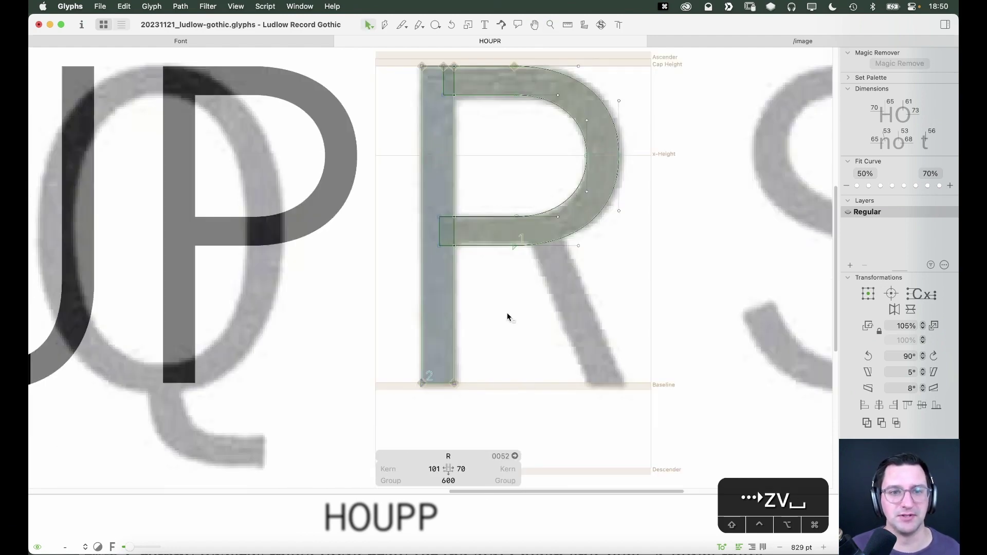
pyautogui.doubleClick(449, 313)
pyautogui.press('super+d')
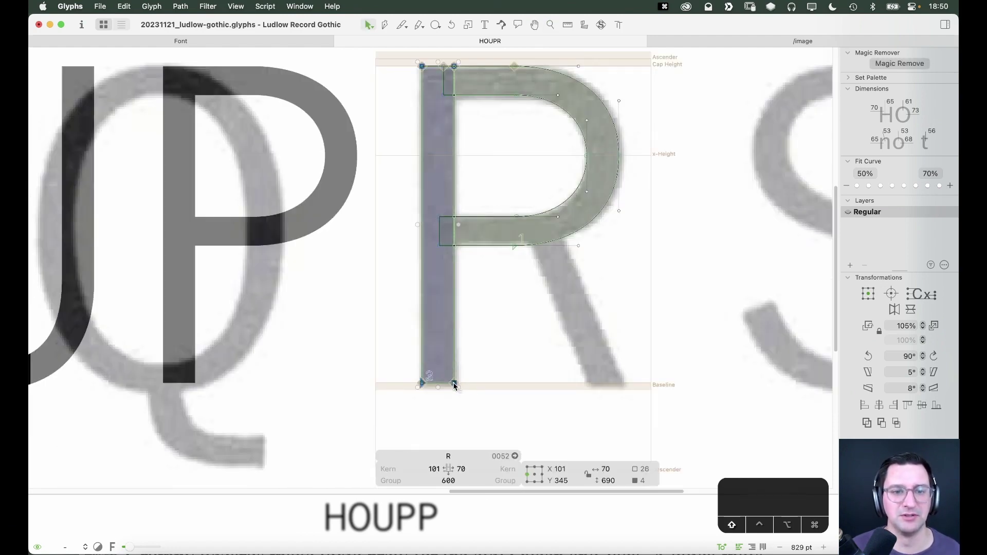
pyautogui.moveTo(454, 384); pyautogui.dragTo(620, 386)
# Lower the top edge of the copied stem to Y 327 so it ends inside the bowl's lower bar height
pyautogui.moveTo(604, 58); pyautogui.dragTo(580, 211)
pyautogui.press('super+z')
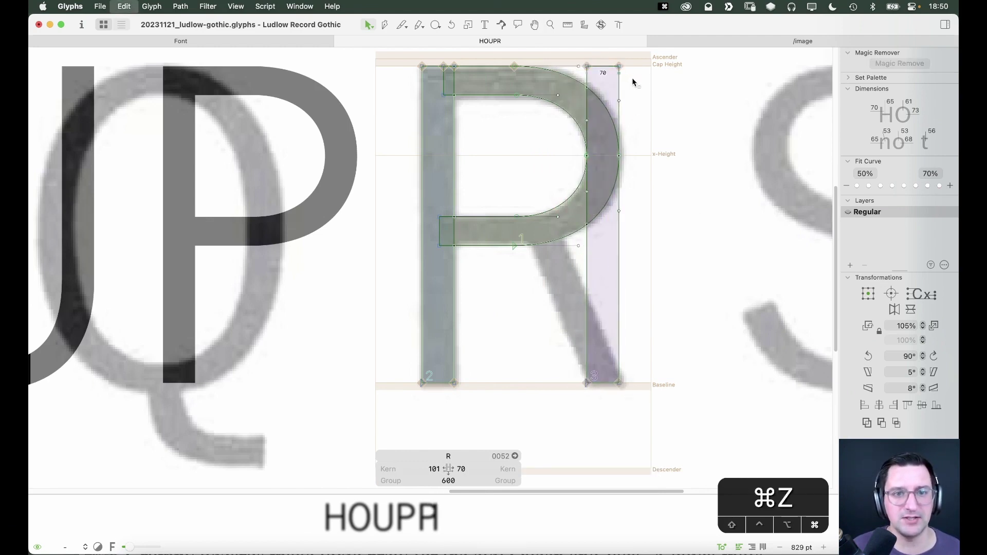
pyautogui.press('shift+super+z')
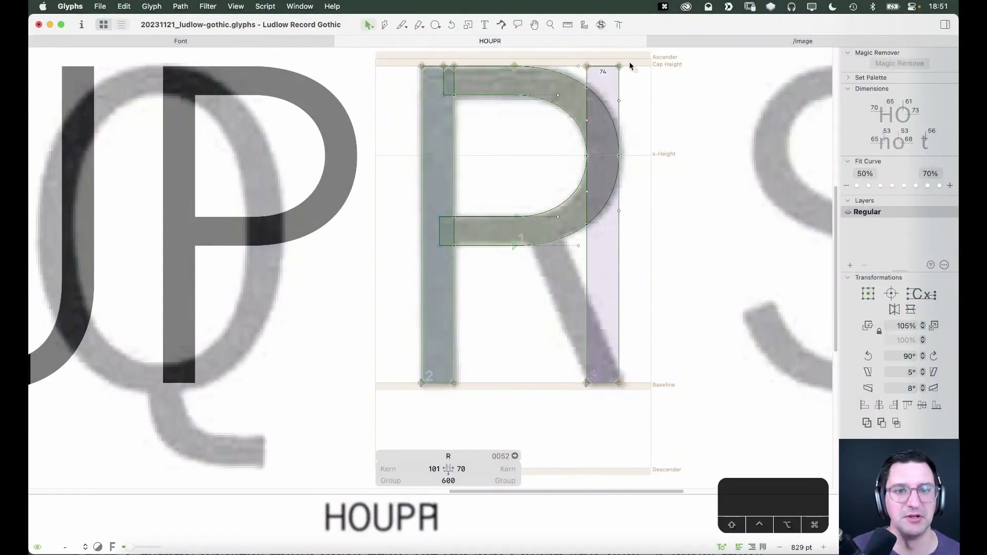
pyautogui.moveTo(629, 65); pyautogui.dragTo(619, 232)
pyautogui.hotkey('shift', 'Down')
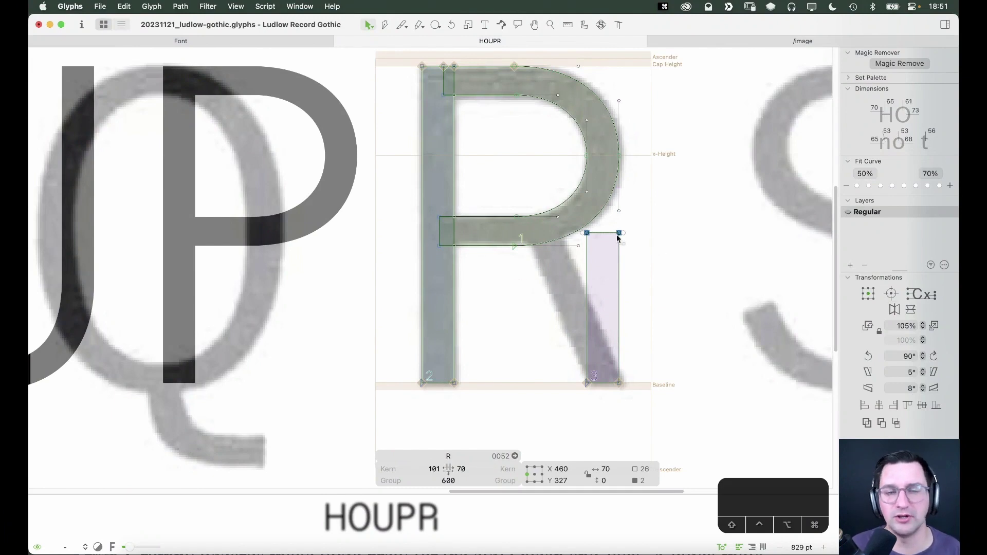
# Slant the copied stem into the R's leg by moving its top edge to X 327 and its foot to X 468
pyautogui.moveTo(619, 232); pyautogui.dragTo(551, 232)
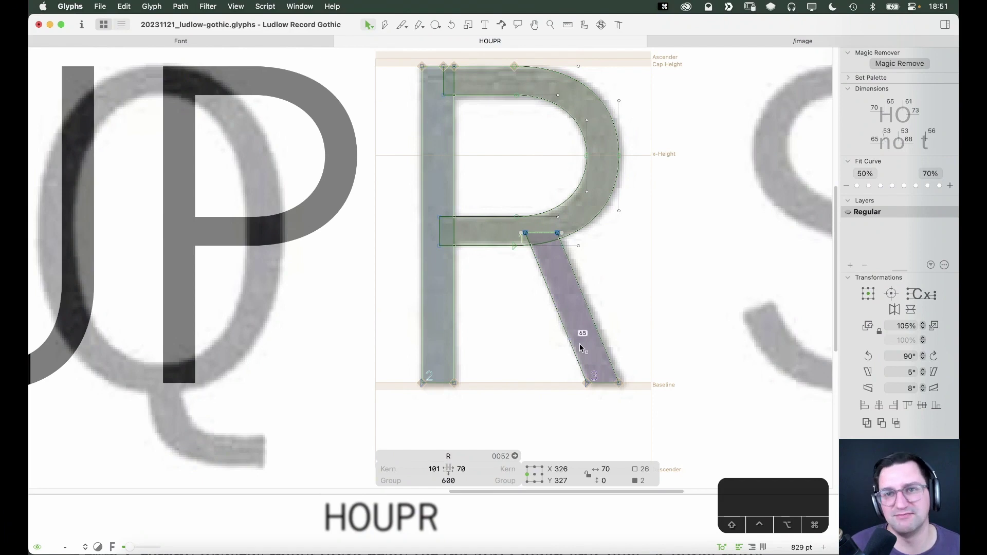
pyautogui.press('Right')
pyautogui.click(632, 375)
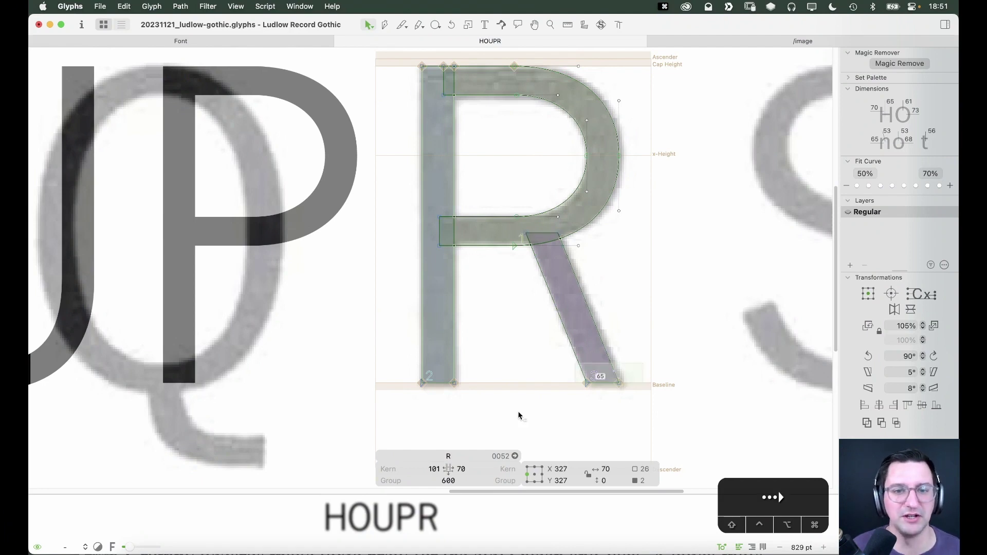
pyautogui.moveTo(519, 415); pyautogui.dragTo(534, 410)
pyautogui.press('Right')
pyautogui.press('Right')
pyautogui.press('Right')
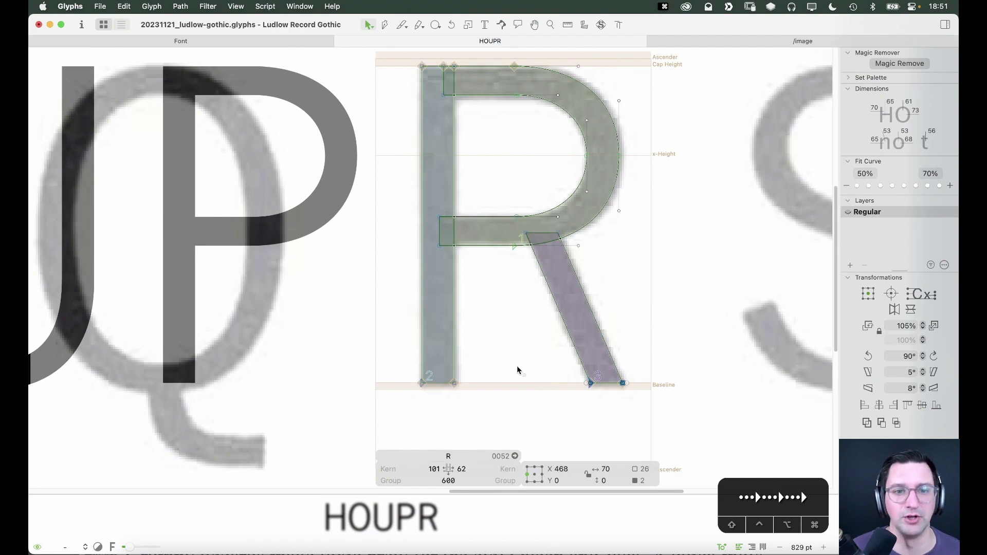
pyautogui.click(527, 389)
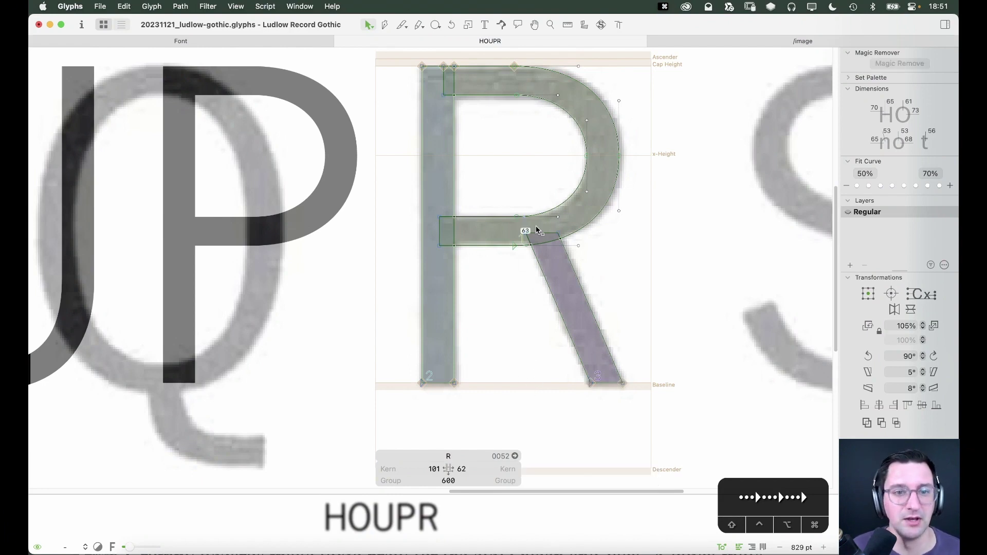
# Refine the top of the R's leg by nudging its left node rightward and placing its right node at X 394, Y 332
pyautogui.click(523, 237)
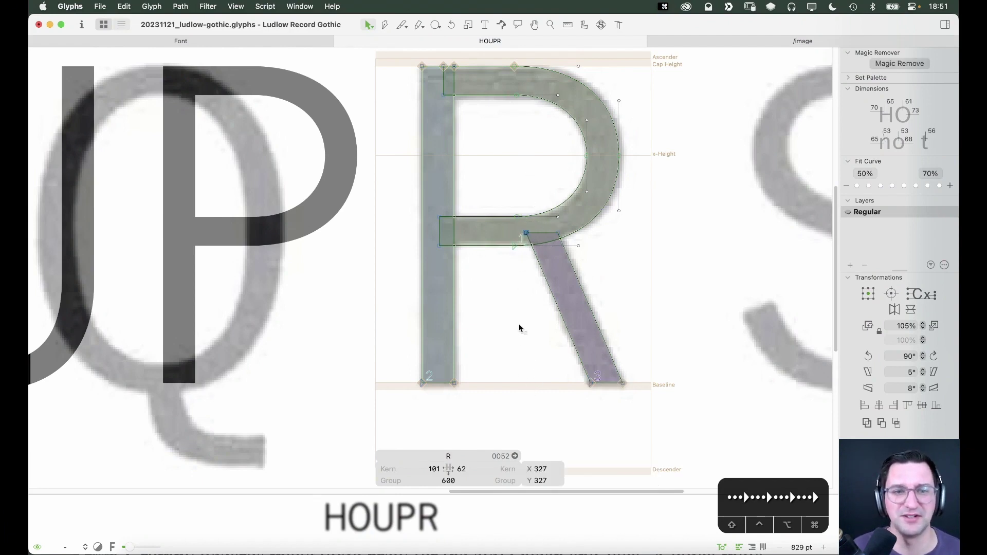
pyautogui.click(560, 223)
pyautogui.moveTo(547, 254); pyautogui.dragTo(555, 260)
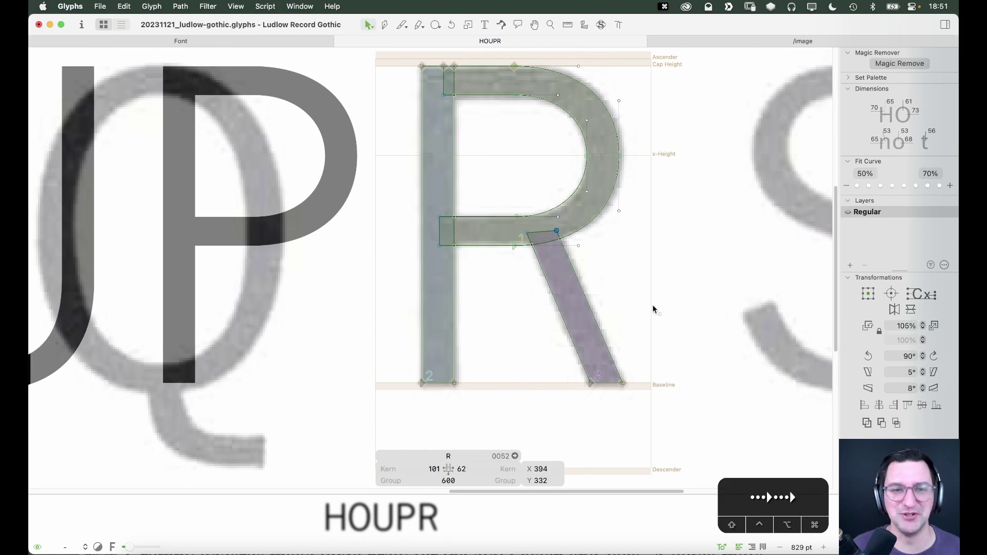
pyautogui.moveTo(635, 357); pyautogui.dragTo(529, 415)
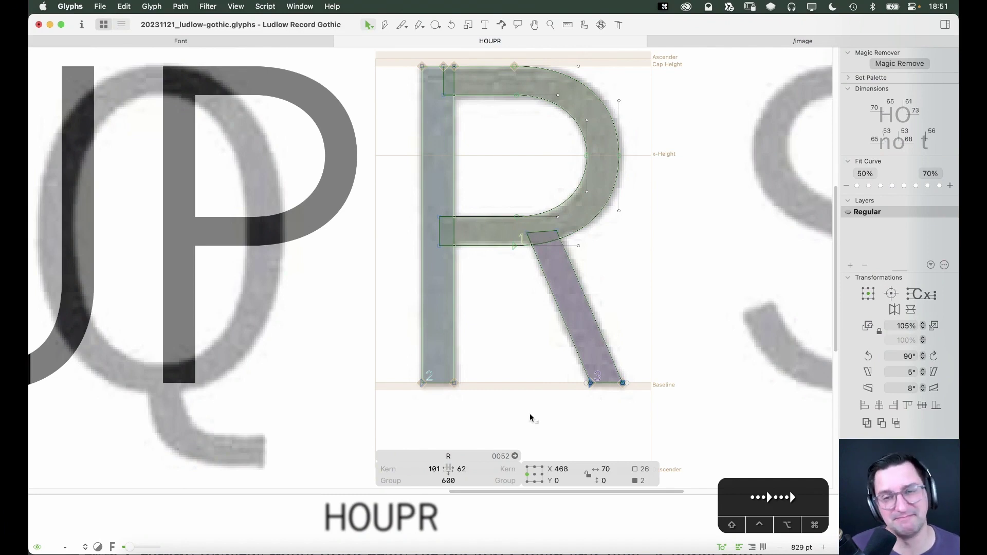
pyautogui.click(514, 325)
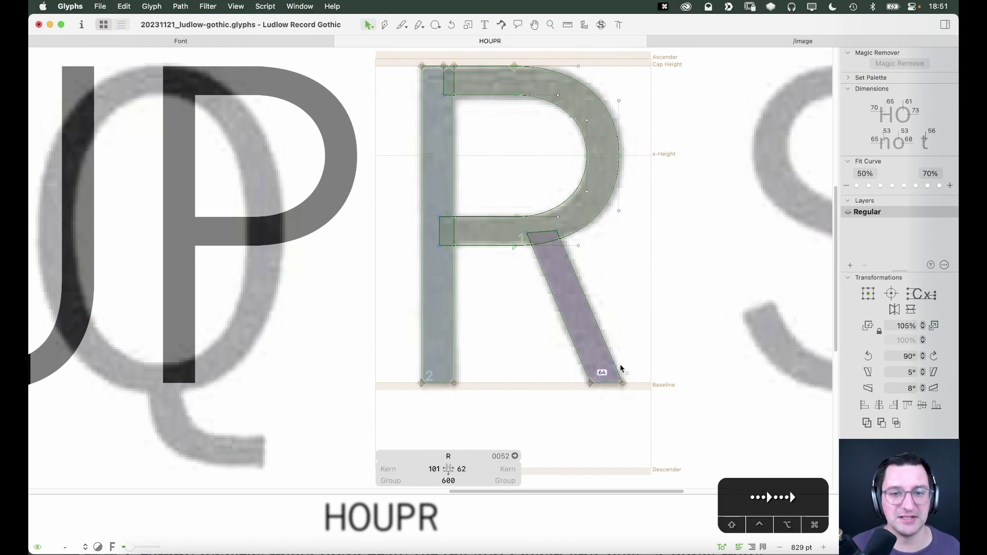
# Preview the filled R, add a second R to the sample text, and return to outline editing
pyautogui.press('space')
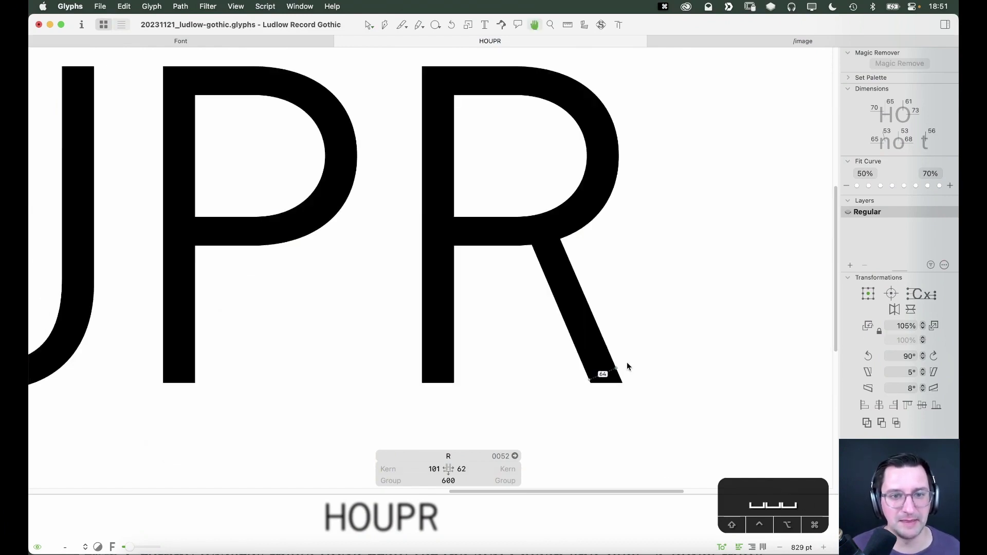
pyautogui.press('space')
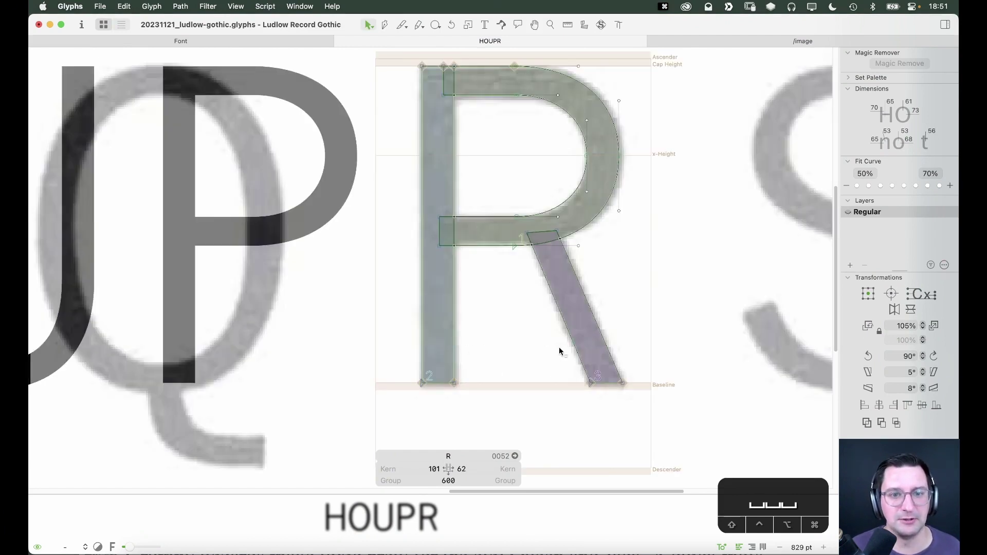
pyautogui.write('t')
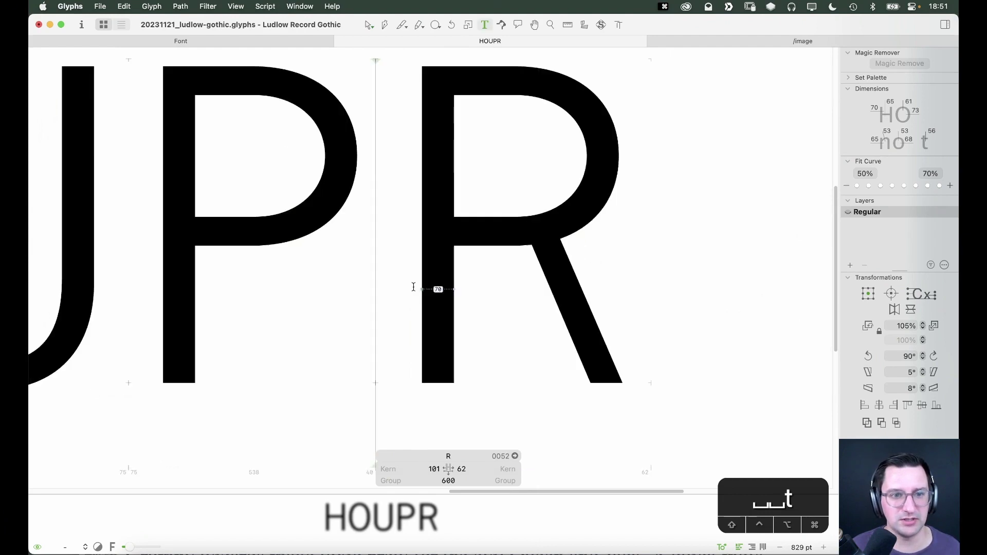
pyautogui.write('R')
pyautogui.press('Escape')
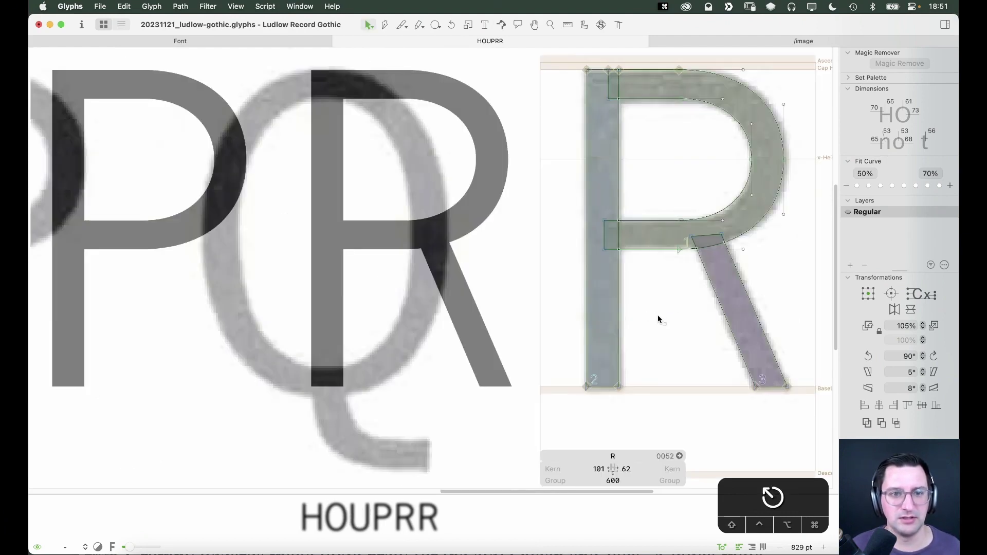
# Unlock the scan image in the R glyph and delete it
pyautogui.scroll(-3, 658, 318)
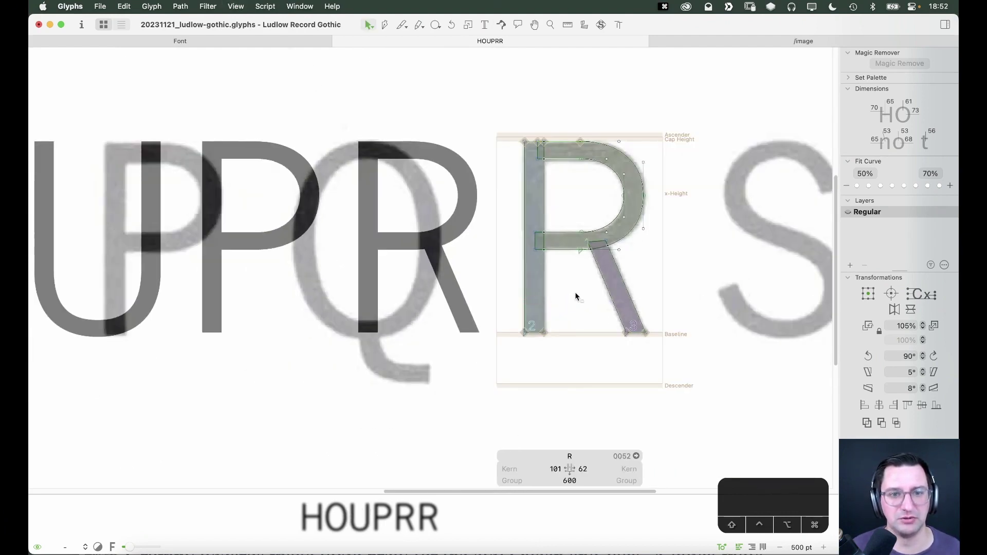
pyautogui.scroll(2, 567, 301)
pyautogui.rightClick(628, 288)
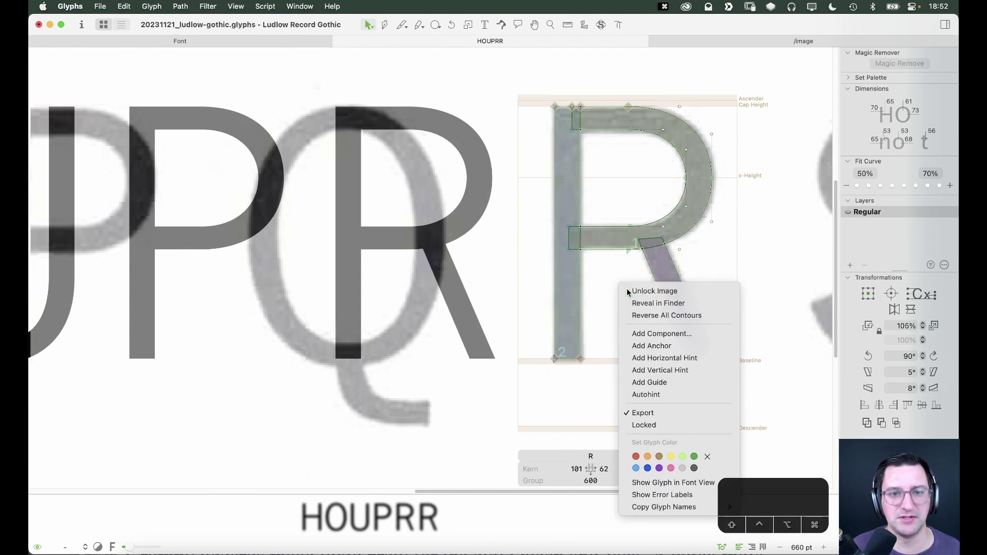
pyautogui.click(627, 289)
pyautogui.click(631, 294)
pyautogui.press('BackSpace')
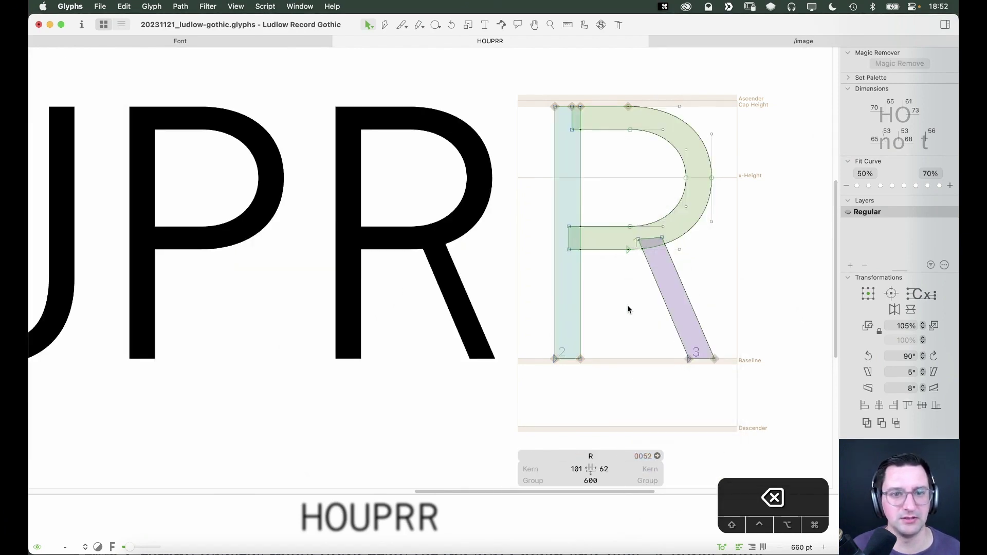
# Check the R in the filled preview and thicken its leg by shifting the leg's left edge to X 319
pyautogui.moveTo(573, 278)
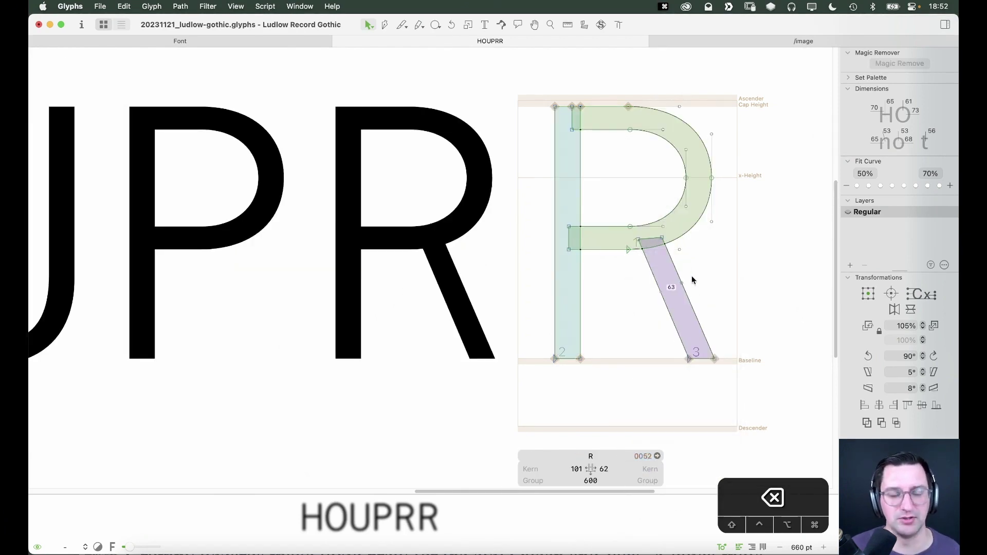
pyautogui.press('space')
pyautogui.moveTo(665, 273); pyautogui.dragTo(622, 268)
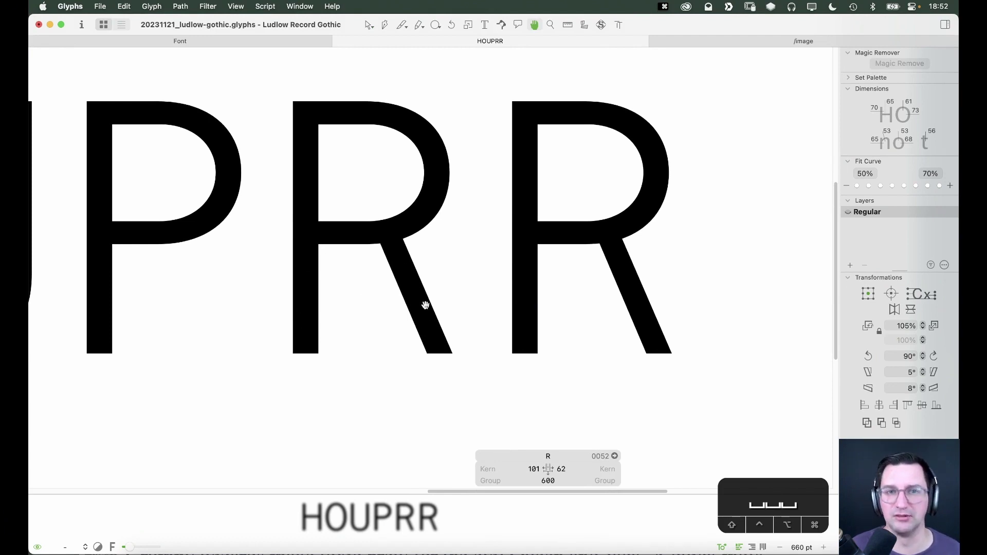
pyautogui.press('space')
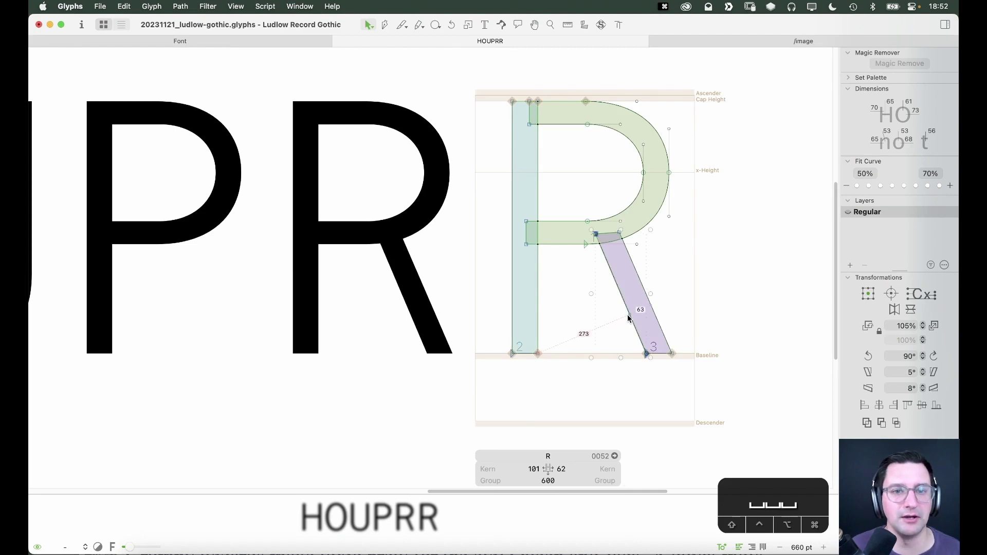
pyautogui.click(627, 312)
pyautogui.hotkey('shift', 'Left')
pyautogui.hotkey('shift', 'Left')
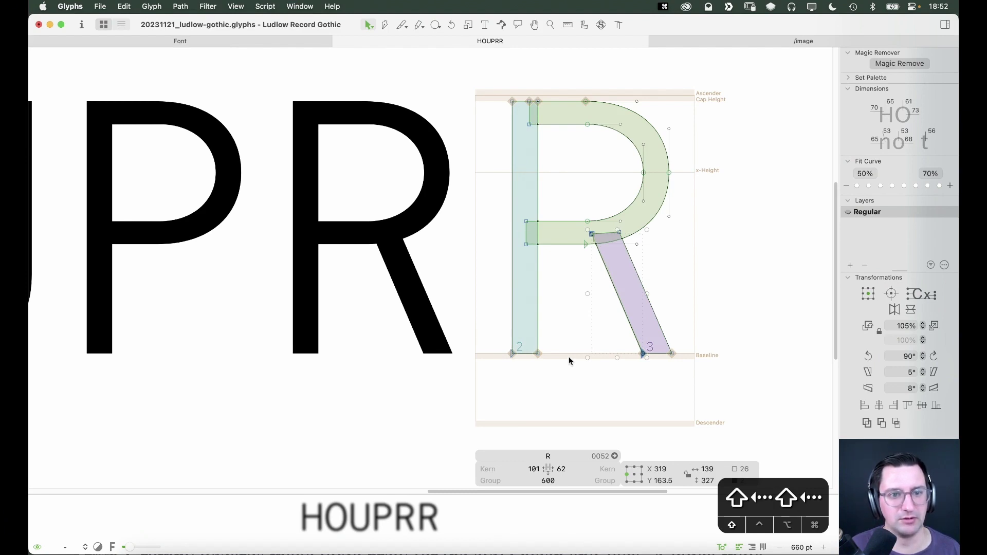
# Taper the R's leg toward the bowl by moving its upper right node to X 389, checking the filled preview
pyautogui.press('space')
pyautogui.moveTo(568, 356); pyautogui.dragTo(479, 348)
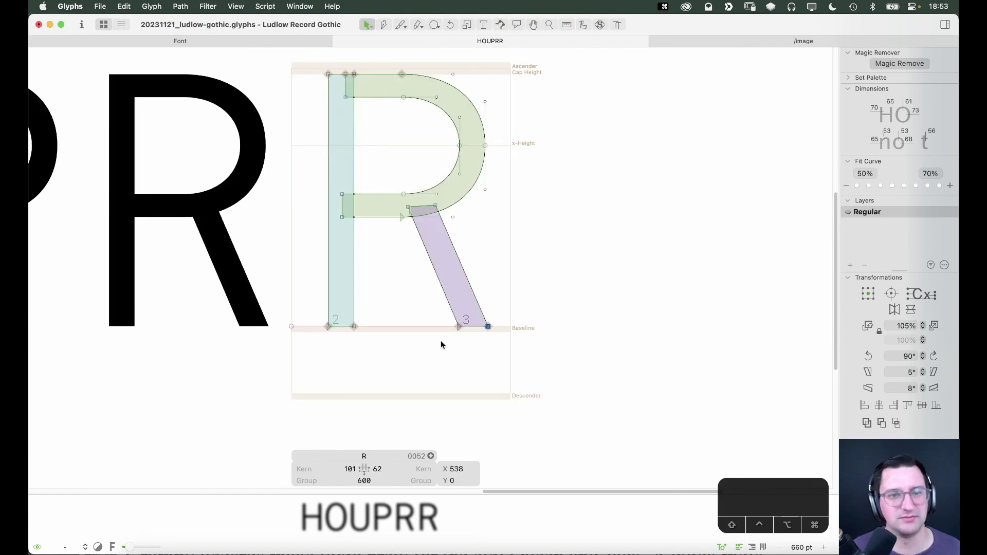
pyautogui.hotkey('shift', 'space')
pyautogui.press('shift')
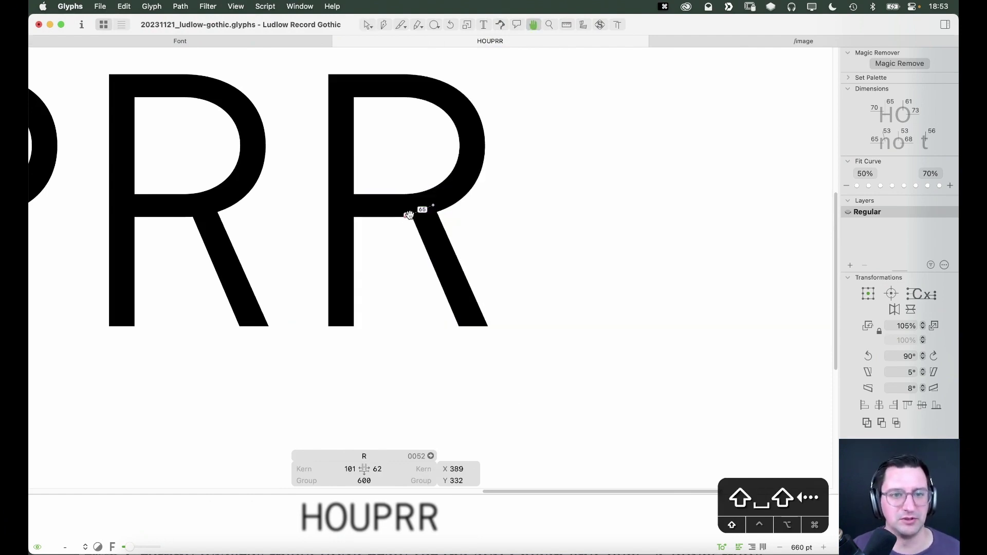
pyautogui.moveTo(483, 275); pyautogui.dragTo(559, 294)
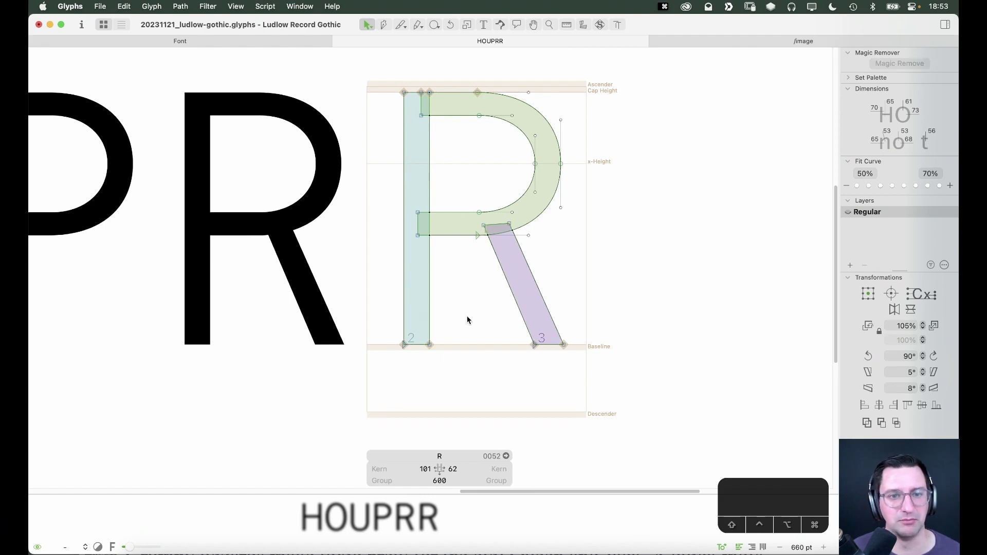
# Adjust the leg's thickness in the filled preview by shifting its right edge to X 391, and compare the R in the small text preview
pyautogui.press('space')
pyautogui.click(530, 288)
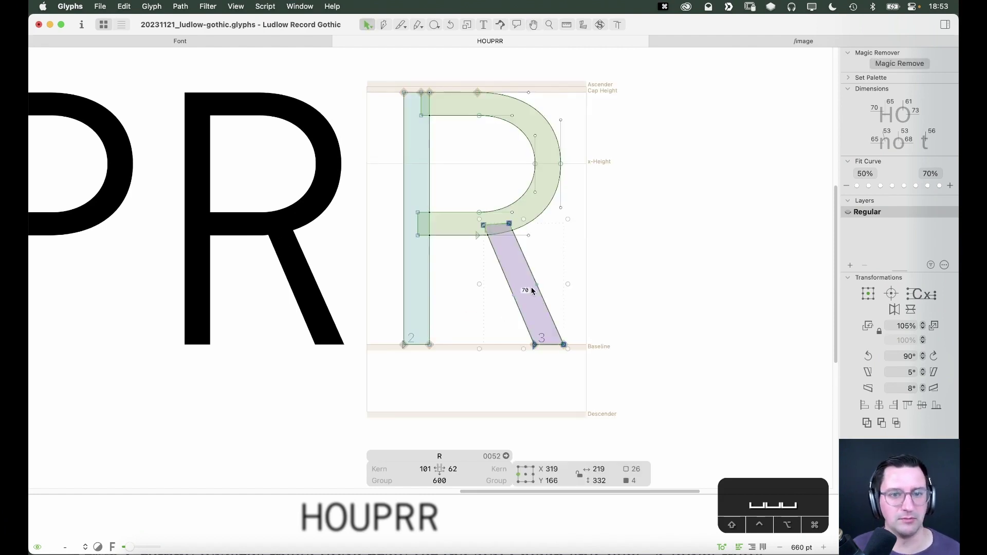
pyautogui.click(557, 284)
pyautogui.click(533, 288)
pyautogui.hotkey('shift', 'space')
pyautogui.hotkey('shift', 'Right')
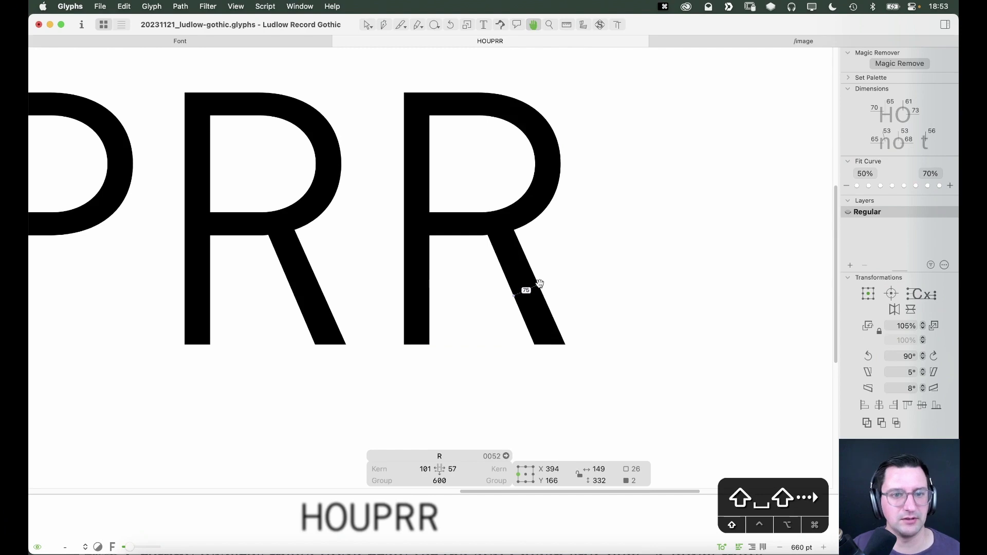
pyautogui.press('Left')
pyautogui.press('Left')
pyautogui.press('Left')
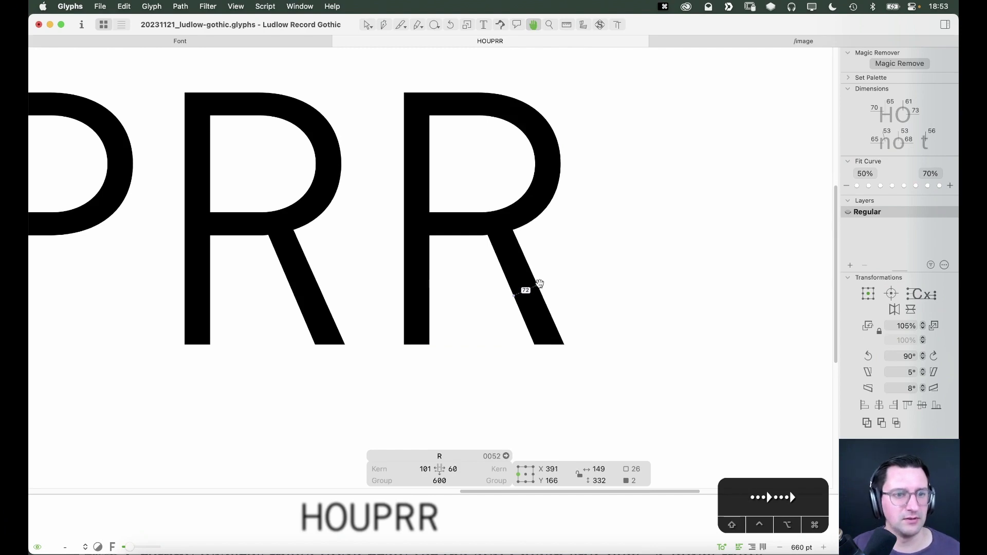
pyautogui.press('Left')
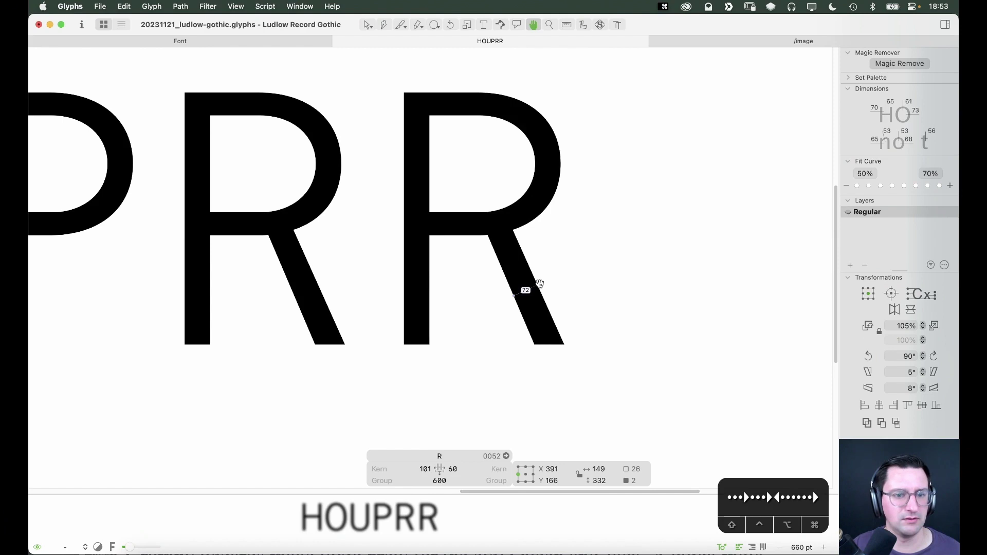
pyautogui.press('Left')
pyautogui.press('Right')
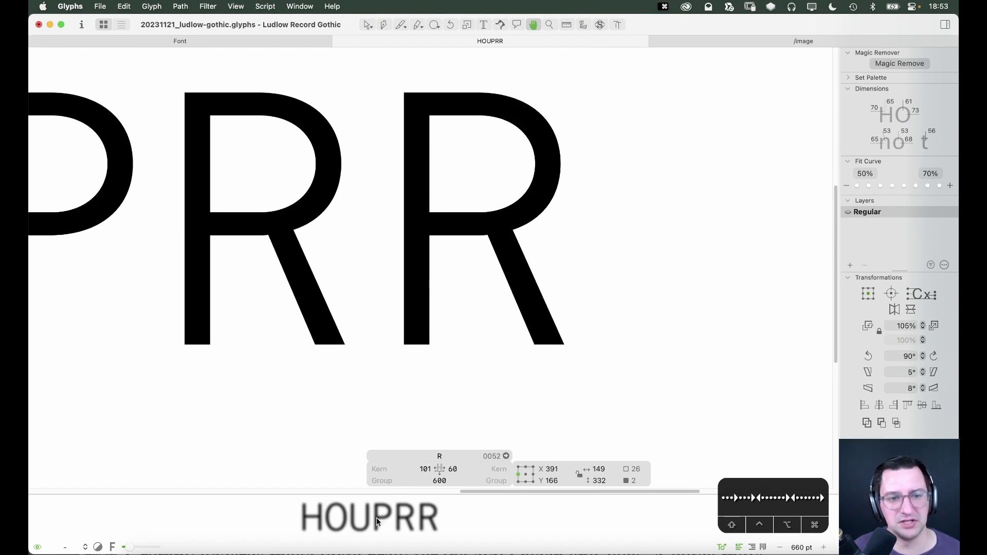
pyautogui.moveTo(422, 529); pyautogui.dragTo(496, 526)
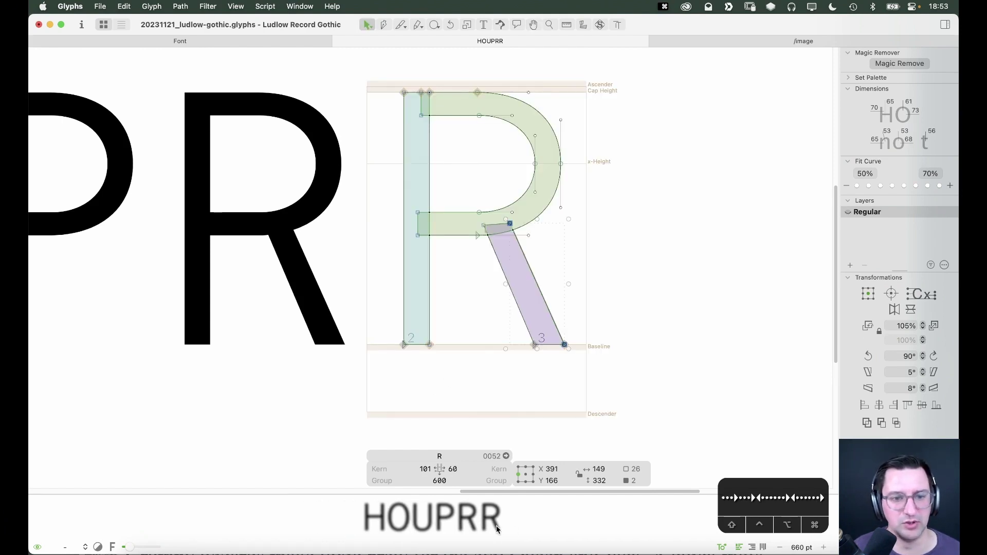
# Try a thinner leg on the second R by shifting the leg's right edge to X 381, judging it in the filled preview
pyautogui.click(597, 282)
pyautogui.click(537, 286)
pyautogui.press('space')
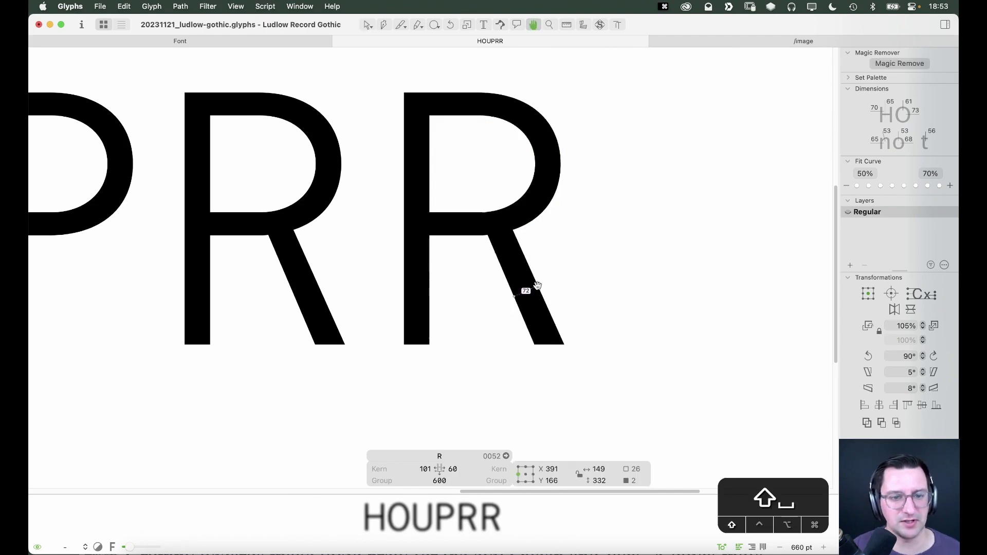
pyautogui.hotkey('shift', 'Left')
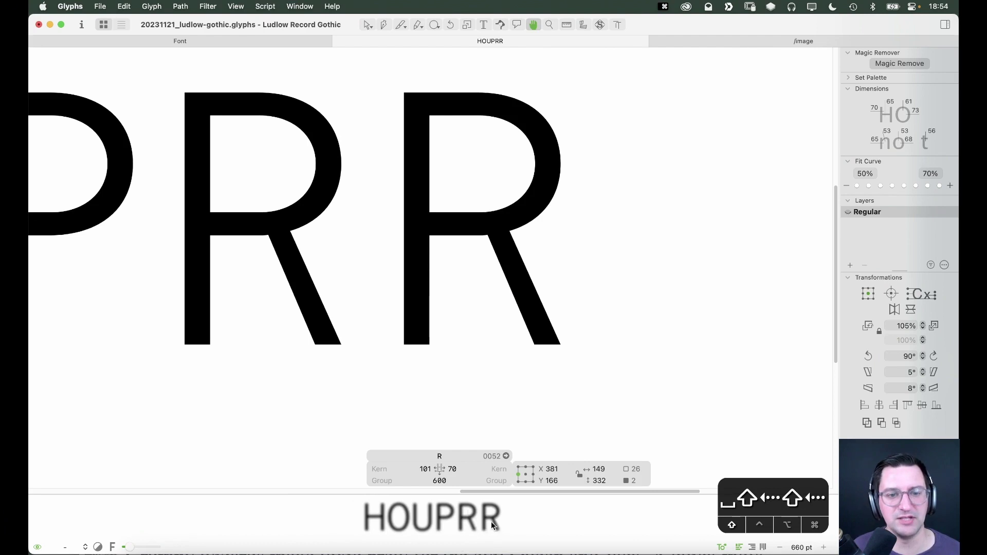
pyautogui.doubleClick(433, 359)
pyautogui.press('space')
pyautogui.press('shift')
pyautogui.press('shift')
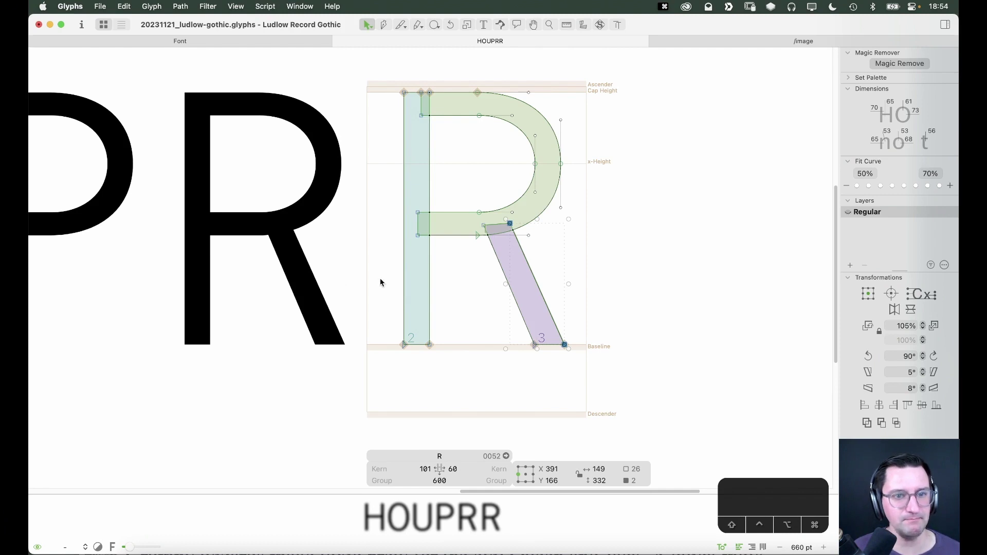
# Thicken the R's leg by shifting its right edge to X 394, and compare it with the other letters of HOUPRR at 75 pt
pyautogui.press('space')
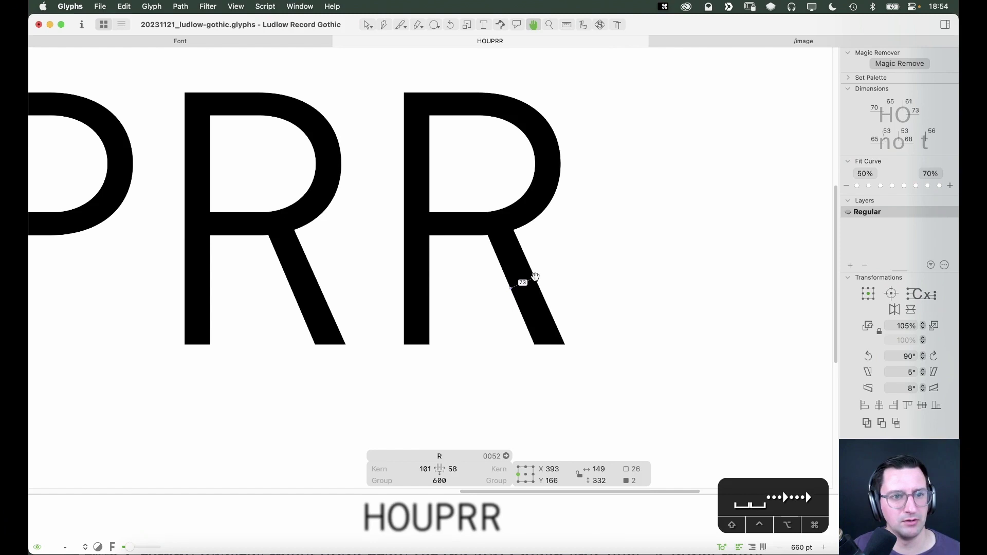
pyautogui.press('Right')
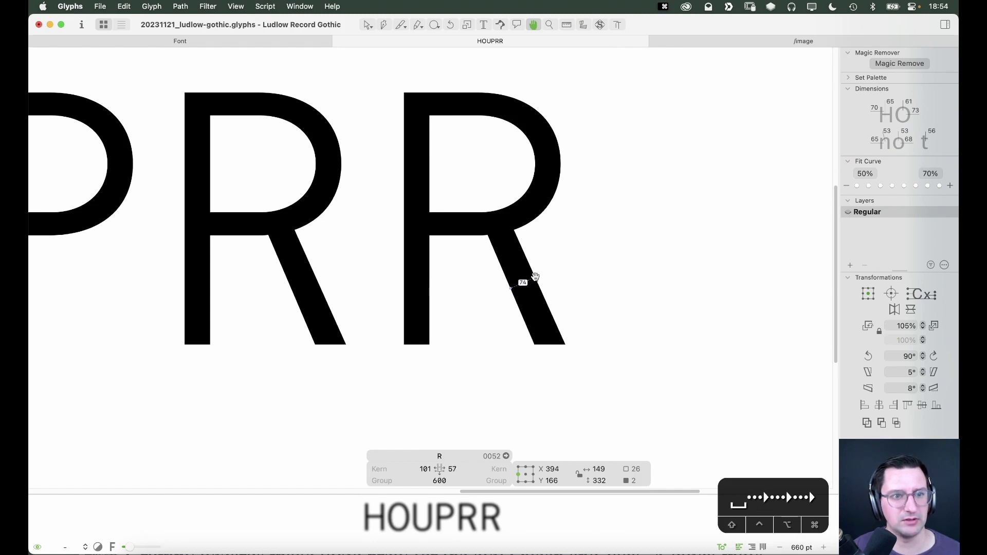
pyautogui.press('super+minus')
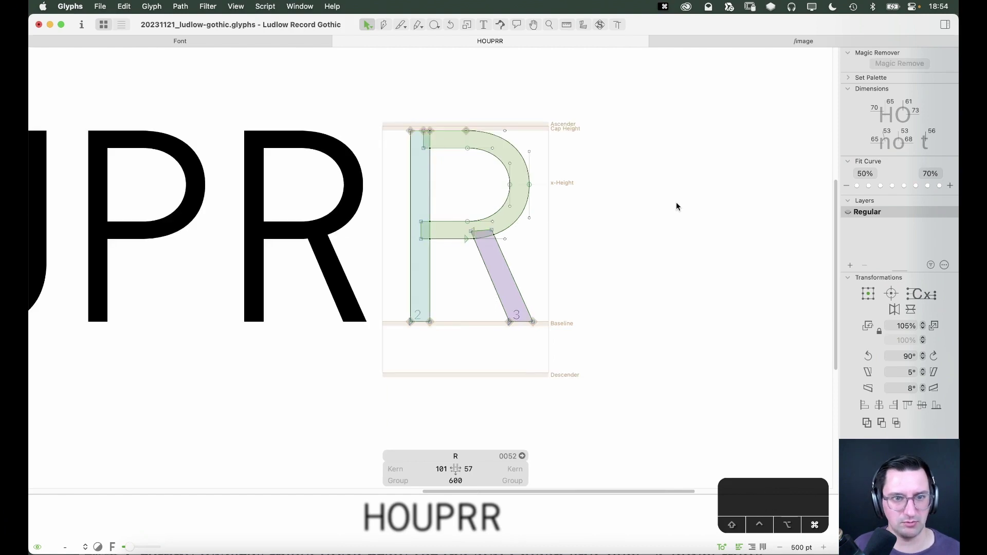
pyautogui.press('super+minus')
pyautogui.press('super+minus')
pyautogui.press('t')
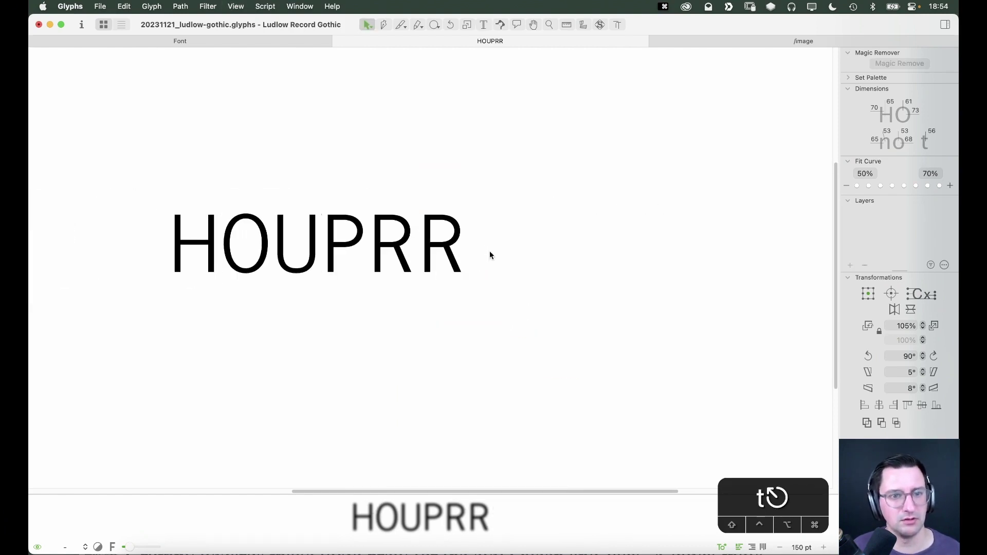
pyautogui.press('super+minus')
pyautogui.press('super+minus')
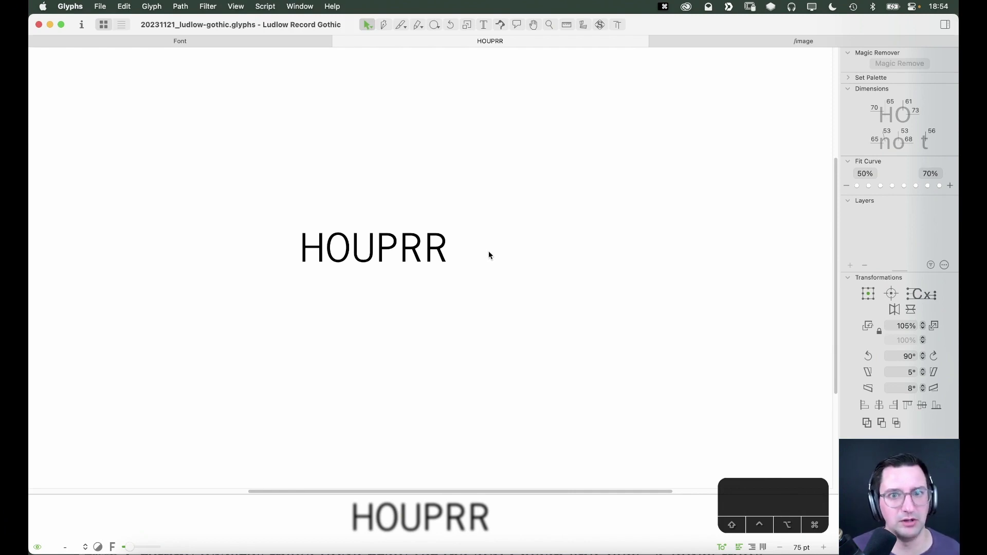
# Close the scan image tab and select all the drawn capital and lowercase letters in the font overview
pyautogui.click(654, 40)
pyautogui.click(284, 42)
pyautogui.click(301, 105)
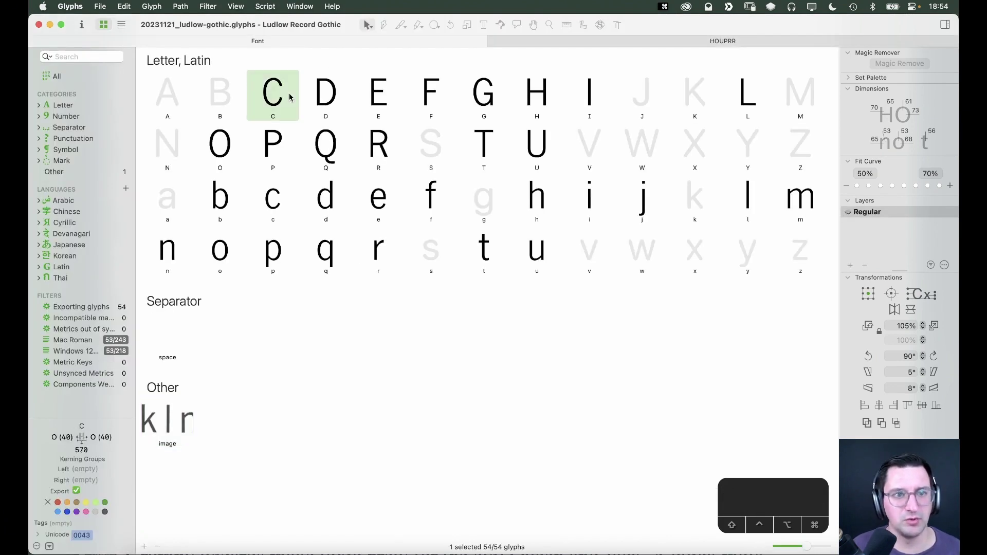
pyautogui.keyDown('shift'); pyautogui.click(592, 103); pyautogui.keyUp('shift')
pyautogui.keyDown('super'); pyautogui.click(746, 100); pyautogui.keyUp('super')
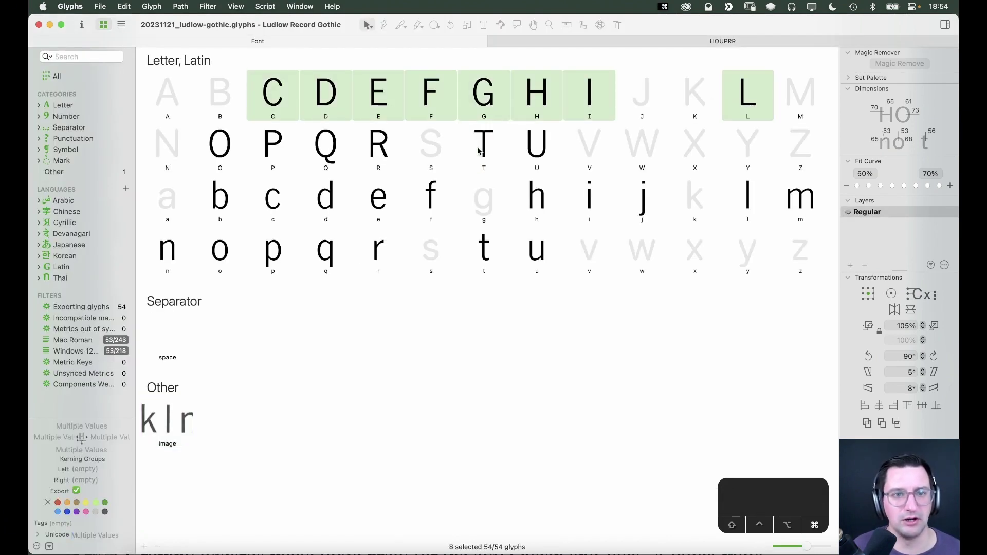
pyautogui.keyDown('super'); pyautogui.click(538, 145); pyautogui.keyUp('super')
pyautogui.keyDown('super'); pyautogui.click(497, 149); pyautogui.keyUp('super')
pyautogui.moveTo(386, 147)
pyautogui.mouseDown()
pyautogui.moveTo(225, 142)
pyautogui.moveTo(221, 201)
pyautogui.moveTo(308, 204)
pyautogui.mouseUp()
pyautogui.moveTo(360, 168)
pyautogui.mouseDown()
pyautogui.moveTo(450, 204)
pyautogui.moveTo(782, 203)
pyautogui.moveTo(521, 247)
pyautogui.moveTo(530, 250)
pyautogui.moveTo(178, 255)
pyautogui.mouseUp()
# Generate words with word-o-mat using only the selected glyphs and the Capitalize case option
pyautogui.click(129, 8)
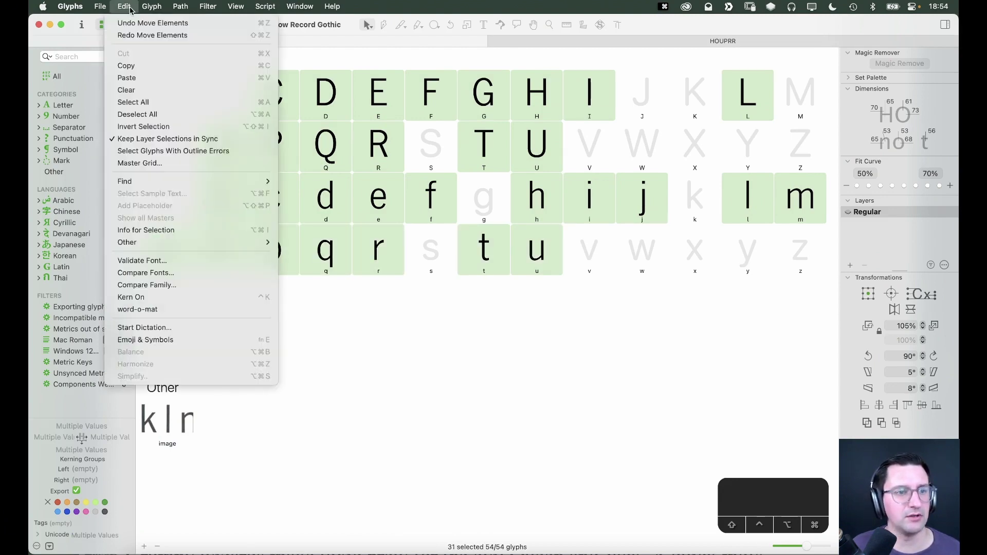
pyautogui.click(140, 310)
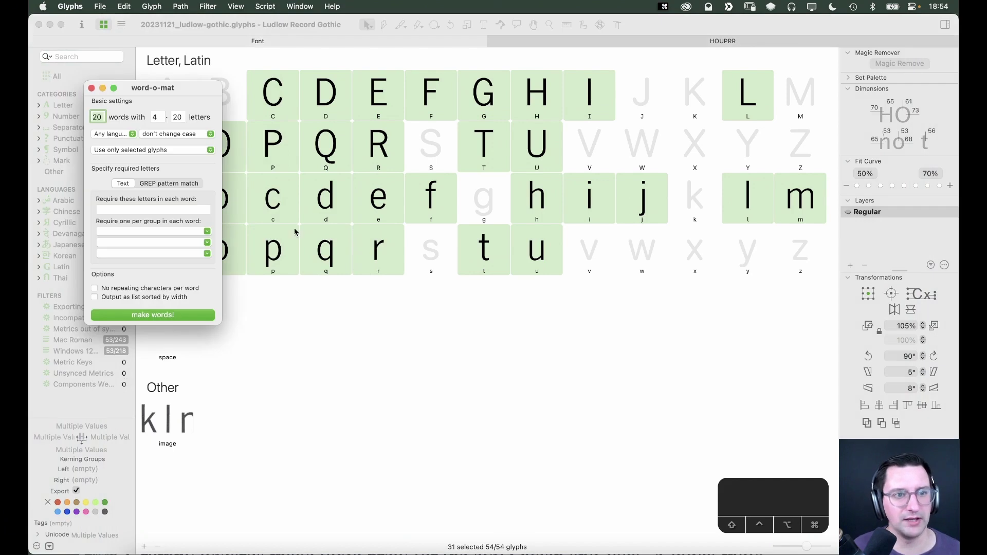
pyautogui.click(148, 135)
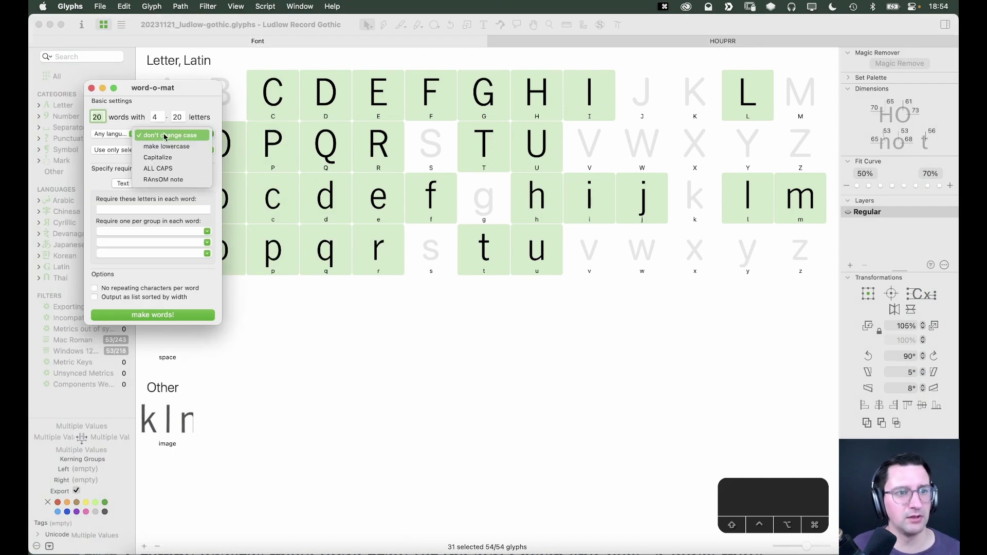
pyautogui.click(171, 160)
pyautogui.click(161, 319)
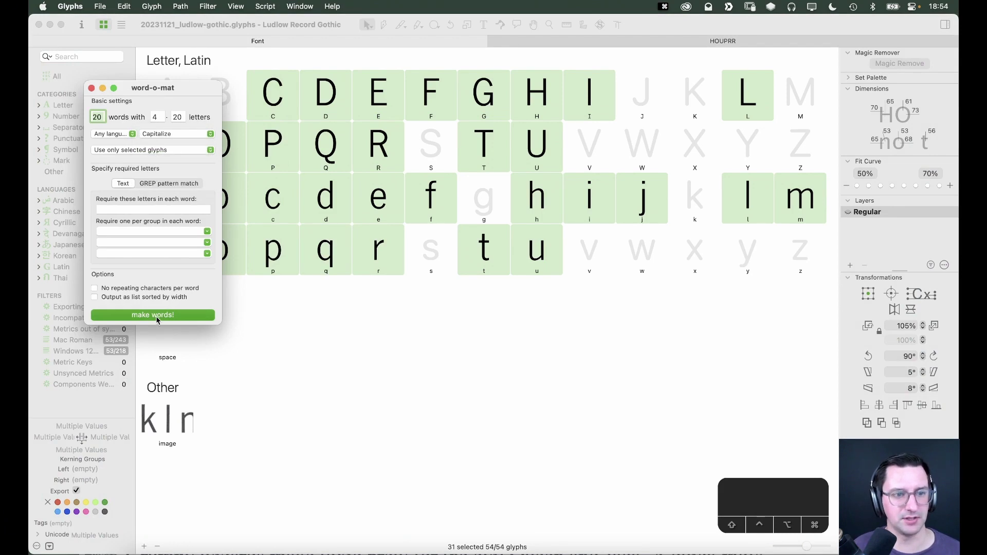
# Examine the generated sample words at 10, 25 and 50 pt for the even look of the drawn letters
pyautogui.scroll(-5, 333, 297)
pyautogui.hscroll(10, 411, 296)
pyautogui.click(466, 328)
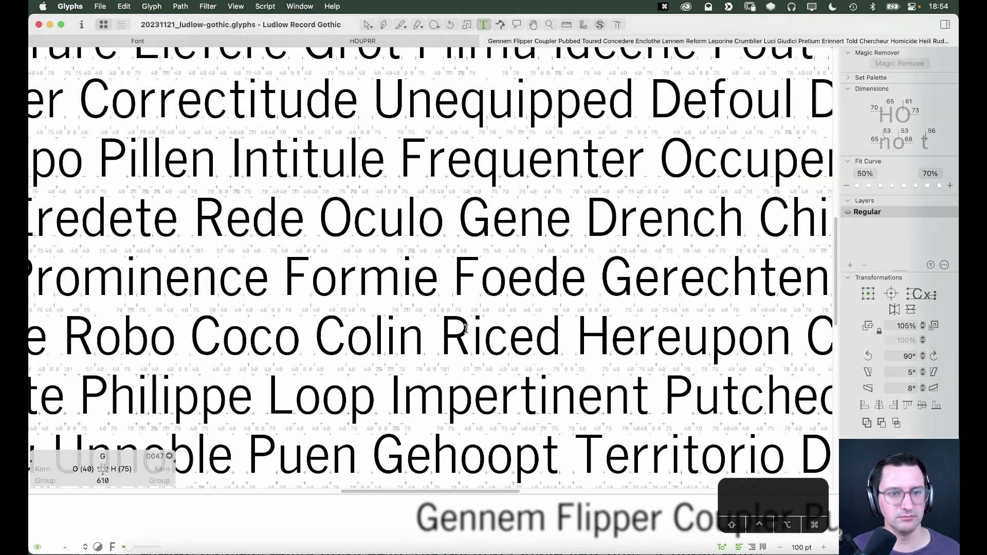
pyautogui.press('super+minus')
pyautogui.press('super+minus')
pyautogui.press('super+minus')
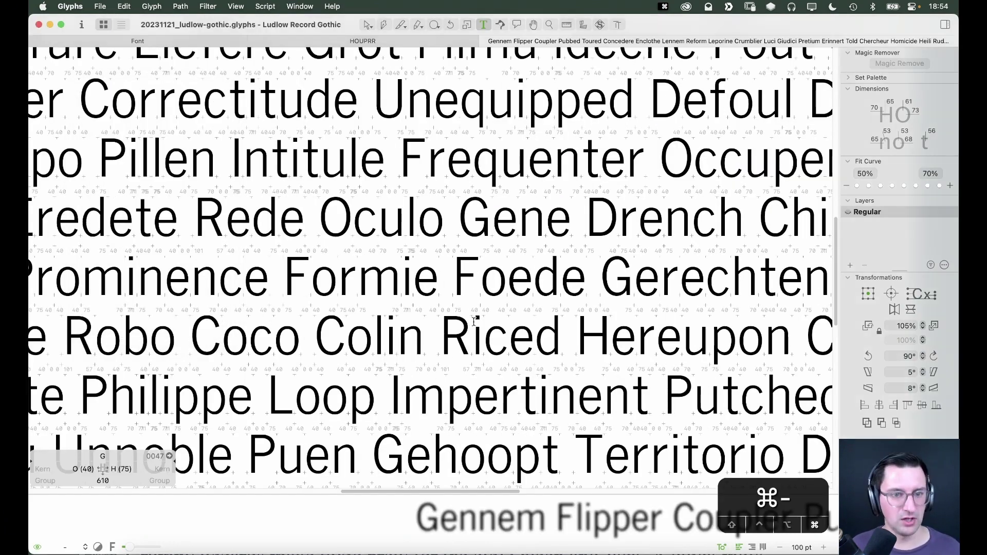
pyautogui.press('super+minus')
pyautogui.press('super+minus')
pyautogui.press('super+minus')
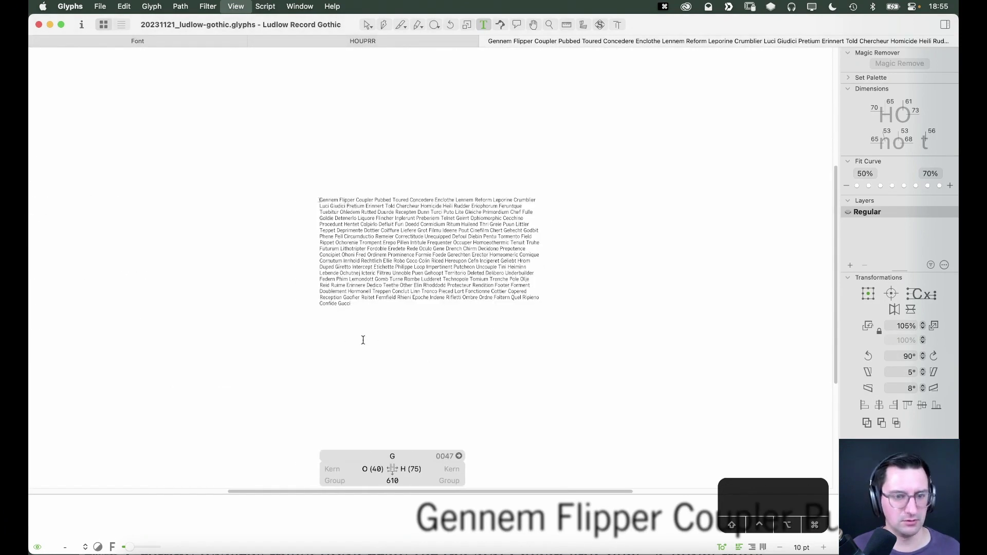
pyautogui.press('super+equal')
pyautogui.press('super+equal')
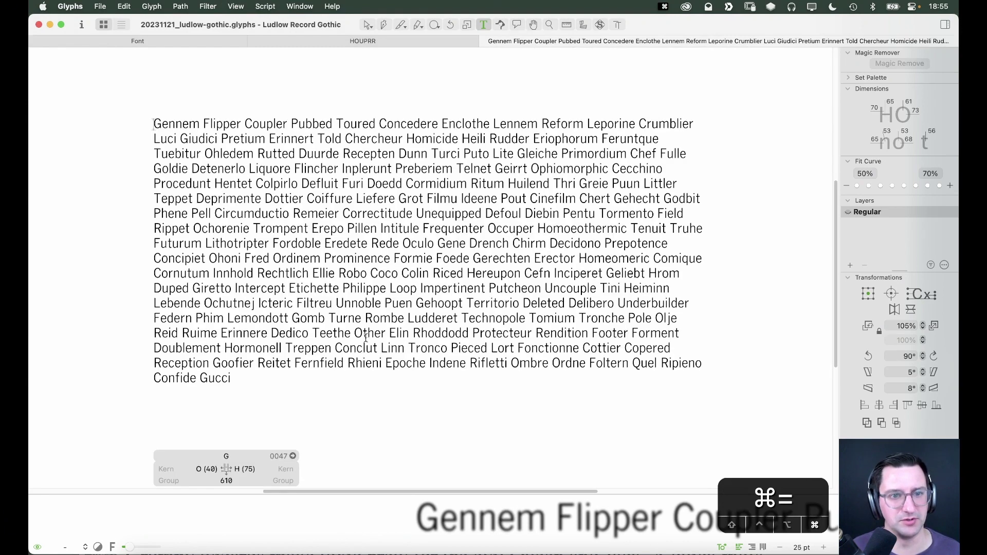
pyautogui.press('super+equal')
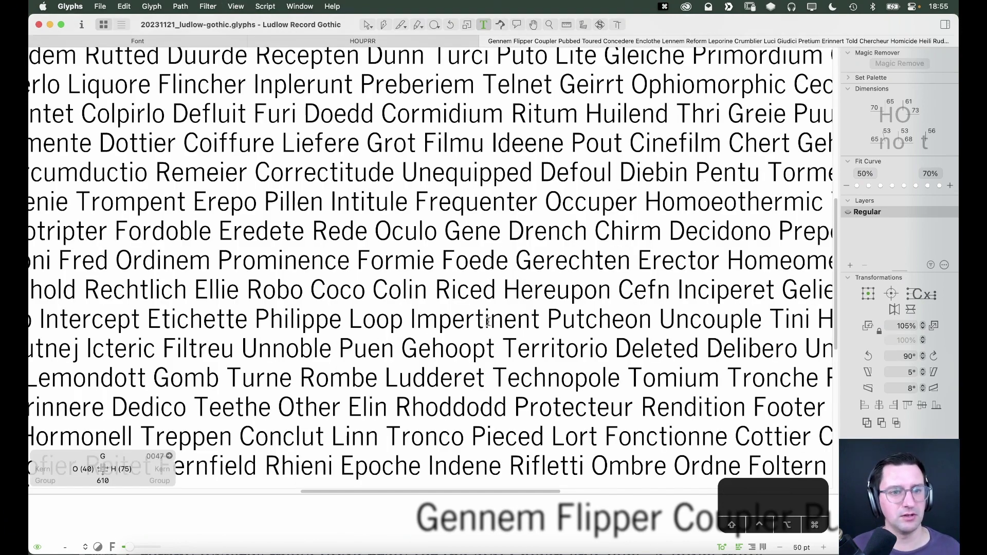
# Inspect the capitals, including the R in Rendition, at 50 pt and review the whole sample text at 25 pt with no glyph active
pyautogui.click(410, 319)
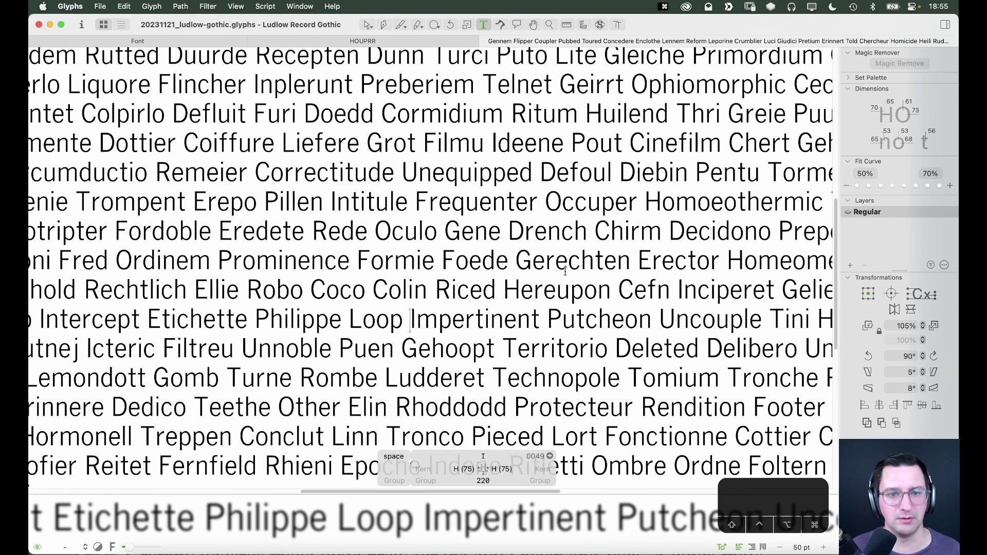
pyautogui.scroll(-3, 482, 290)
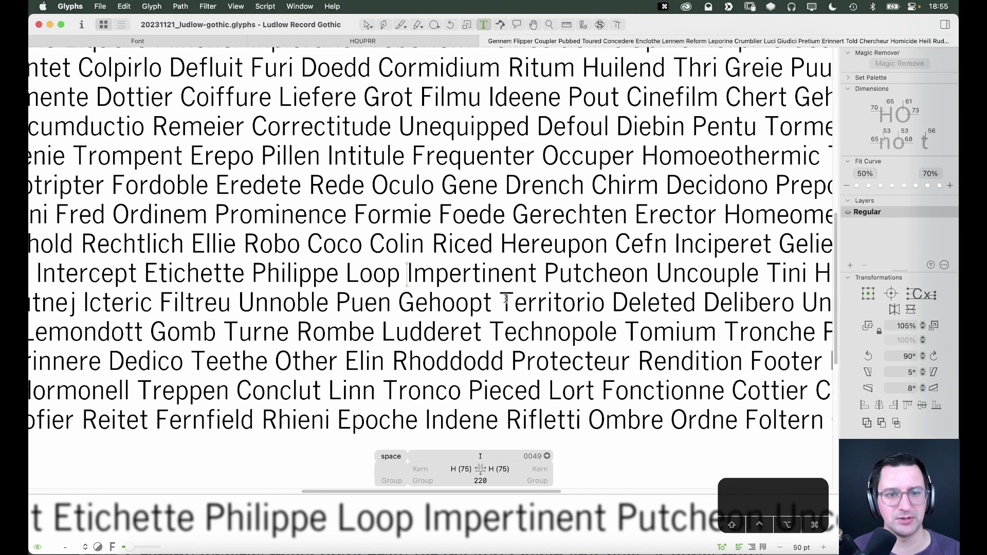
pyautogui.click(668, 379)
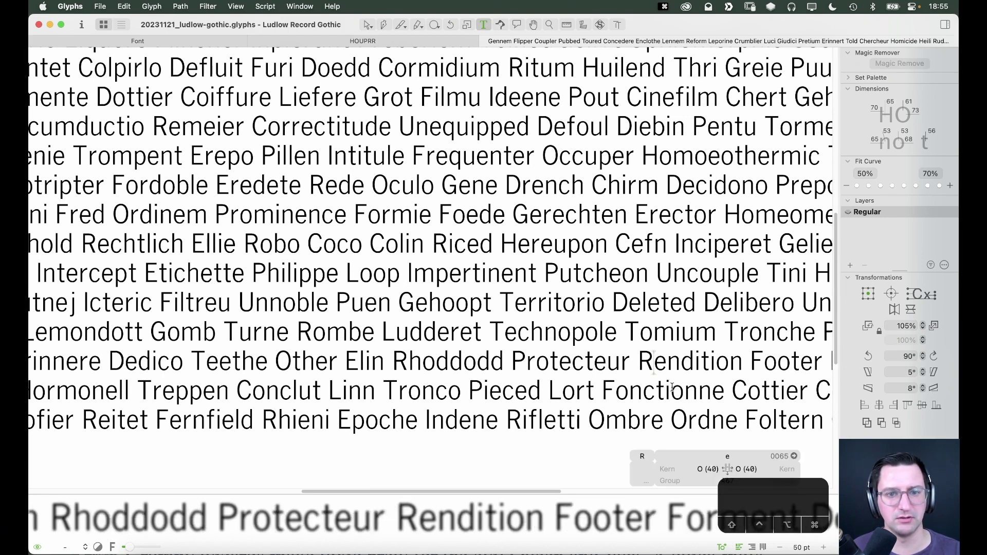
pyautogui.press('Down')
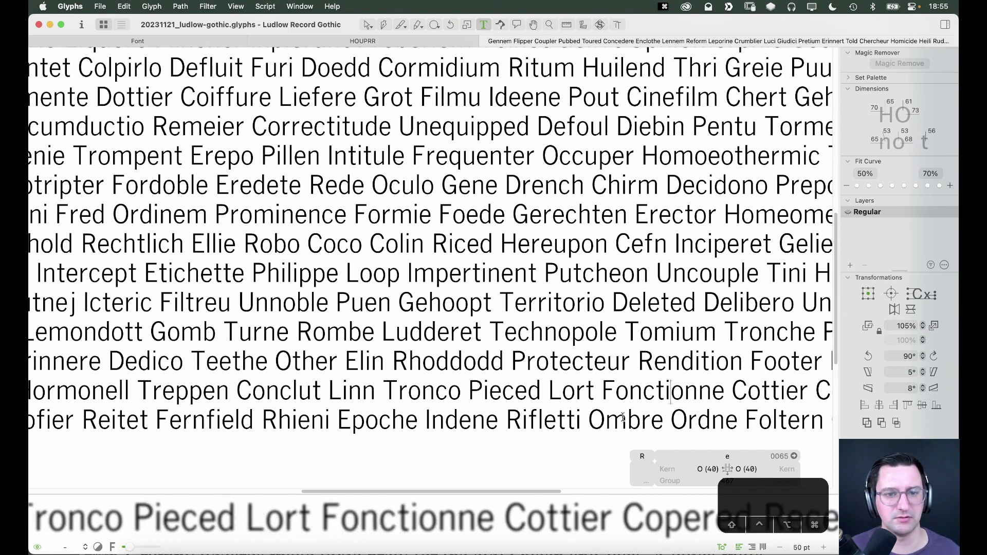
pyautogui.press('super+minus')
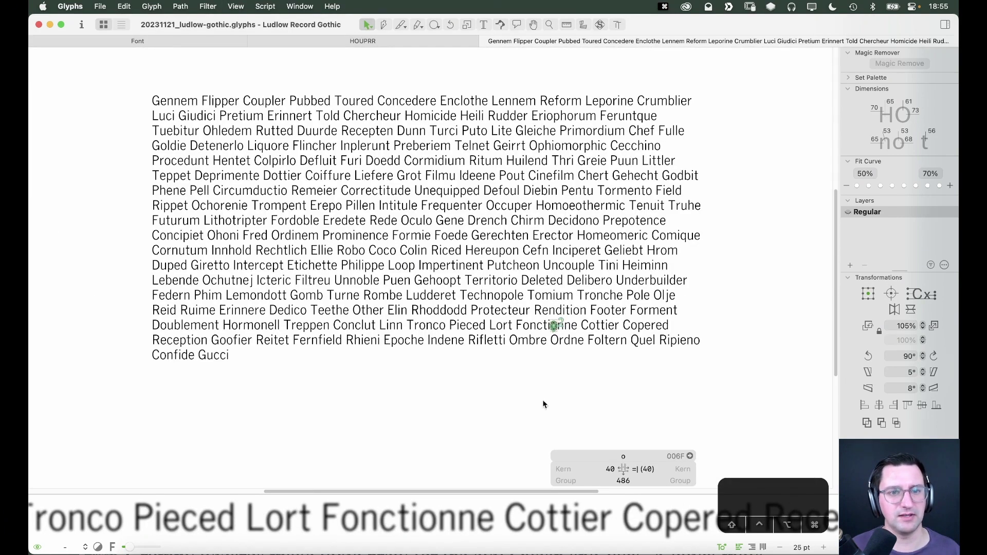
pyautogui.press('t')
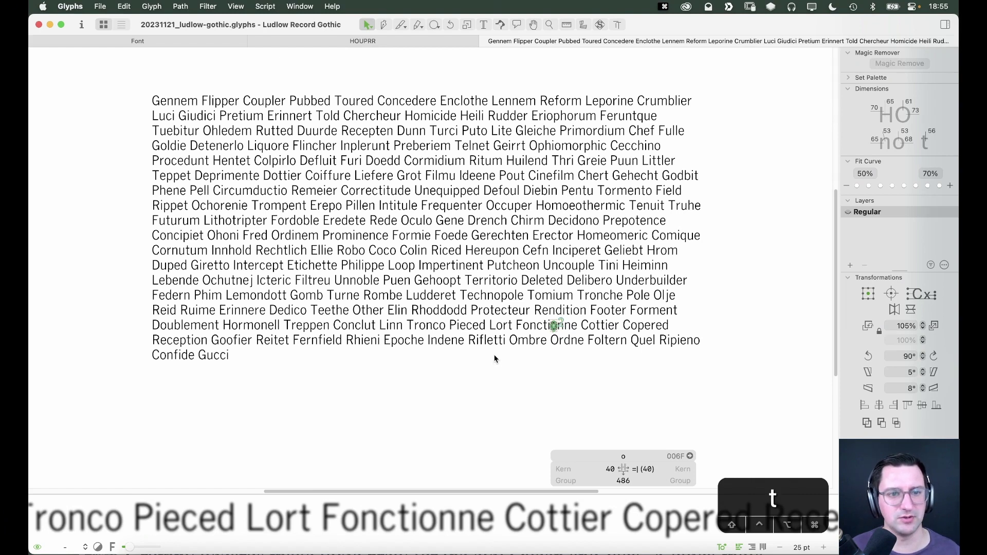
pyautogui.click(493, 356)
pyautogui.press('Escape')
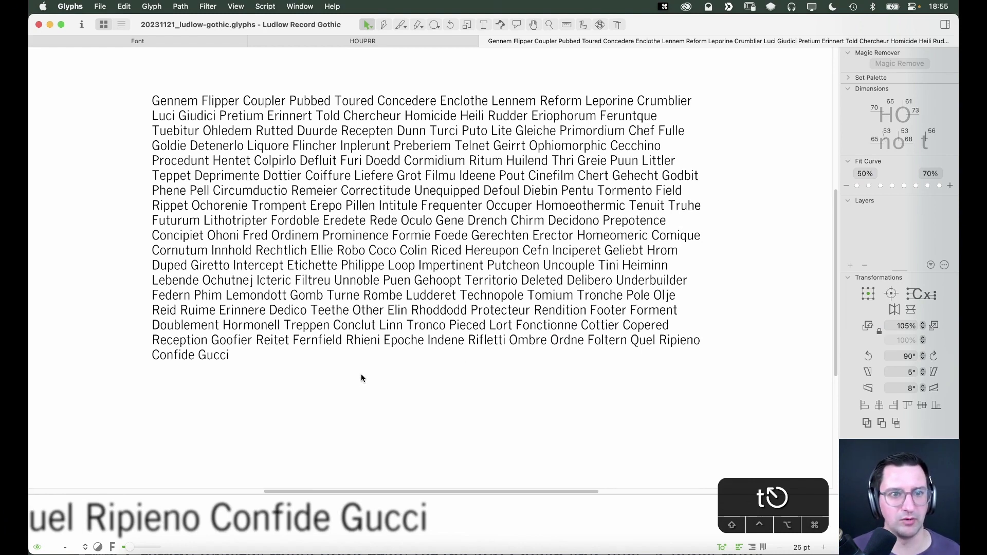
# Close the sample words tab and open the R glyph in a new tab, entering the text RN
pyautogui.click(485, 41)
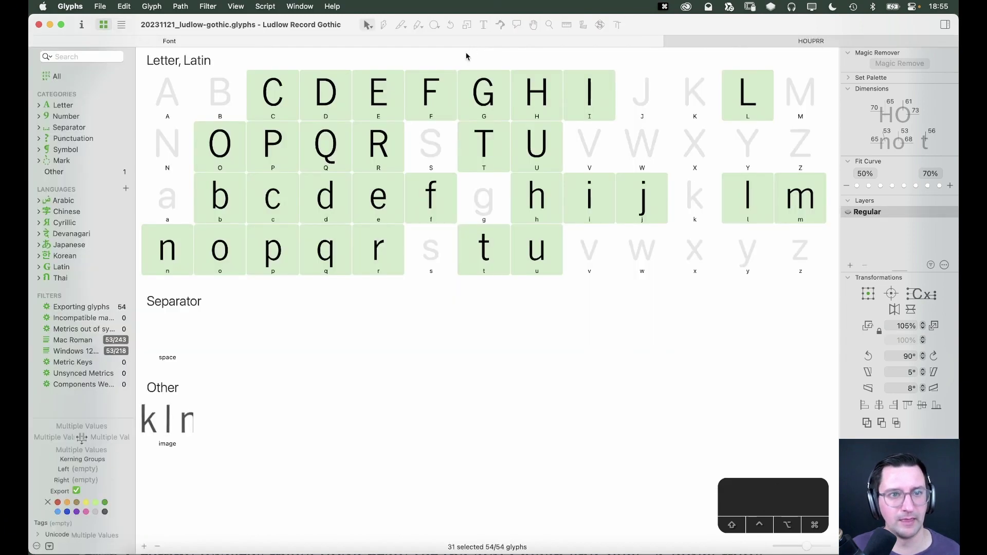
pyautogui.click(436, 247)
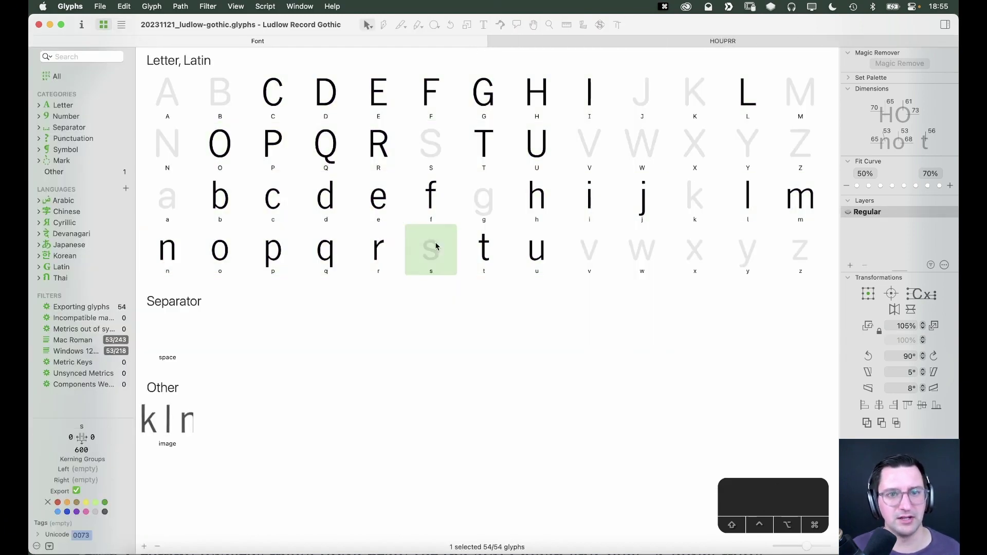
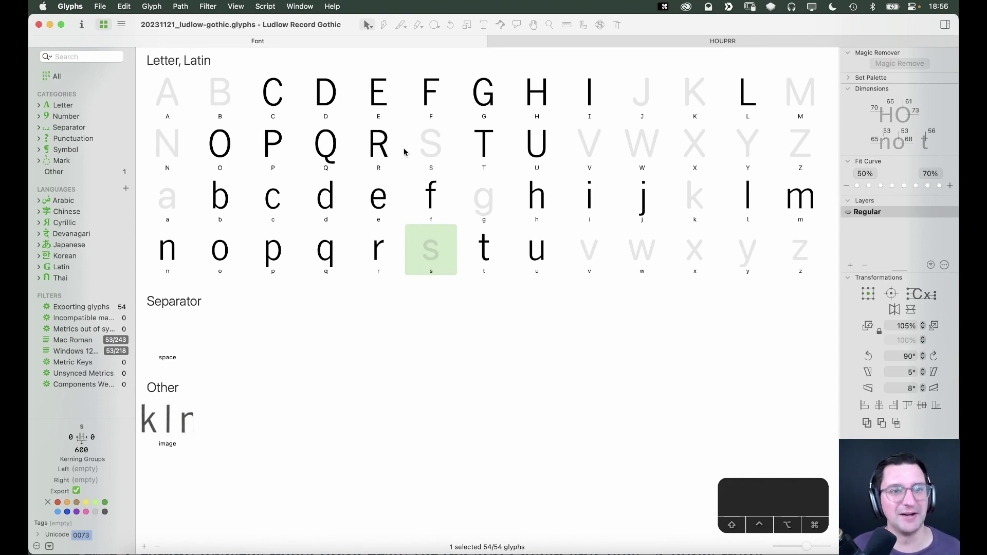
pyautogui.doubleClick(382, 149)
pyautogui.press('t')
pyautogui.press('cmd+a')
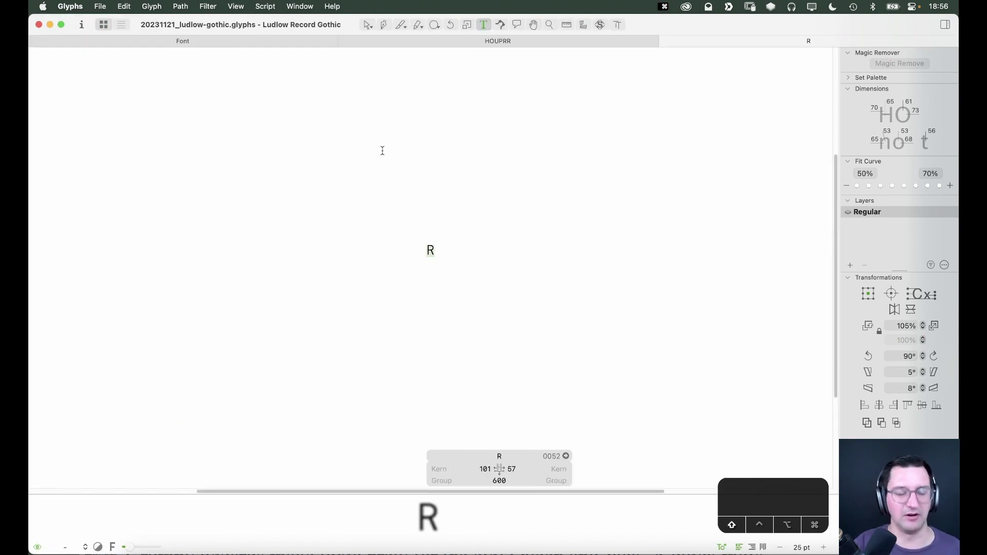
pyautogui.write('R')
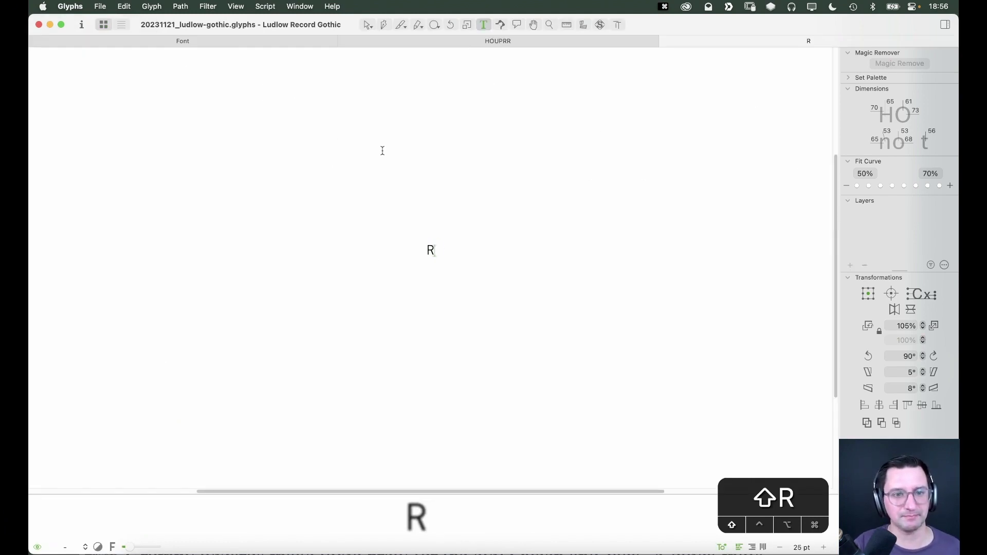
pyautogui.write('N')
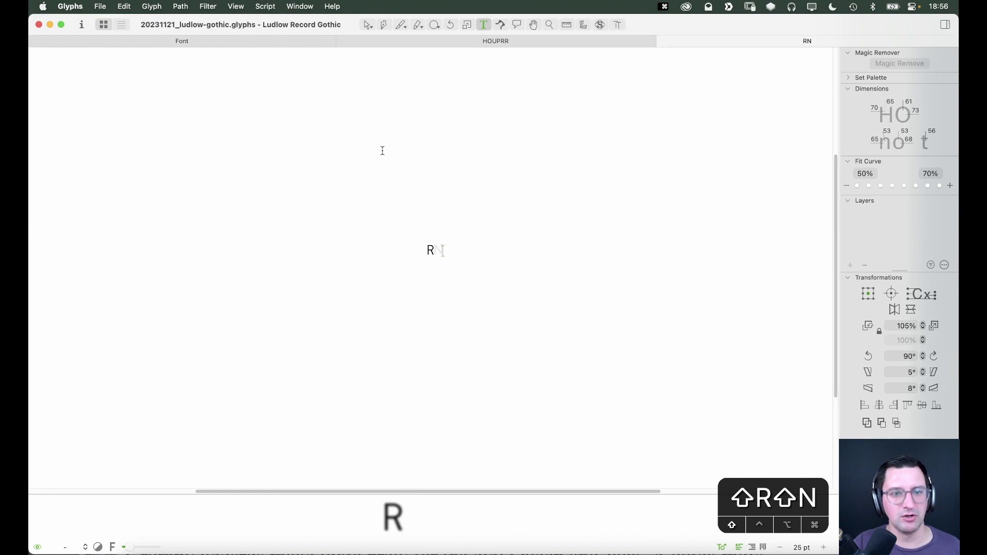
# Insert an H between the R and the N and open the empty N glyph for editing
pyautogui.press('Escape')
pyautogui.press('z')
pyautogui.moveTo(462, 249); pyautogui.dragTo(407, 260)
pyautogui.press('t')
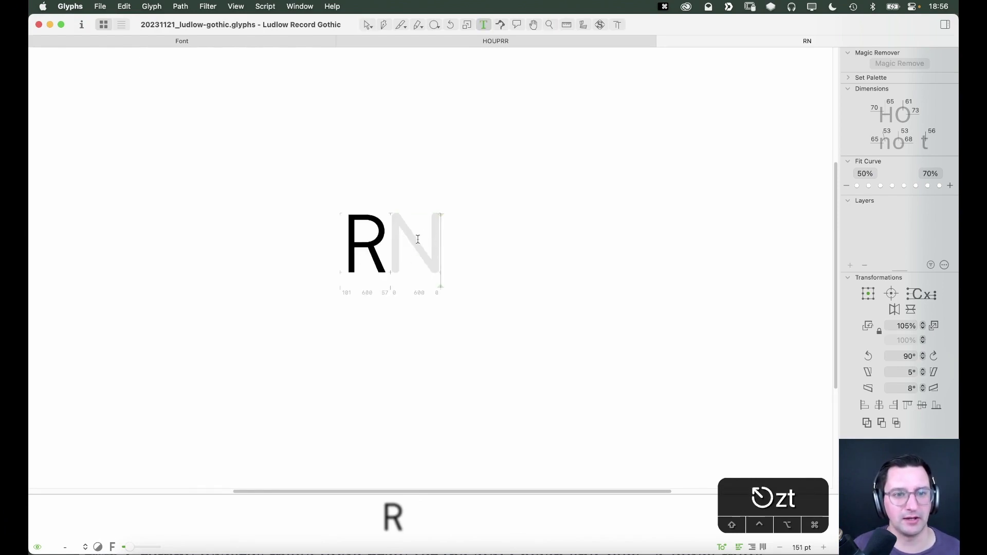
pyautogui.click(372, 250)
pyautogui.write('H')
pyautogui.press('Escape')
pyautogui.press('z')
pyautogui.moveTo(595, 151); pyautogui.dragTo(335, 310)
pyautogui.press('v')
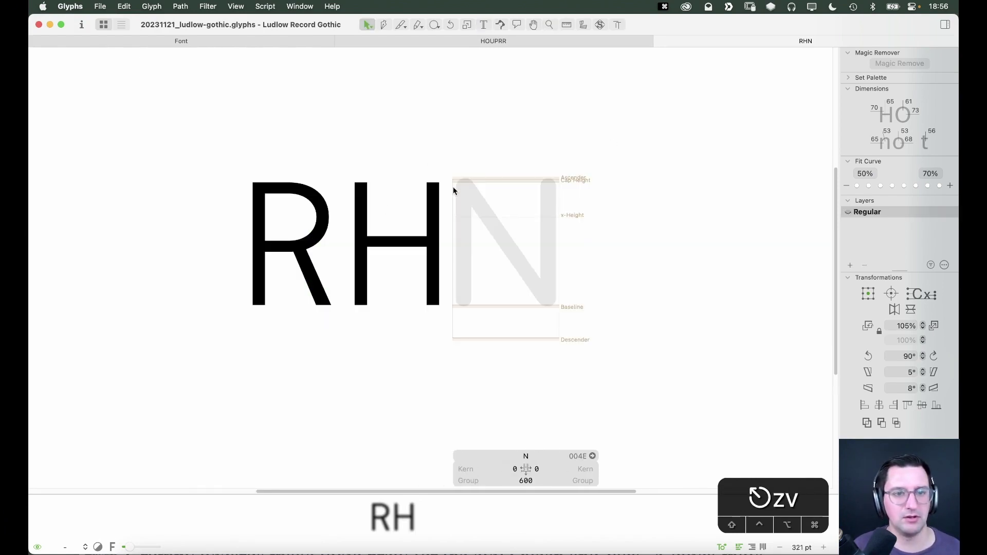
# Copy the record-gothic-regular.jpg scan from the image glyph and paste it into the empty N glyph
pyautogui.click(281, 39)
pyautogui.doubleClick(169, 419)
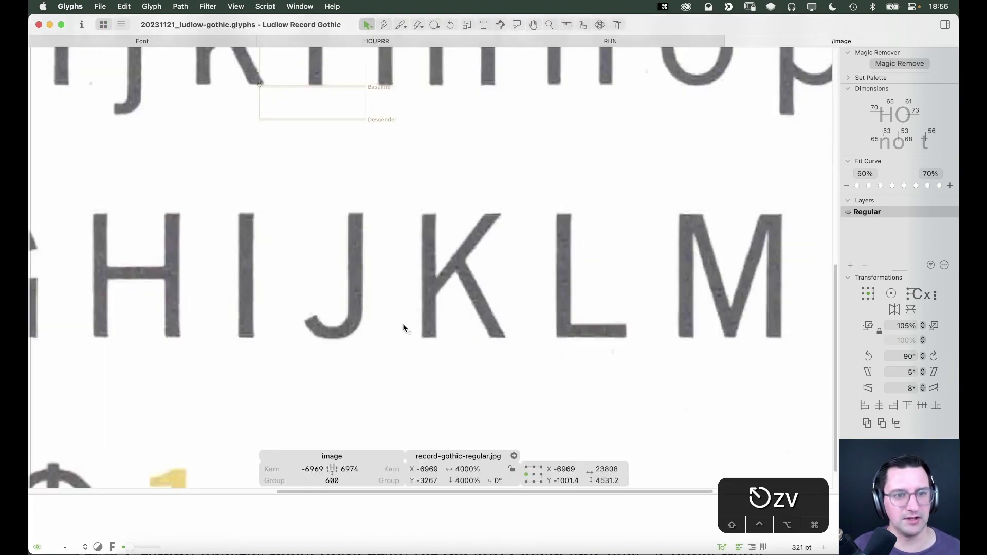
pyautogui.press('super+c')
pyautogui.click(643, 42)
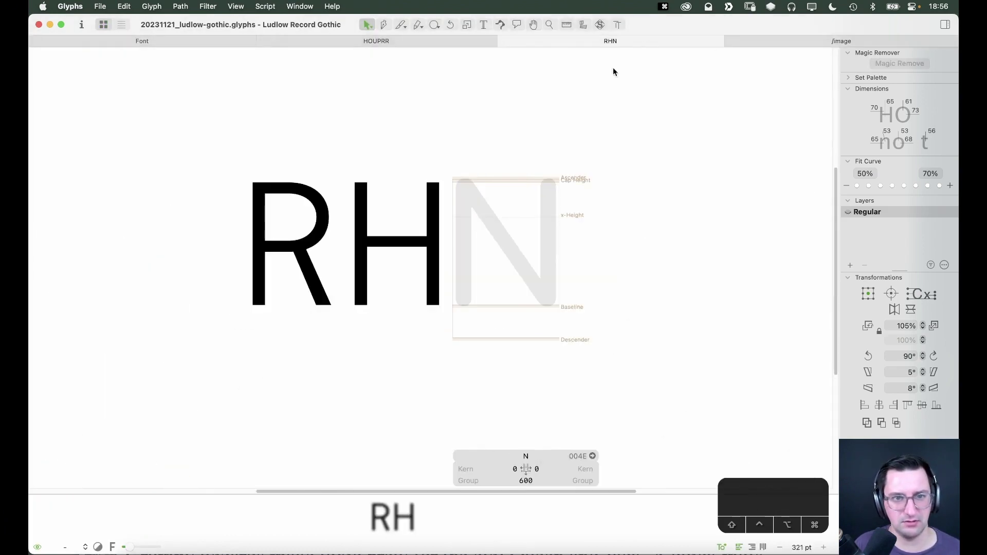
pyautogui.press('super+v')
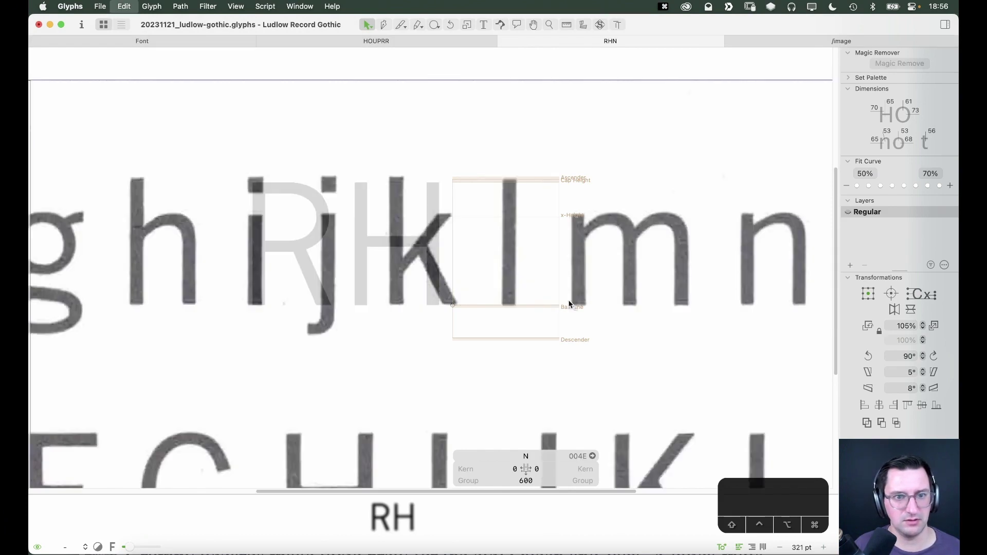
# Move the scan so its capital N sits between the N glyph's baseline and cap height, and lock the image
pyautogui.press('super+minus')
pyautogui.press('super+minus')
pyautogui.press('super+minus')
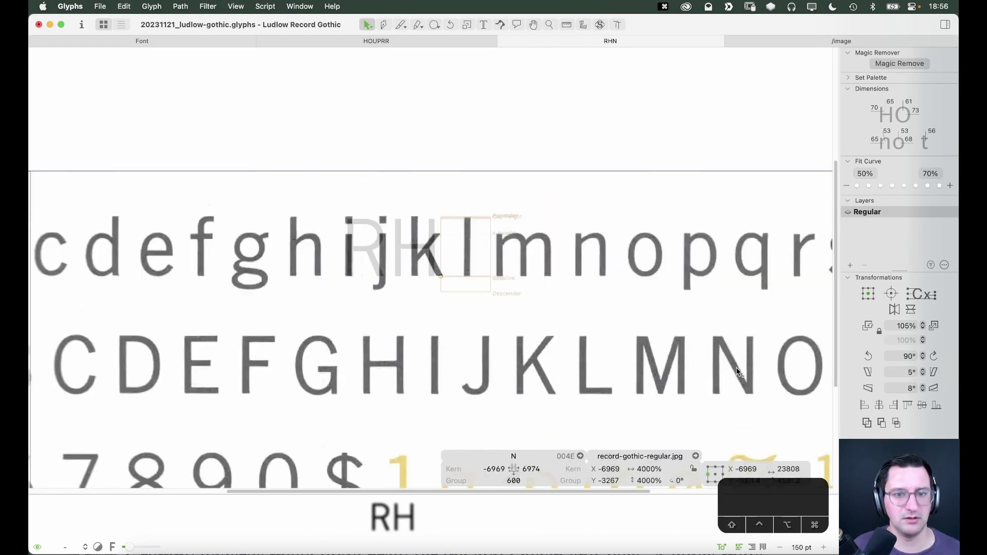
pyautogui.moveTo(740, 370); pyautogui.dragTo(451, 250)
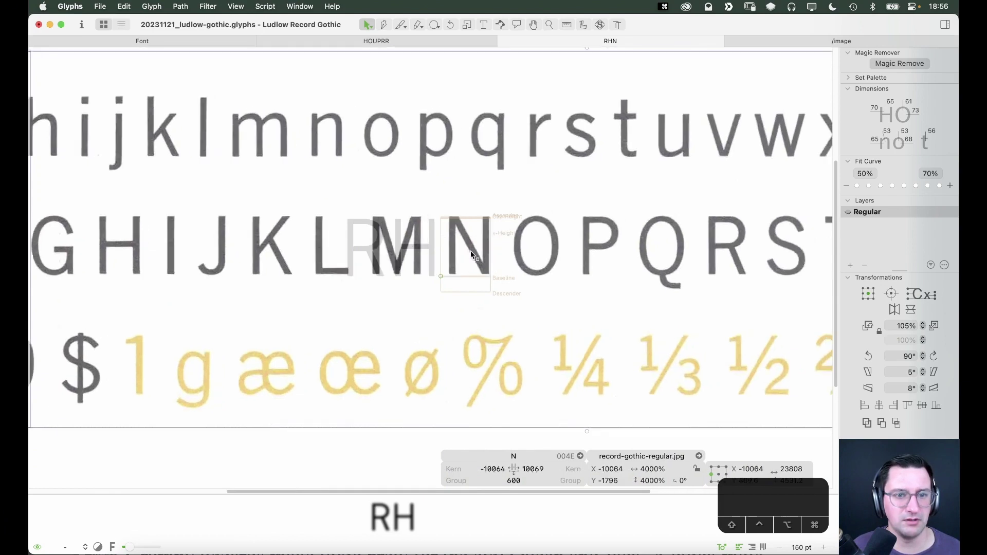
pyautogui.press('z')
pyautogui.click(388, 288)
pyautogui.press('v')
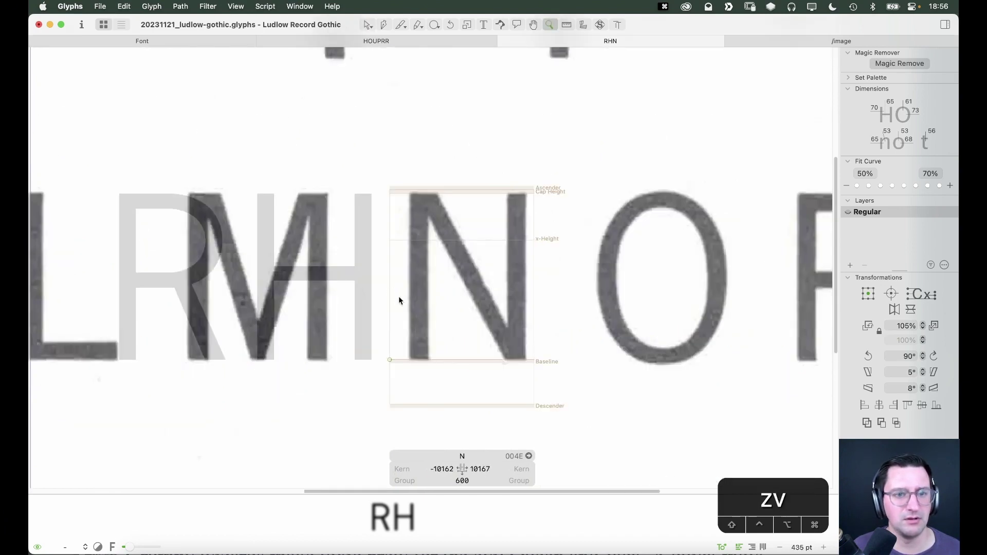
pyautogui.rightClick(463, 300)
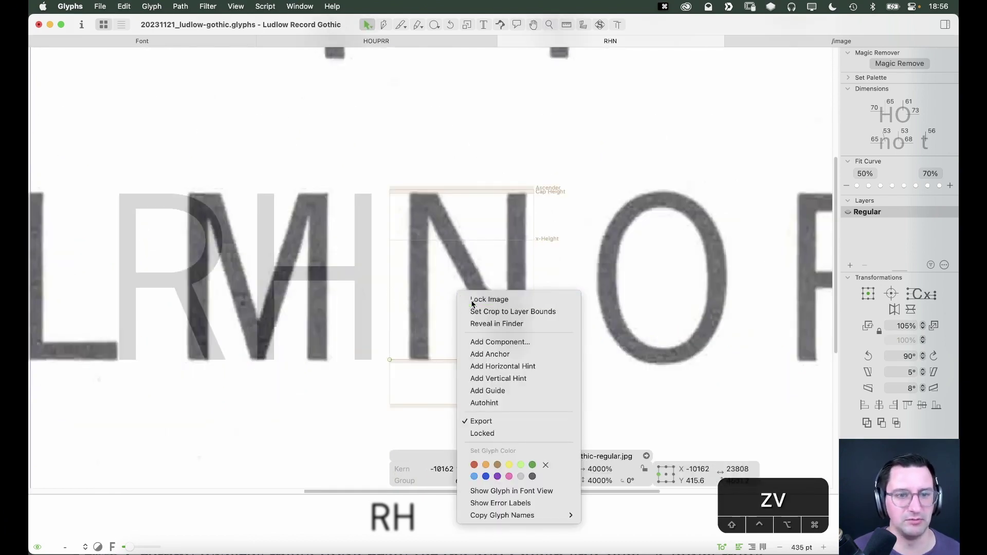
pyautogui.click(478, 300)
# Copy both vertical stems of the H without its crossbar and paste them into the N glyph
pyautogui.doubleClick(310, 255)
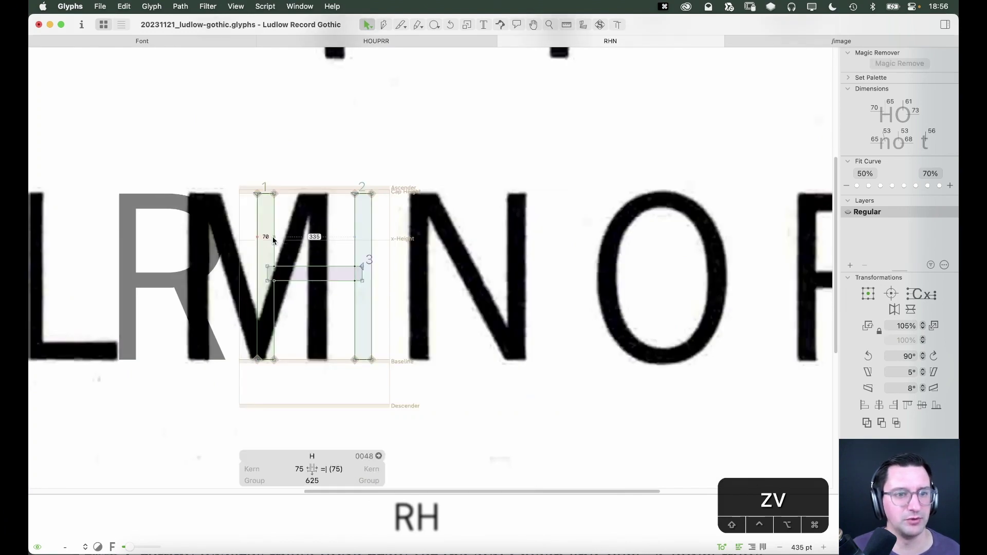
pyautogui.click(267, 241)
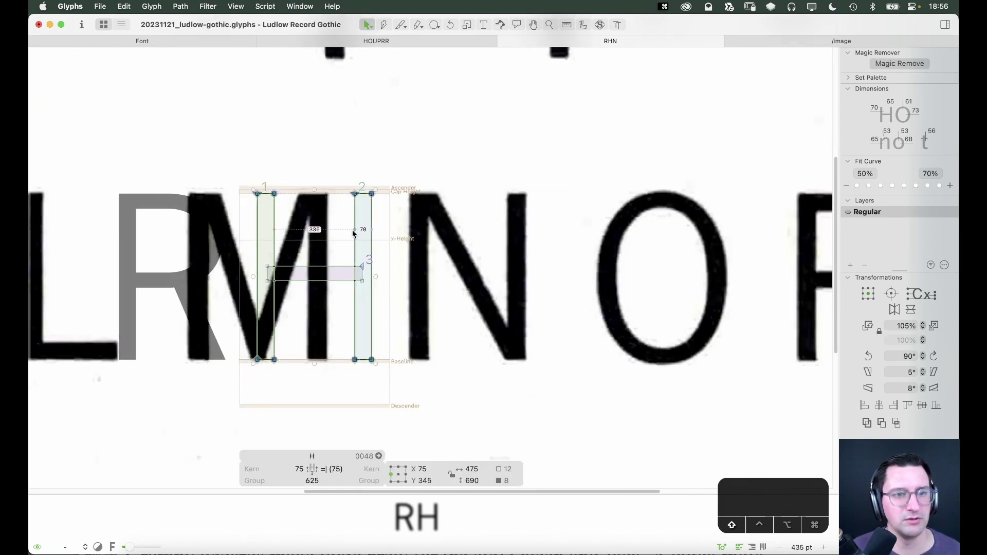
pyautogui.keyDown('shift'); pyautogui.click(355, 234); pyautogui.keyUp('shift')
pyautogui.press('super+c')
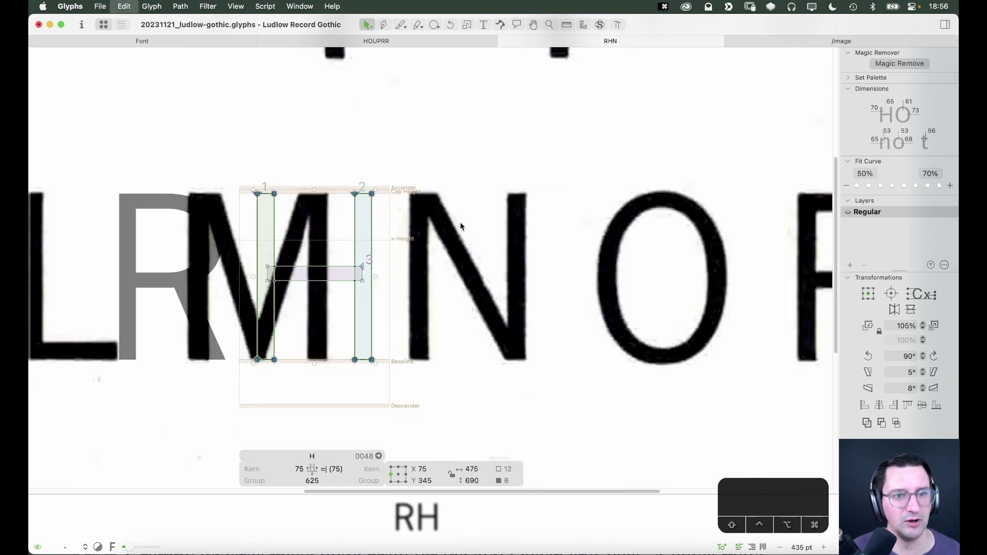
pyautogui.doubleClick(460, 225)
pyautogui.press('super+v')
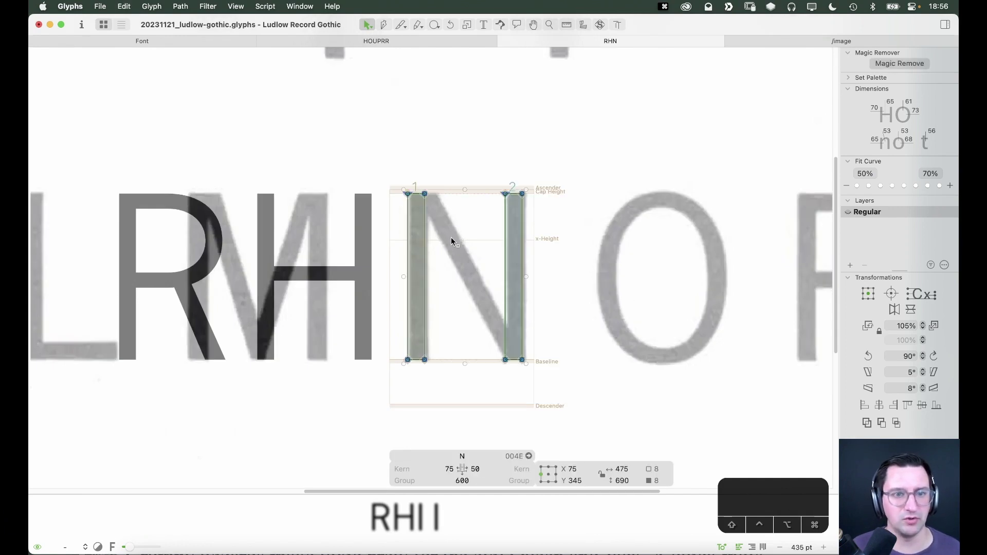
# Shift both pasted stems 11 units right to X 86 so they match the scanned N
pyautogui.hotkey('shift', 'Right')
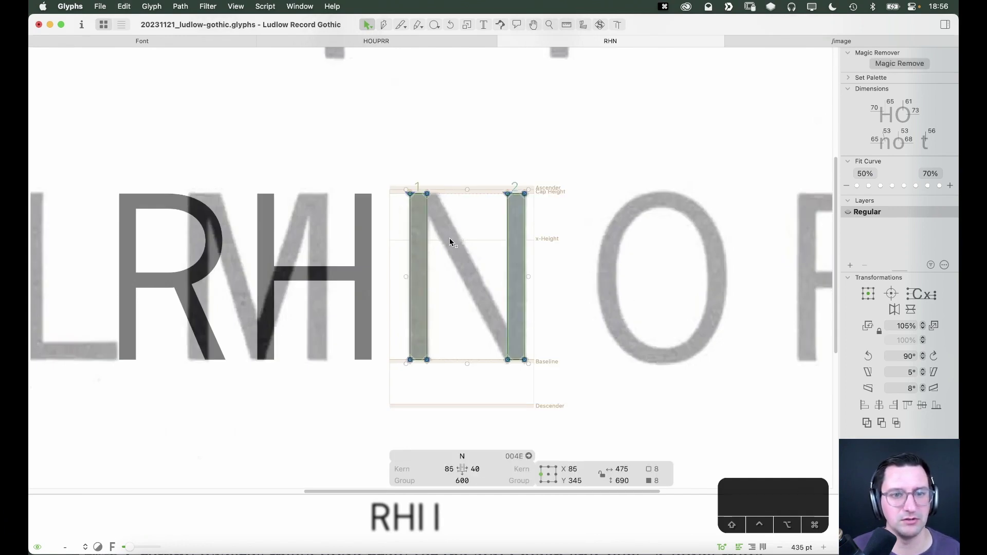
pyautogui.press('Right')
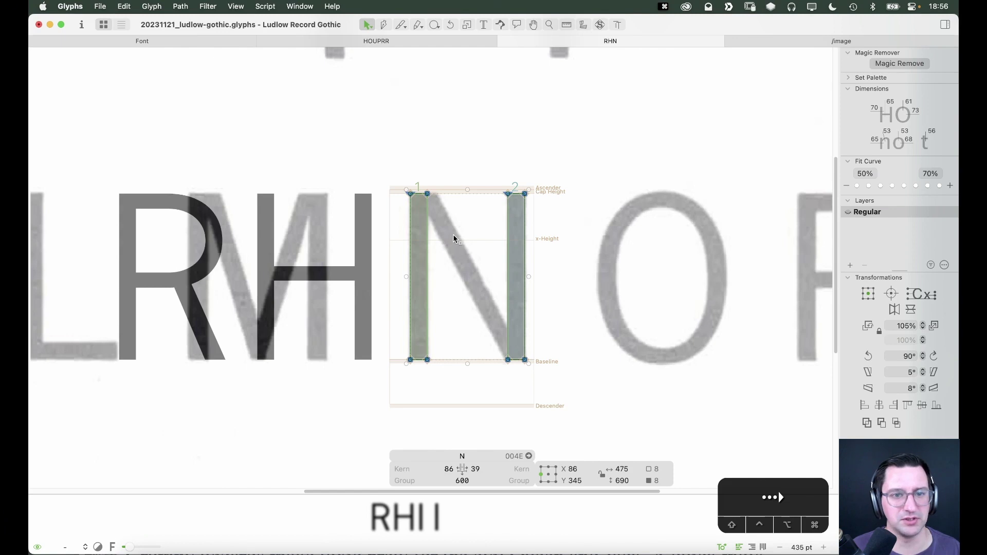
pyautogui.click(452, 233)
# Duplicate the N's left stem in place and shift the copy horizontally to about X 119
pyautogui.press('z')
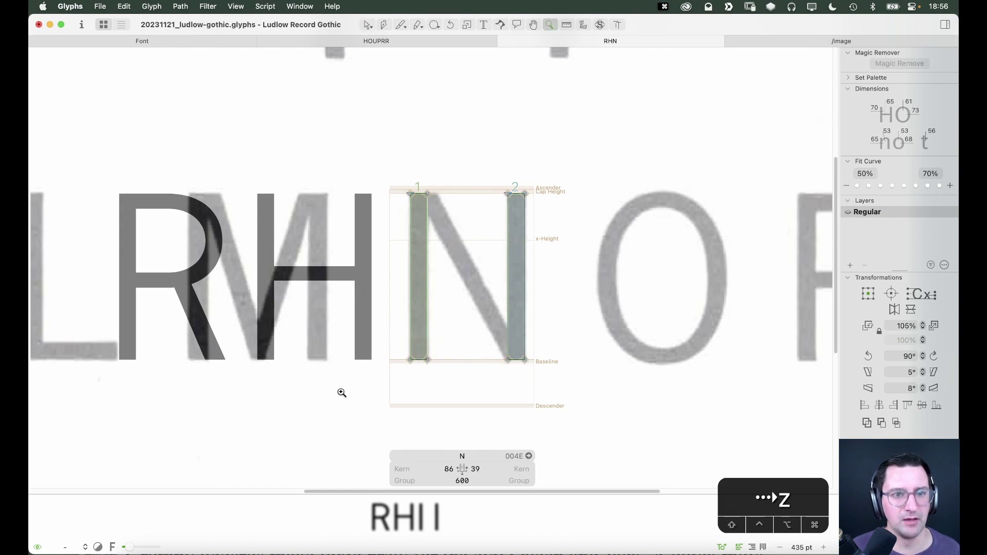
pyautogui.click(360, 386)
pyautogui.press('space')
pyautogui.hscroll(-5, 391, 390)
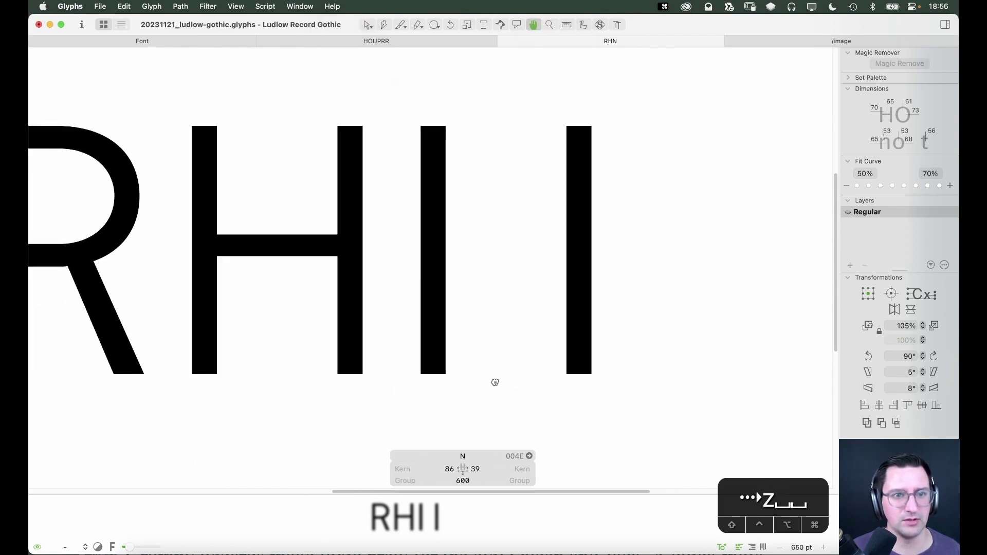
pyautogui.press('v')
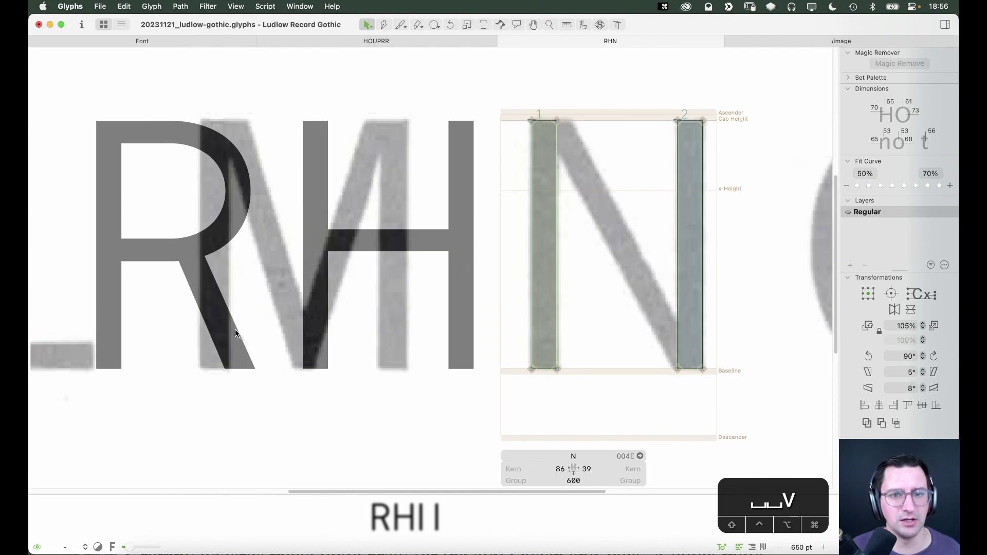
pyautogui.click(554, 268)
pyautogui.press('super+c')
pyautogui.press('super+v')
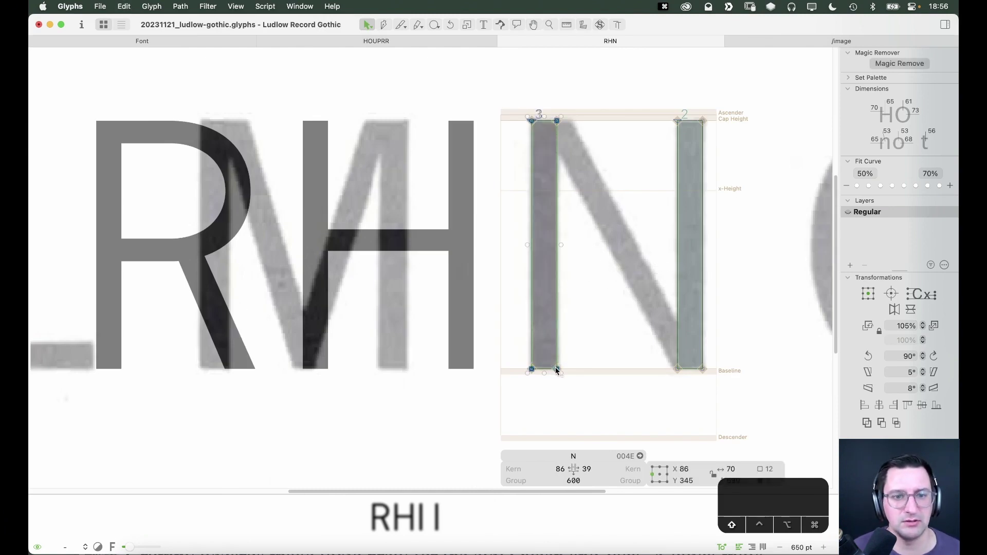
pyautogui.moveTo(557, 369); pyautogui.dragTo(570, 370)
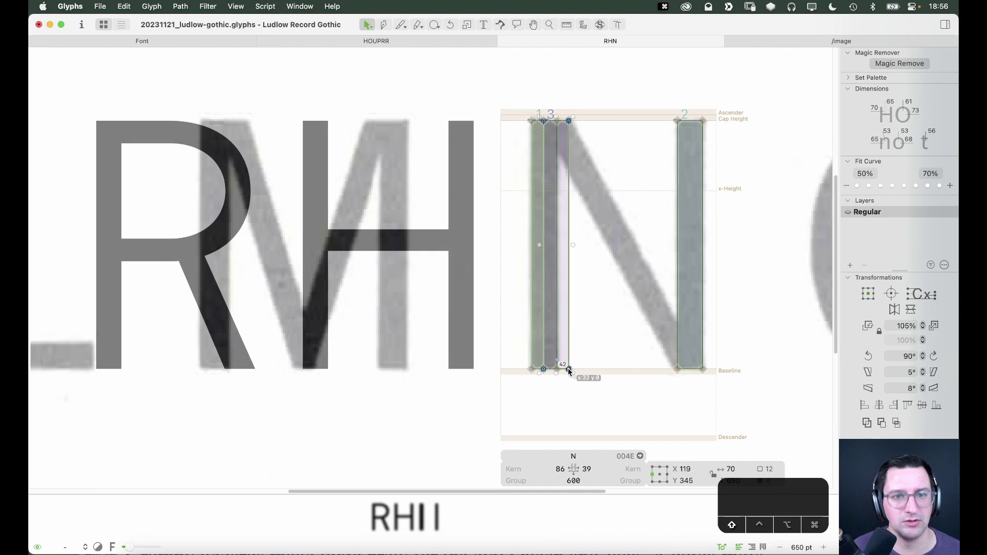
pyautogui.click(575, 374)
pyautogui.click(543, 368)
pyautogui.keyDown('shift'); pyautogui.click(569, 369); pyautogui.keyUp('shift')
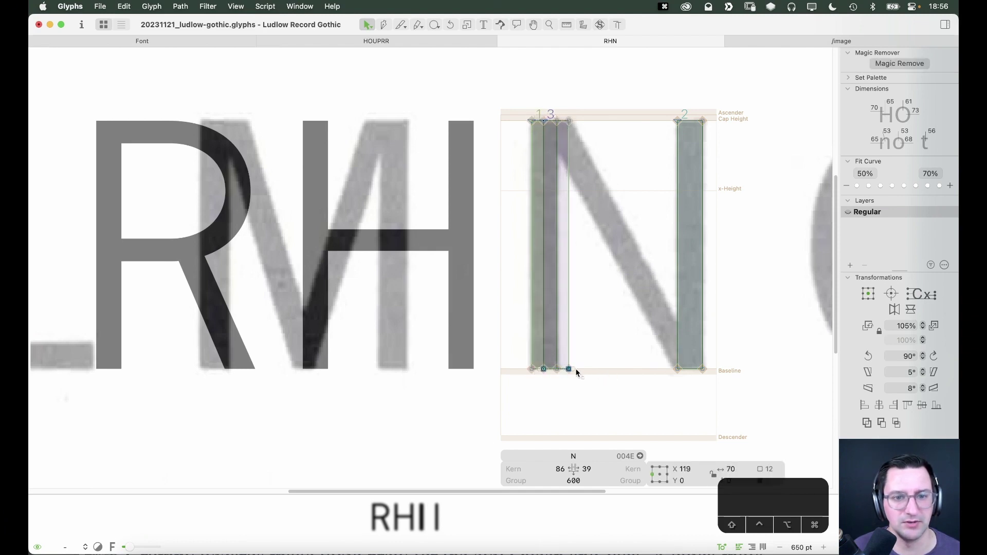
pyautogui.moveTo(575, 368); pyautogui.dragTo(613, 373)
pyautogui.press('super+z')
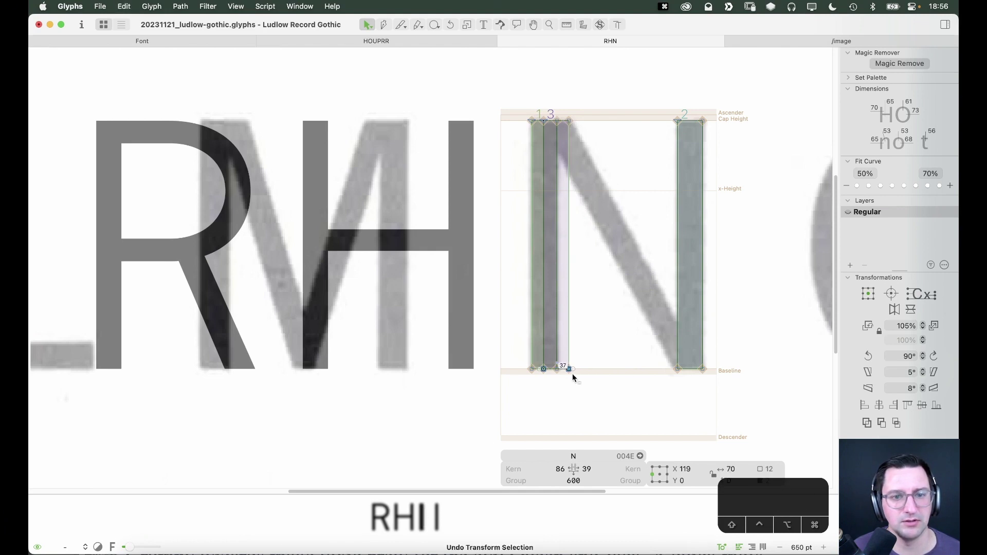
# Move the duplicate stem's two bottom points along the baseline to X 481, forming the N's diagonal
pyautogui.click(569, 369)
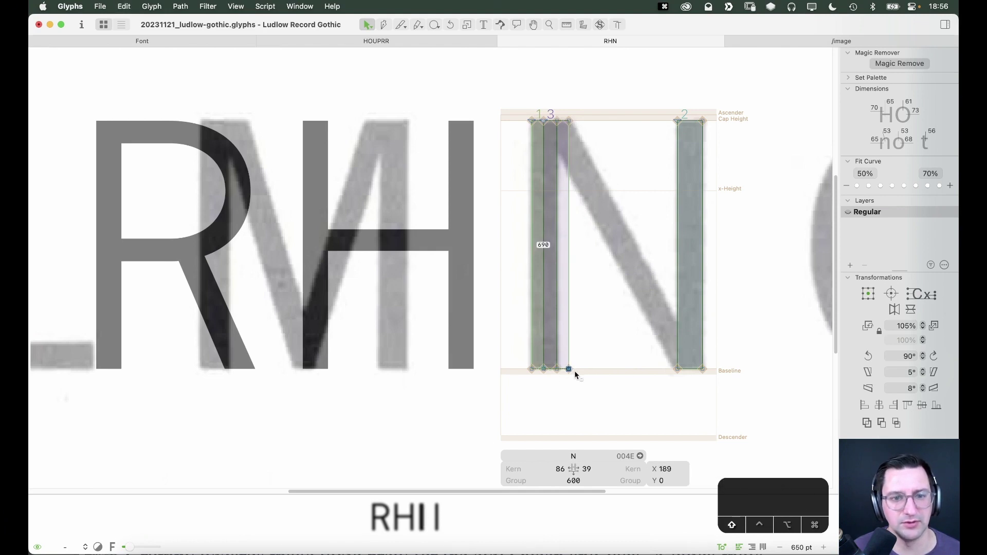
pyautogui.keyDown('shift'); pyautogui.click(543, 369); pyautogui.keyUp('shift')
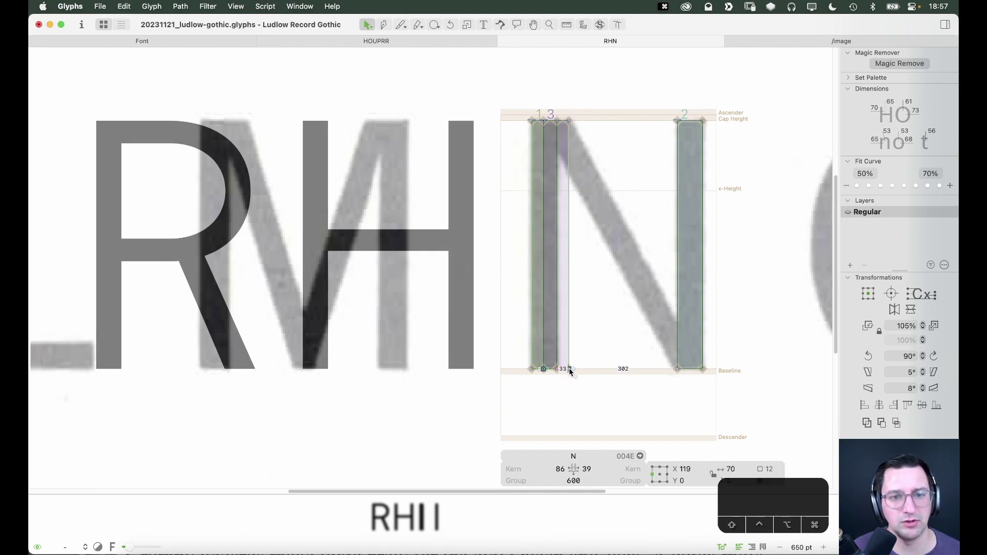
pyautogui.moveTo(568, 368); pyautogui.dragTo(687, 382)
pyautogui.press('z')
pyautogui.moveTo(736, 326); pyautogui.dragTo(609, 332)
pyautogui.press('v')
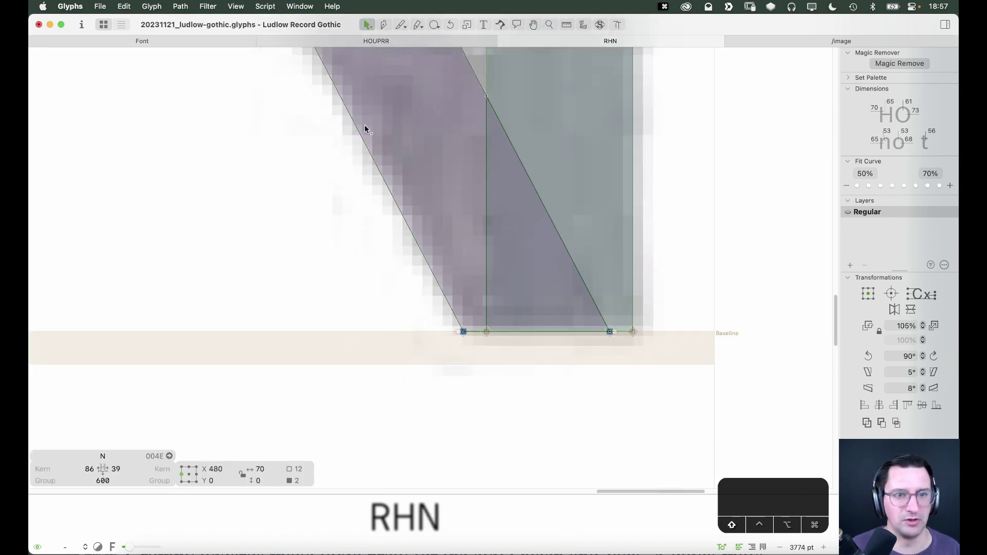
pyautogui.press('Right')
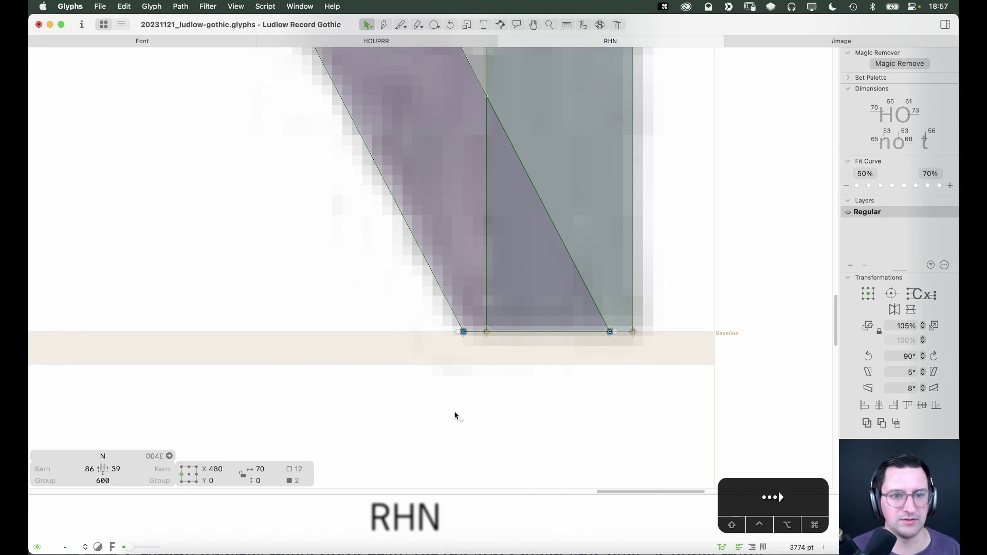
# Shift the diagonal's two top points 4 units left to X 115 to follow the scan
pyautogui.press('super+minus')
pyautogui.press('super+minus')
pyautogui.press('super+minus')
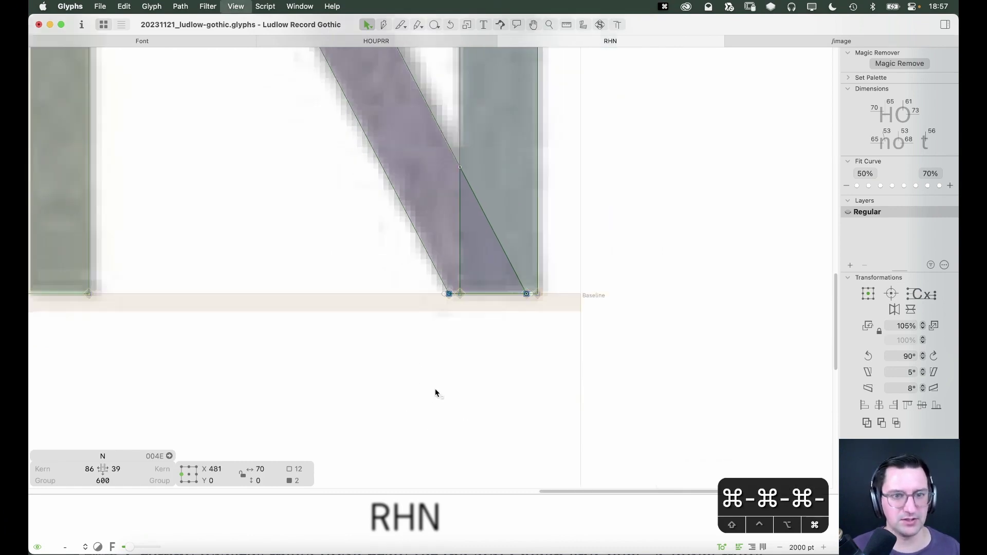
pyautogui.press('space')
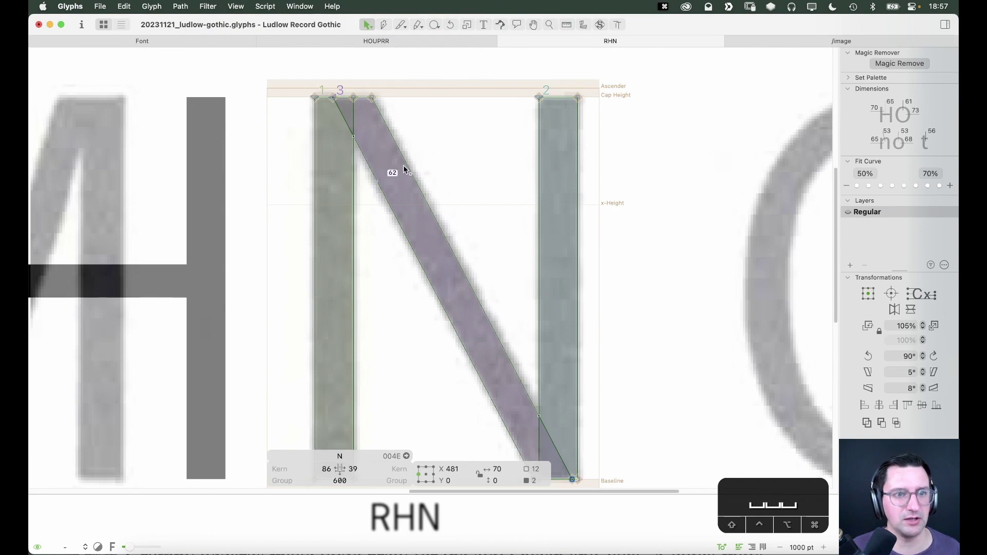
pyautogui.click(333, 98)
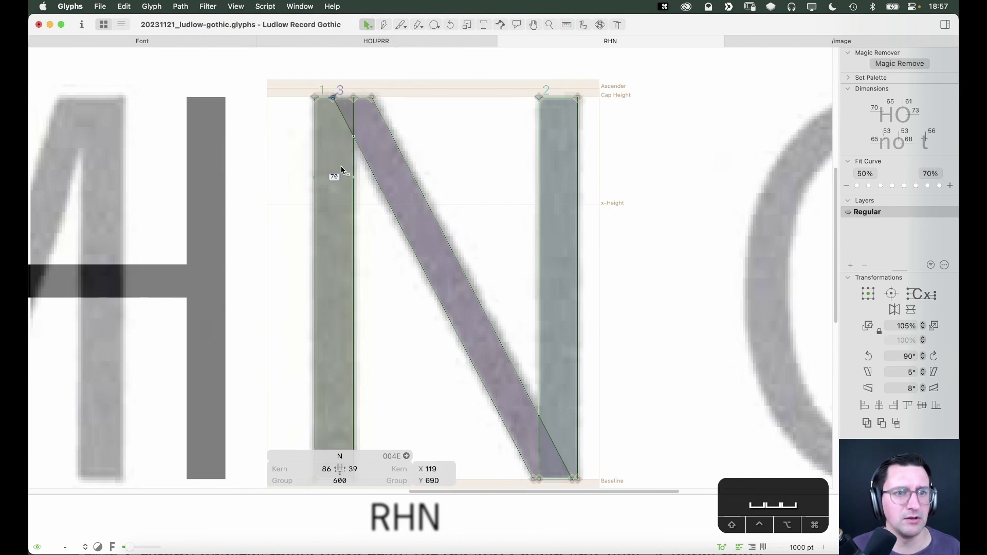
pyautogui.keyDown('shift'); pyautogui.click(371, 97); pyautogui.keyUp('shift')
pyautogui.press('Left')
pyautogui.press('Left')
pyautogui.press('Left')
pyautogui.press('Left')
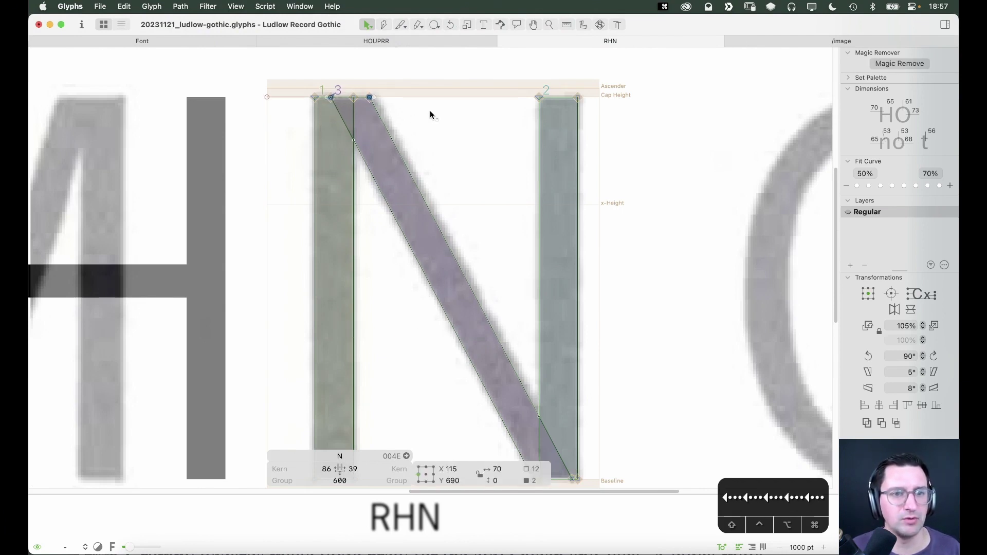
pyautogui.click(449, 193)
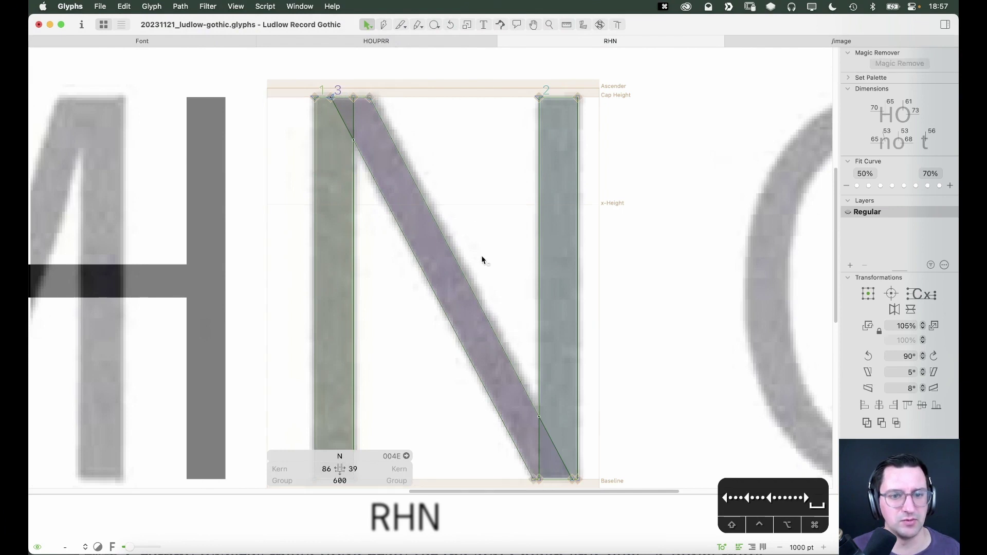
# Insert a point on the diagonal's right edge inside the right stem and delete the diagonal's lower right corner point
pyautogui.press('space')
pyautogui.scroll(-2, 481, 255)
pyautogui.press('p')
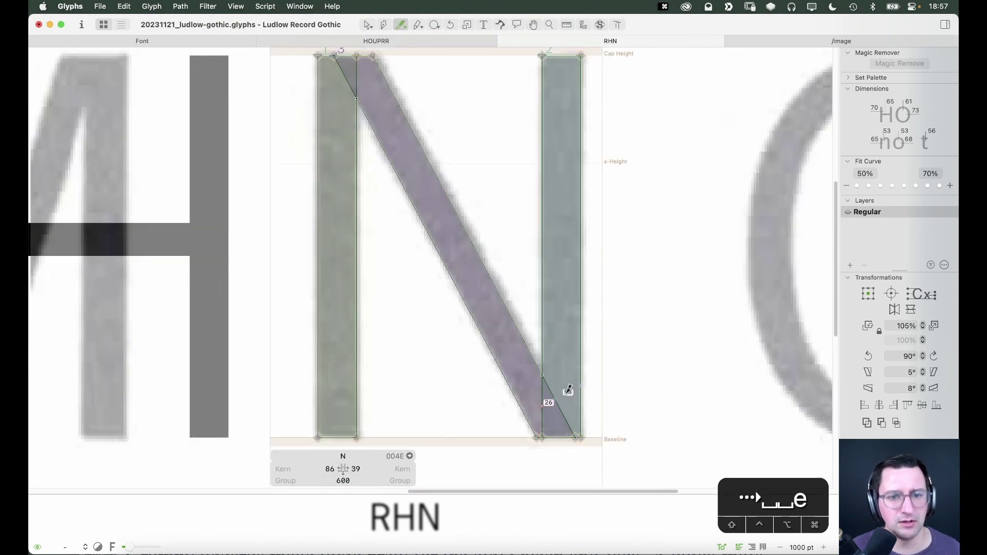
pyautogui.press('cmd+z')
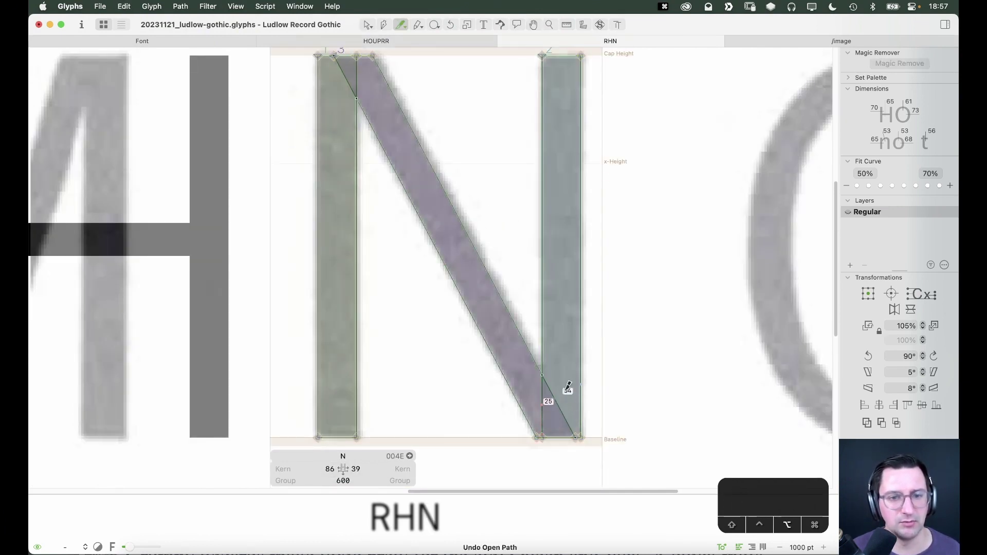
pyautogui.press('v')
pyautogui.click(577, 438)
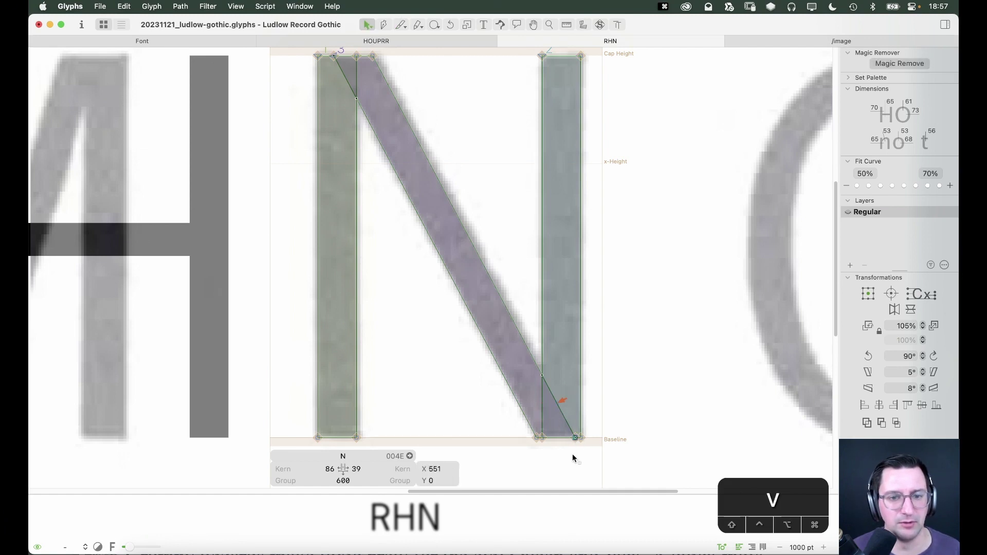
pyautogui.press('BackSpace')
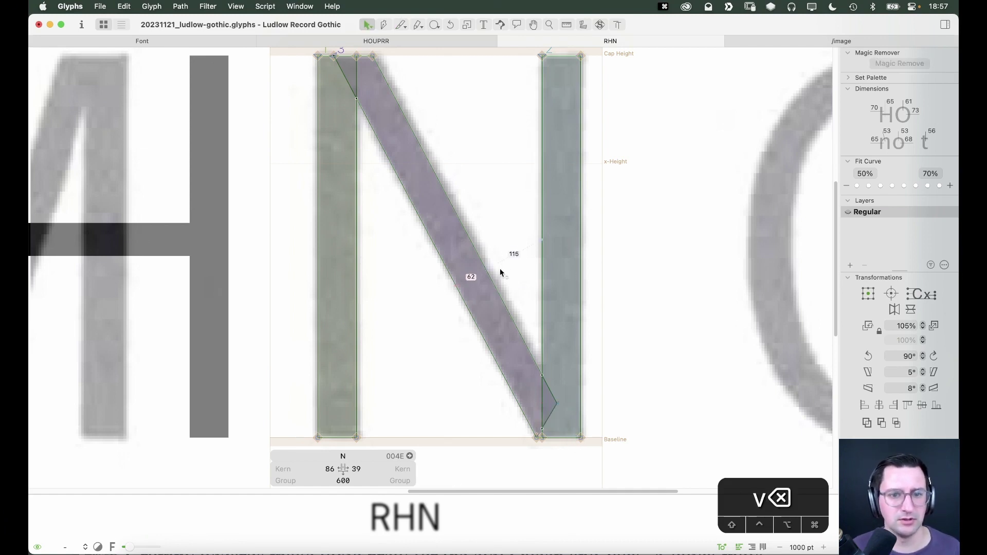
# Shift the diagonal's right edge outward to X 195 to thicken the stroke towards the scan
pyautogui.press('space')
pyautogui.scroll(3, 488, 280)
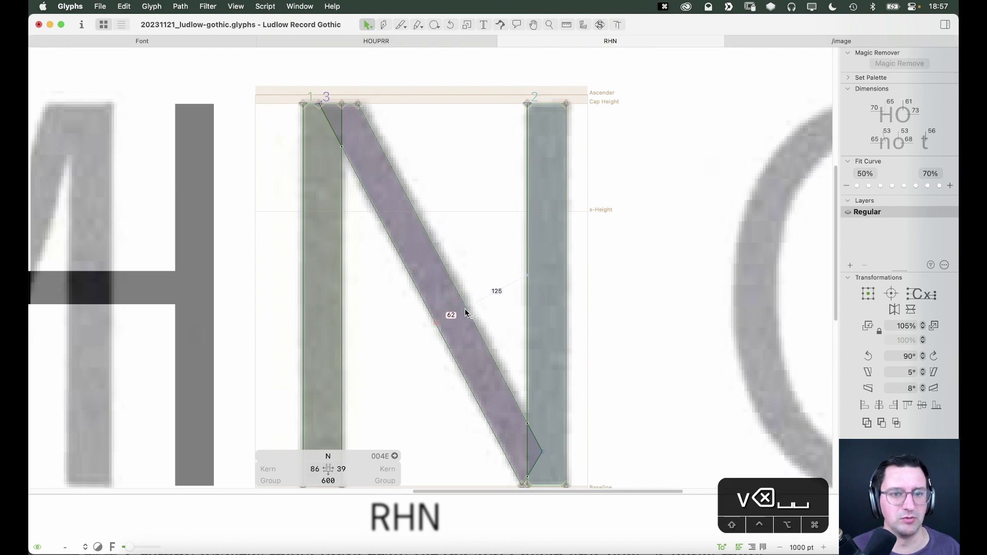
pyautogui.click(467, 307)
pyautogui.press('BackSpace')
pyautogui.press('BackSpace')
pyautogui.press('BackSpace')
pyautogui.press('BackSpace')
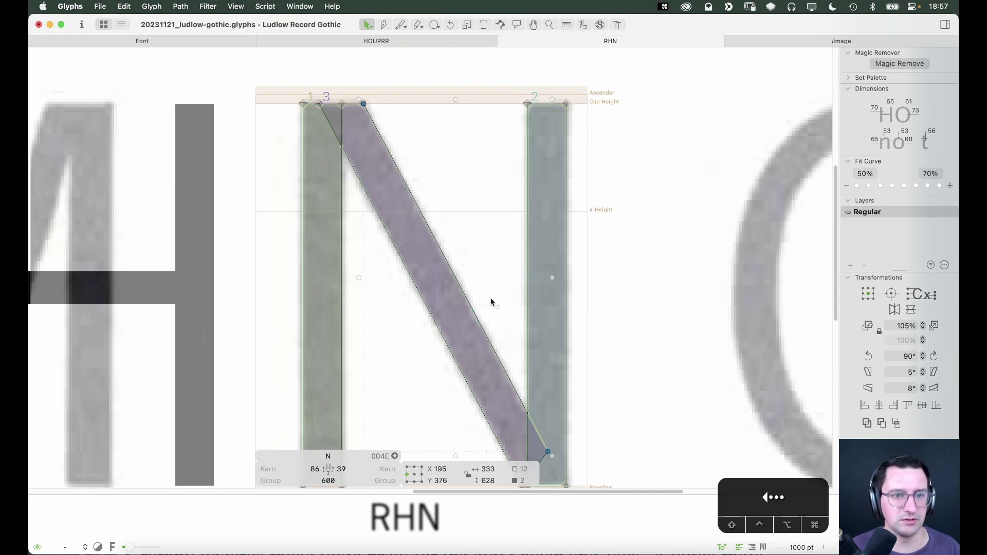
# Extend the sample text to RHRNR by adding an R before and after the N
pyautogui.press('cmd+minus')
pyautogui.press('cmd+minus')
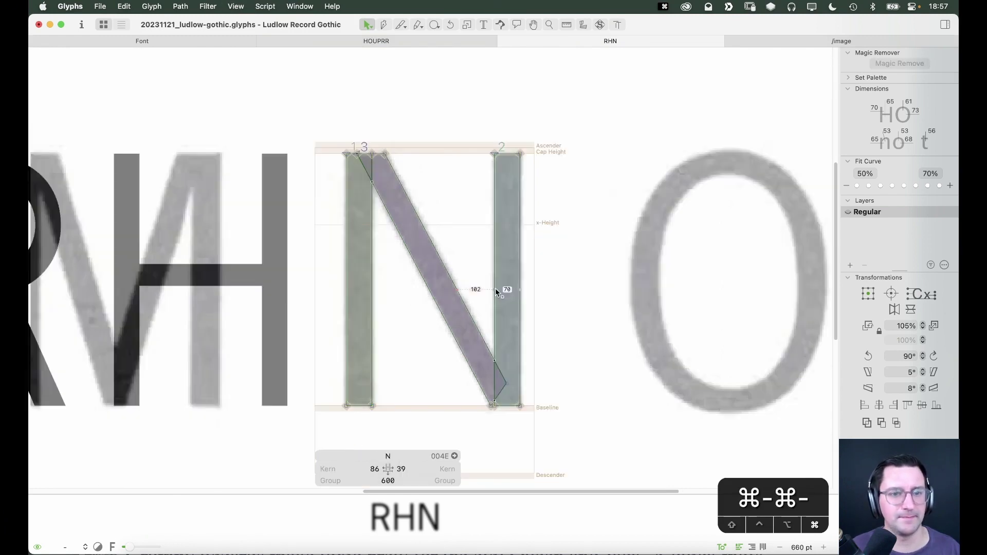
pyautogui.press('space')
pyautogui.scroll(3, 501, 285)
pyautogui.press('t')
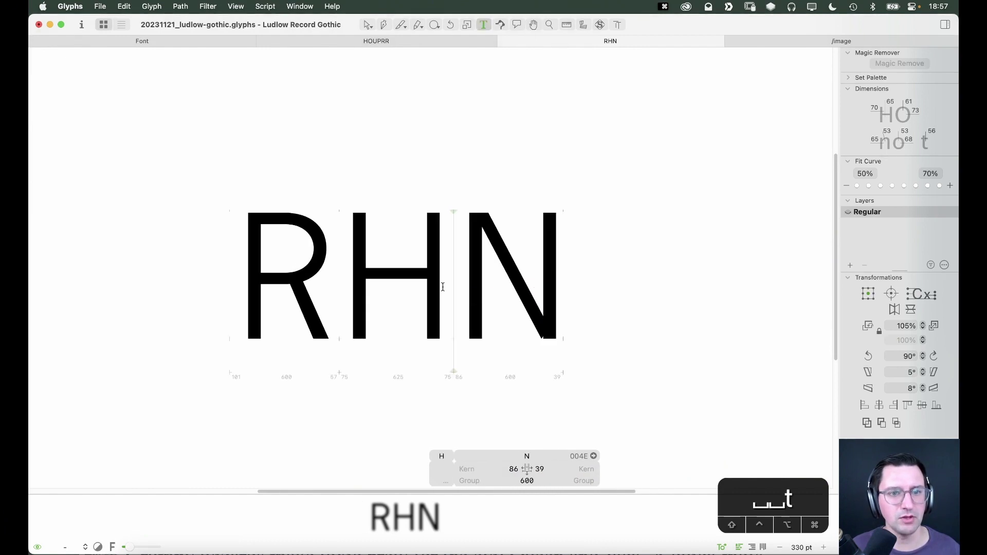
pyautogui.click(456, 287)
pyautogui.write('R')
pyautogui.click(664, 275)
pyautogui.write('RNR')
pyautogui.press('Escape')
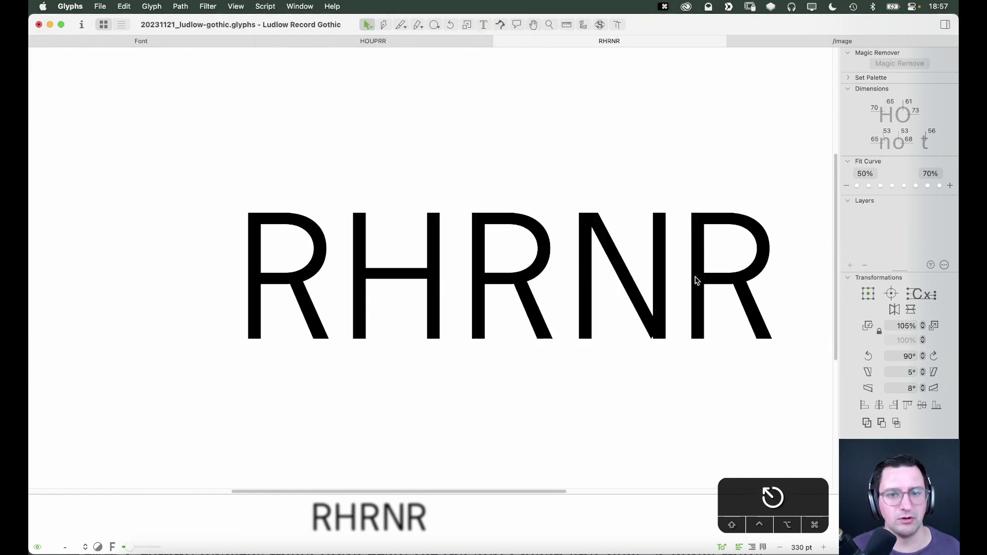
# Insert a point on the short lower end of the N's diagonal inside the right stem and pull it down towards the baseline
pyautogui.press('space')
pyautogui.moveTo(697, 278); pyautogui.dragTo(524, 275)
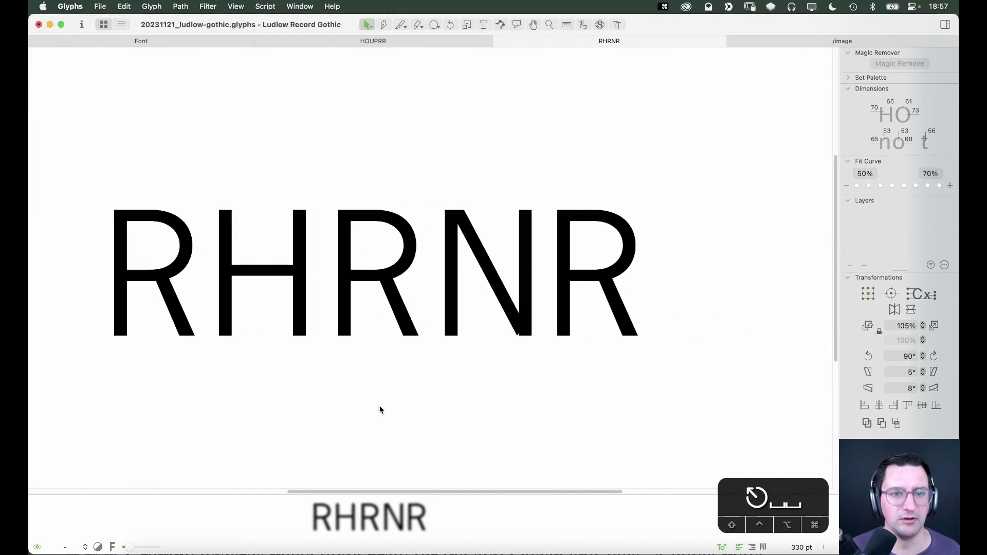
pyautogui.press('x')
pyautogui.press('z')
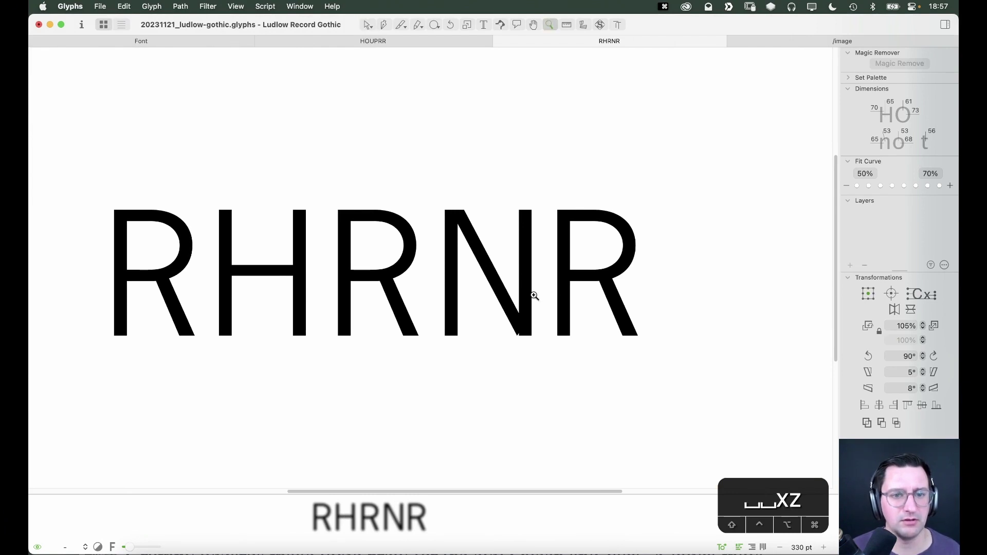
pyautogui.moveTo(529, 296); pyautogui.dragTo(485, 362)
pyautogui.press('v')
pyautogui.press('v')
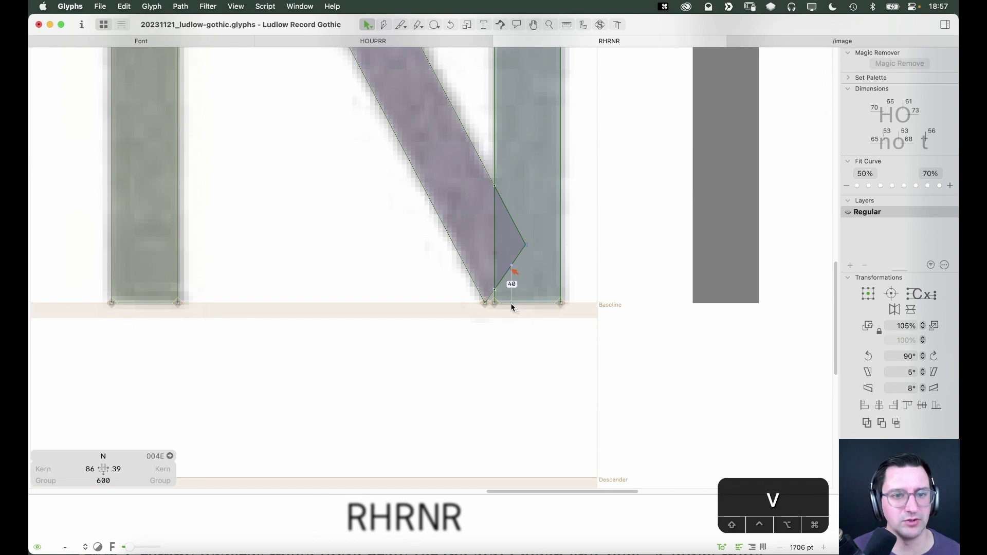
pyautogui.click(510, 269)
pyautogui.moveTo(509, 268); pyautogui.dragTo(510, 302)
pyautogui.click(498, 337)
# Snap the diagonal's new lower point exactly onto the baseline, closing the notch beside the right stem
pyautogui.press('z')
pyautogui.press('x')
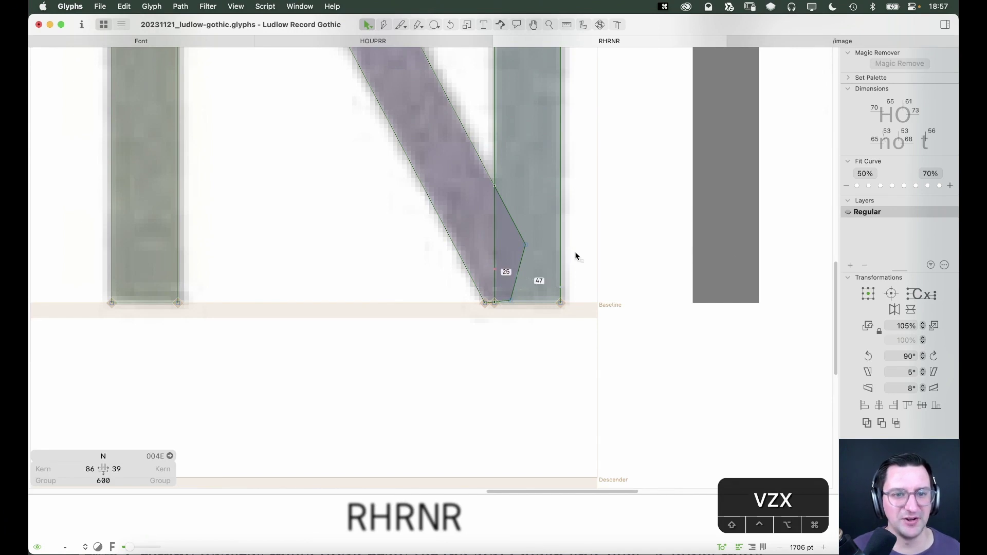
pyautogui.press('z')
pyautogui.click(512, 255)
pyautogui.press('v')
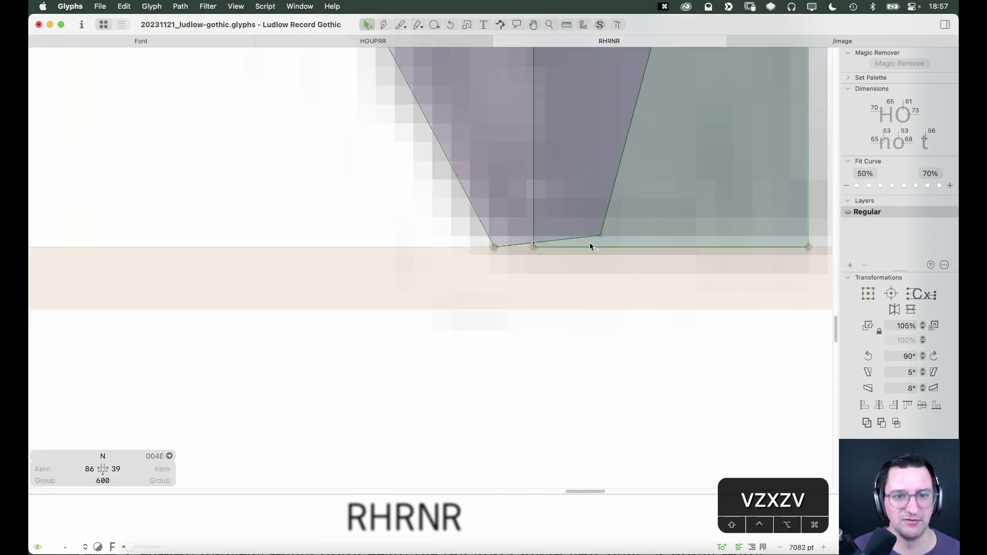
pyautogui.moveTo(599, 235); pyautogui.dragTo(603, 247)
pyautogui.click(600, 297)
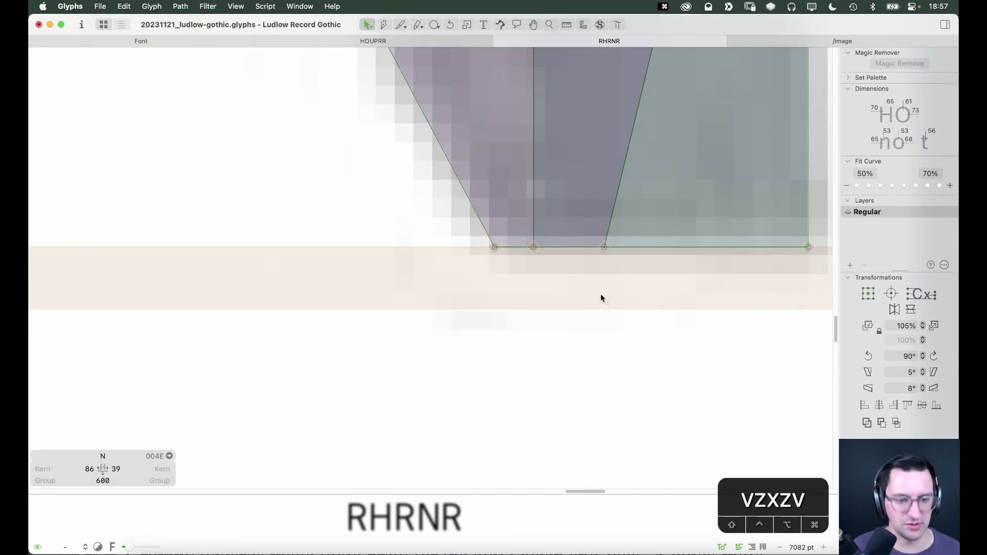
# Examine the N's stroke weight among its neighbouring letters in filled preview at large and small sizes
pyautogui.press('super+0')
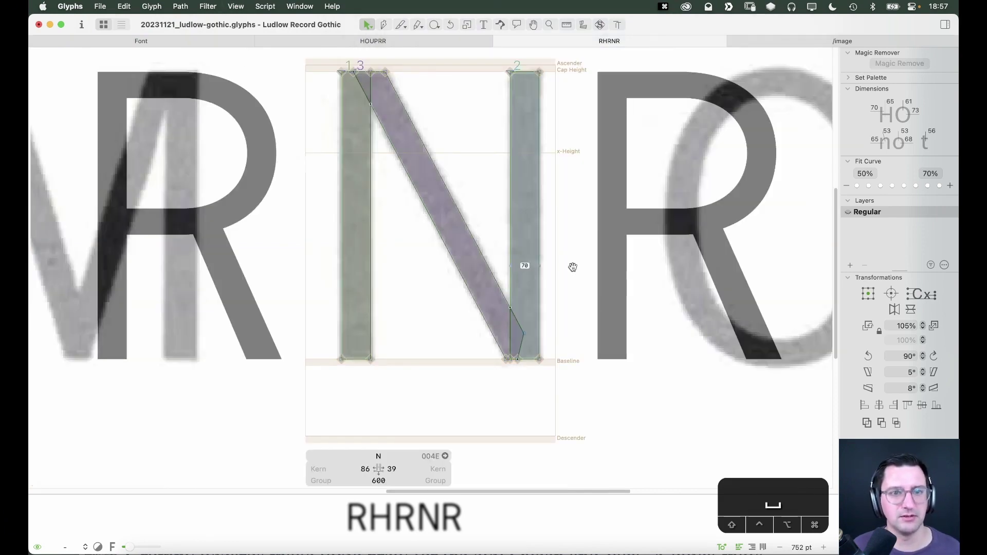
pyautogui.press('space')
pyautogui.moveTo(562, 282); pyautogui.dragTo(527, 296)
pyautogui.press('super+minus')
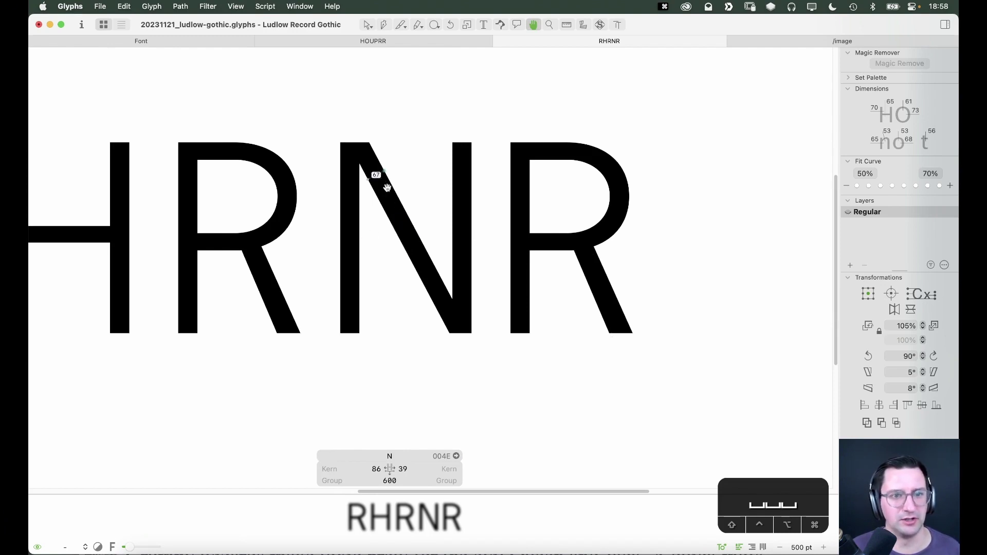
pyautogui.click(412, 284)
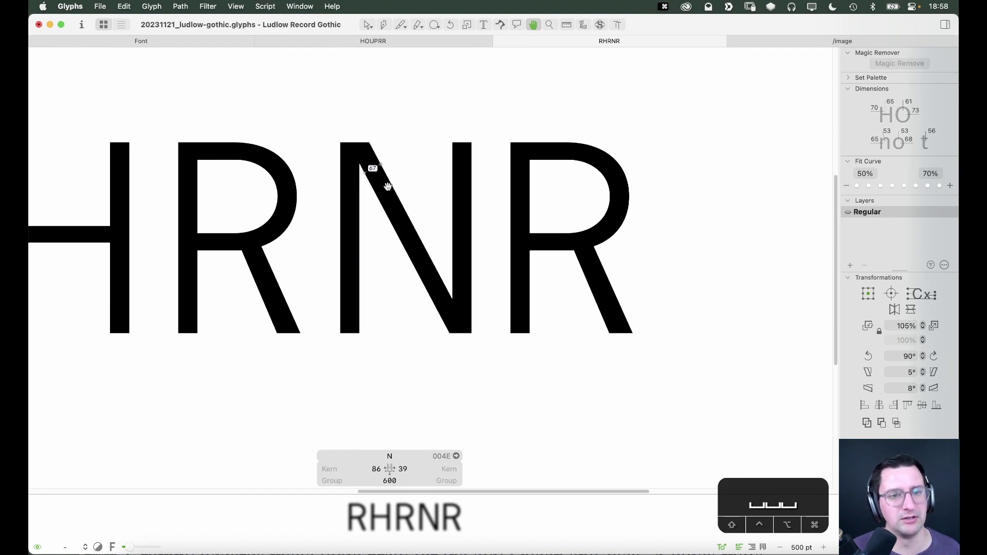
pyautogui.press('space')
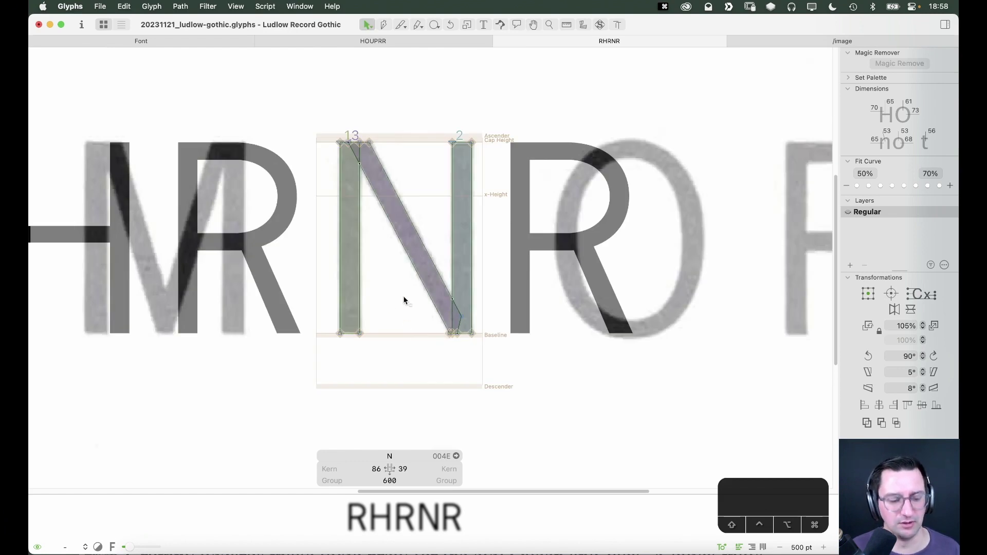
pyautogui.press('cmd+minus')
pyautogui.press('space')
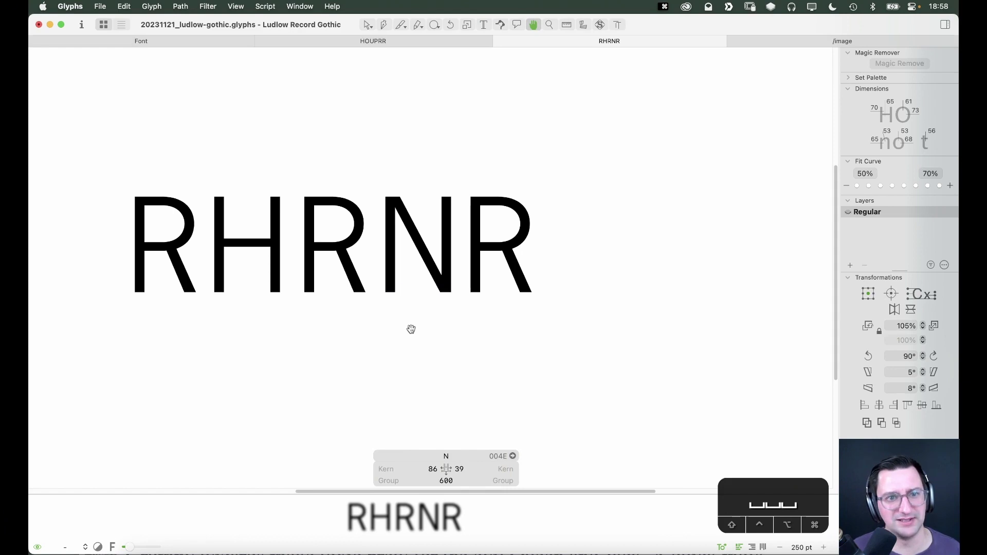
pyautogui.press('cmd+equal')
pyautogui.press('cmd+equal')
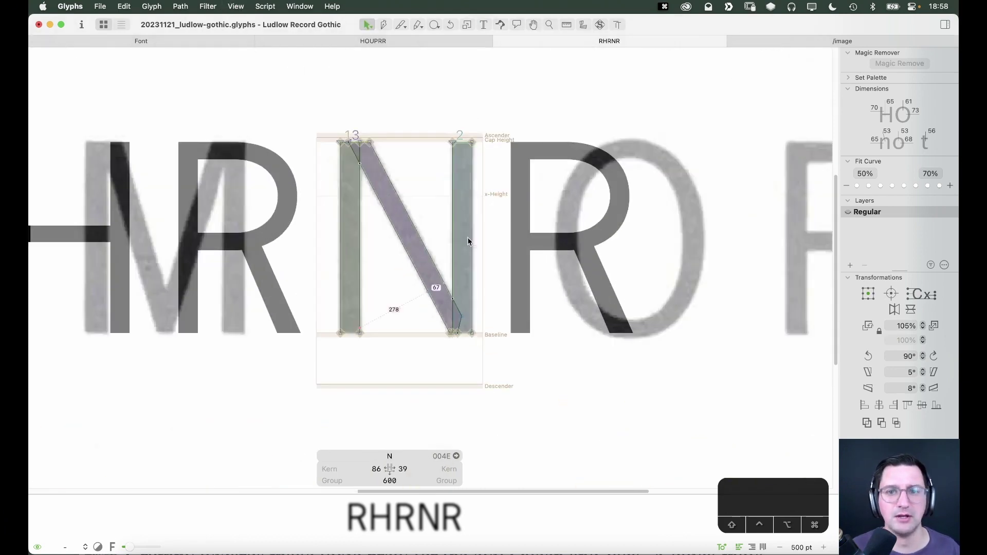
# Back up the N's Regular layer and thin both stems from their inner edges, placing the left stem's inner edge at X 151
pyautogui.click(850, 265)
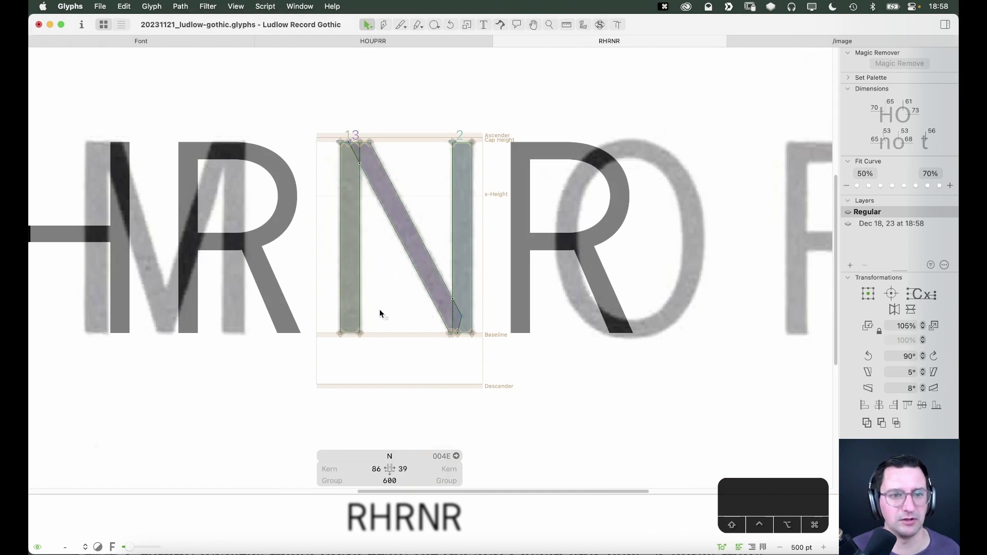
pyautogui.press('space')
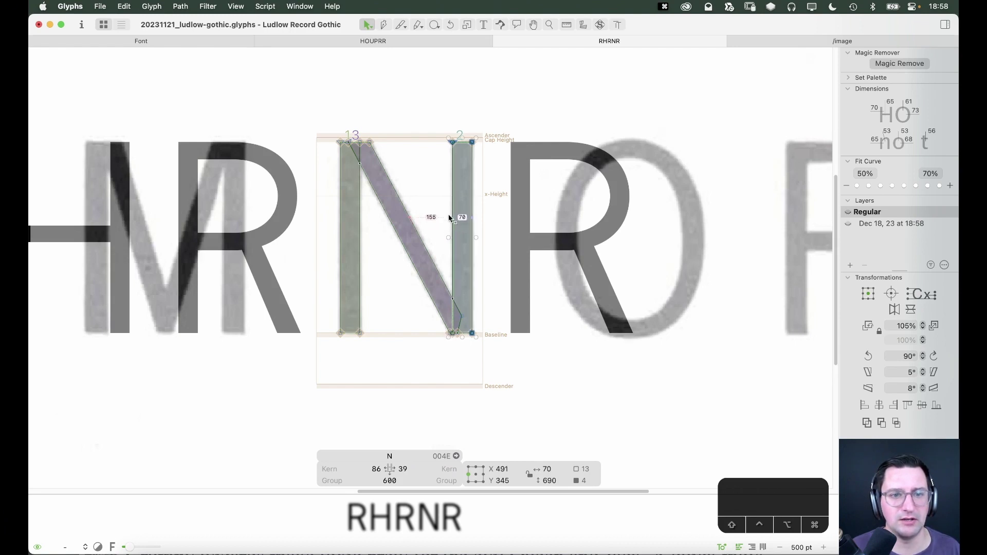
pyautogui.click(450, 200)
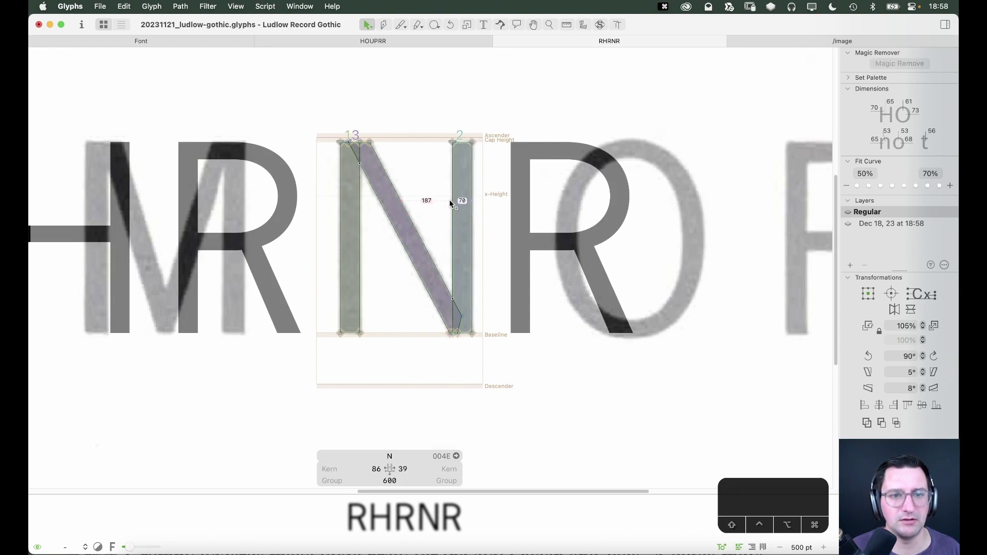
pyautogui.click(362, 239)
pyautogui.click(358, 239)
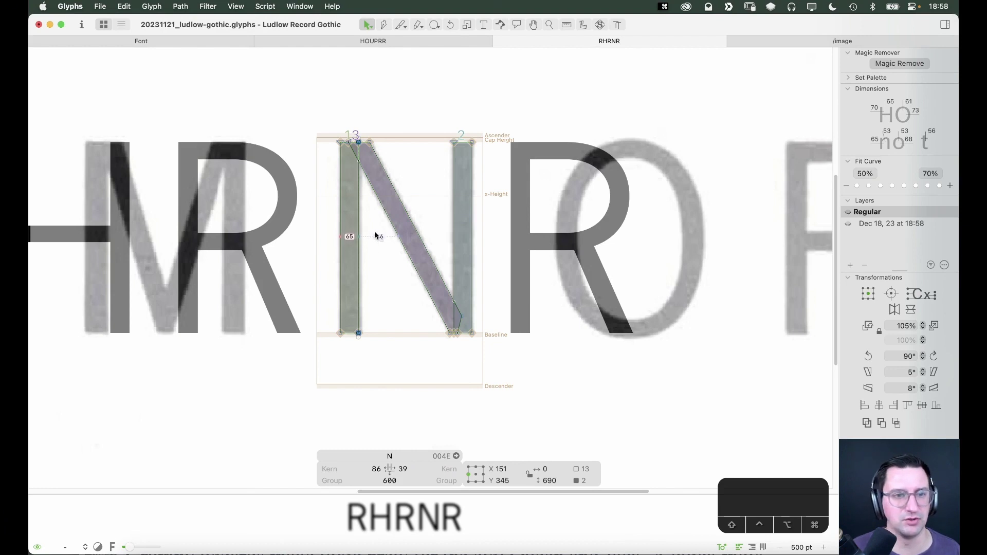
# Adjust the weight of the N's diagonal in preview by shifting its right edge to X 196
pyautogui.click(415, 228)
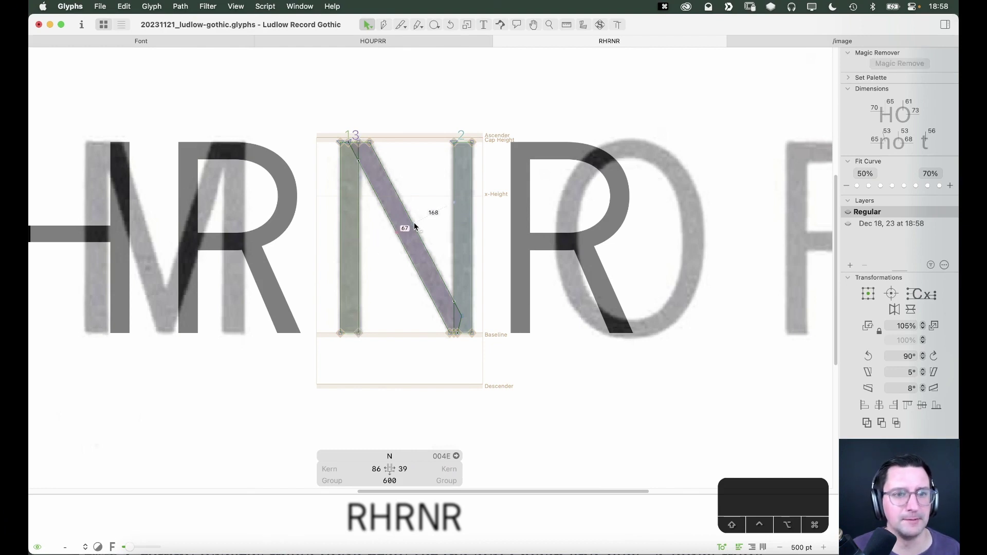
pyautogui.click(414, 223)
pyautogui.click(415, 224)
pyautogui.click(415, 224)
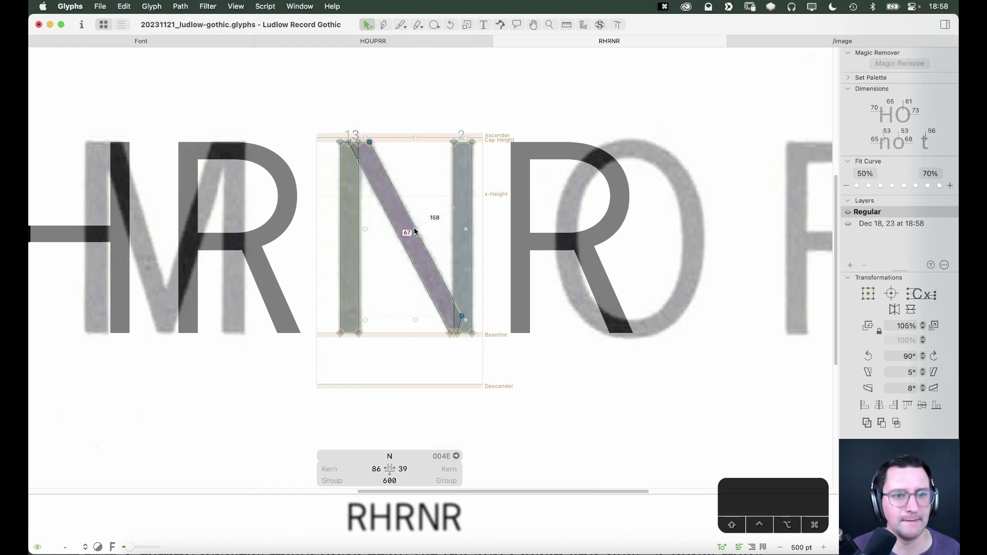
pyautogui.click(414, 227)
pyautogui.press('space')
pyautogui.press('shift')
pyautogui.press('shift')
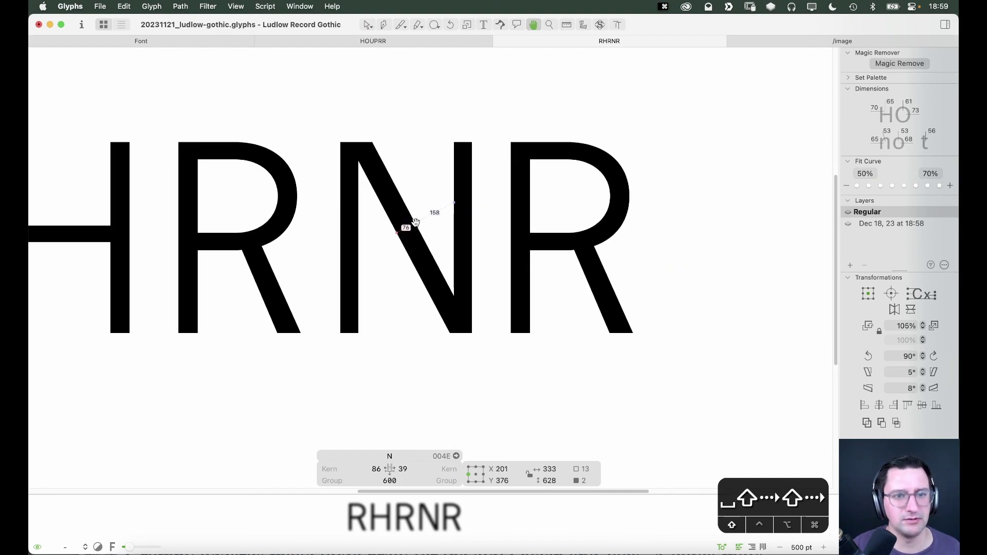
pyautogui.press('shift')
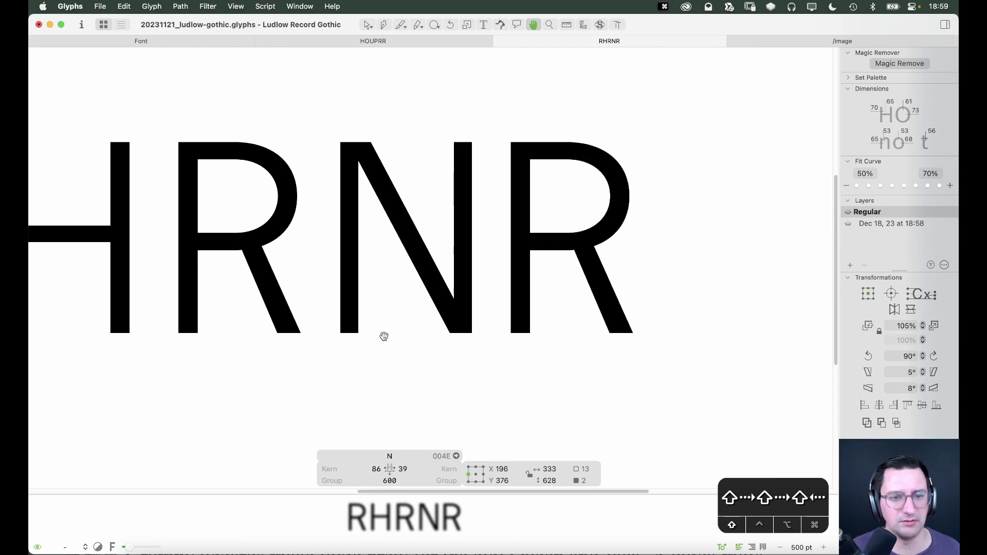
# Review the RHRNR sample at several small and larger sizes and reopen the N for editing
pyautogui.press('t')
pyautogui.press('super+equal')
pyautogui.press('super+minus')
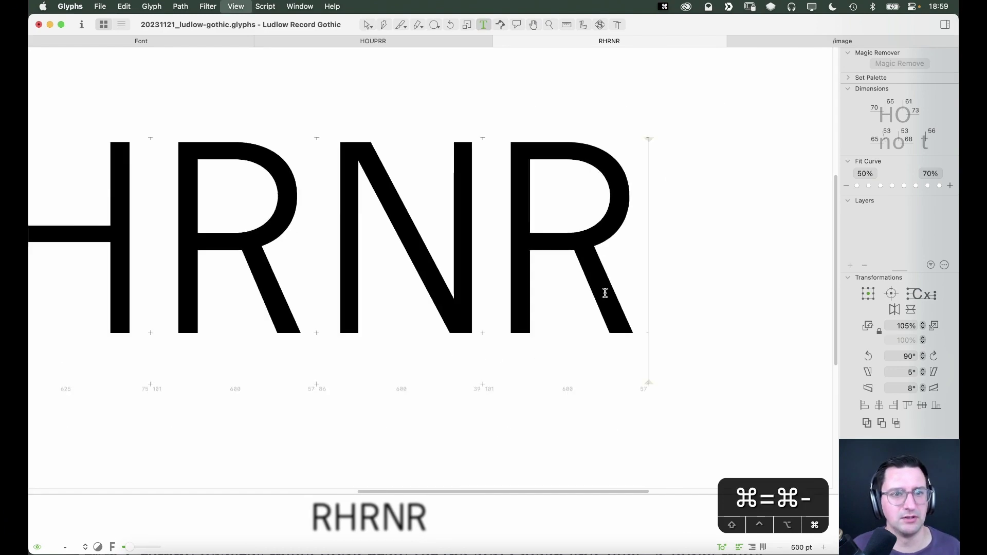
pyautogui.press('super+minus')
pyautogui.press('super+minus')
pyautogui.press('super+minus')
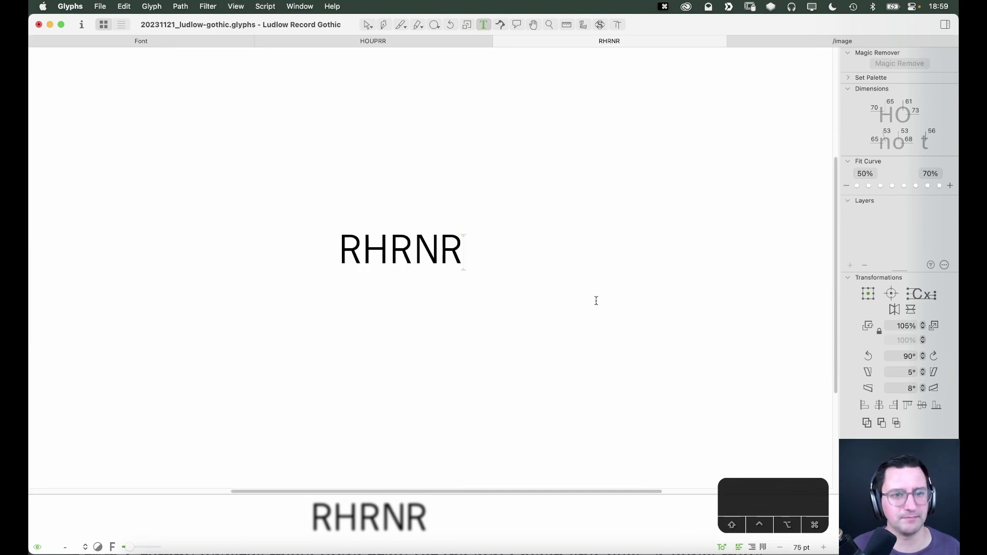
pyautogui.press('super+equal')
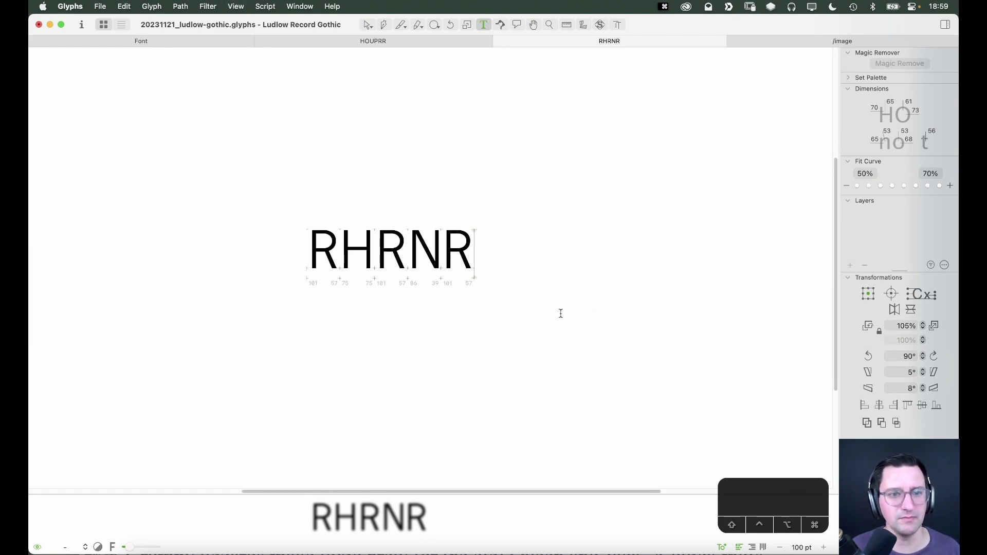
pyautogui.press('super+equal')
pyautogui.press('super+equal')
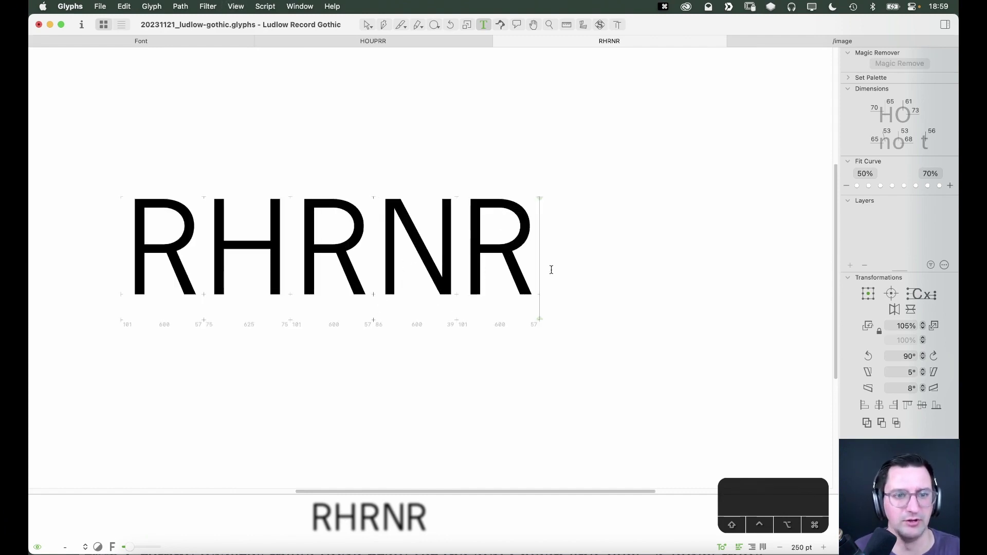
pyautogui.press('Escape')
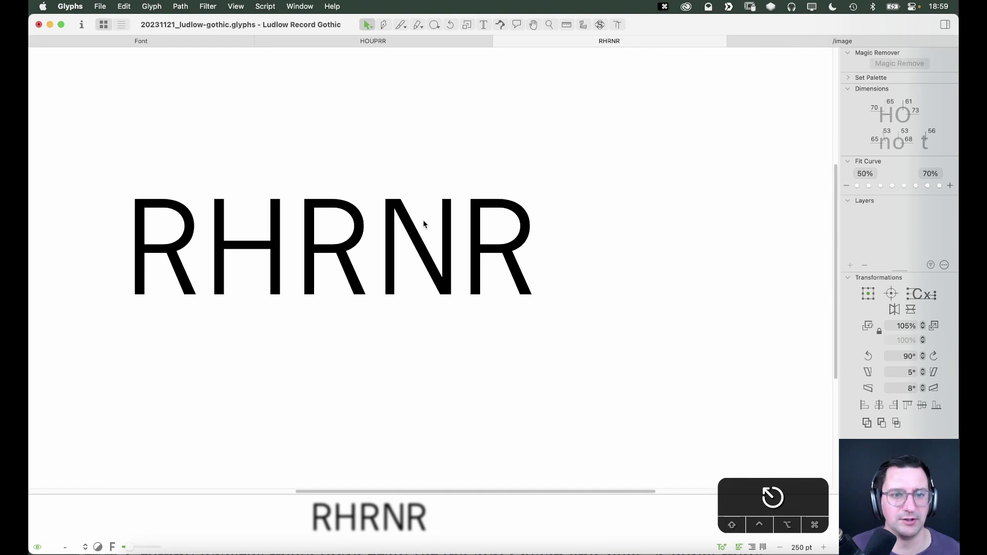
pyautogui.doubleClick(445, 226)
pyautogui.rightClick(409, 319)
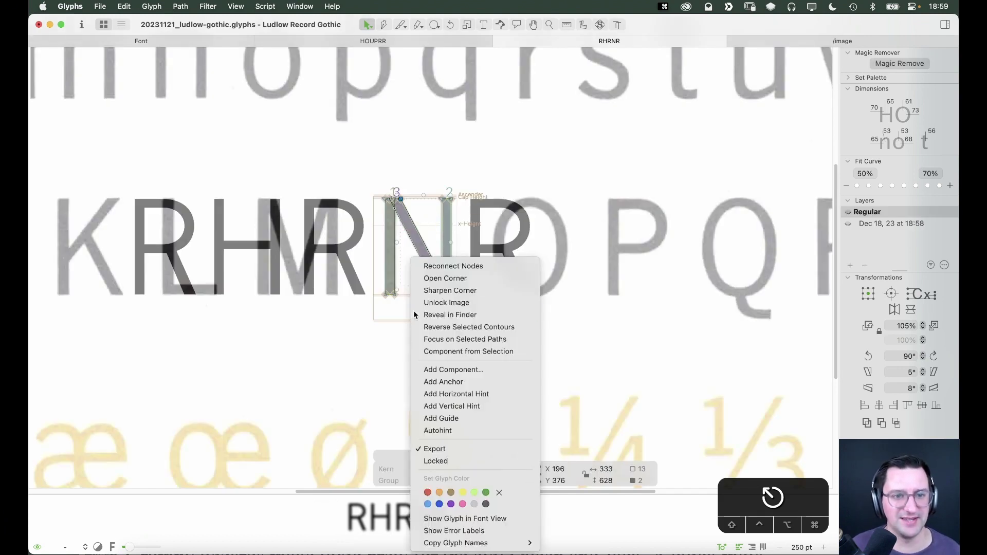
pyautogui.click(414, 311)
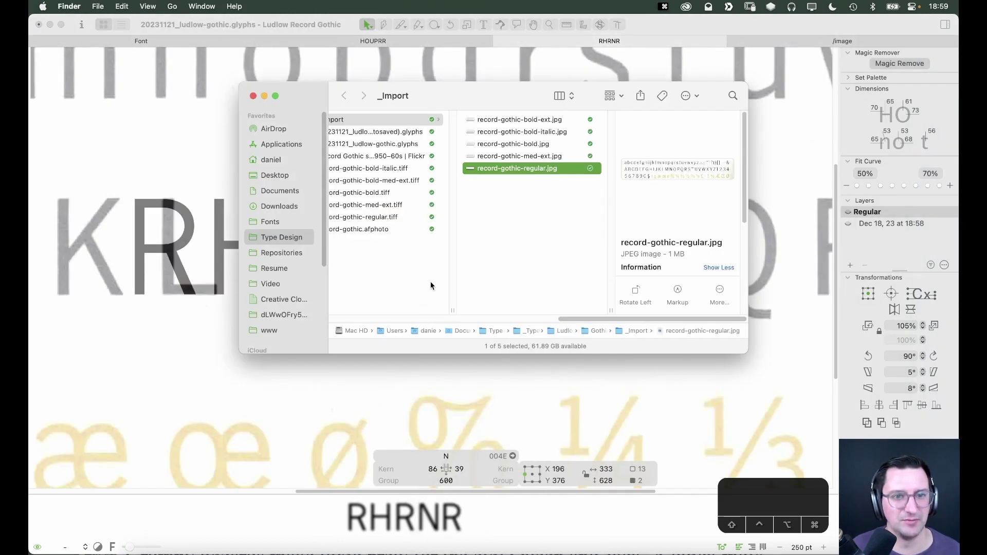
pyautogui.click(253, 96)
pyautogui.click(357, 103)
# Unlock the scan image behind the N's Regular layer and delete it
pyautogui.rightClick(419, 314)
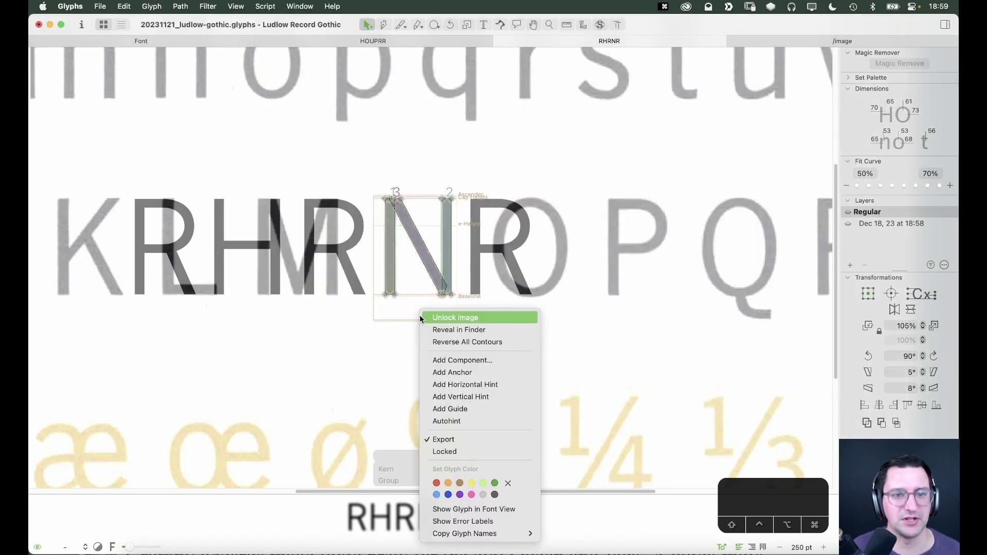
pyautogui.click(428, 318)
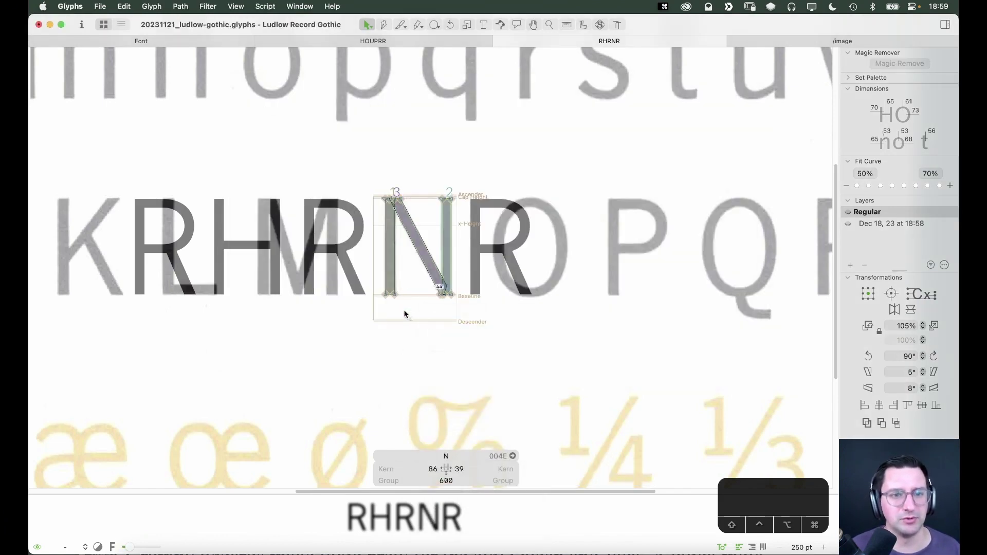
pyautogui.press('BackSpace')
# Add a second N to make the sample text RHRNNR and switch that N to the Dec 18, 23 at 18:58 backup layer
pyautogui.press('t')
pyautogui.click(465, 257)
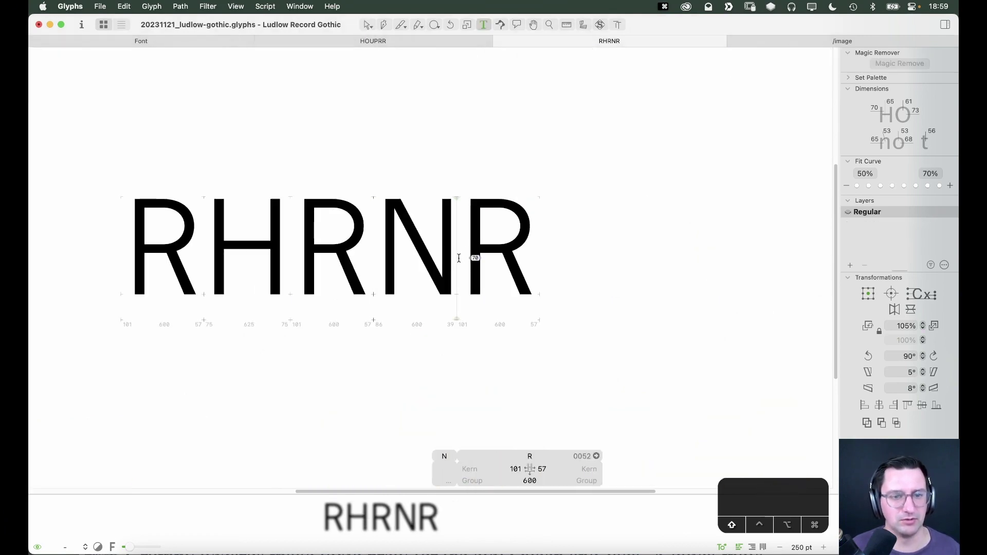
pyautogui.write('N')
pyautogui.press('Escape')
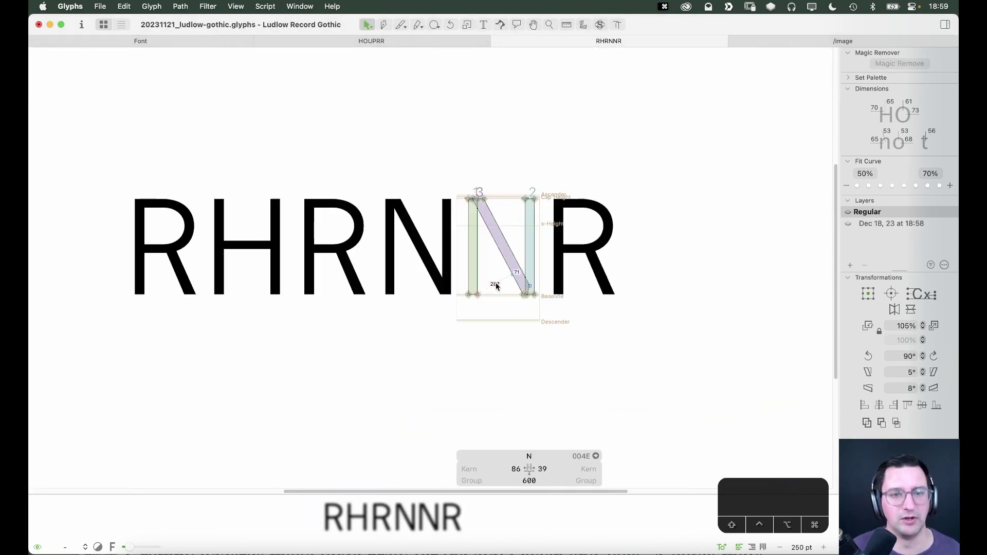
pyautogui.click(865, 227)
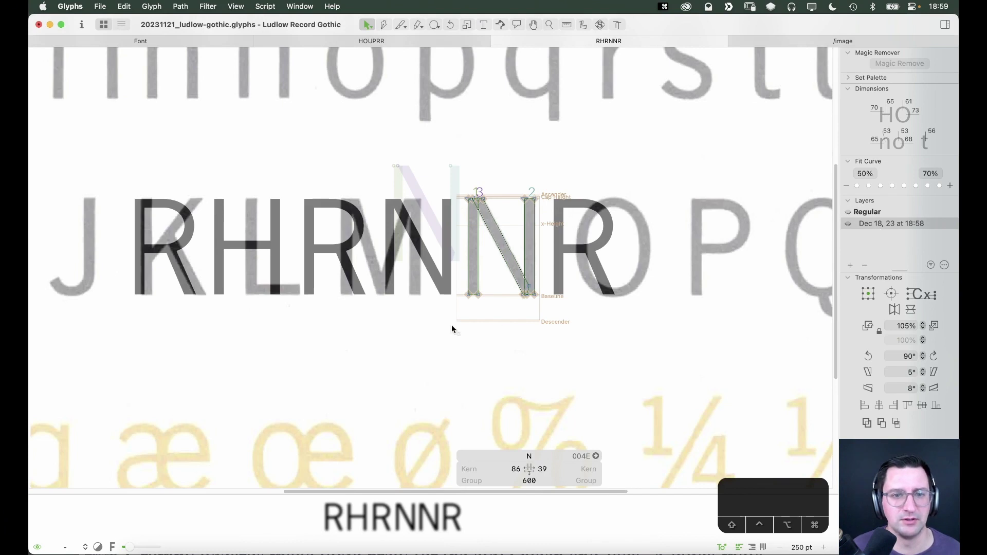
# Unlock the scan image behind the N's Dec 18, 23 at 18:58 backup layer and delete it
pyautogui.keyDown('ctrl'); pyautogui.click(467, 319); pyautogui.keyUp('ctrl')
pyautogui.press('Escape')
pyautogui.keyDown('ctrl'); pyautogui.click(485, 322); pyautogui.keyUp('ctrl')
pyautogui.click(496, 324)
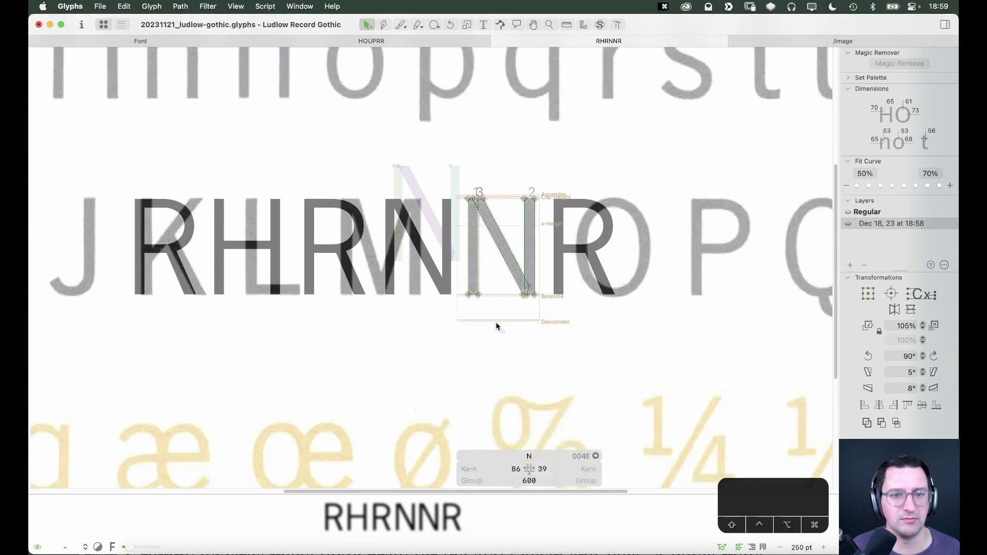
pyautogui.press('BackSpace')
# Compare the two N versions in the RHRNNR sample at larger and smaller sizes and in preview
pyautogui.press('t')
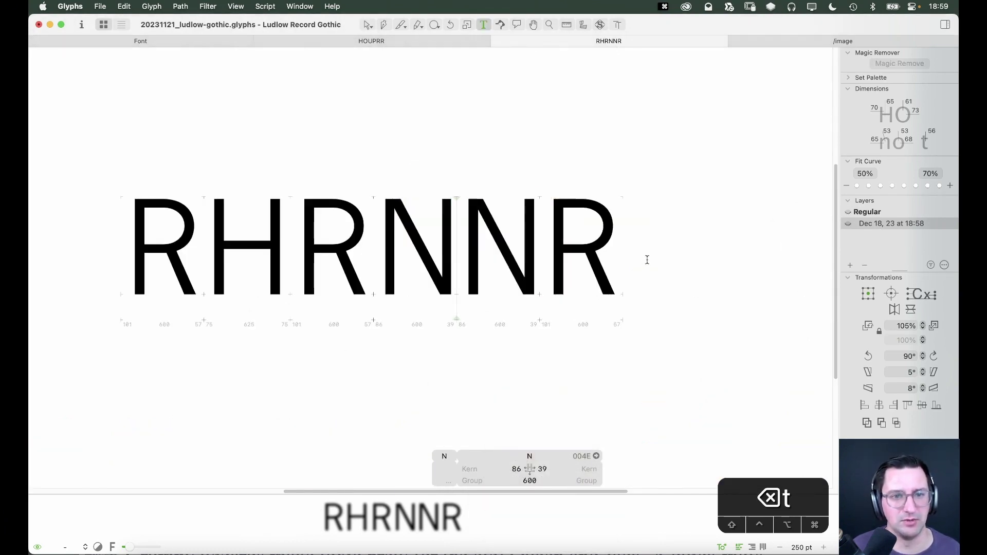
pyautogui.press('Escape')
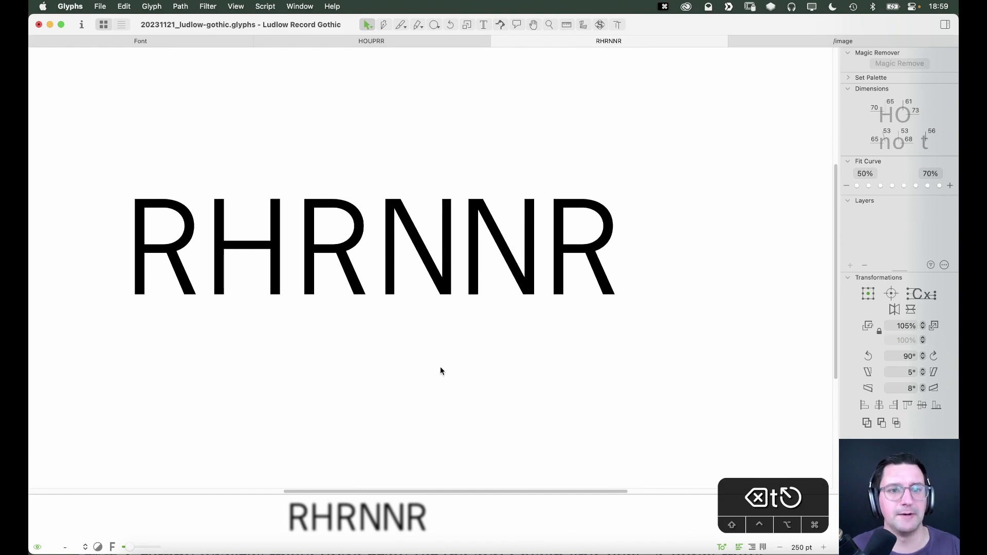
pyautogui.scroll(3, 433, 359)
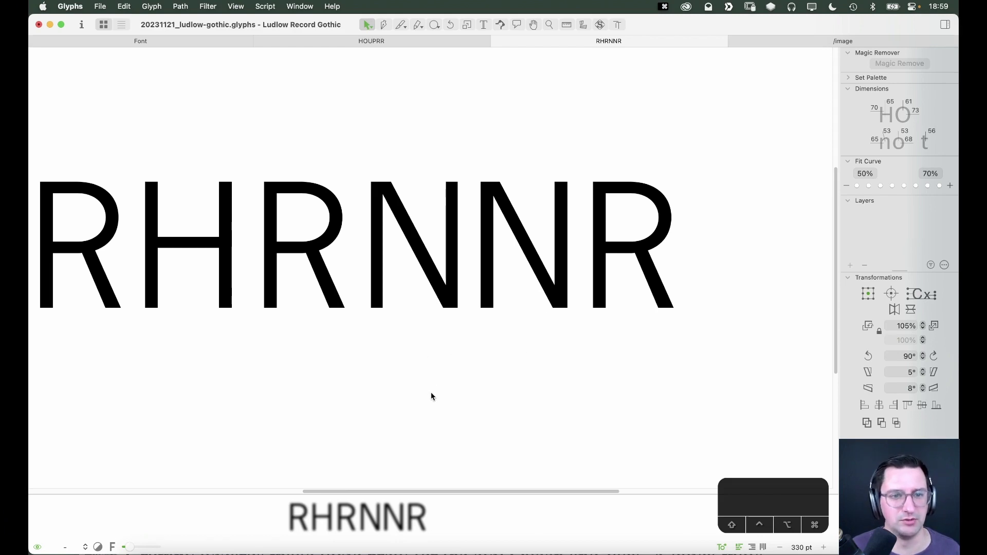
pyautogui.press('super+minus')
pyautogui.press('super+minus')
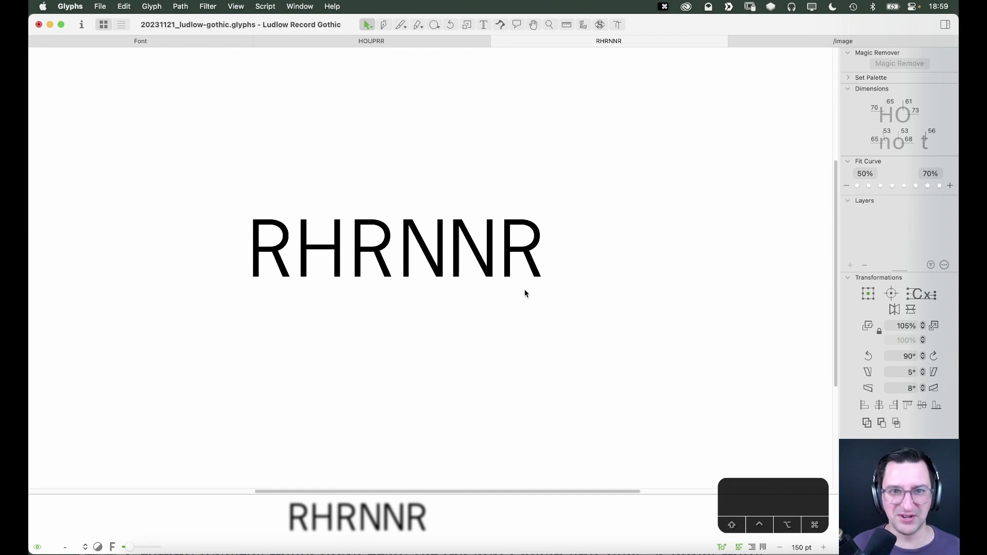
pyautogui.press('space')
pyautogui.moveTo(519, 263); pyautogui.dragTo(513, 284)
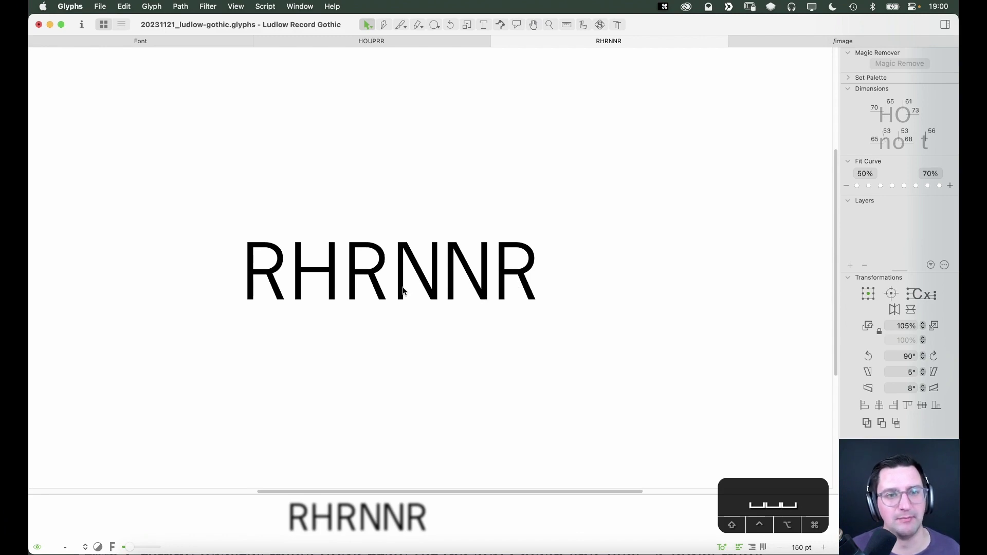
# Delete the second N from the sample text so that it reads RHRNR
pyautogui.press('t')
pyautogui.click(483, 272)
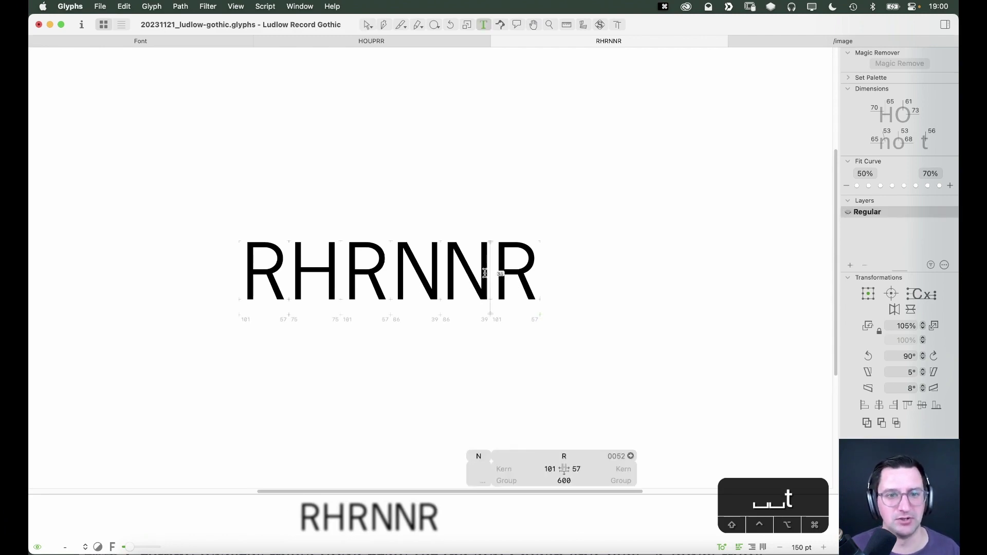
pyautogui.press('BackSpace')
pyautogui.press('space')
pyautogui.moveTo(497, 279); pyautogui.dragTo(557, 290)
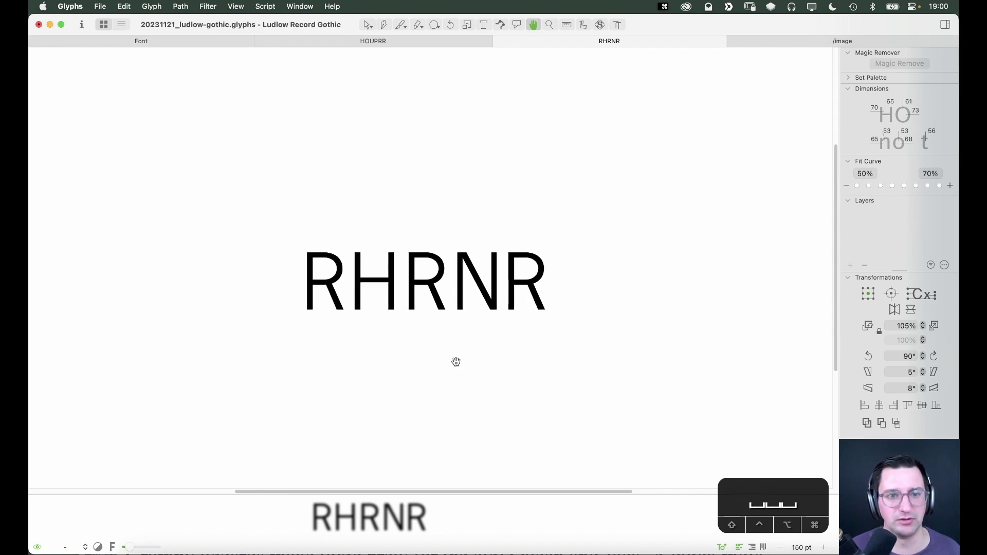
# Close the RHRNR, HOUPRR and image edit views to return to the font overview
pyautogui.press('super+w')
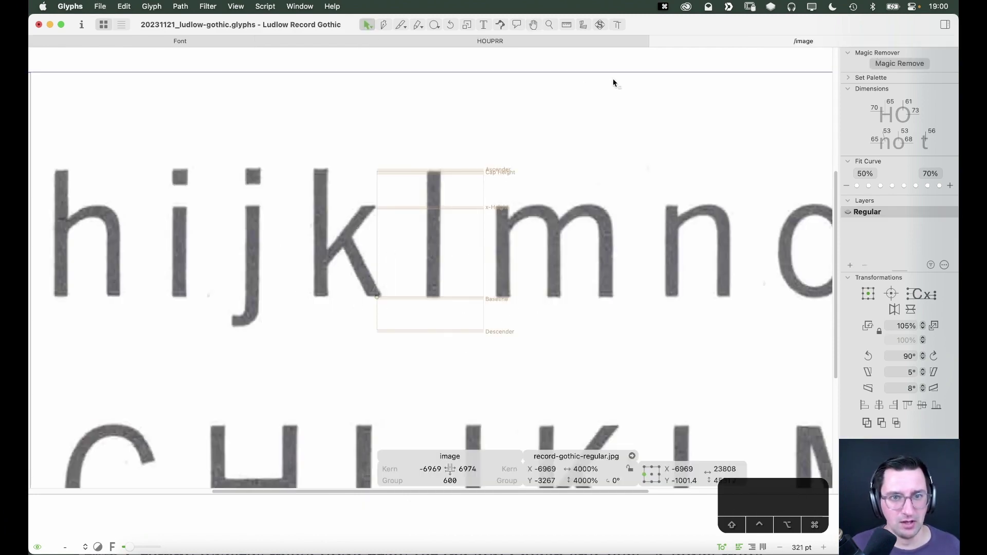
pyautogui.press('super+w')
pyautogui.press('super+w')
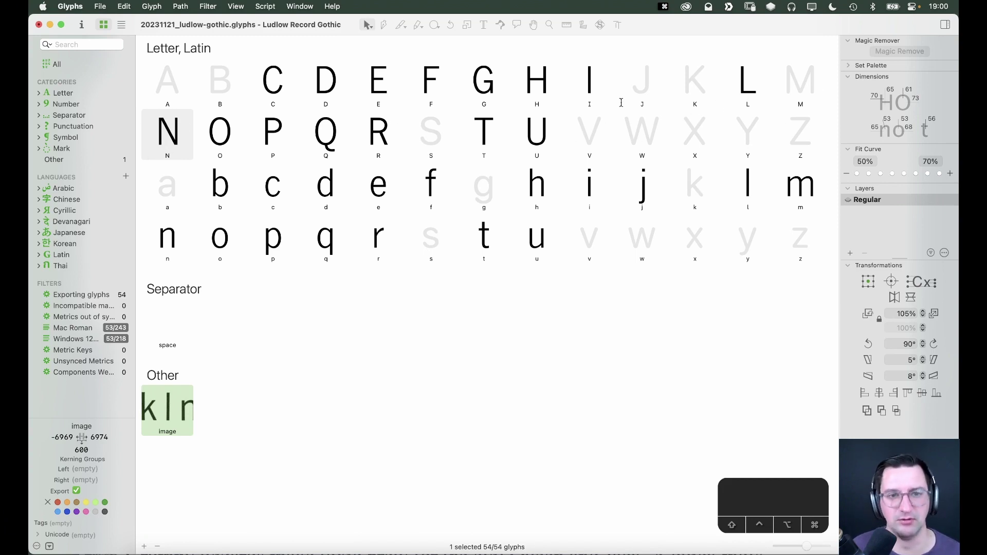
# Select all the drawn capitals in the font overview: C to I, L, N to R, T and U
pyautogui.click(277, 77)
pyautogui.keyDown('shift'); pyautogui.click(590, 82); pyautogui.keyUp('shift')
pyautogui.keyDown('super'); pyautogui.click(751, 91); pyautogui.keyUp('super')
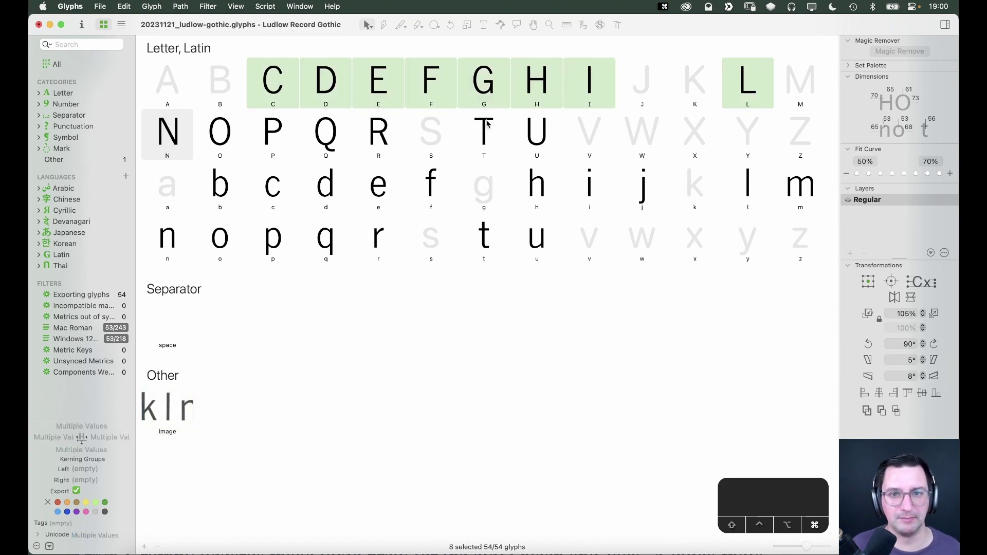
pyautogui.moveTo(215, 124)
pyautogui.mouseDown()
pyautogui.moveTo(219, 135)
pyautogui.moveTo(484, 135)
pyautogui.mouseUp()
pyautogui.keyDown('super'); pyautogui.click(539, 137); pyautogui.keyUp('super')
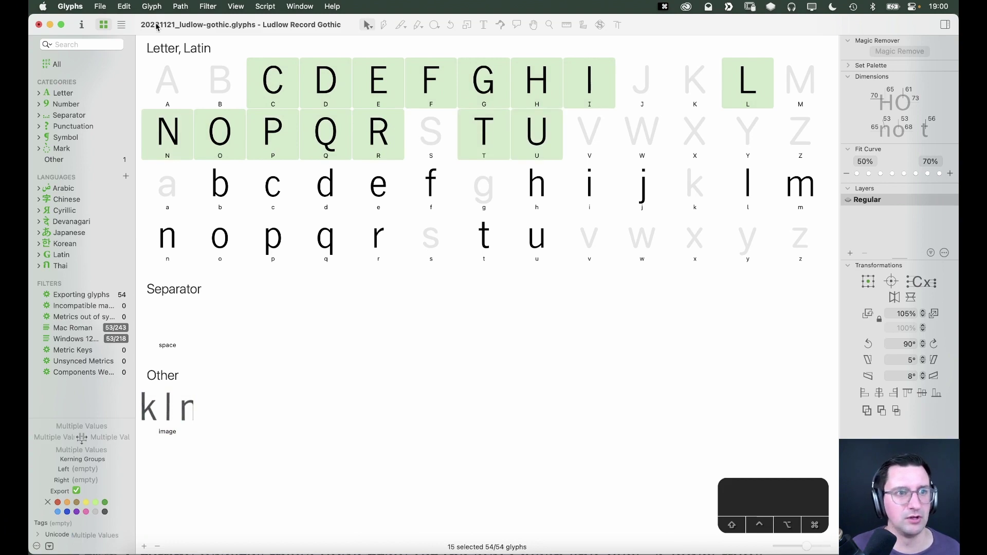
# Generate a sample text of ALL CAPS words with word-o-mat, using only the selected glyphs, and close its dialog
pyautogui.click(124, 6)
pyautogui.click(196, 309)
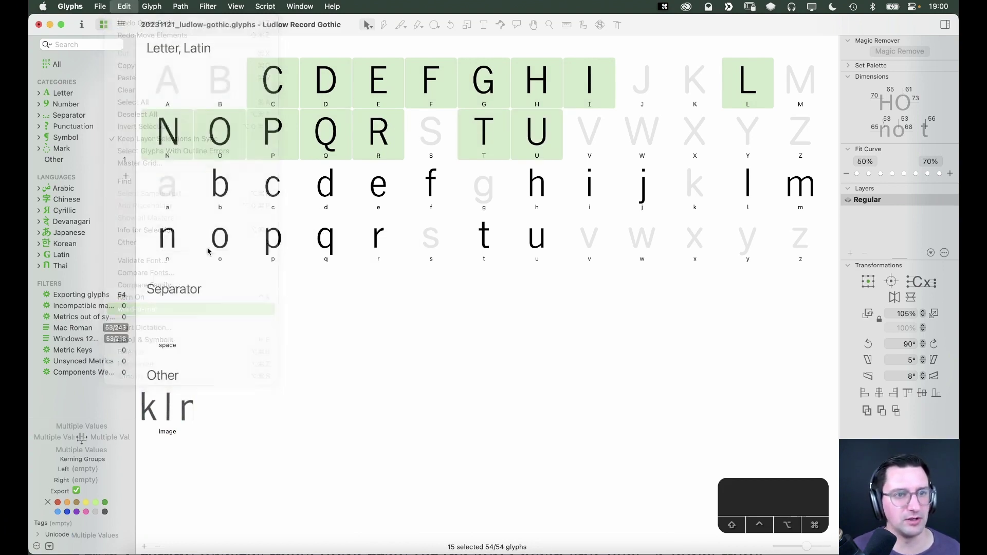
pyautogui.click(204, 139)
pyautogui.click(192, 148)
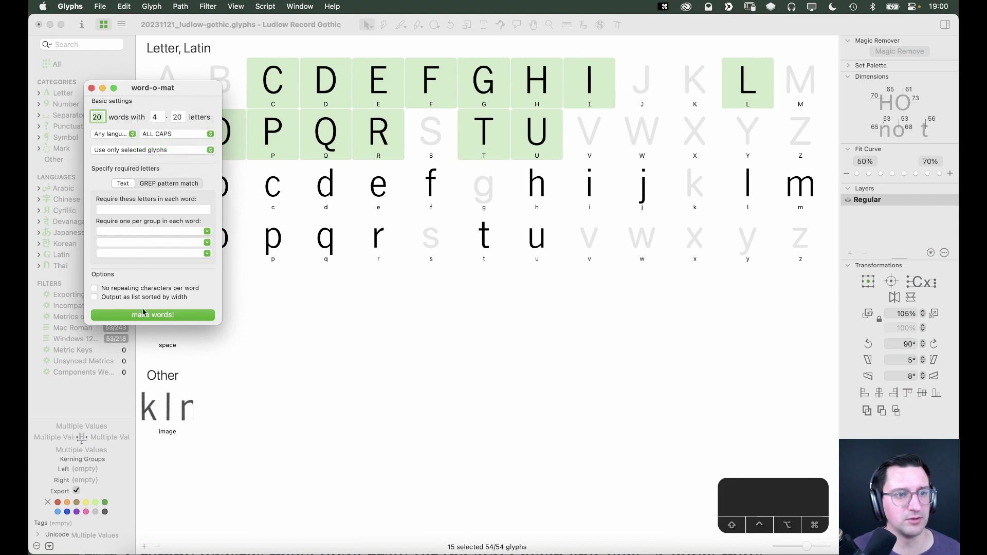
pyautogui.click(150, 315)
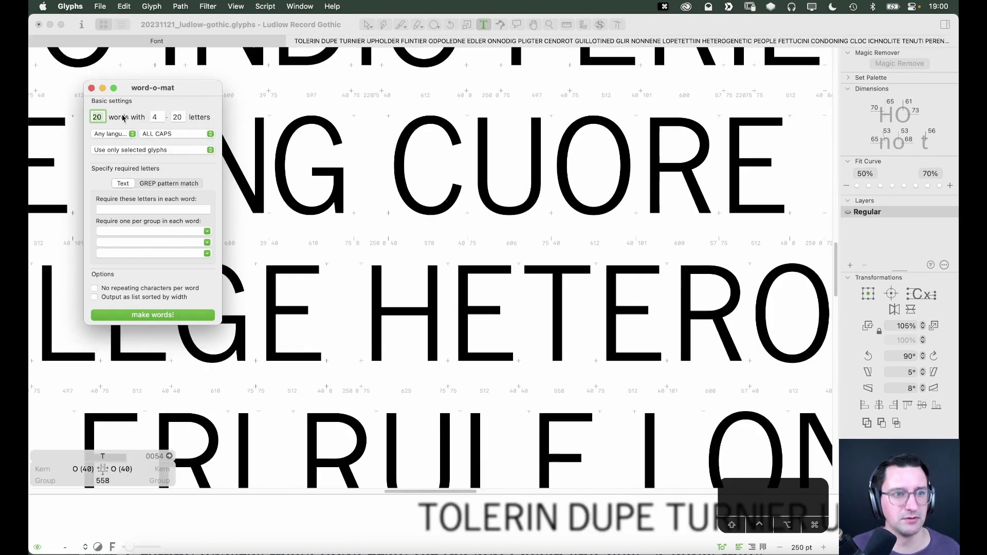
pyautogui.click(92, 88)
# Review the whole block of generated words at 12 pt and 25 pt, checking the N's spacing and weight
pyautogui.press('super+minus')
pyautogui.press('super+minus')
pyautogui.press('super+minus')
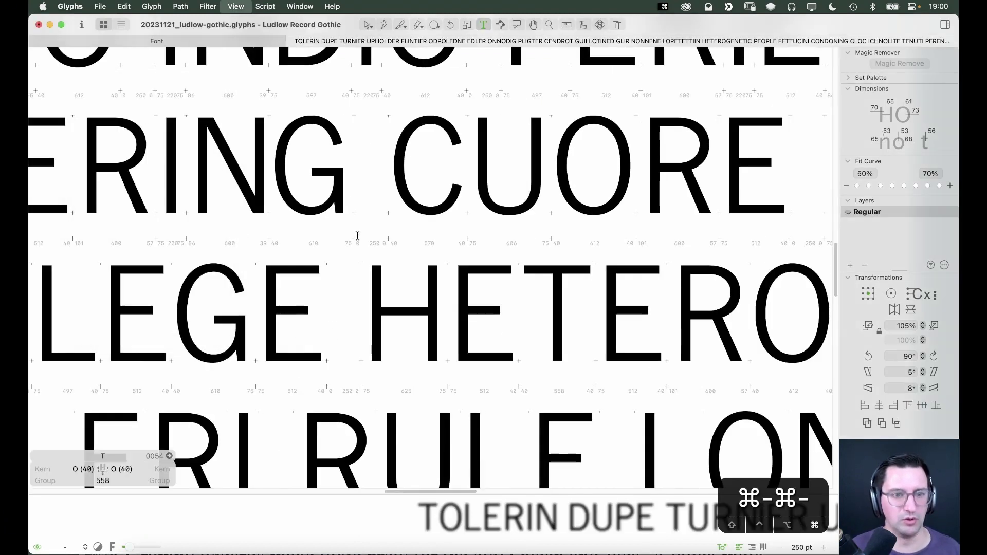
pyautogui.press('super+minus')
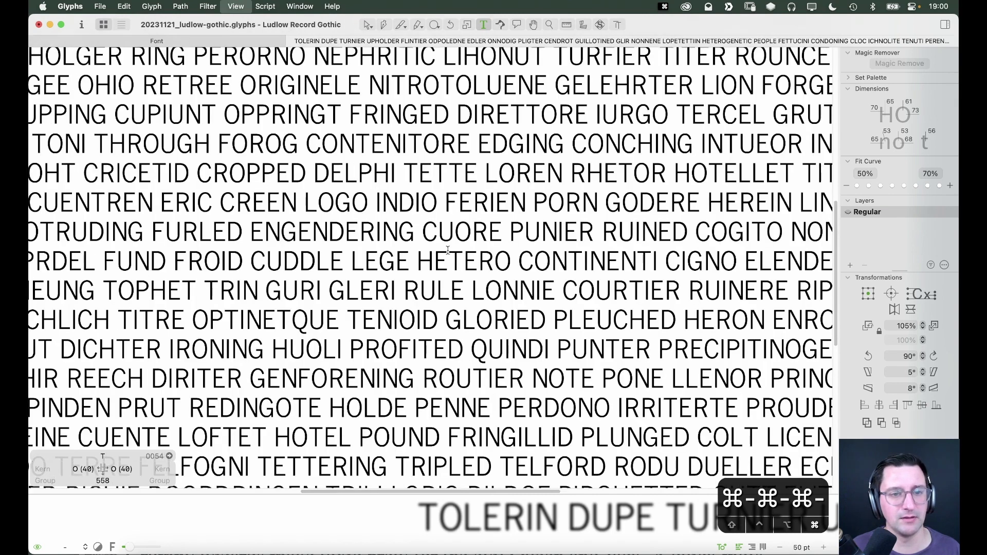
pyautogui.press('super+minus')
pyautogui.press('super+minus')
pyautogui.press('super+minus')
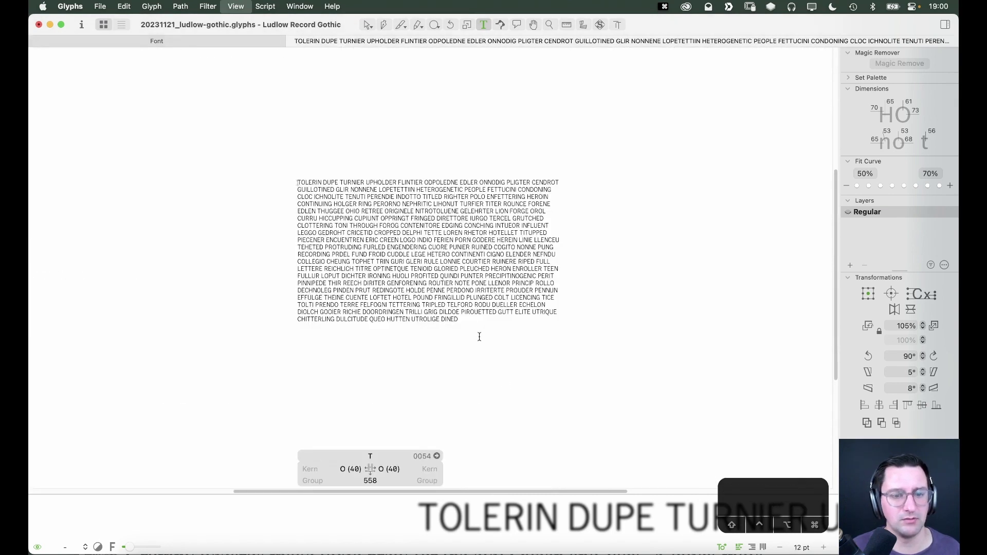
pyautogui.press('super+Down')
pyautogui.press('super+plus')
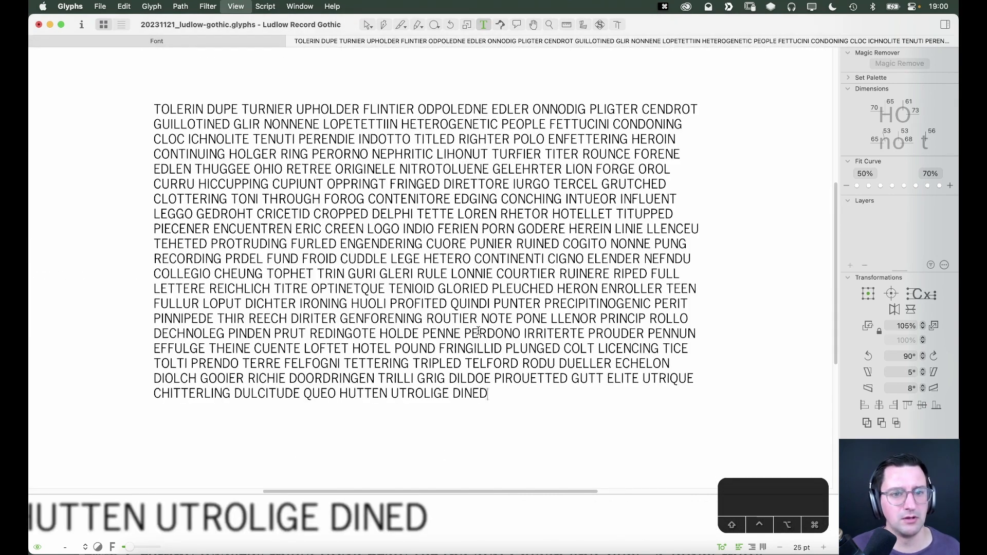
pyautogui.press('Escape')
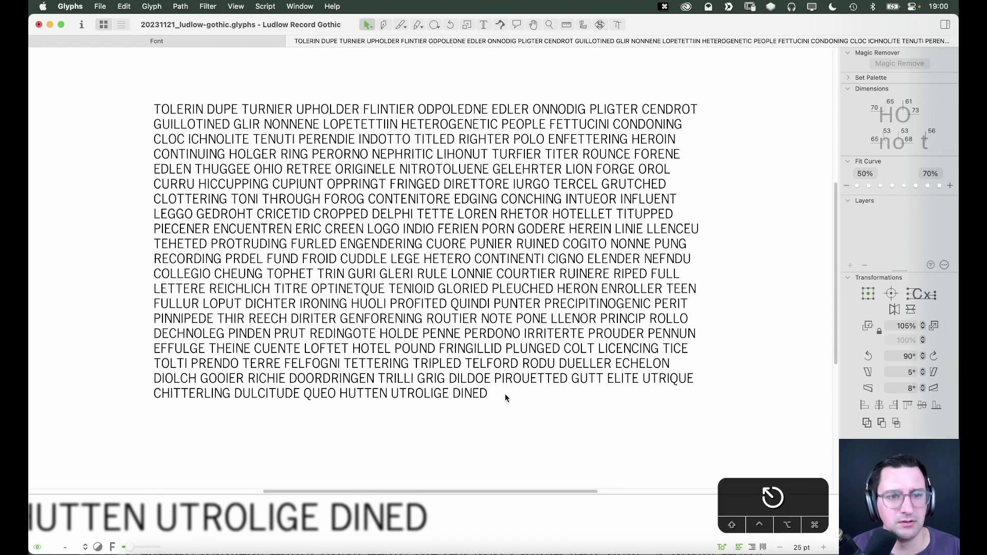
# Open the N at the end of DOORDRINGEN for editing and link its left and right sidebearings to the H
pyautogui.press('z')
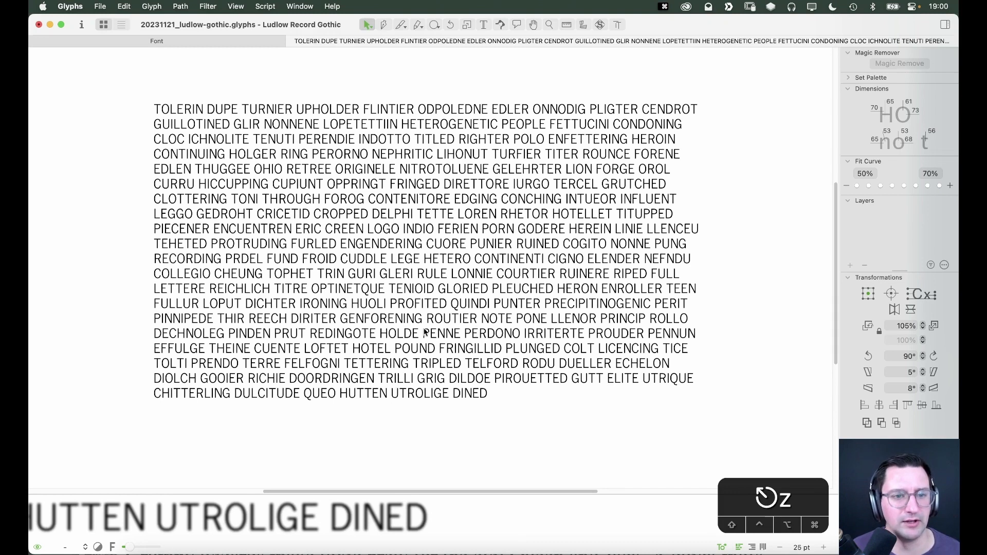
pyautogui.press('v')
pyautogui.moveTo(343, 399); pyautogui.dragTo(416, 368)
pyautogui.click(472, 291)
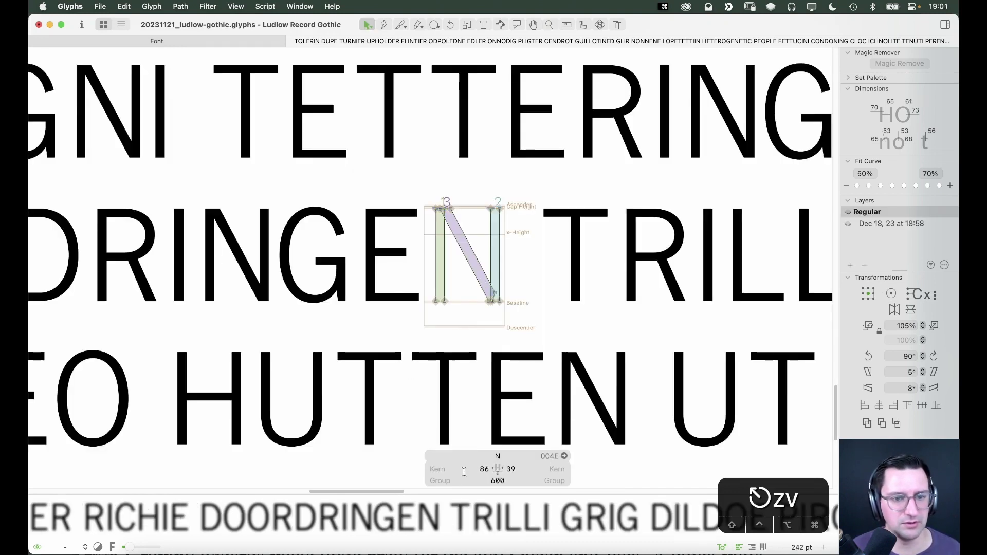
pyautogui.click(469, 469)
pyautogui.press('super+a')
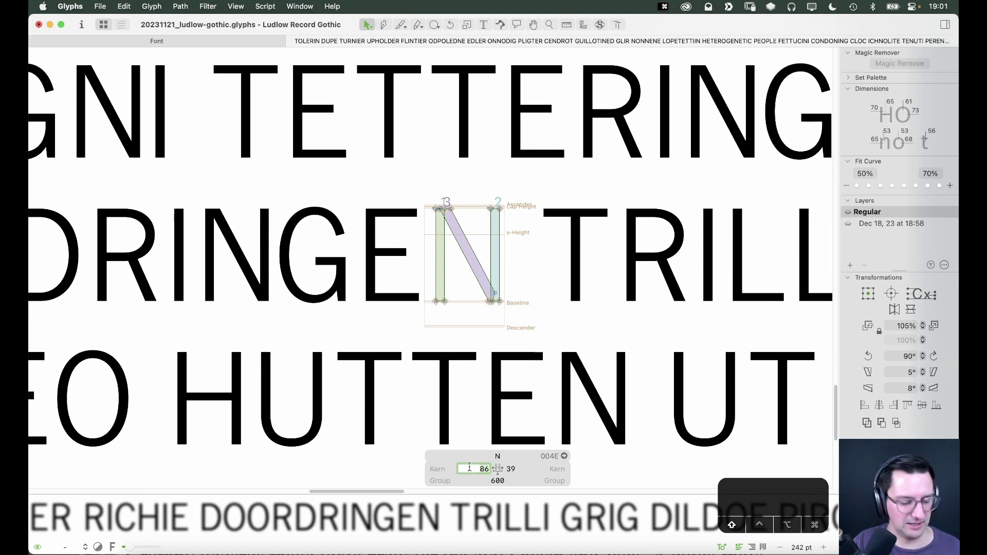
pyautogui.write('=H')
pyautogui.press('Return')
# Examine the N's H-based spacing across the whole word sample at smaller sizes down to 25 pt
pyautogui.press('super+minus')
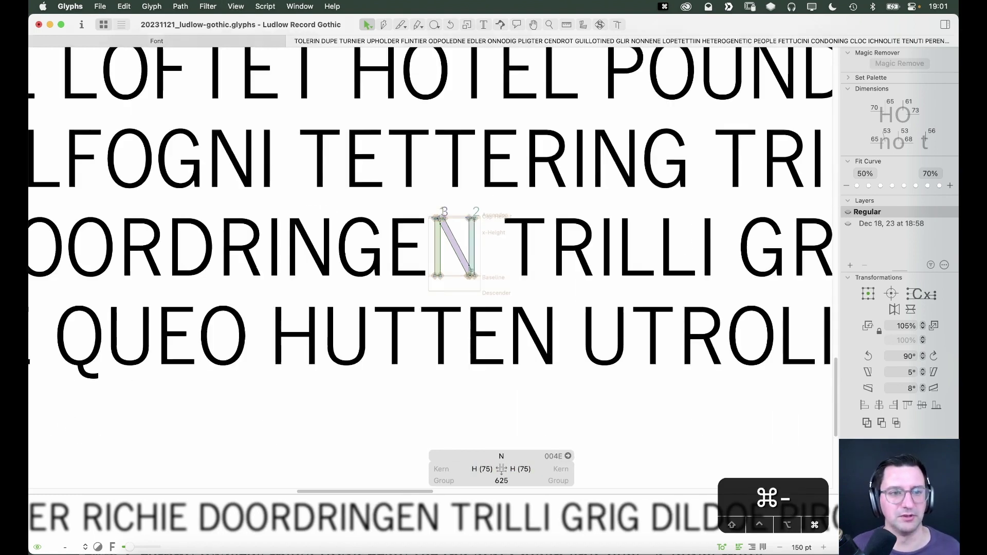
pyautogui.press('super+minus')
pyautogui.press('super+minus')
pyautogui.press('super+minus')
pyautogui.press('t')
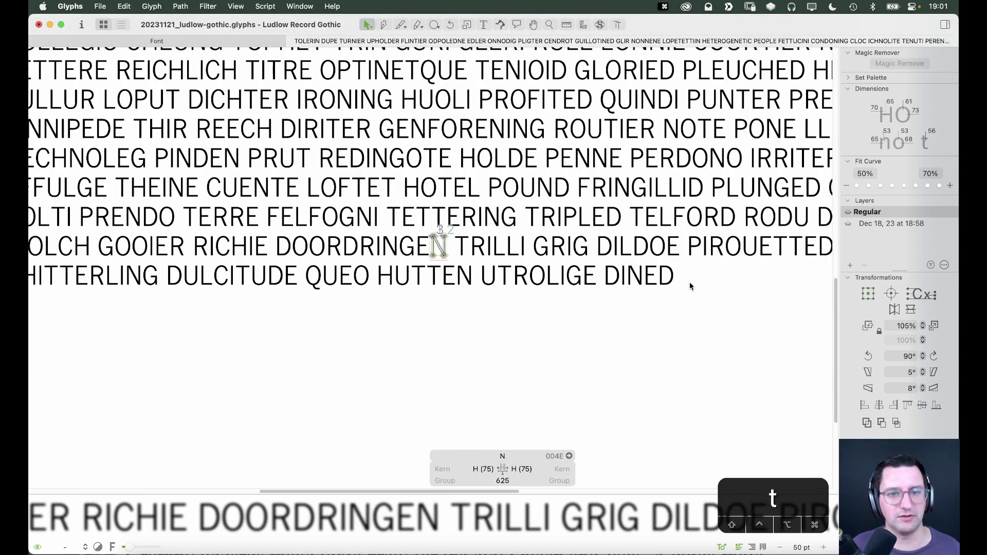
pyautogui.click(689, 282)
pyautogui.press('super+minus')
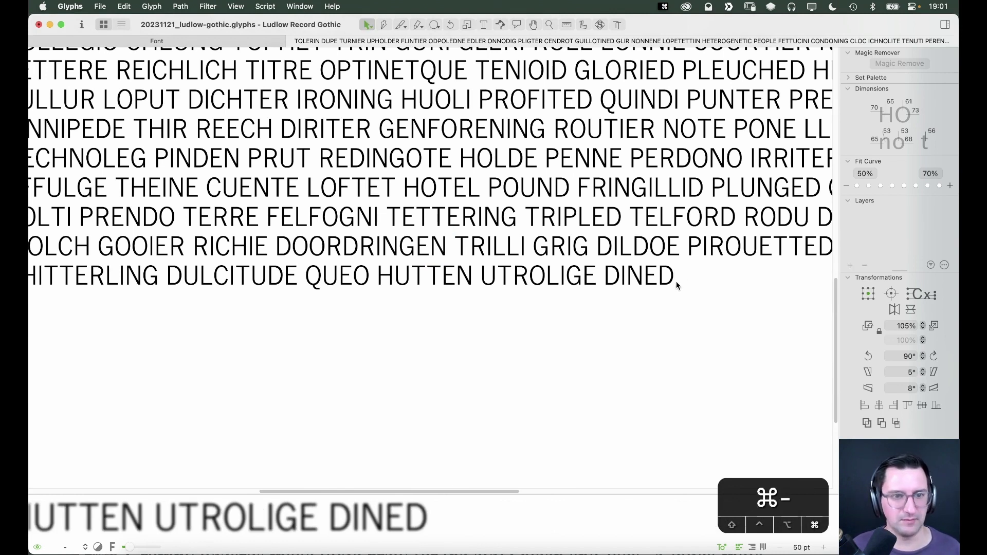
pyautogui.press('super+minus')
pyautogui.press('space')
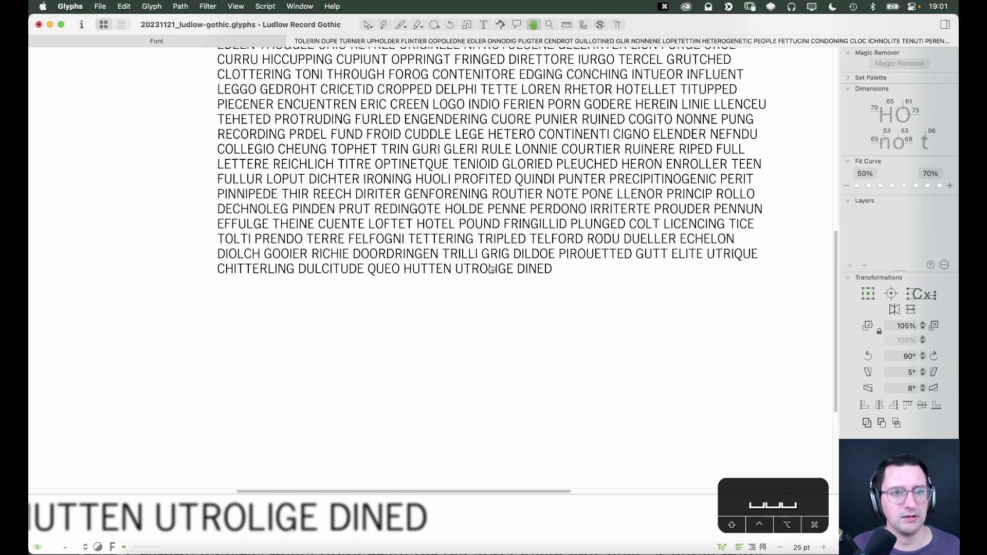
pyautogui.scroll(5, 490, 269)
pyautogui.hscroll(2, 491, 269)
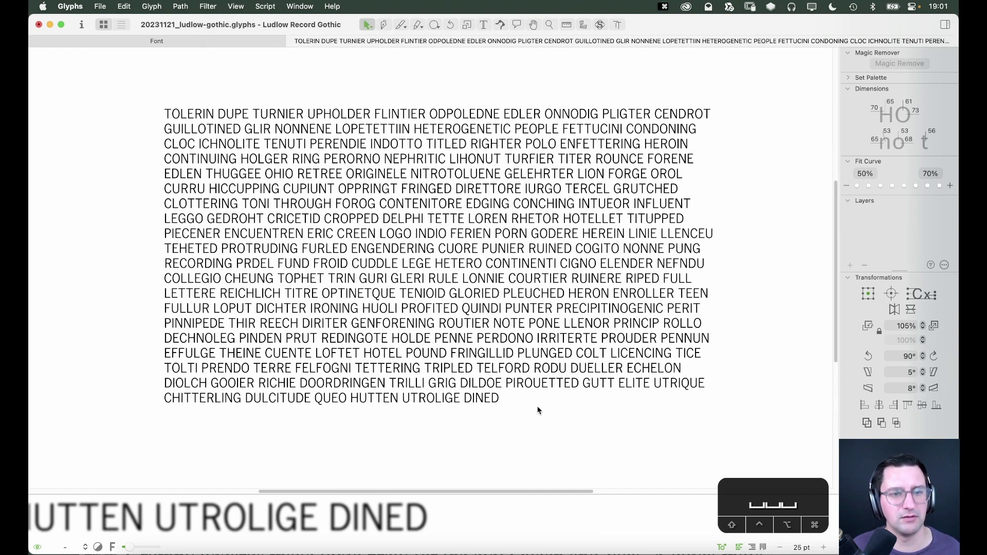
pyautogui.press('t')
pyautogui.press('Escape')
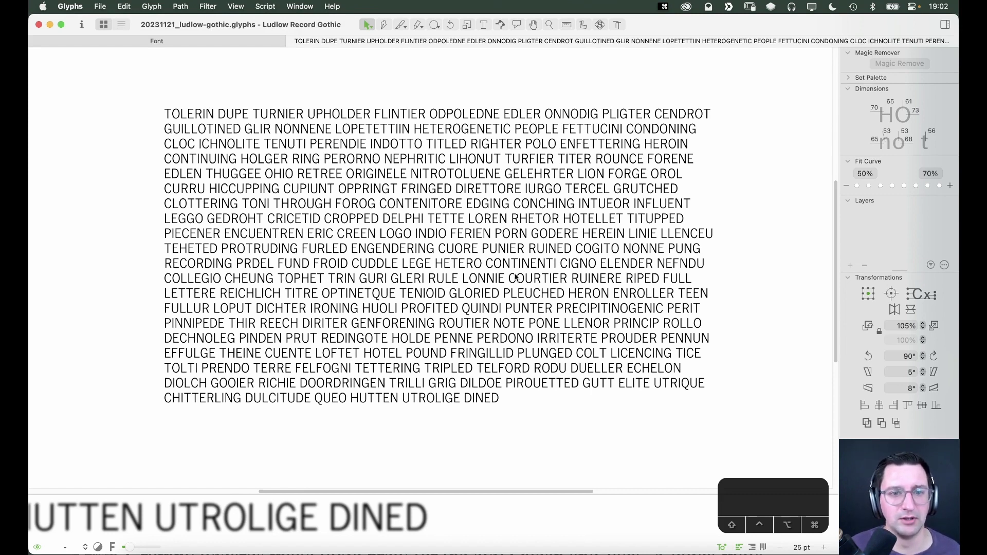
# Open an N in CONTINENTI for editing and use its Dec 18, 23 at 18:58 backup layer as master
pyautogui.press('z')
pyautogui.click(487, 285)
pyautogui.press('v')
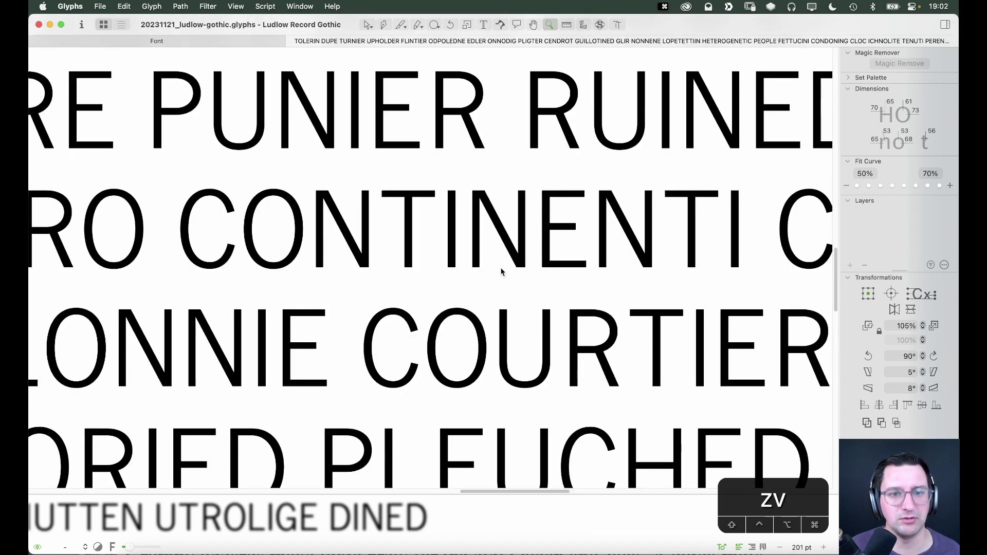
pyautogui.doubleClick(503, 270)
pyautogui.rightClick(890, 226)
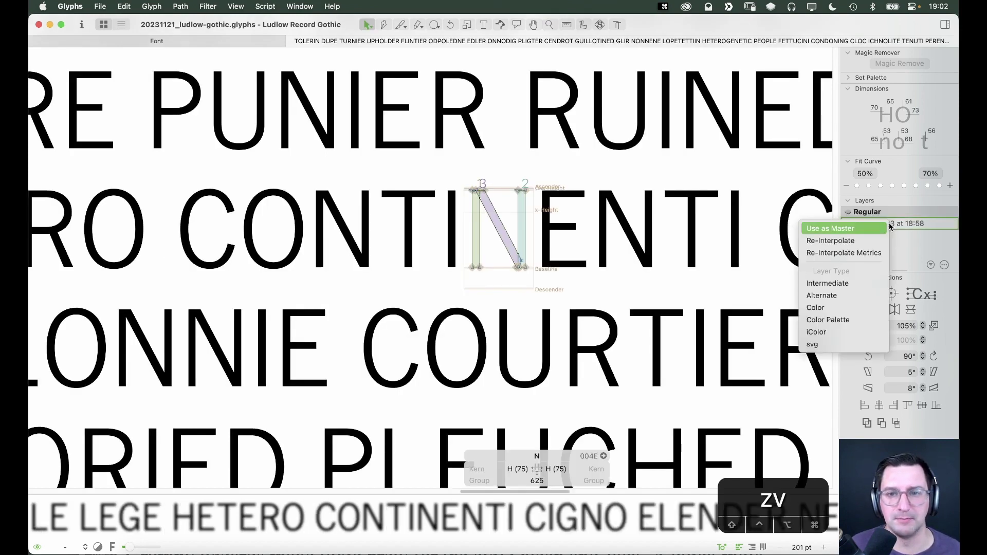
pyautogui.click(879, 228)
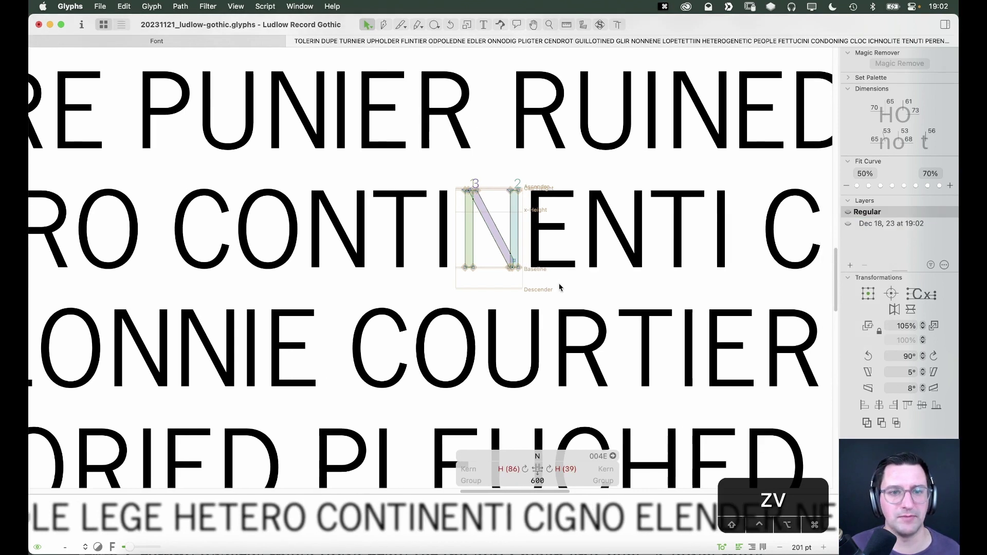
# Update the restored N's metrics to match its H sidebearing keys and view the word sample at 50 pt
pyautogui.press('super+minus')
pyautogui.press('super+minus')
pyautogui.press('super+minus')
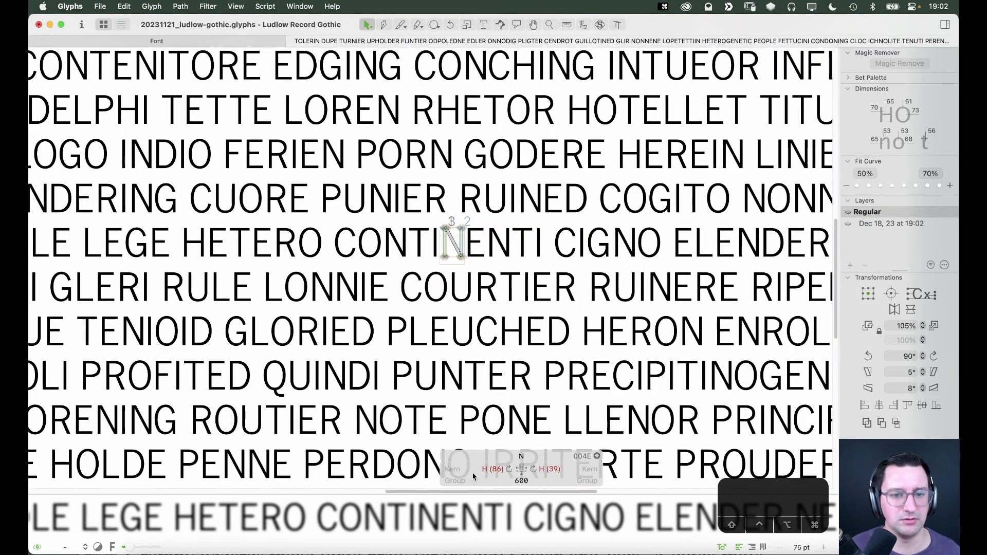
pyautogui.press('ctrl+super+m')
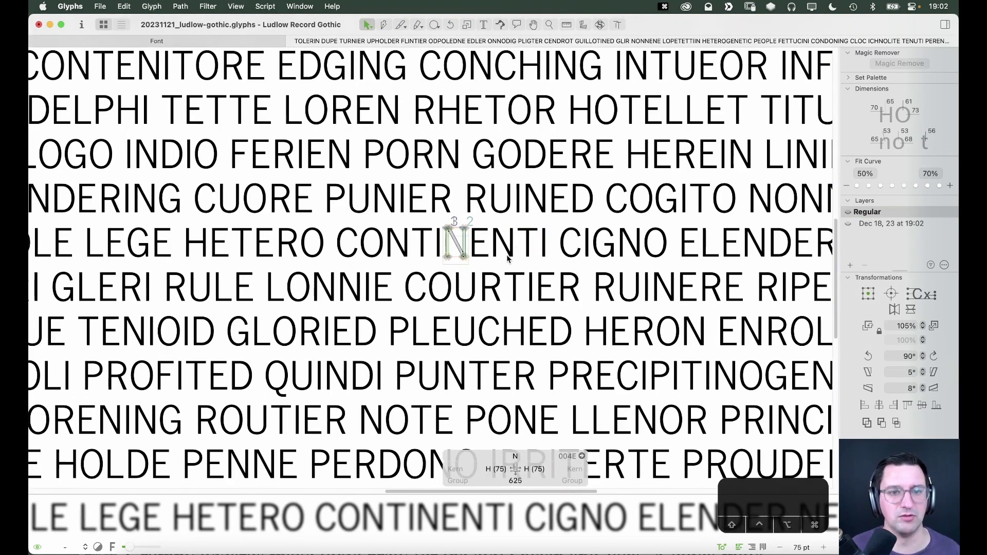
pyautogui.press('super+minus')
pyautogui.press('super+minus')
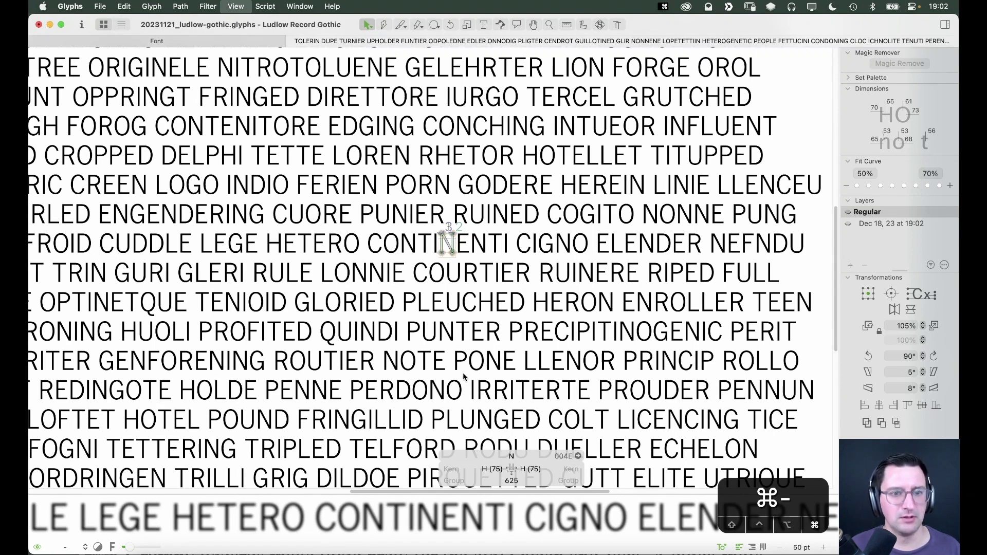
# Examine the restored N across the whole word sample at 25 pt with no glyph open for editing
pyautogui.press('t')
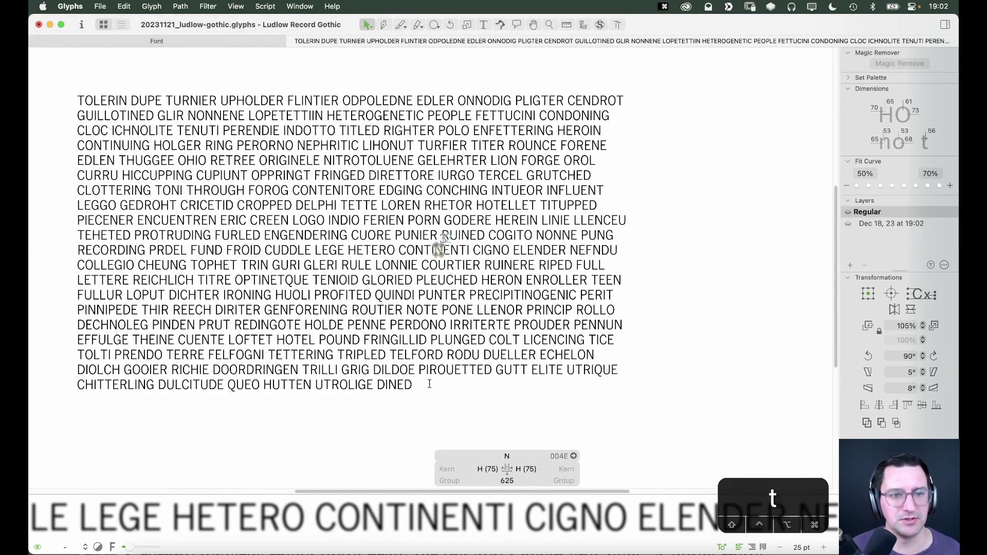
pyautogui.click(430, 384)
pyautogui.press('space')
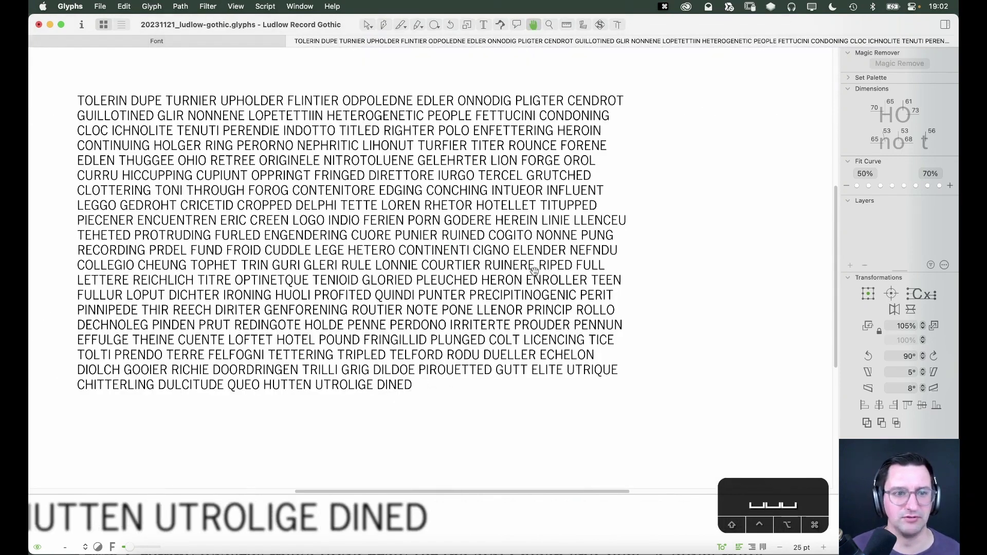
pyautogui.hscroll(-4, 534, 271)
pyautogui.scroll(1, 535, 271)
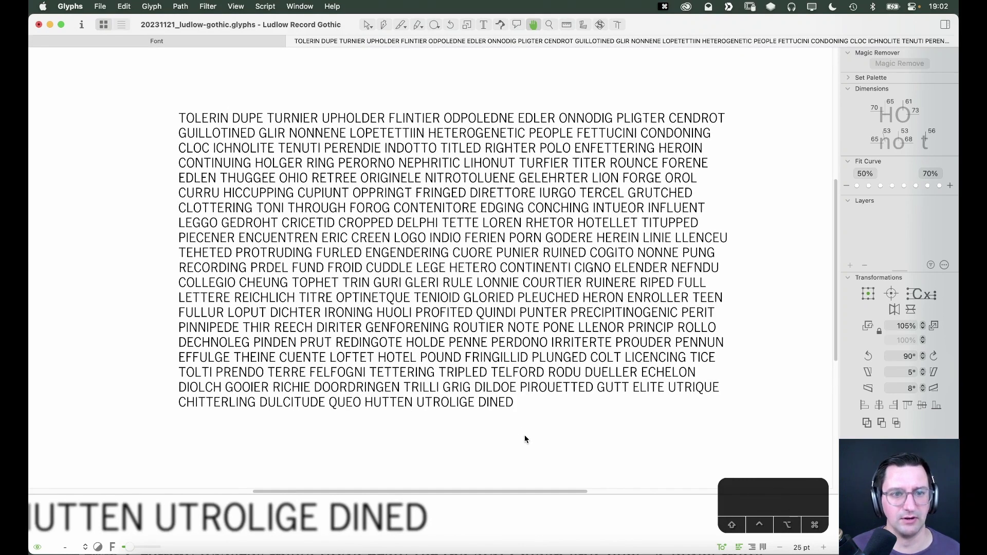
pyautogui.press('Escape')
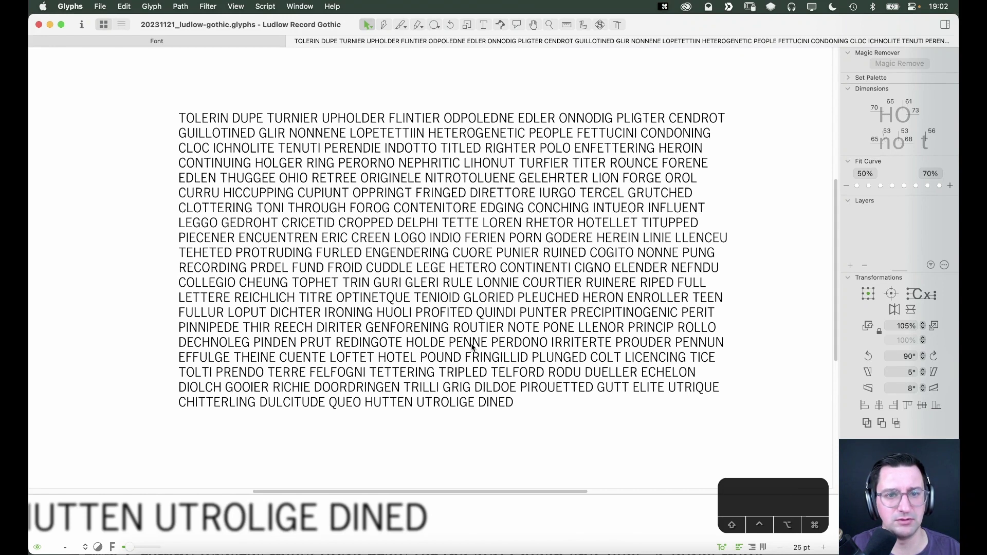
# Open the H of HOTELLET for editing, set its left sidebearing to 80 and update its metrics so the right side matches
pyautogui.press('z')
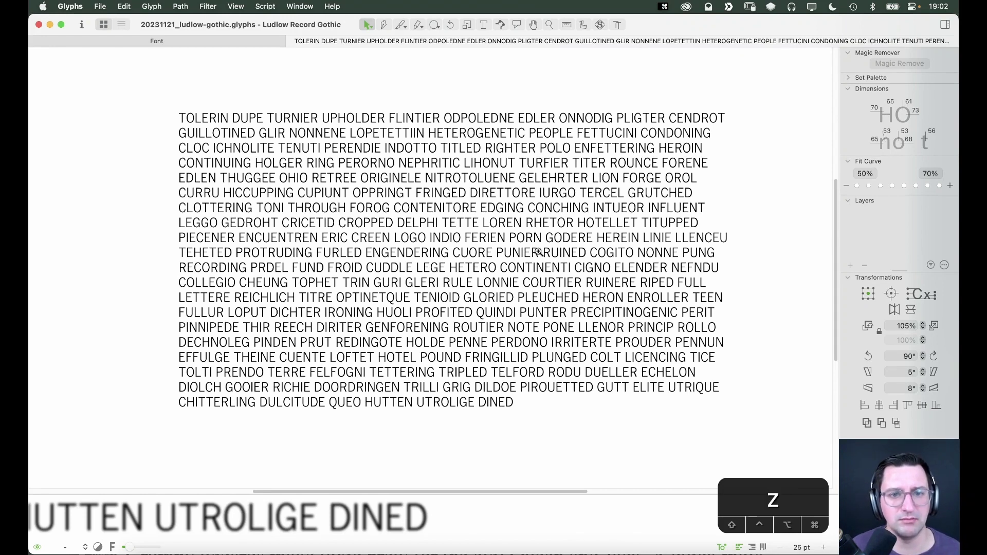
pyautogui.click(523, 240)
pyautogui.press('v')
pyautogui.doubleClick(464, 267)
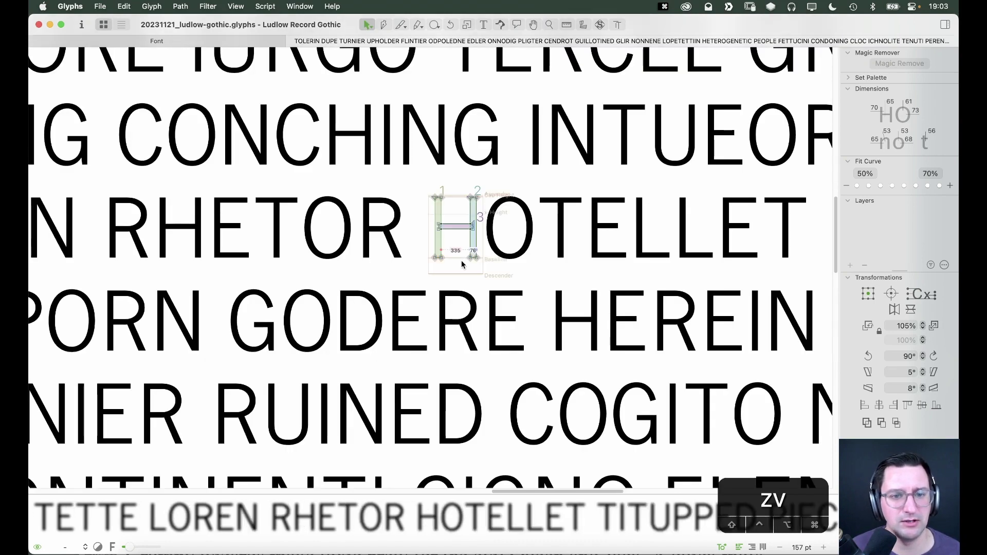
pyautogui.doubleClick(513, 226)
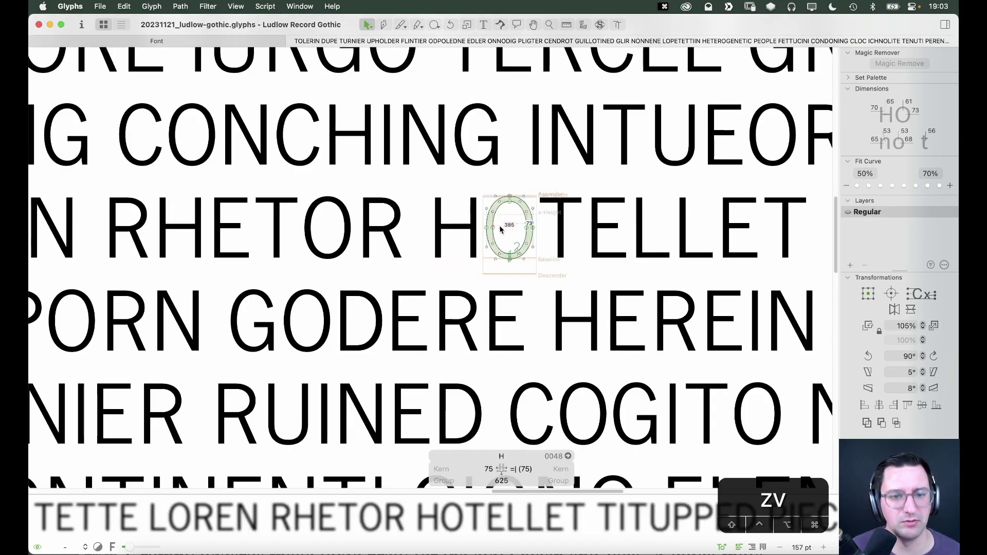
pyautogui.doubleClick(463, 240)
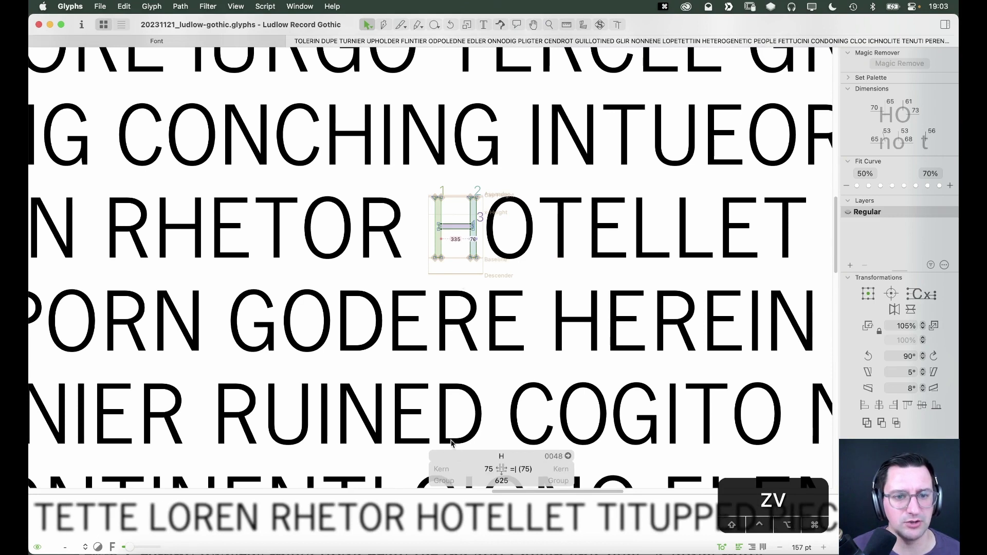
pyautogui.click(480, 469)
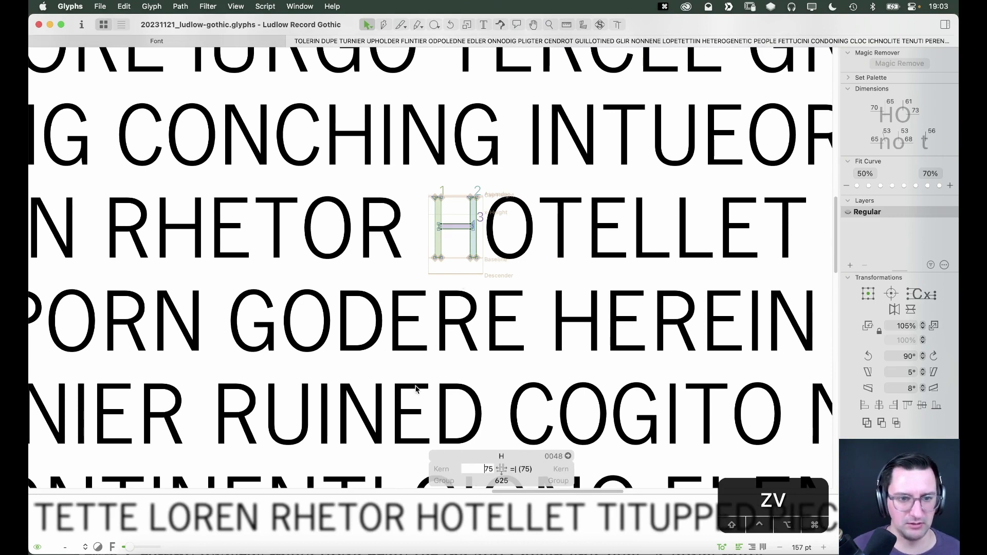
pyautogui.write('80')
pyautogui.press('Return')
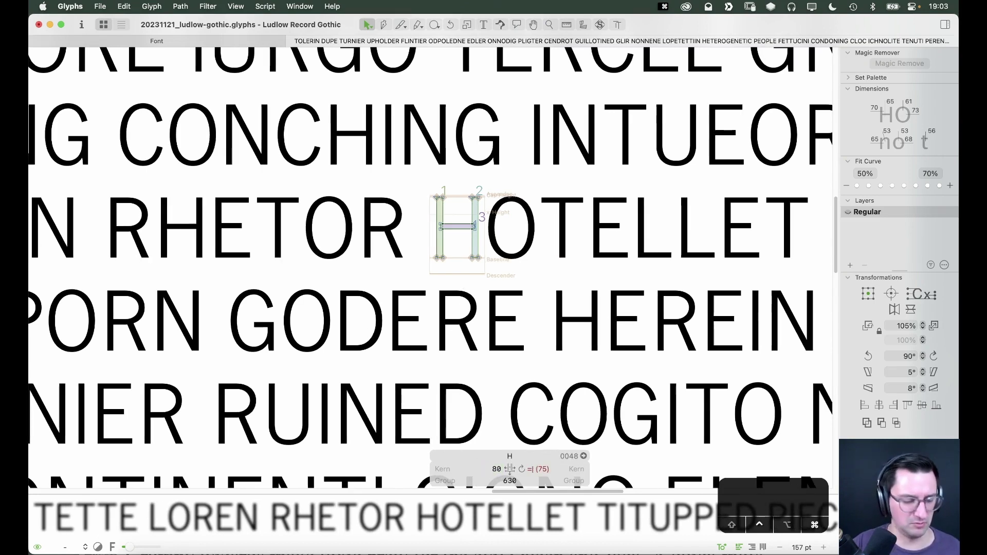
pyautogui.press('ctrl+super+m')
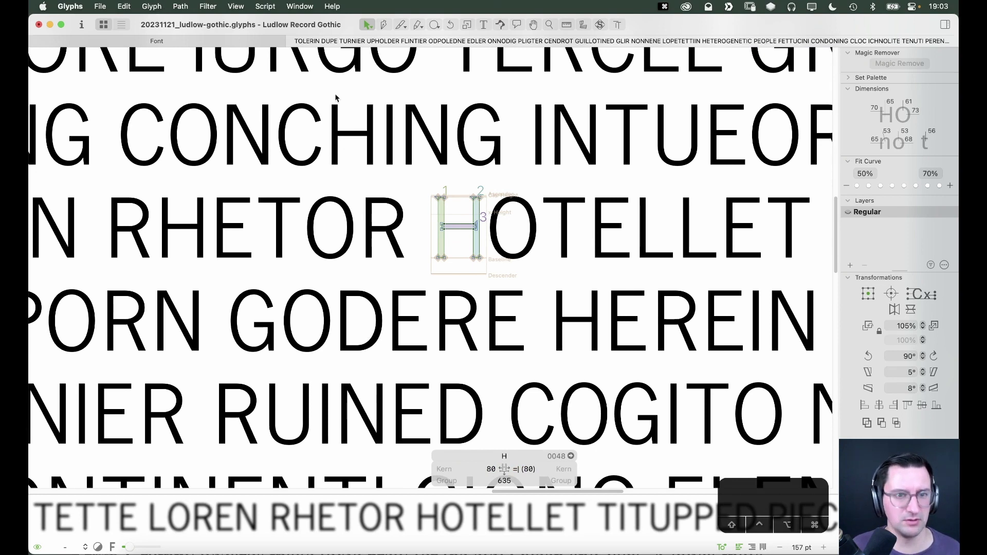
# Update the metrics of all the selected capitals from C to U in the font overview and return to the word sample
pyautogui.click(255, 41)
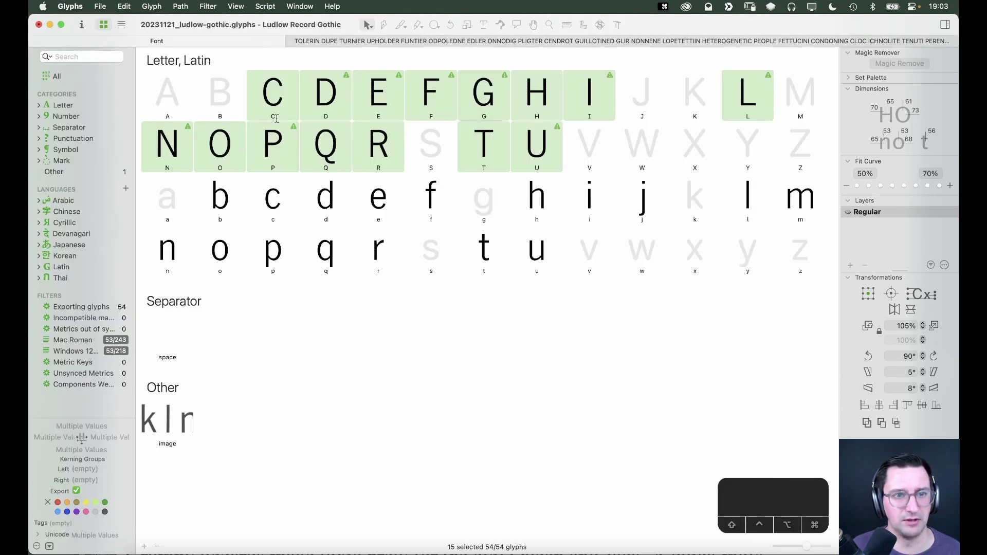
pyautogui.press('ctrl+super+m')
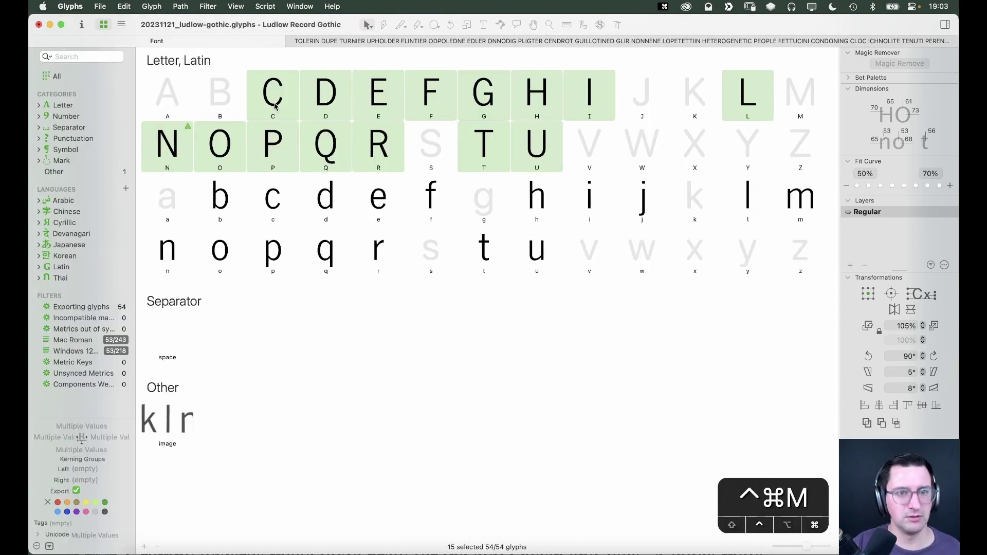
pyautogui.click(433, 42)
# Examine the capitals' wider spacing across the whole word sample at 25 pt with no glyph open for editing
pyautogui.press('super+minus')
pyautogui.press('super+minus')
pyautogui.press('super+minus')
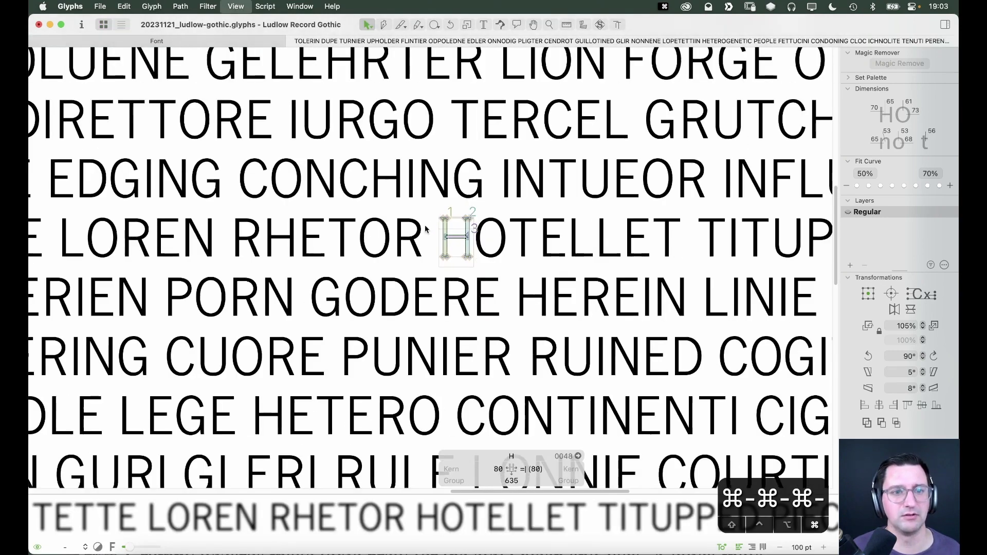
pyautogui.press('super+minus')
pyautogui.press('super+0')
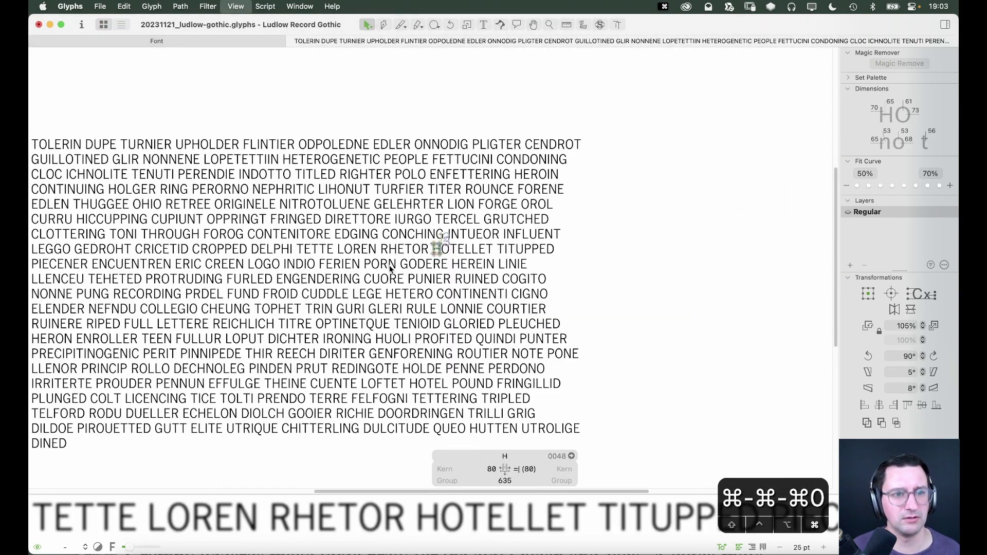
pyautogui.press('alt+super+0')
pyautogui.press('super+minus')
pyautogui.press('super+minus')
pyautogui.press('super+minus')
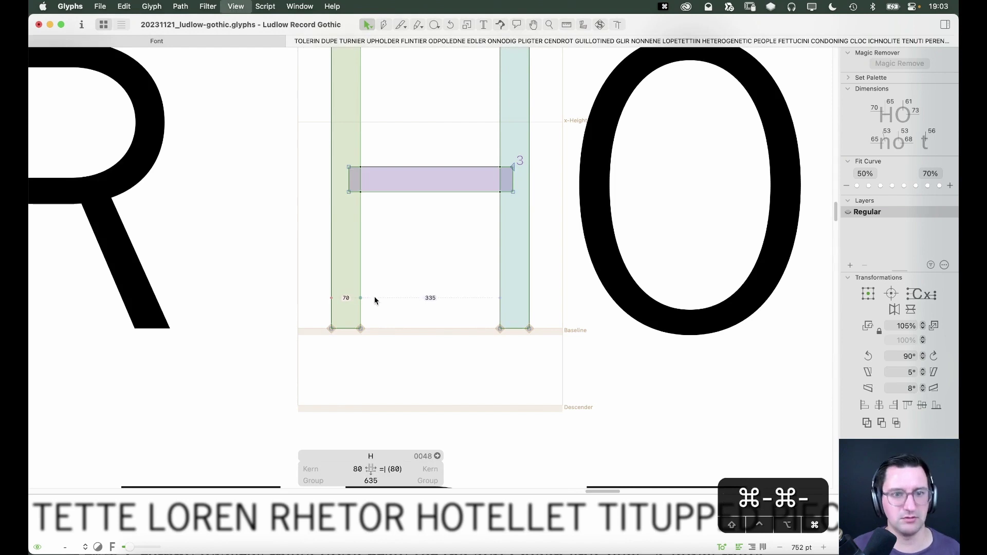
pyautogui.press('super+minus')
pyautogui.press('super+minus')
pyautogui.press('super+minus')
pyautogui.press('super+minus')
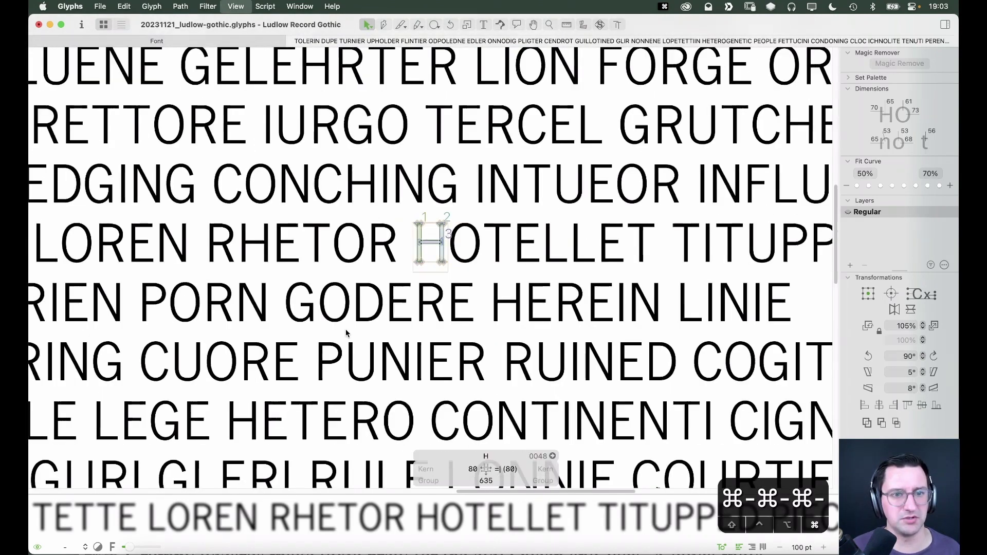
pyautogui.press('super+minus')
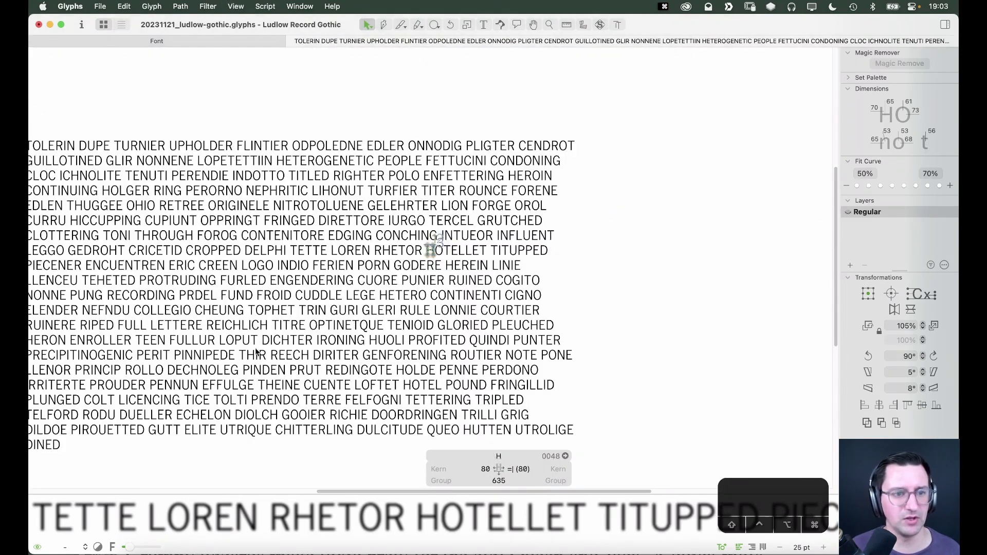
pyautogui.press('space')
pyautogui.press('space')
pyautogui.press('space')
pyautogui.hscroll(-10, 421, 303)
pyautogui.scroll(-2, 420, 304)
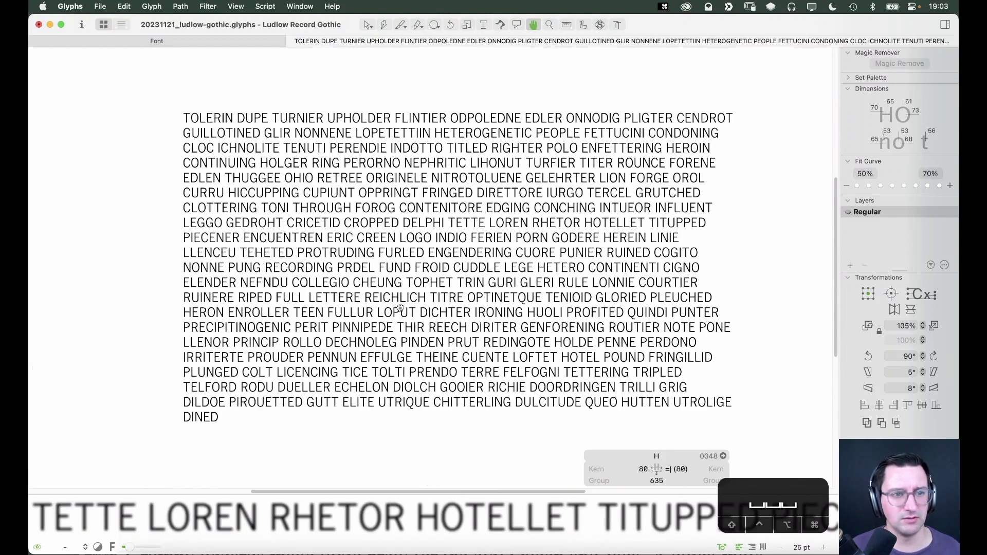
pyautogui.press('t')
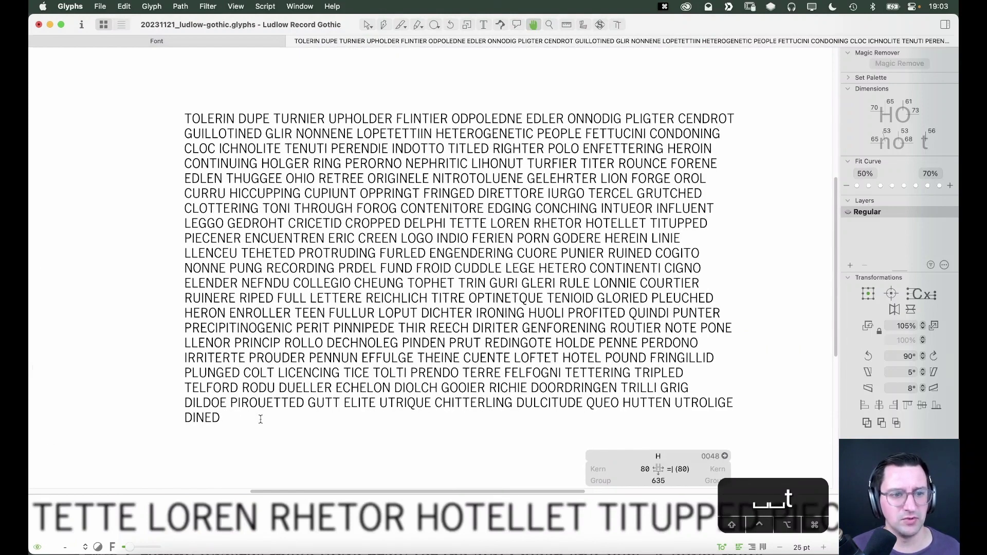
pyautogui.click(261, 419)
pyautogui.press('Escape')
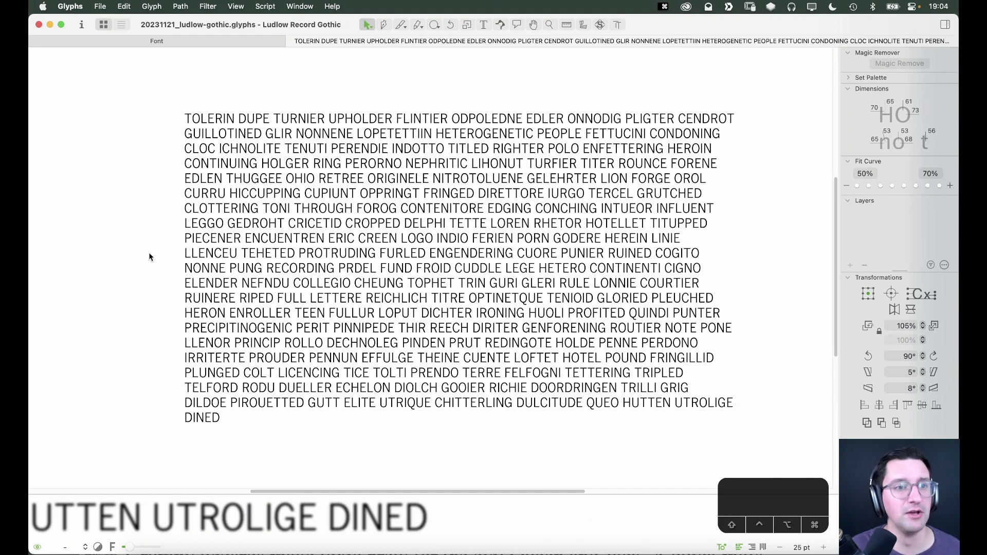
# Return to the font overview, select only the lowercase q and save the font file
pyautogui.click(217, 41)
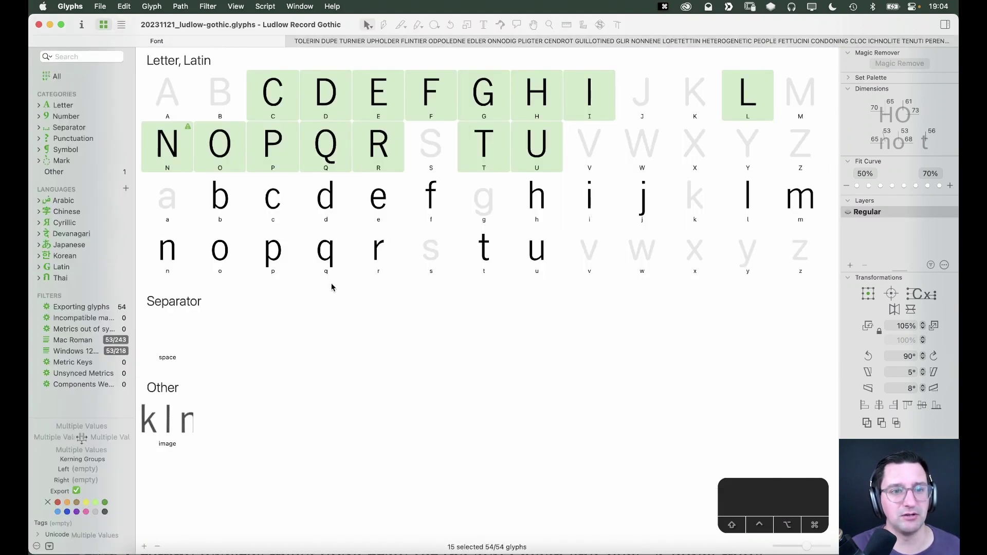
pyautogui.click(325, 260)
pyautogui.press('super+s')
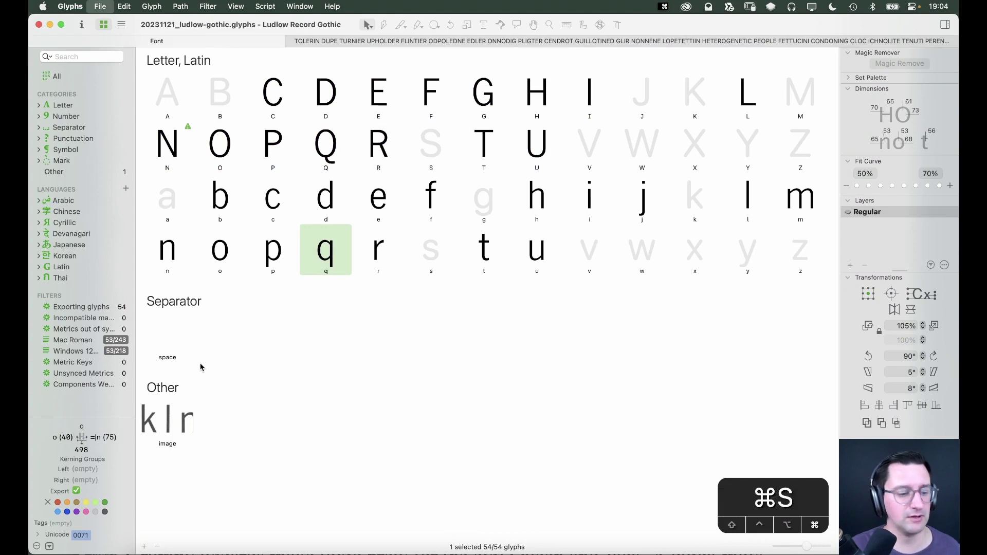